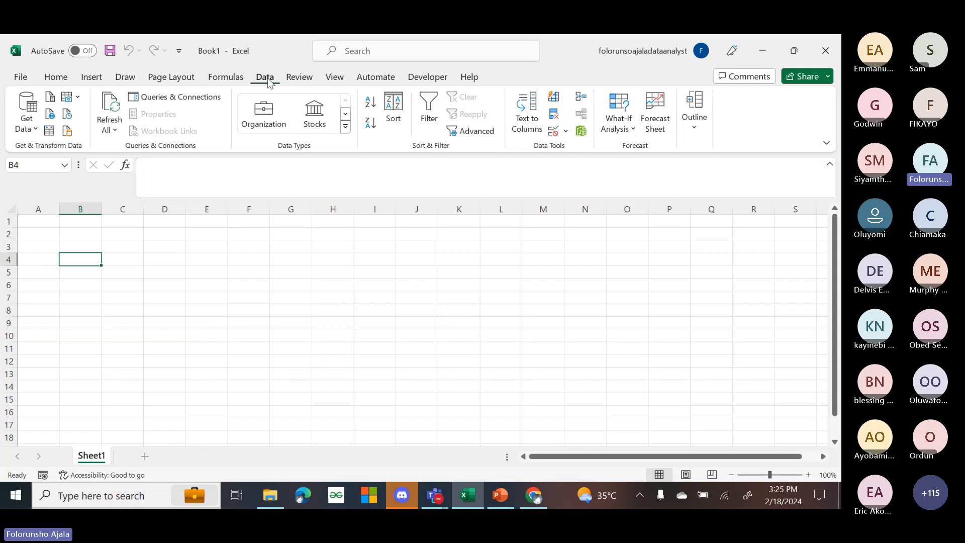
- Examine the Get Data source categories, including Azure, Power Platform, online services and other sources, along with the Combine Queries options
click(36, 130)
mouse_move(97, 151)
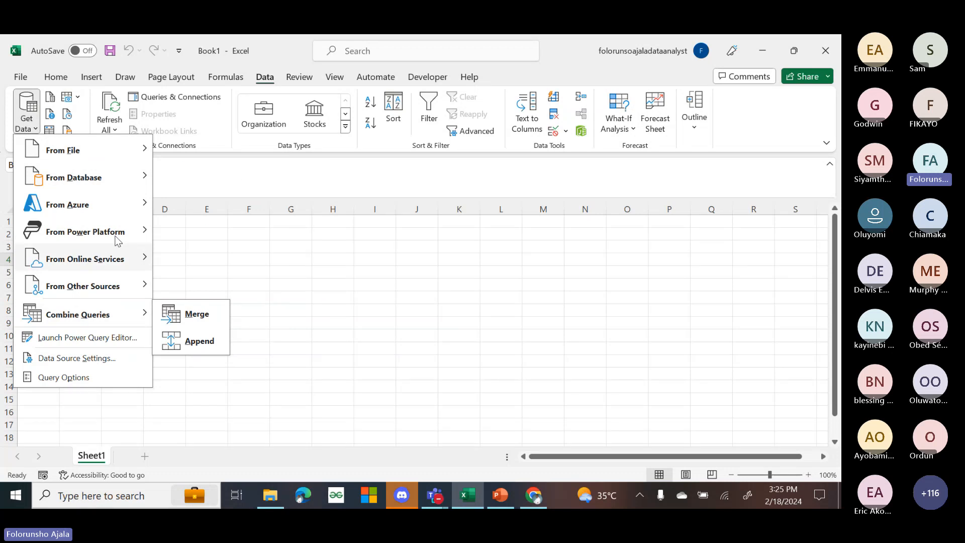
mouse_move(123, 208)
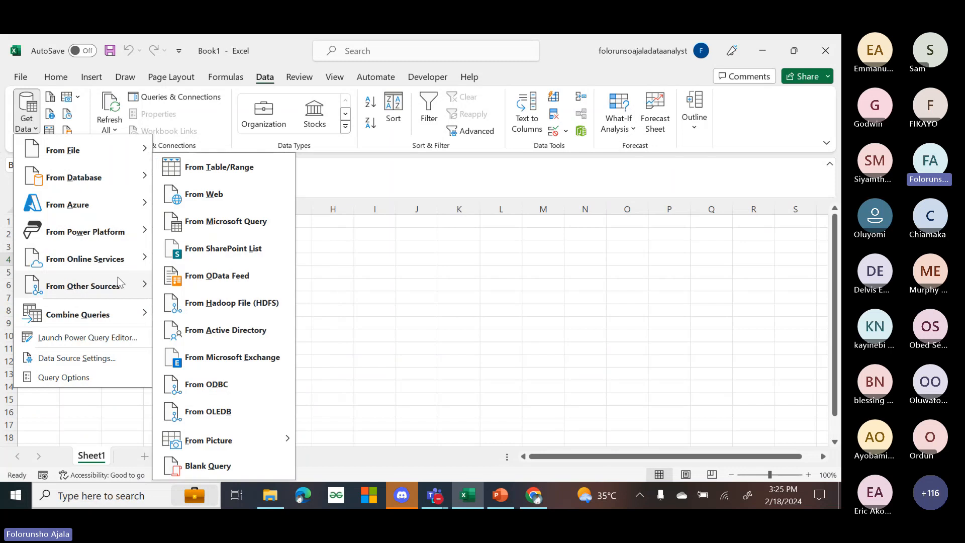
mouse_move(113, 243)
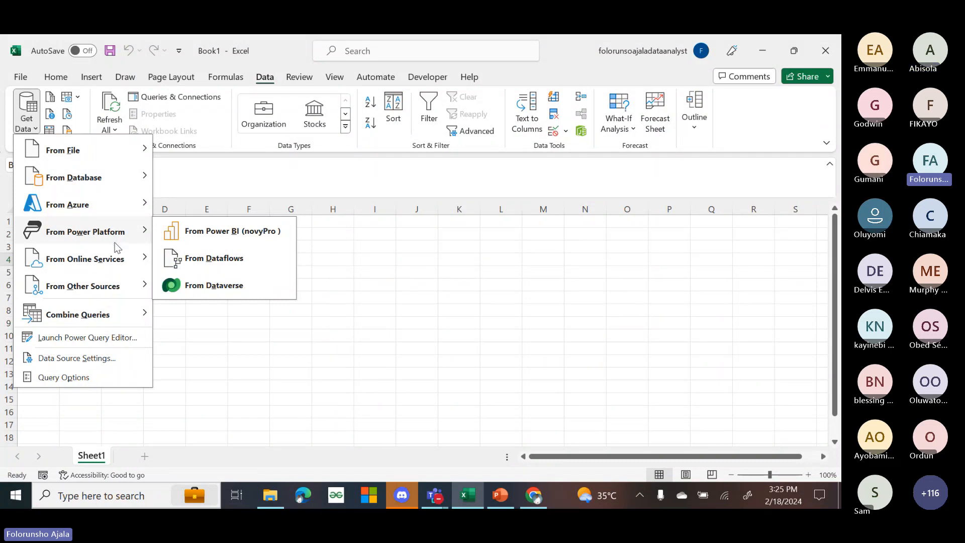
mouse_move(138, 295)
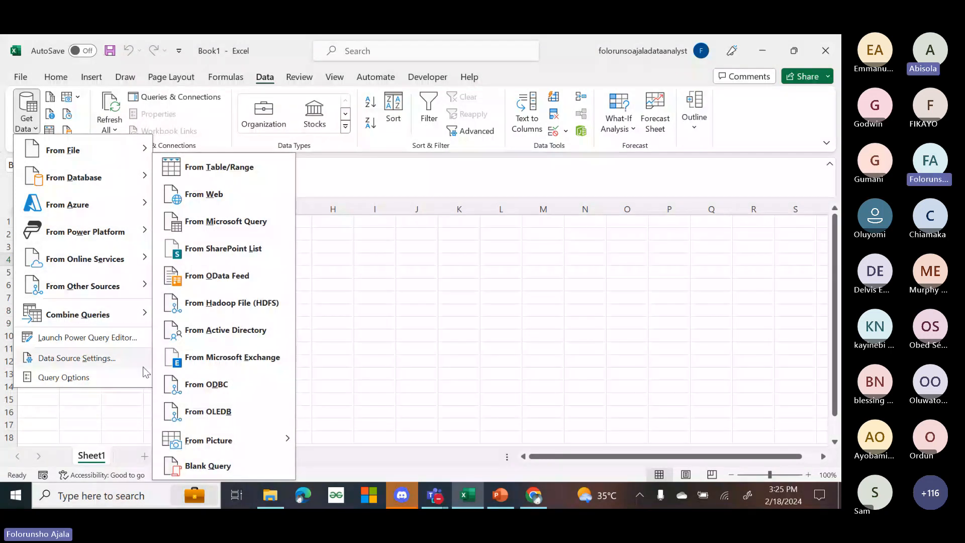
mouse_move(136, 150)
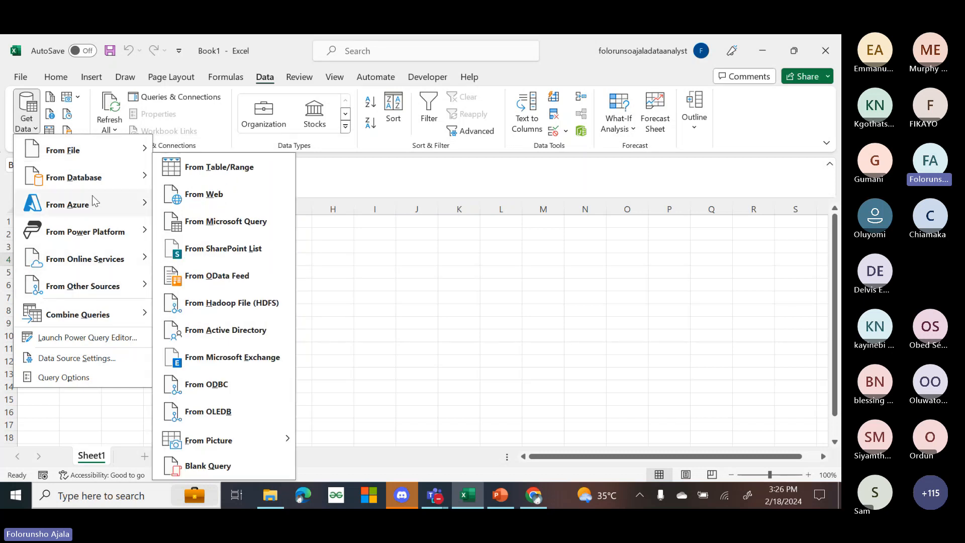
mouse_move(92, 196)
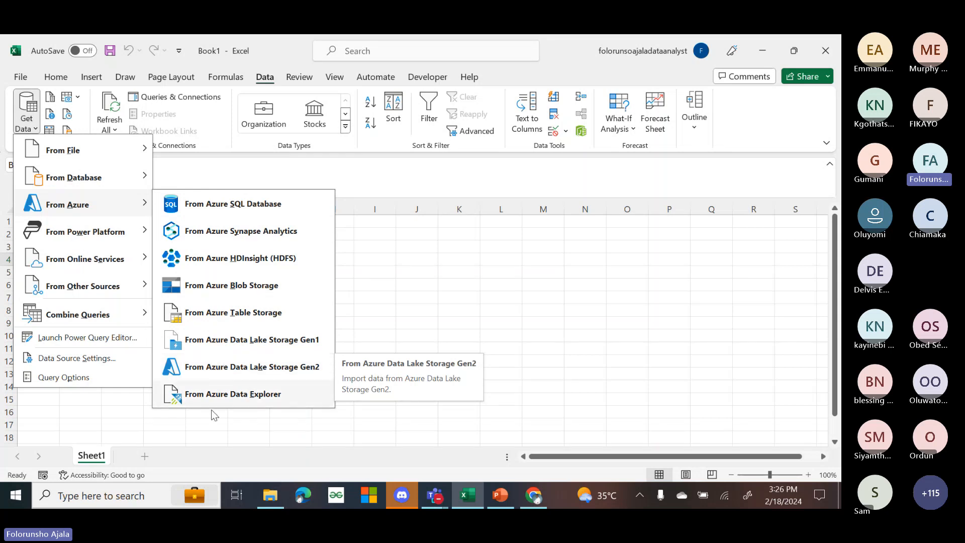
click(246, 435)
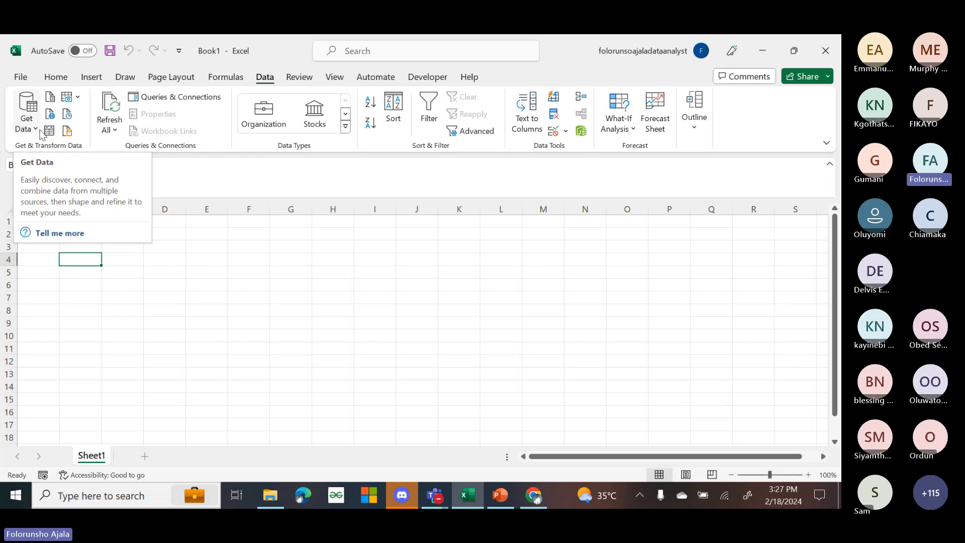
click(37, 128)
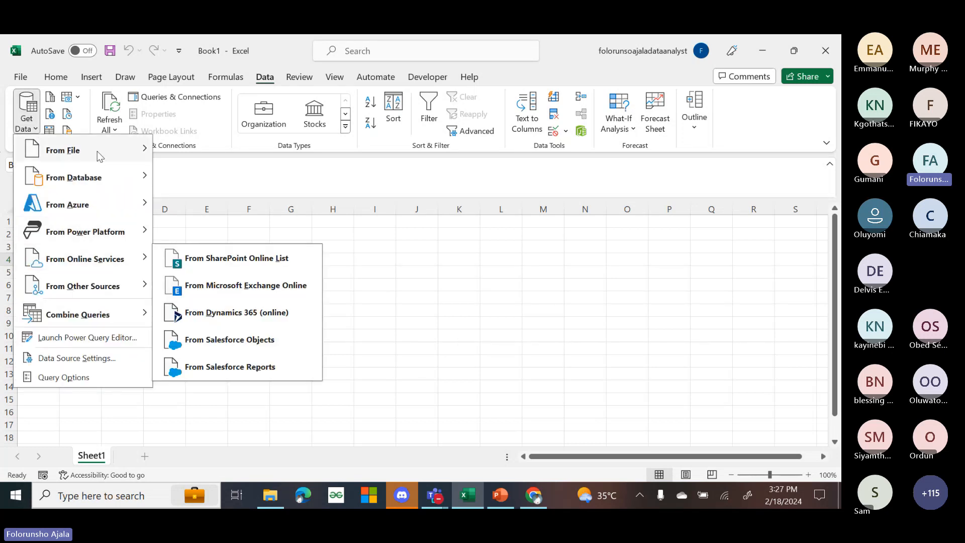
mouse_move(114, 314)
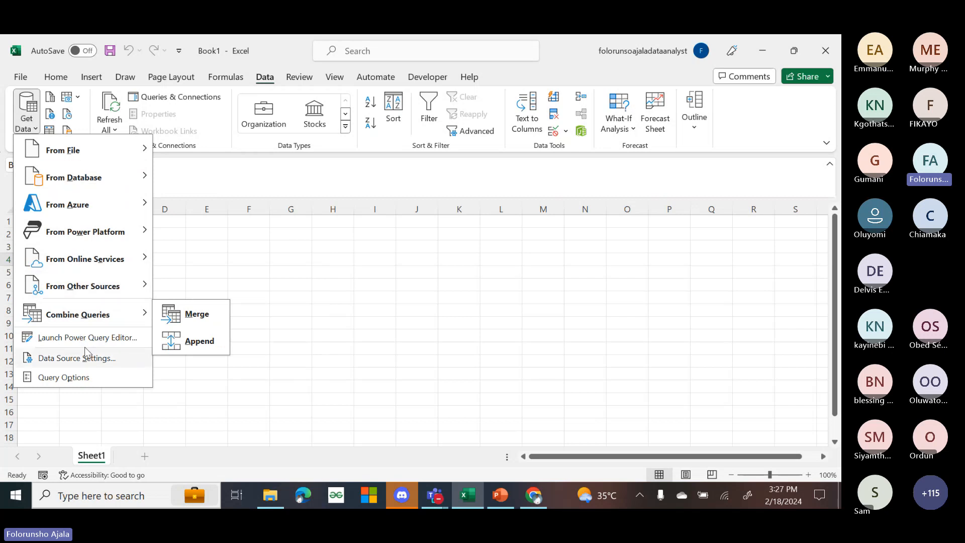
mouse_move(102, 227)
click(224, 328)
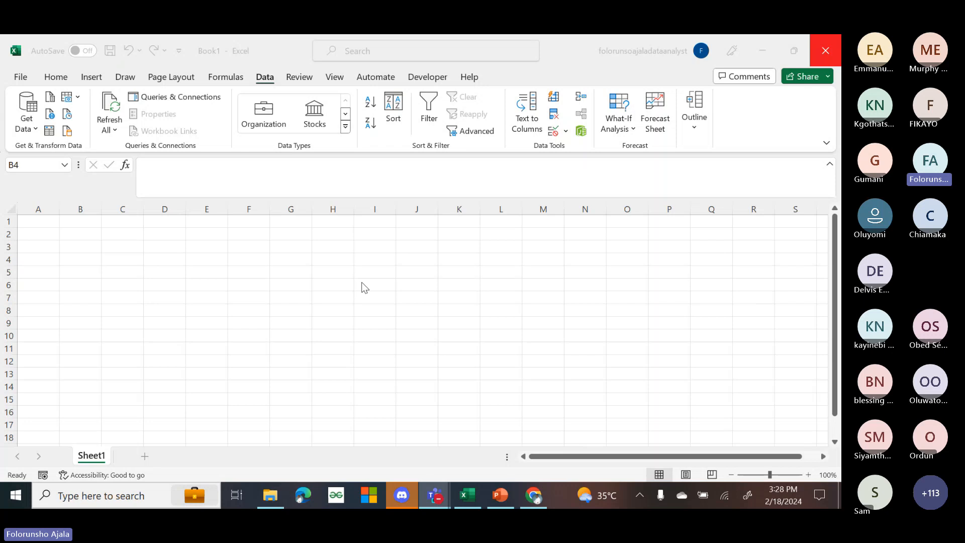
- Close the blank workbook without saving it and open the text_numeric file from the power query session folder
click(825, 50)
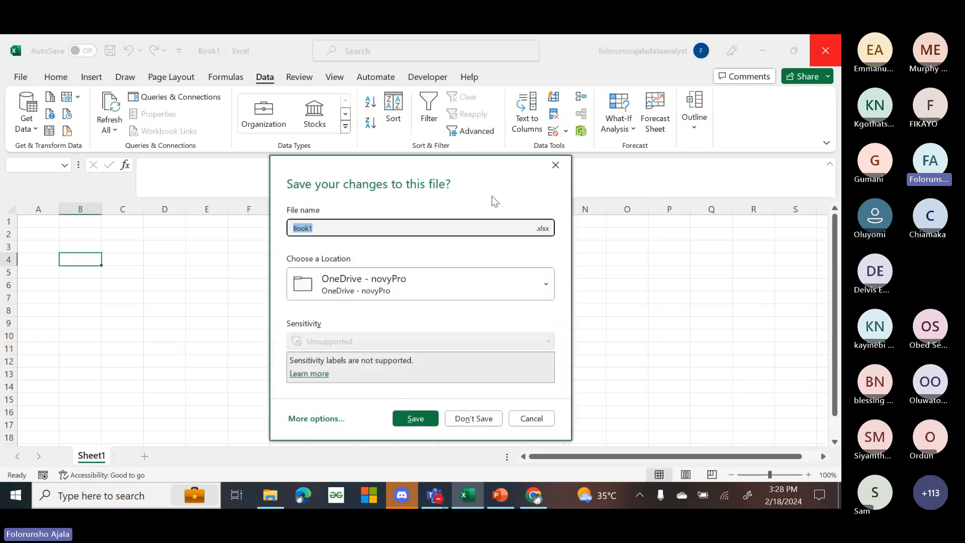
click(474, 418)
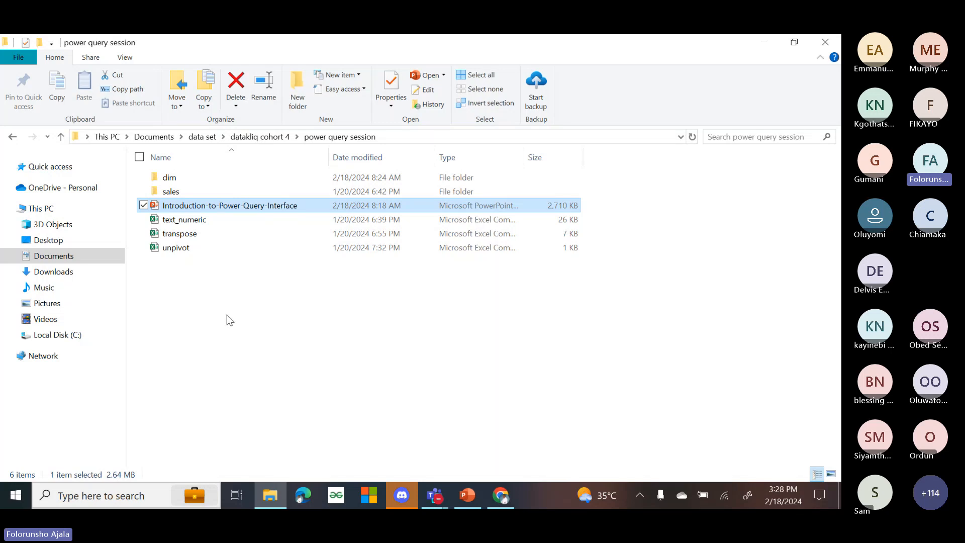
click(199, 221)
double_click(199, 223)
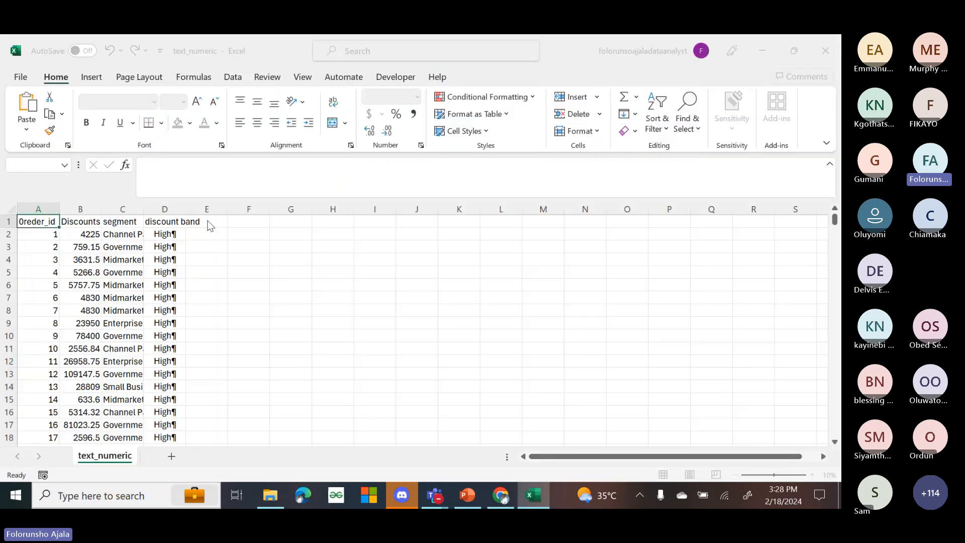
click(441, 323)
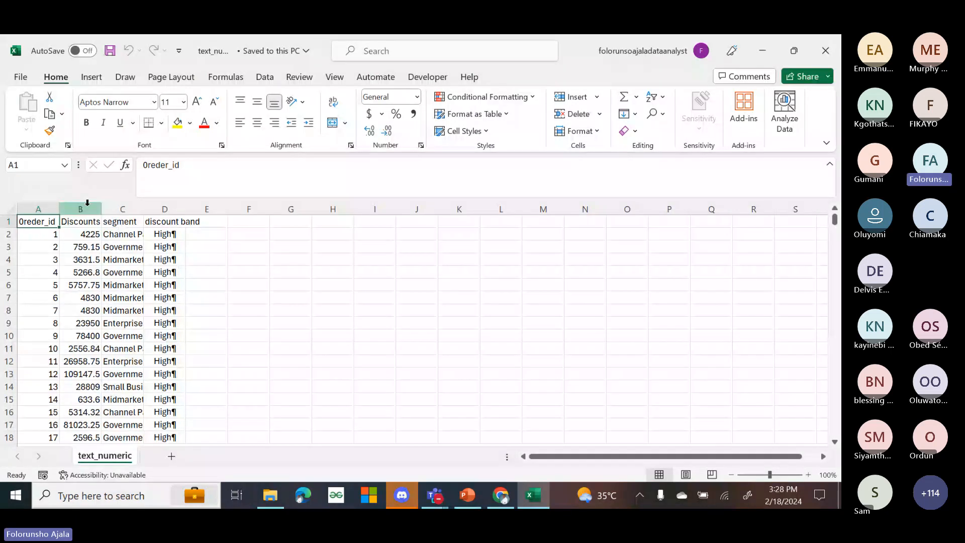
- Widen the Discounts, segment and discount band columns to fit their contents
double_click(101, 209)
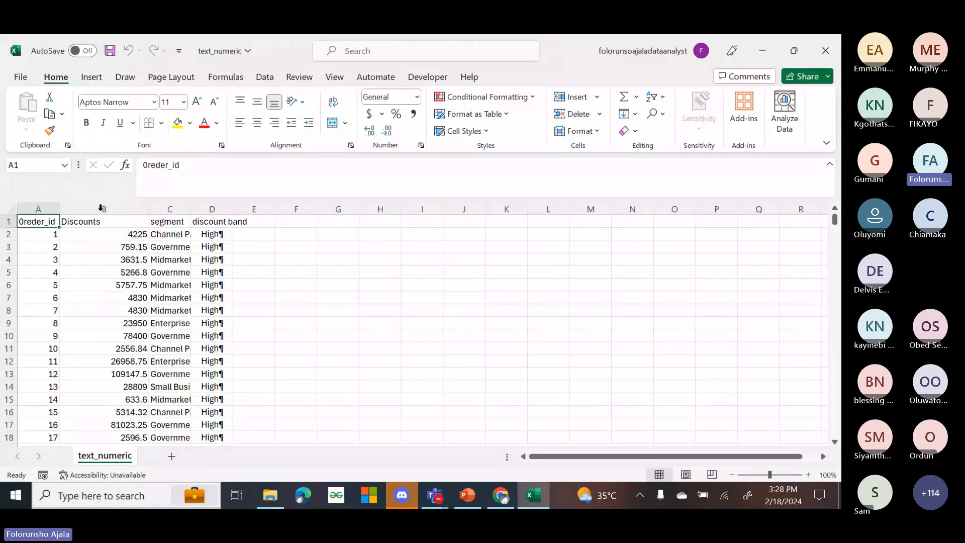
click(62, 210)
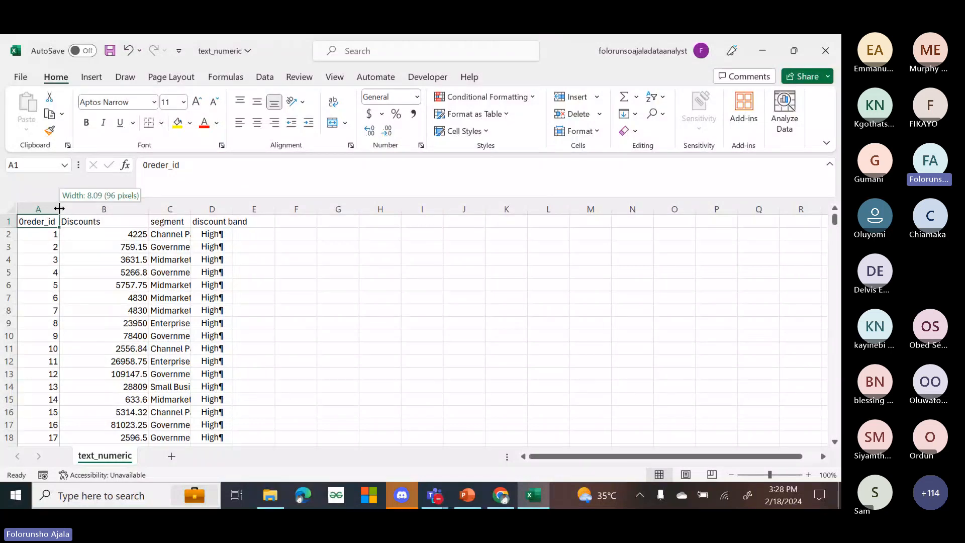
double_click(190, 209)
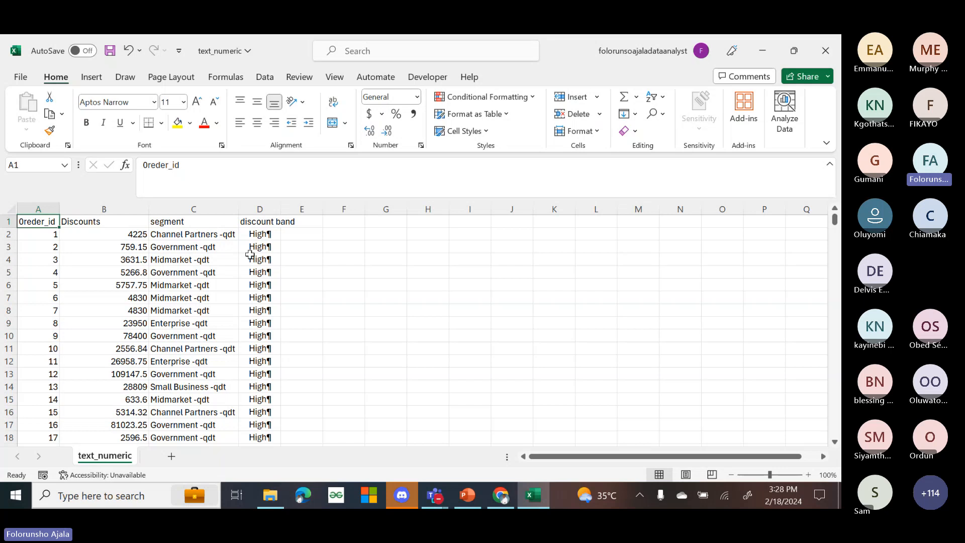
double_click(278, 210)
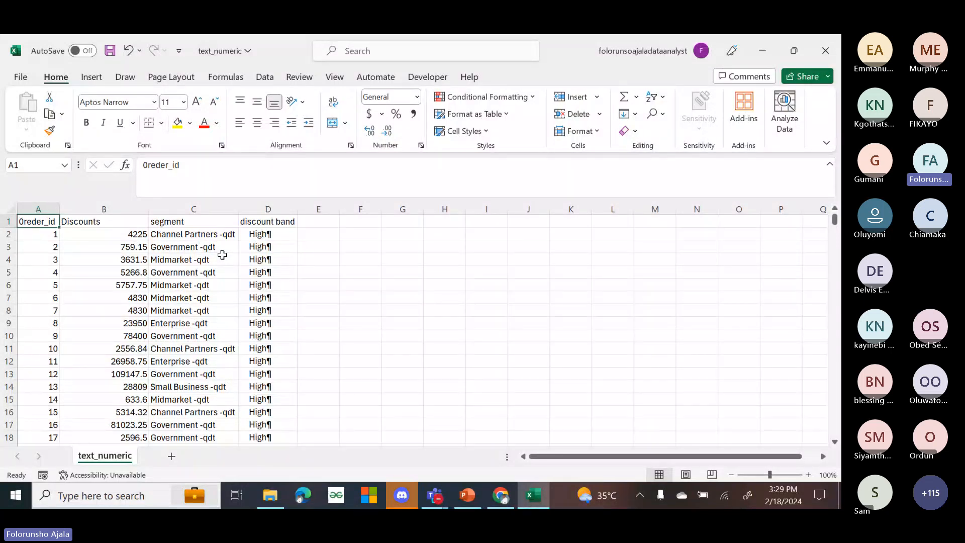
click(327, 262)
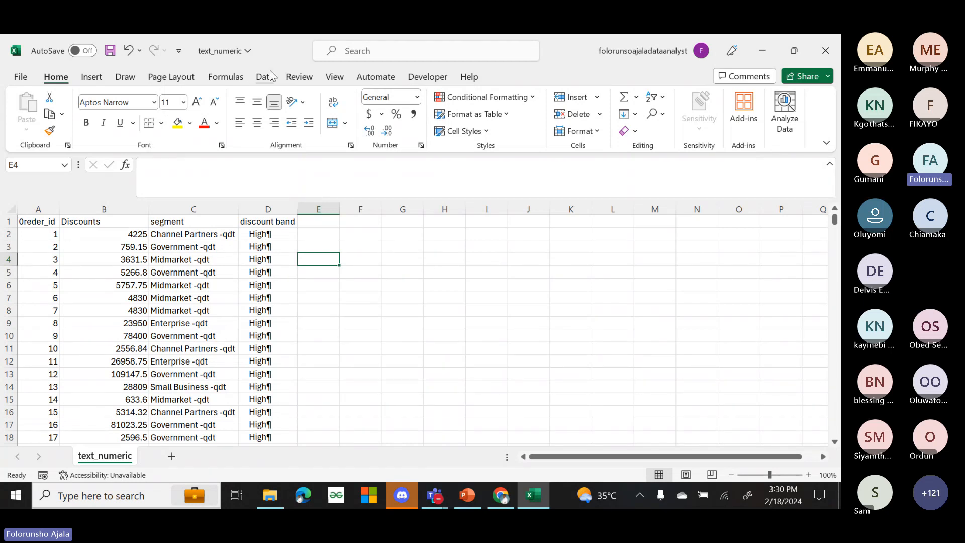
- Create a table with headers from the whole discount data range and open it in the Power Query Editor
click(100, 280)
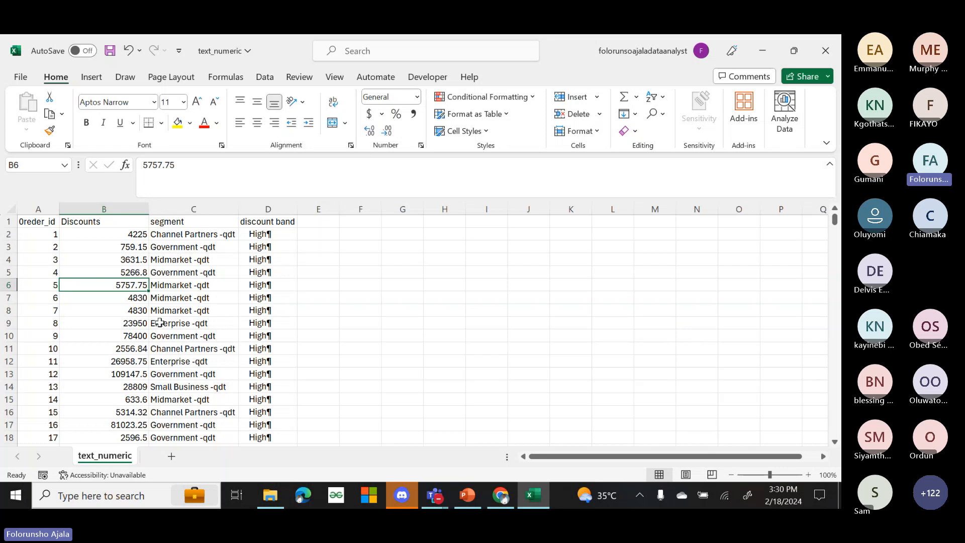
click(265, 79)
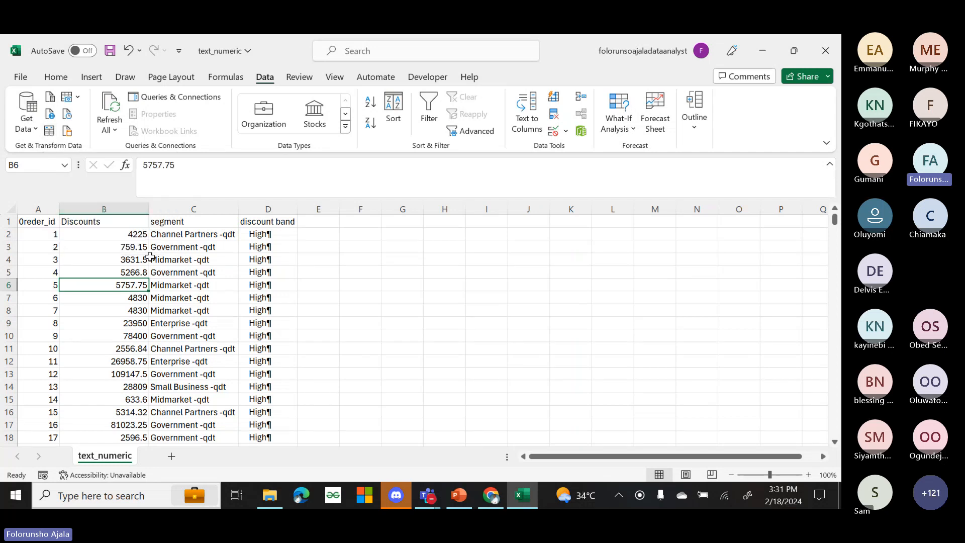
click(50, 130)
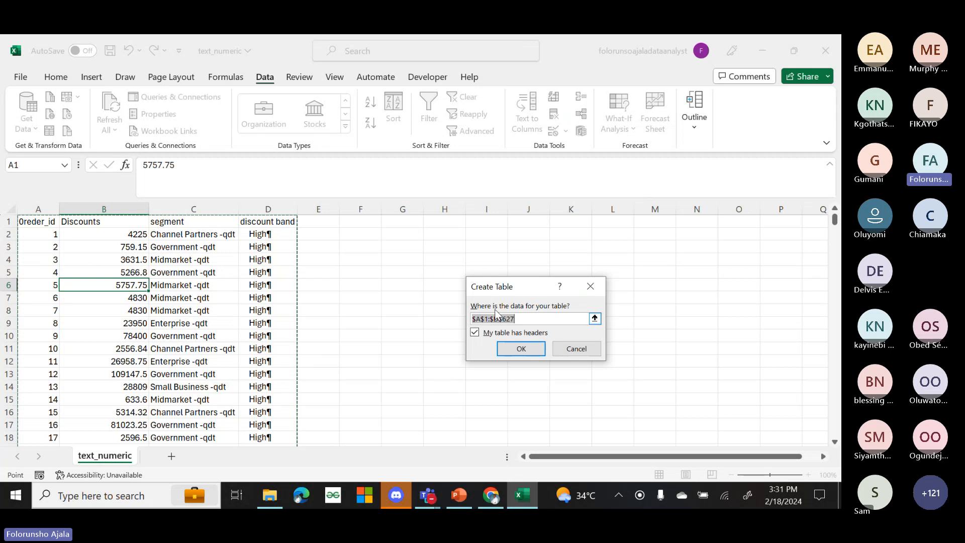
click(520, 348)
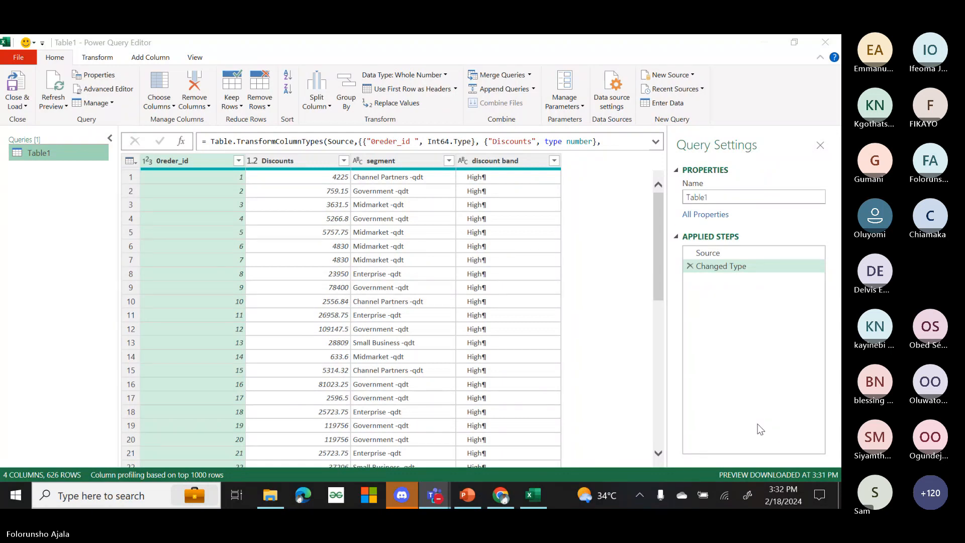
- Close the Power Query Editor and load the Table1 query onto a new worksheet
click(658, 284)
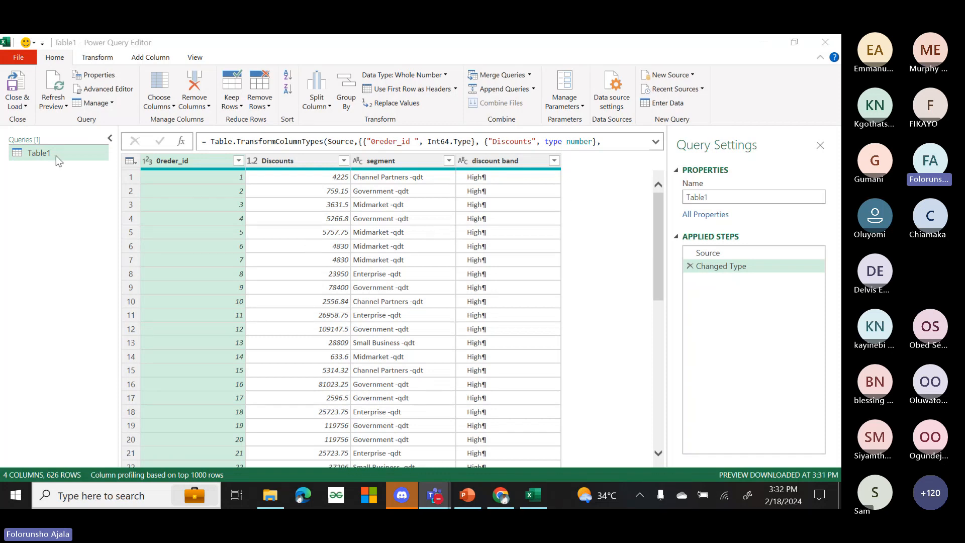
click(26, 108)
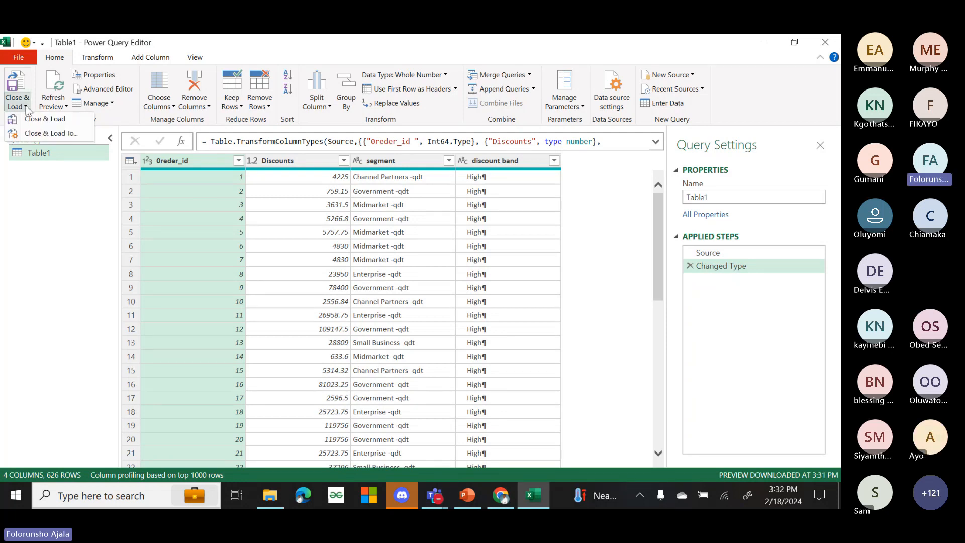
click(68, 118)
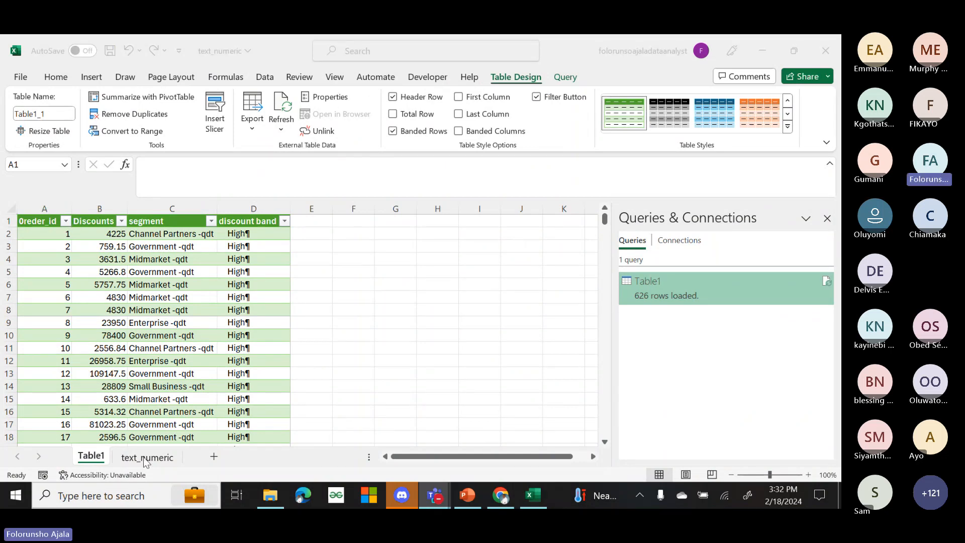
- Delete the loaded Table1 worksheet and dismiss the Queries & Connections list
right_click(81, 459)
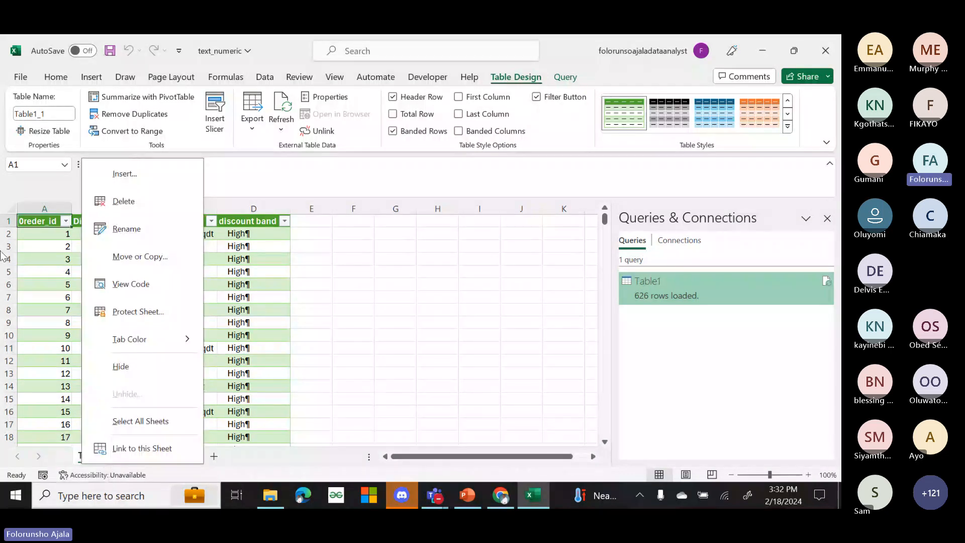
click(146, 204)
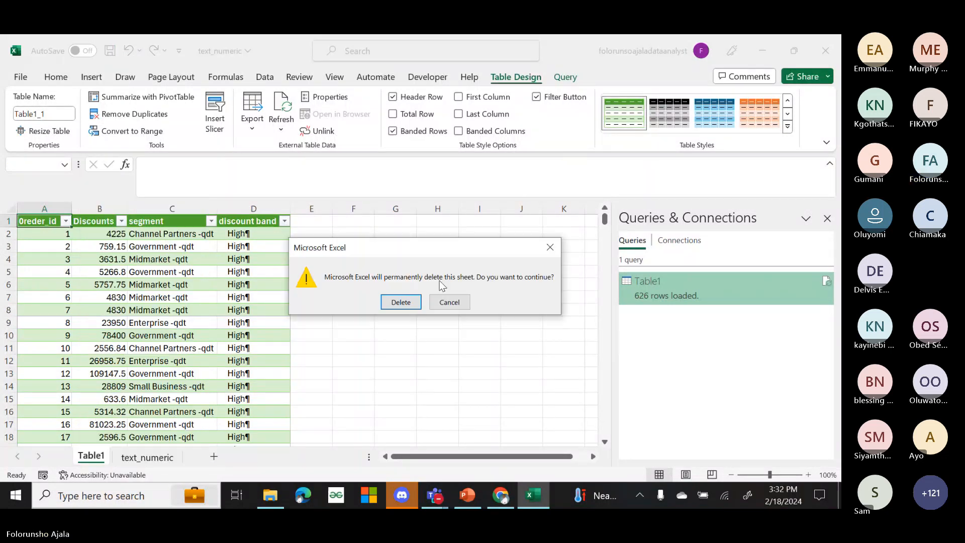
click(401, 302)
click(437, 388)
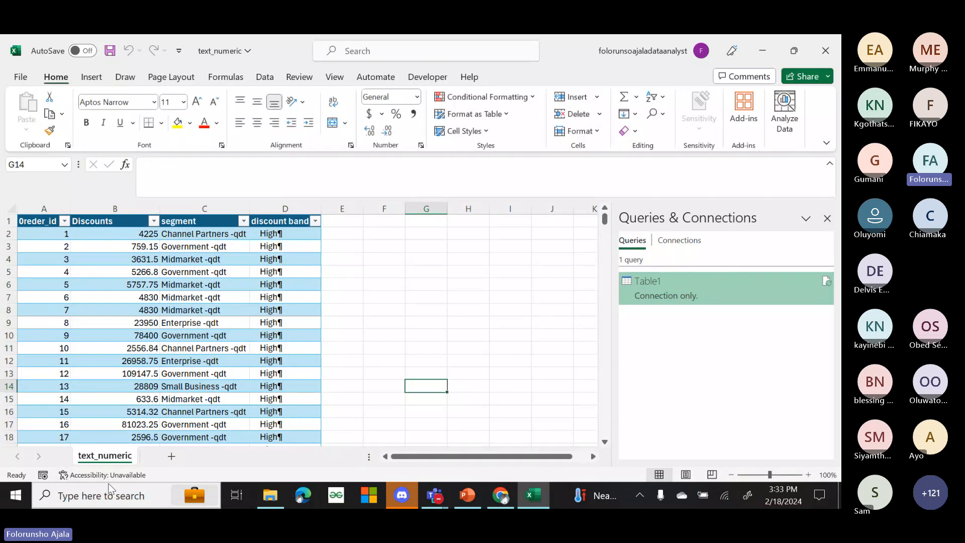
click(827, 219)
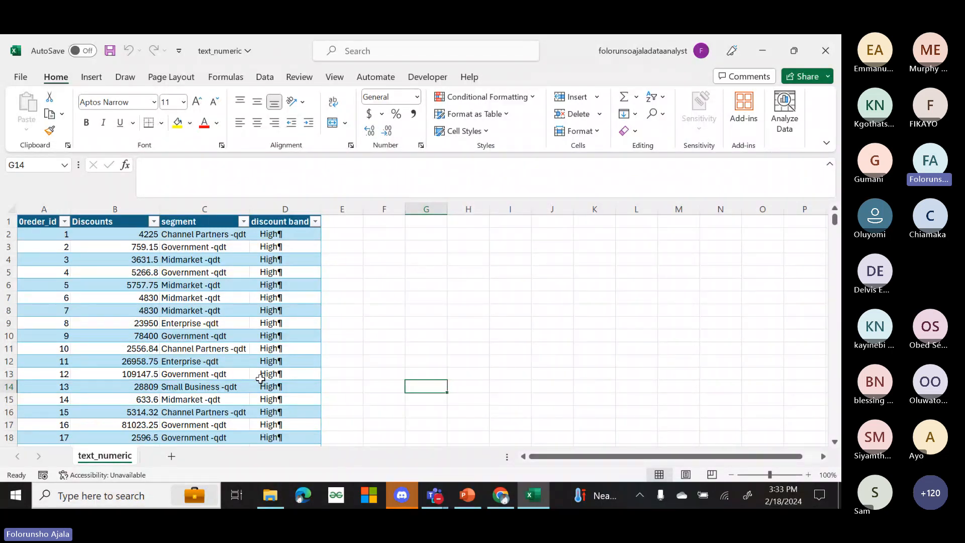
click(454, 287)
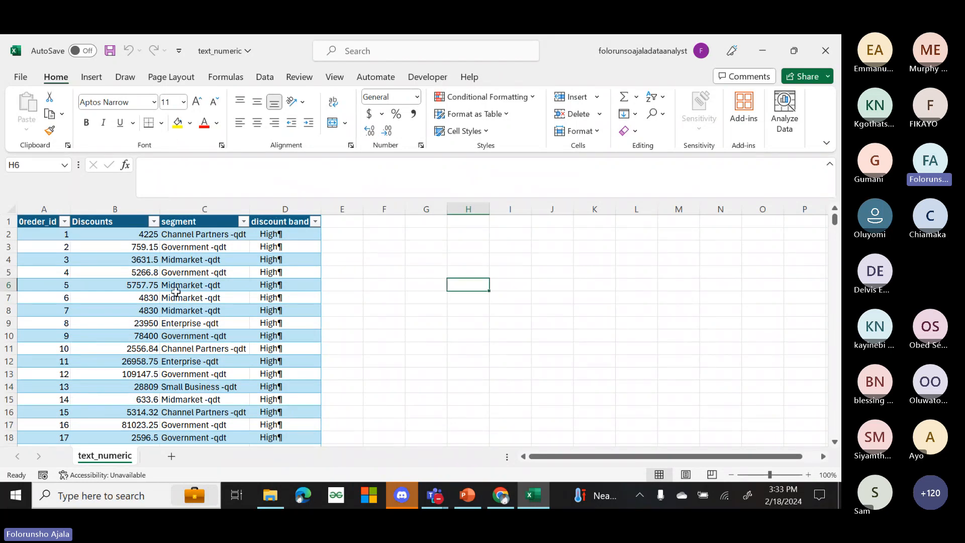
- Bring the text_numeric sheet's table into the Power Query Editor as a new query and show the Transform commands
click(48, 236)
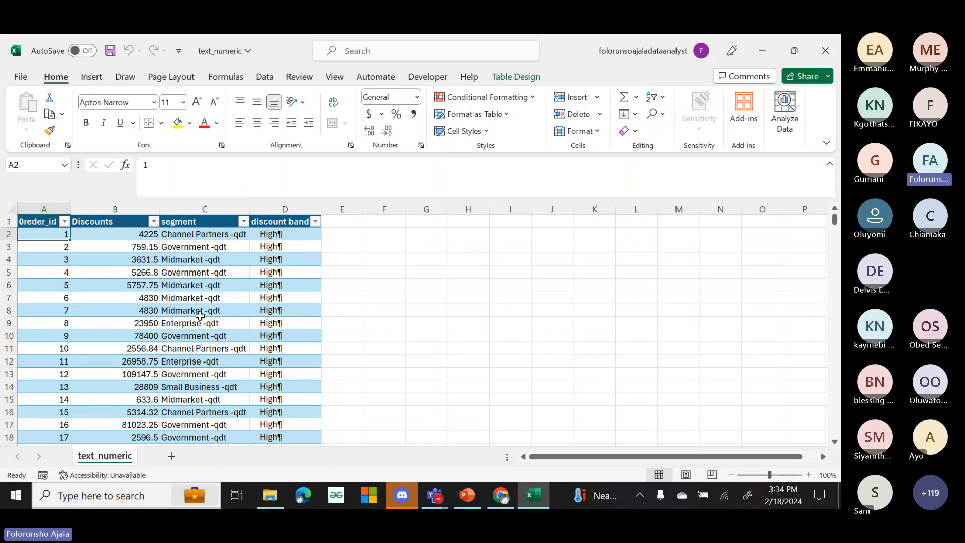
click(265, 79)
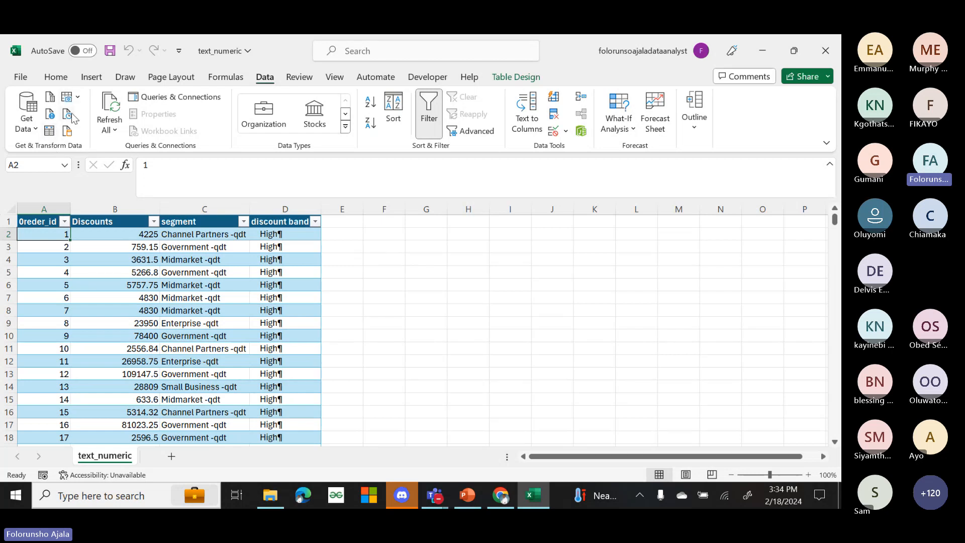
click(49, 133)
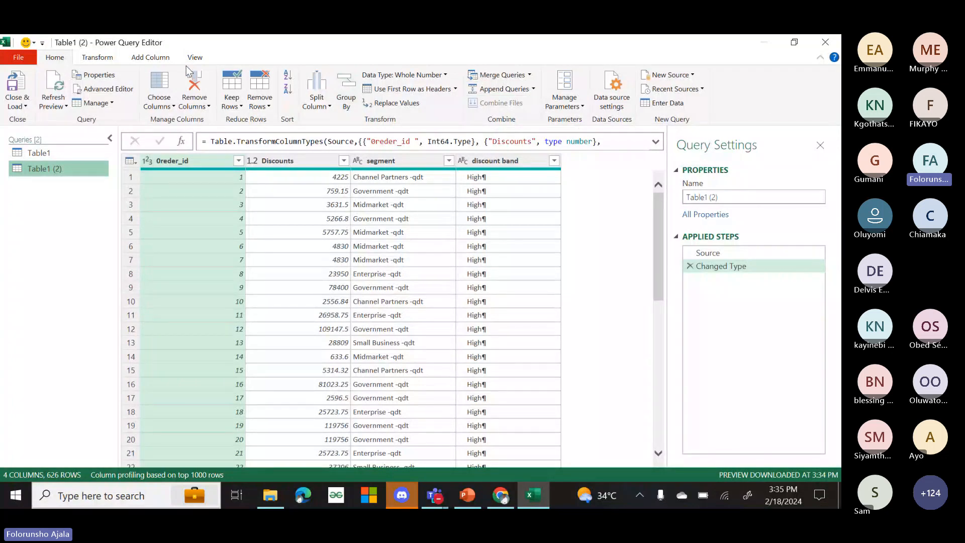
click(107, 58)
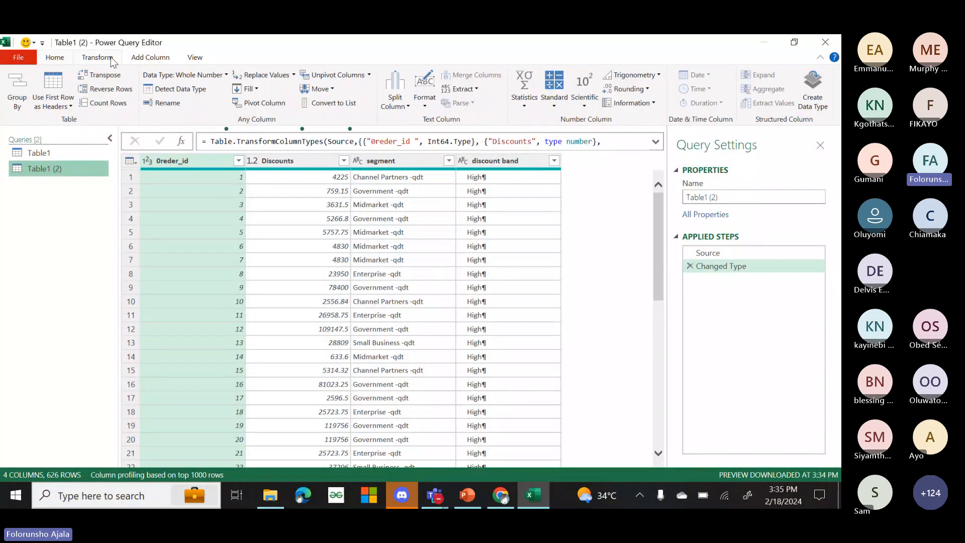
- Show the column distribution, column quality and column profile for the Table1 (2) query's data preview
click(152, 58)
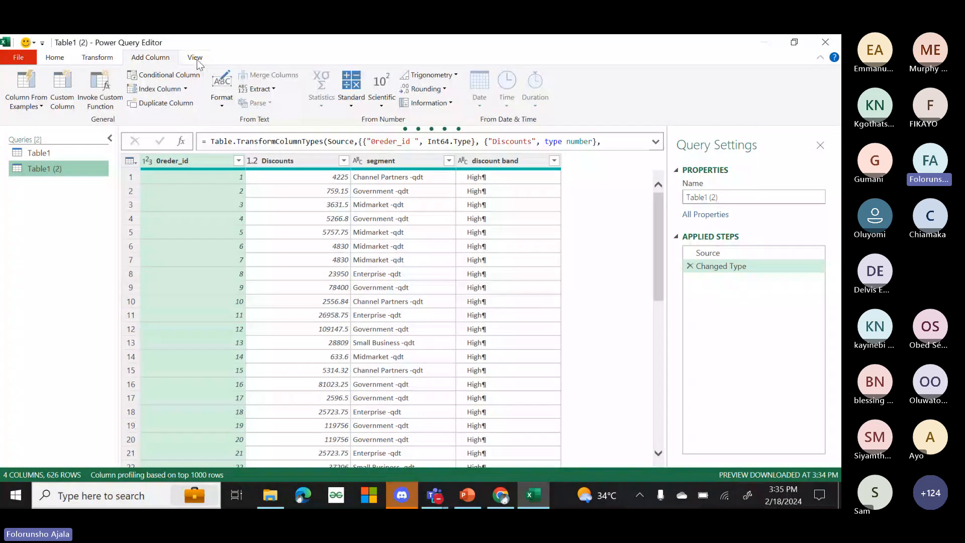
click(196, 59)
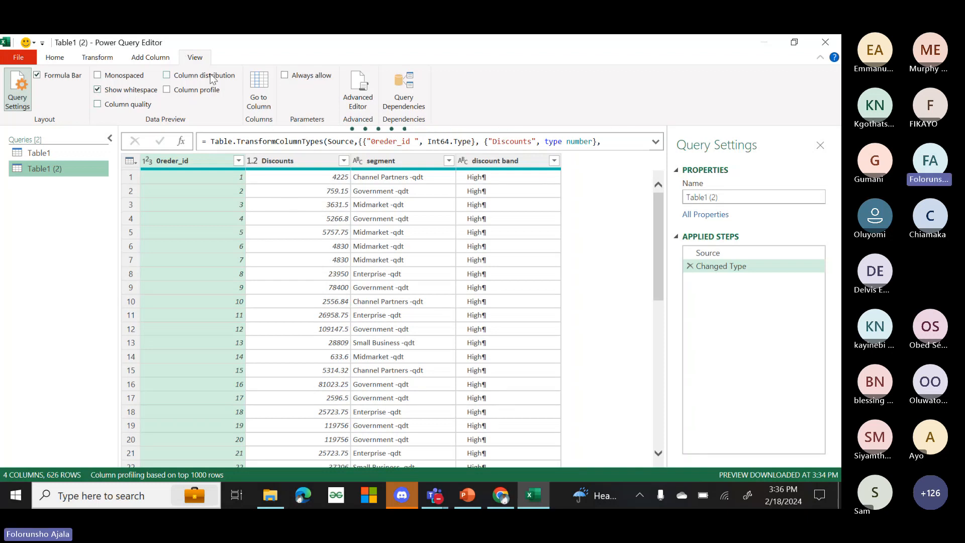
click(168, 75)
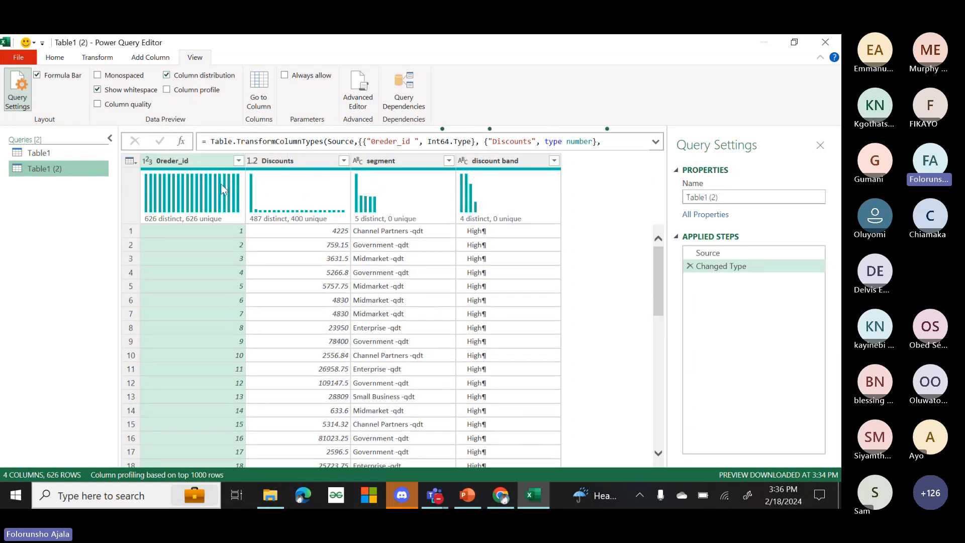
mouse_move(206, 209)
click(97, 105)
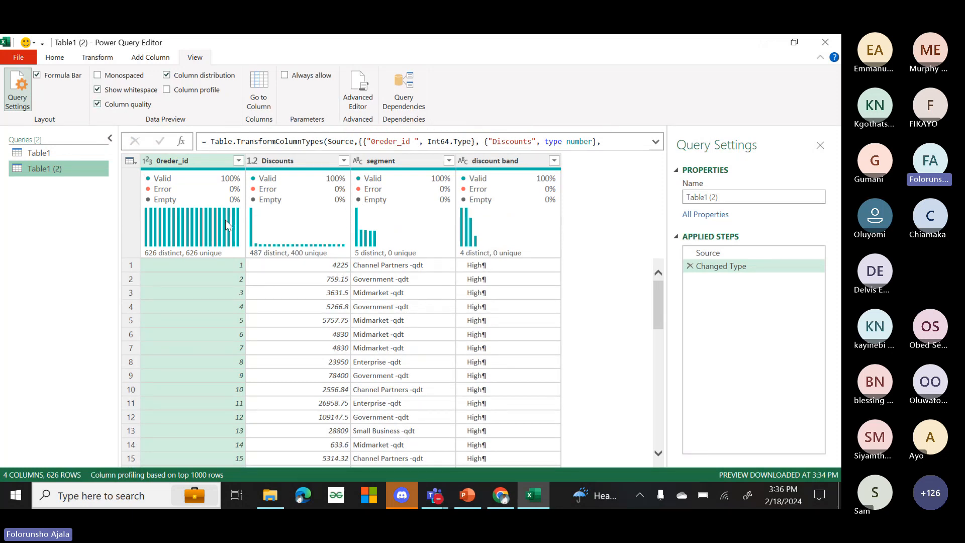
click(168, 90)
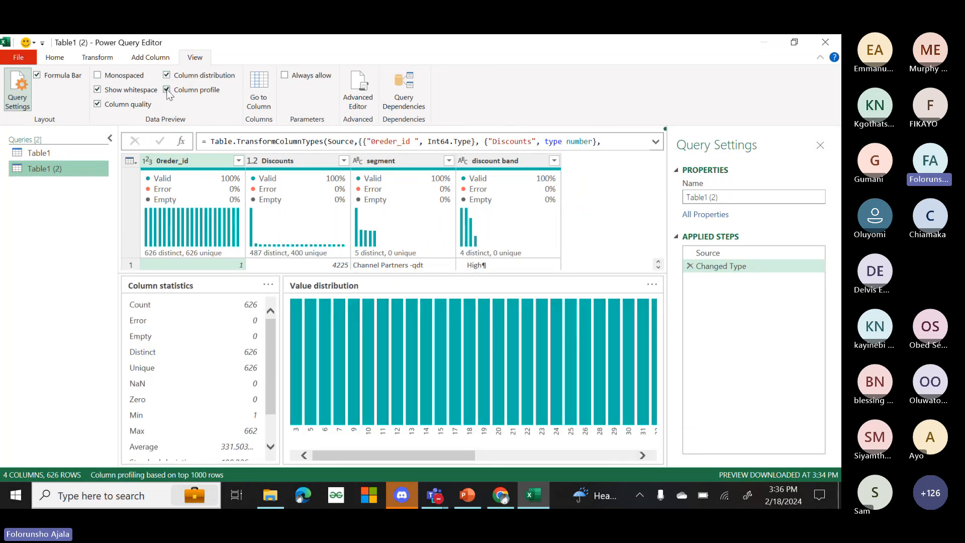
- Hide the column profile, quality and distribution, and switch the formula bar off and back on
click(167, 90)
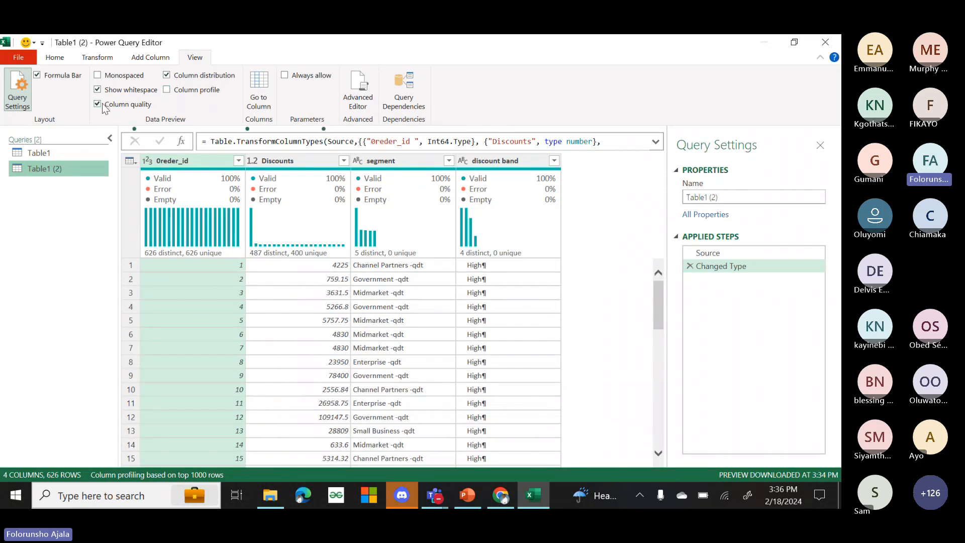
click(103, 105)
click(165, 75)
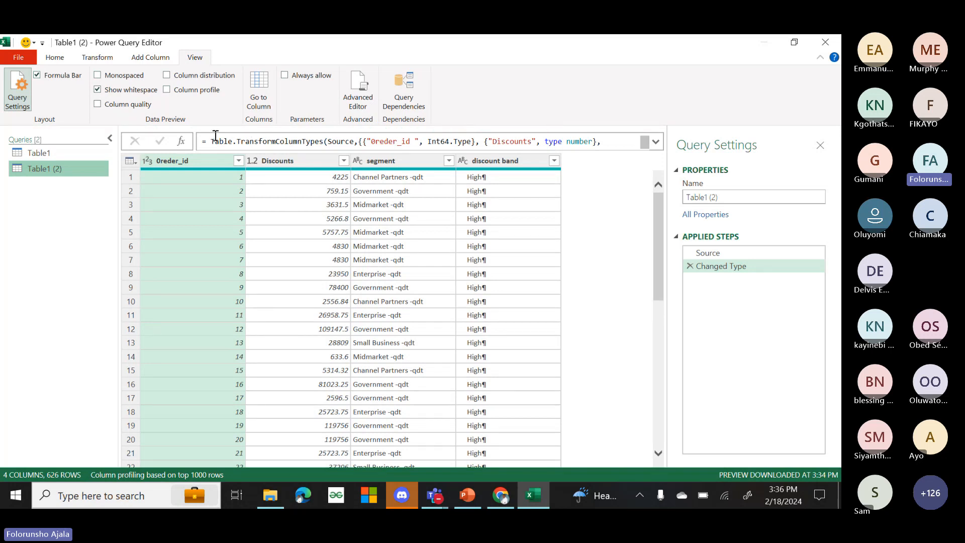
click(40, 78)
click(39, 78)
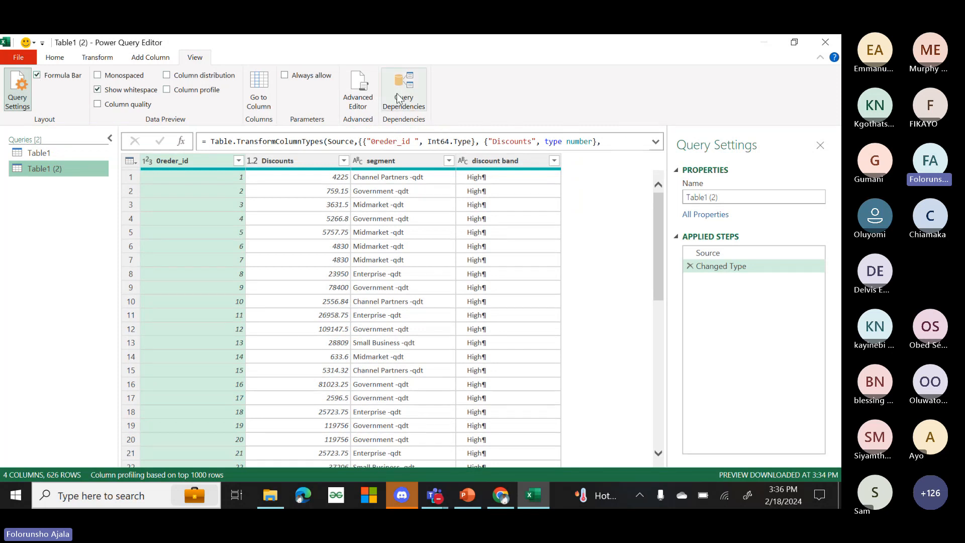
- Compare the available Transform commands with the Add Column commands for the selected 0reder_id column
click(150, 57)
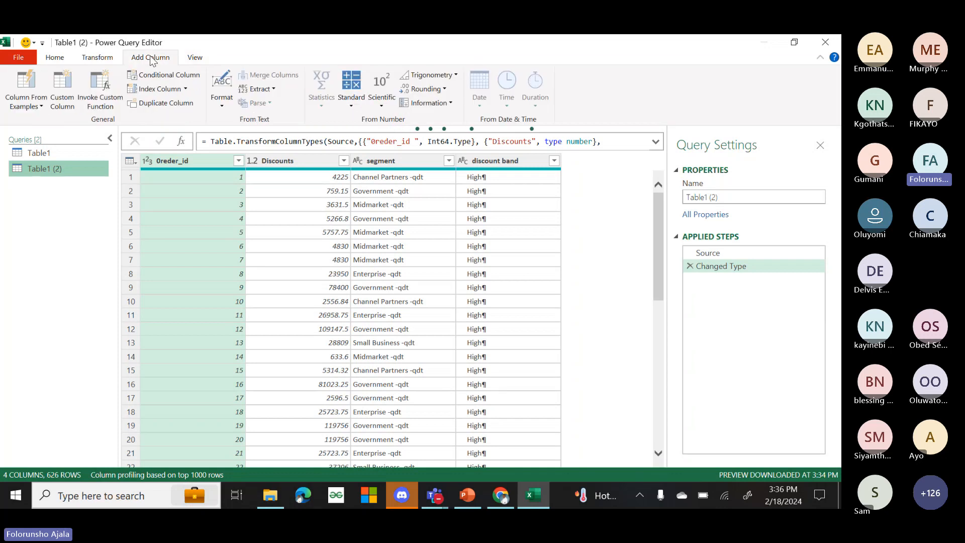
click(97, 59)
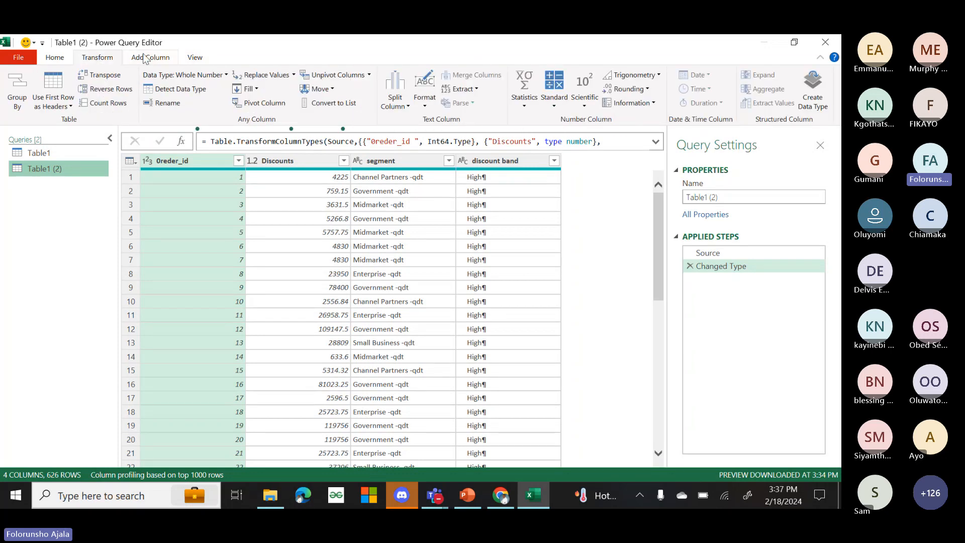
click(146, 59)
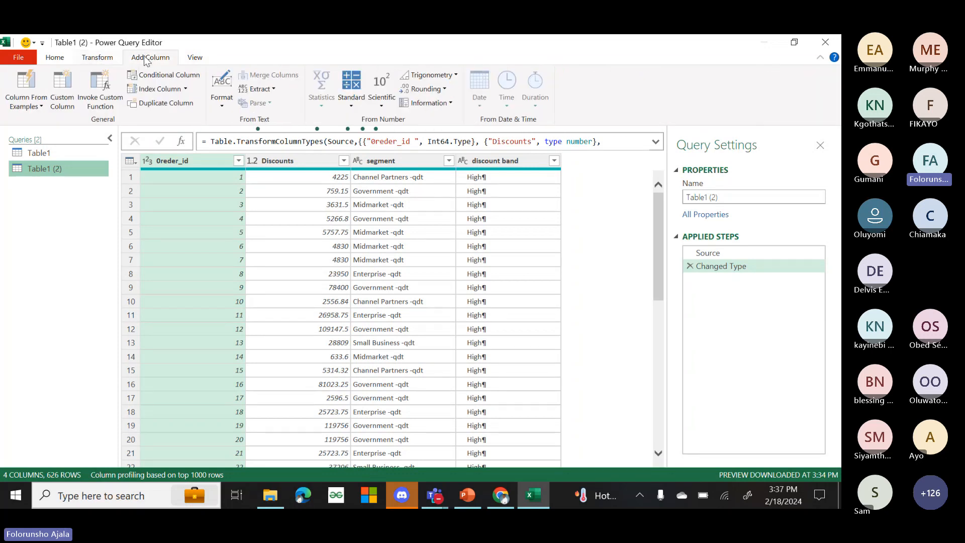
click(106, 62)
click(148, 59)
click(102, 60)
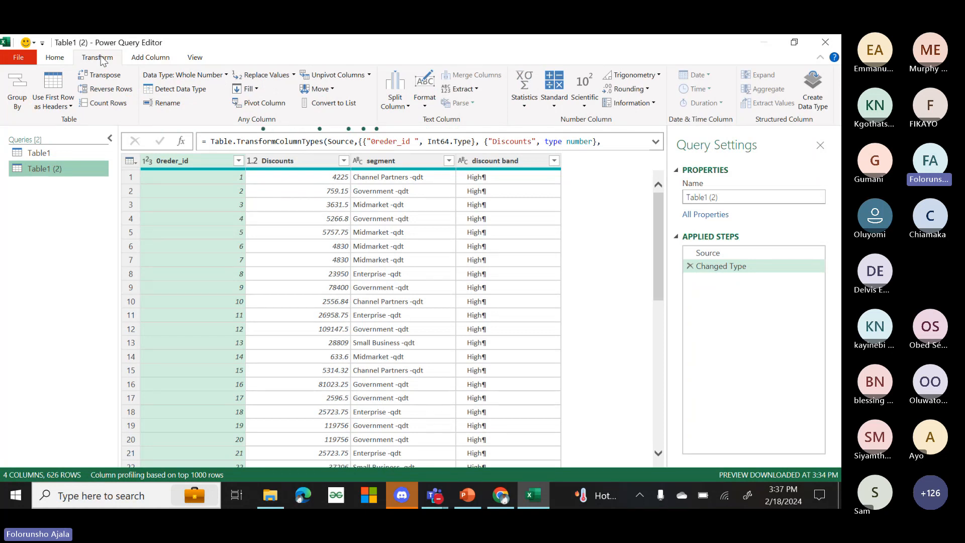
click(148, 59)
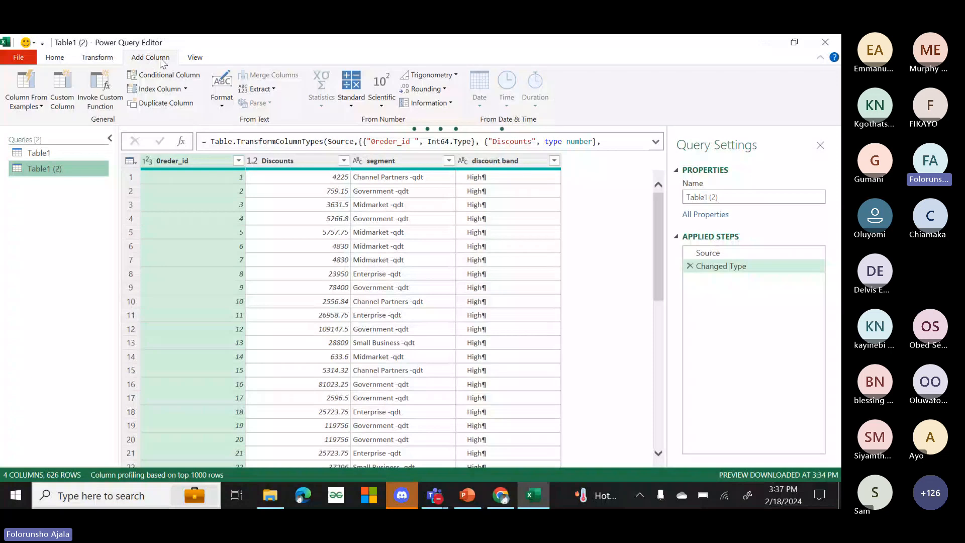
click(98, 58)
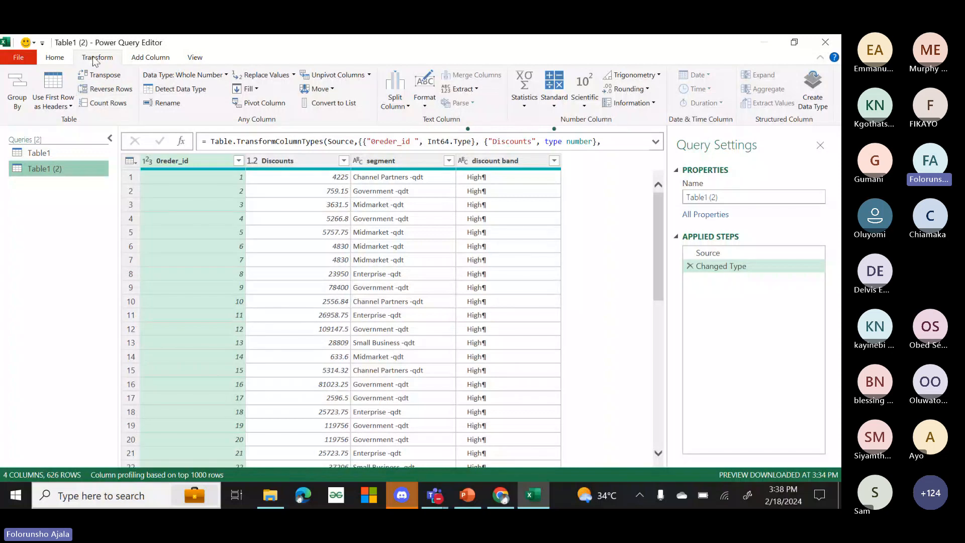
mouse_move(202, 168)
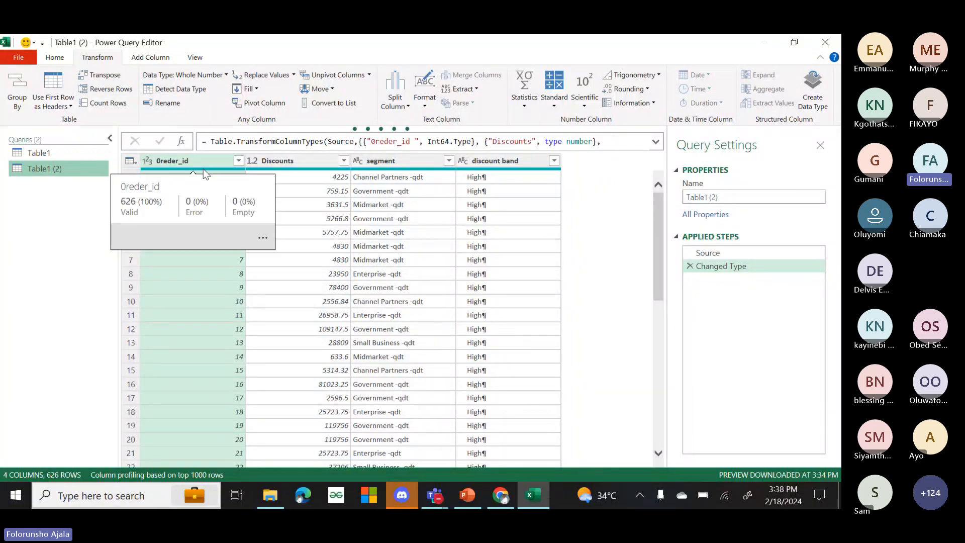
click(142, 60)
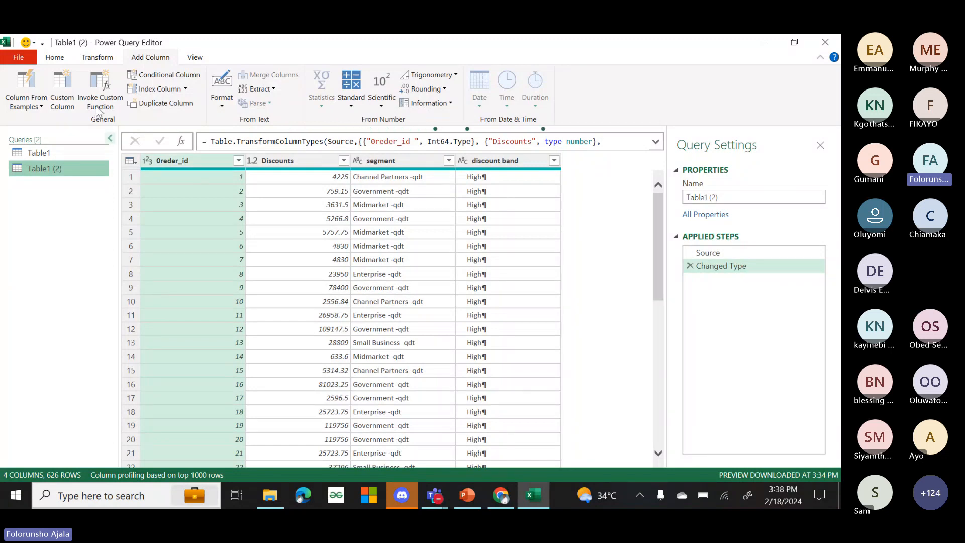
click(98, 57)
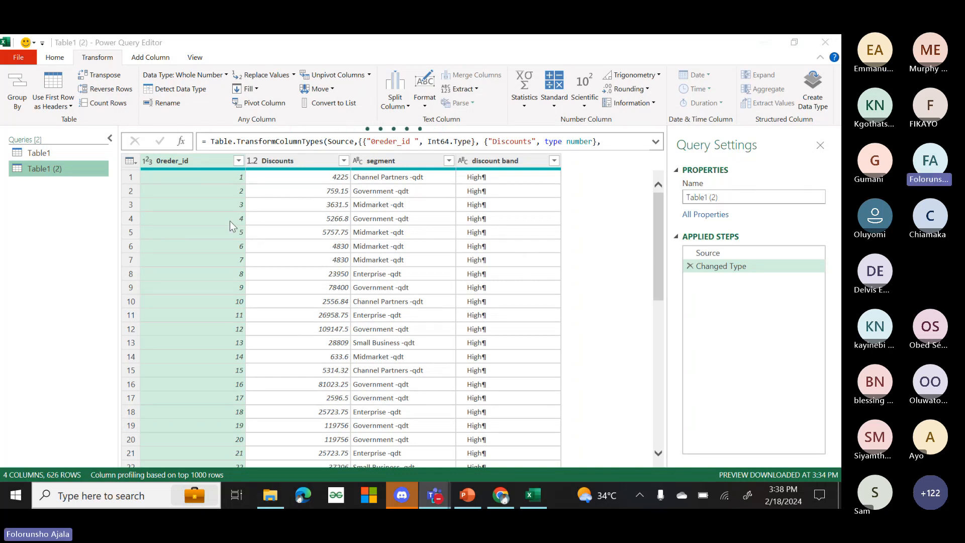
- Delete the Table1 query and confirm its removal
click(78, 153)
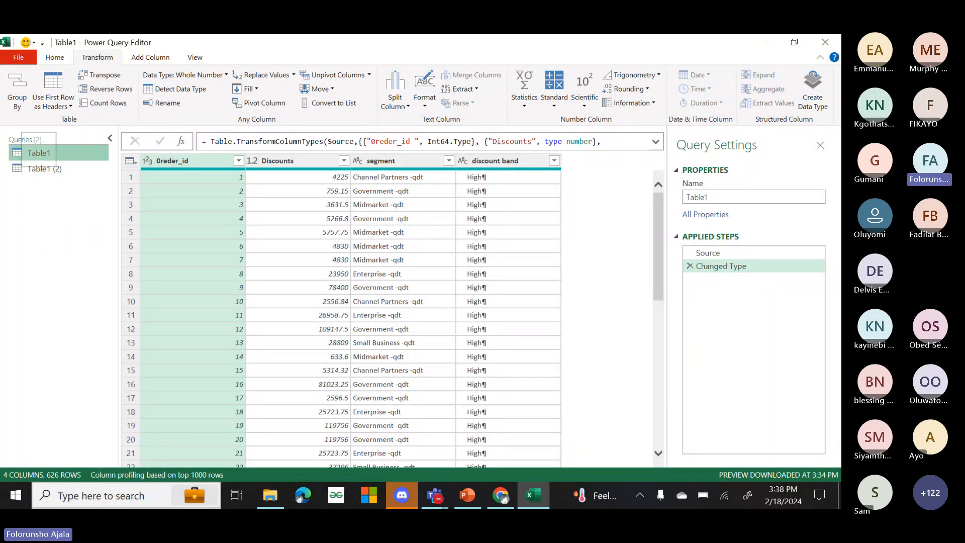
right_click(40, 153)
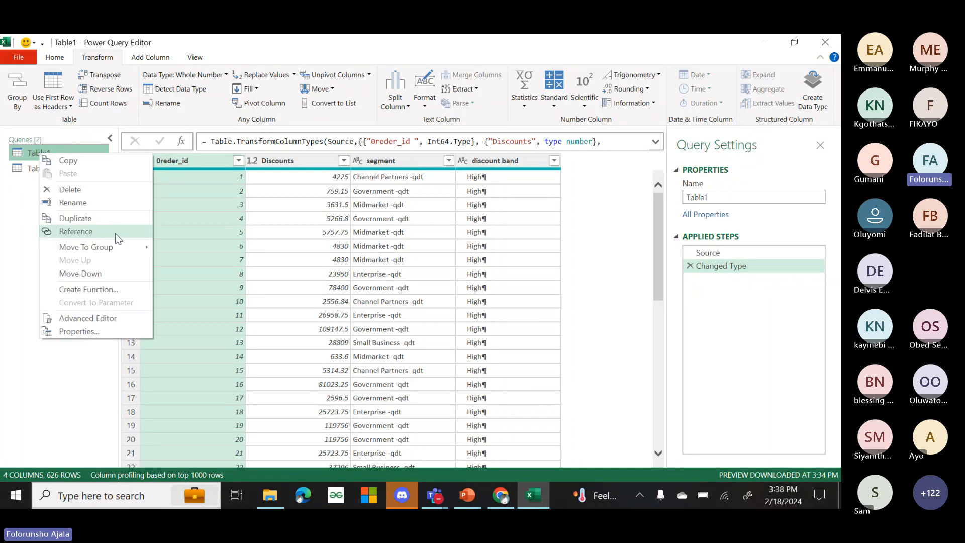
click(73, 189)
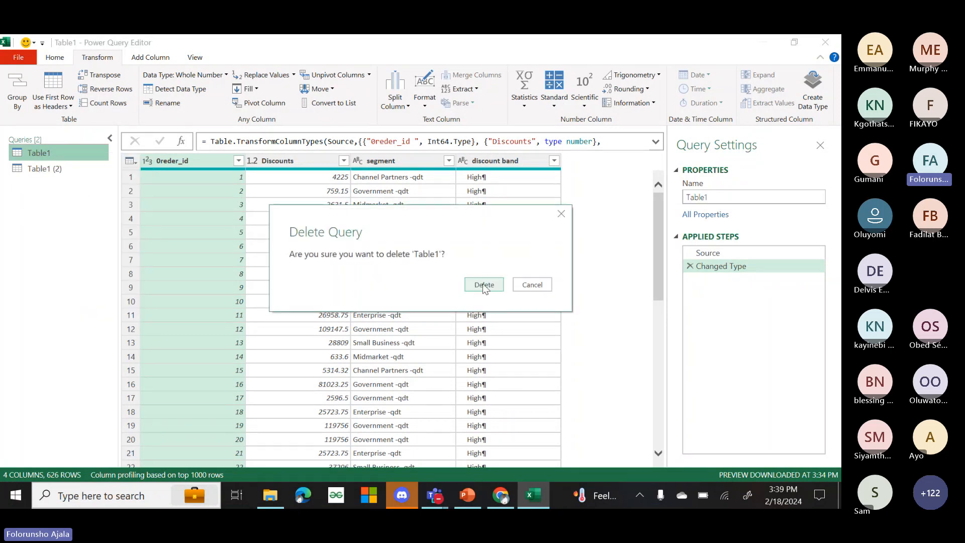
click(483, 284)
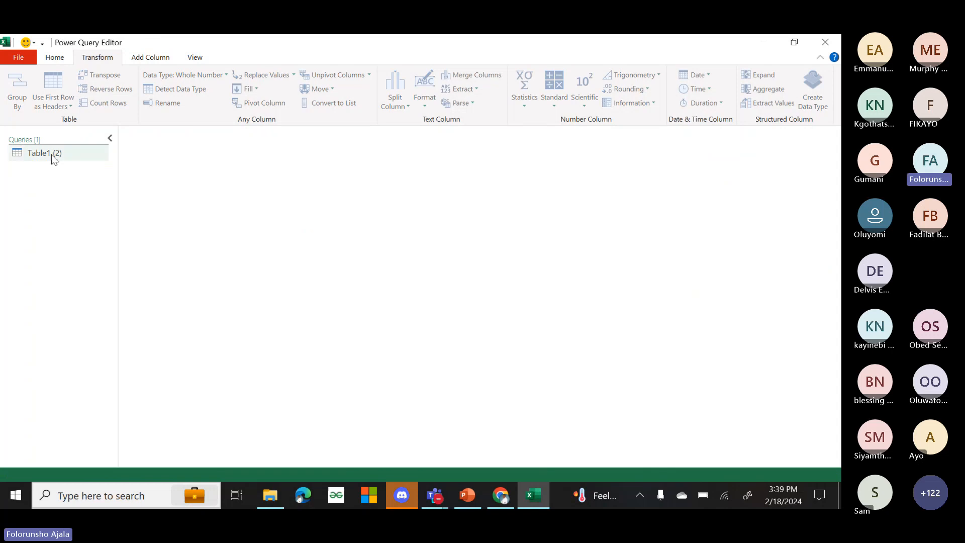
- Rename the remaining Table1 (2) query to sales
click(53, 155)
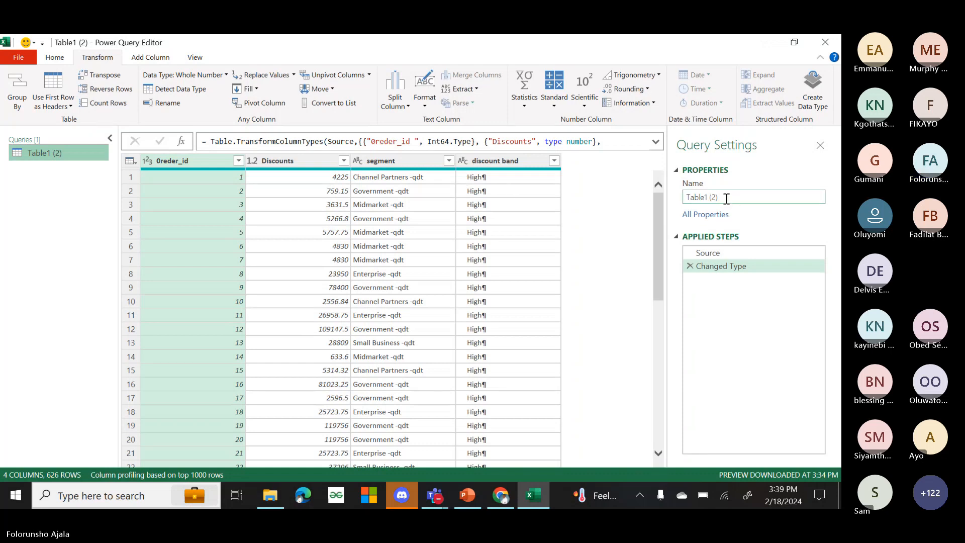
drag(726, 199, 668, 200)
key(BackSpace)
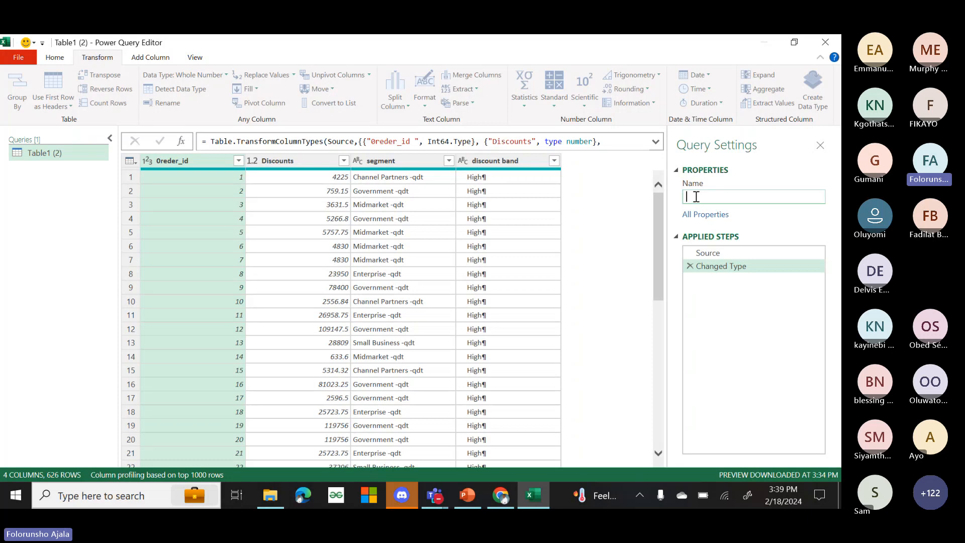
text(sale)
key(BackSpace)
text(laes)
key(Return)
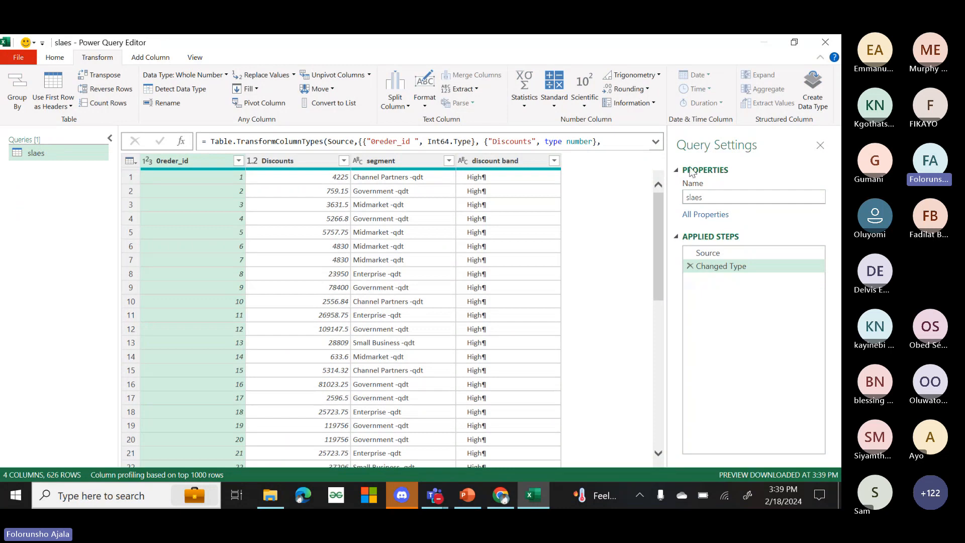
click(690, 197)
text(a)
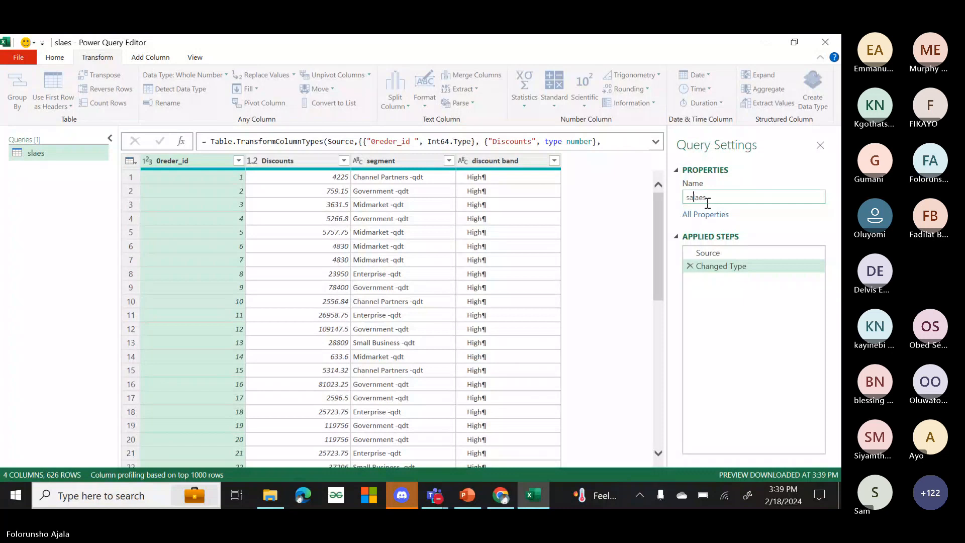
click(707, 198)
key(BackSpace)
key(BackSpace)
key(BackSpace)
text(es)
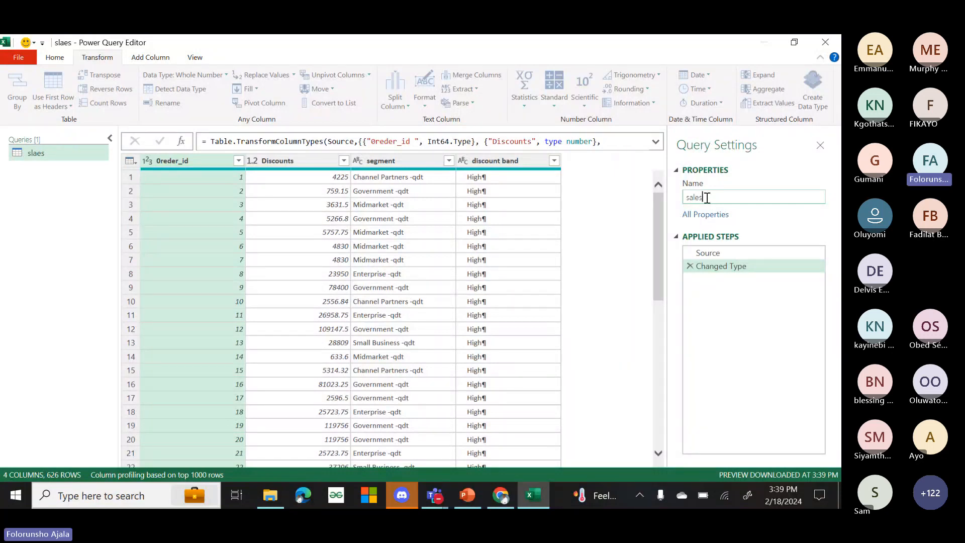
key(Return)
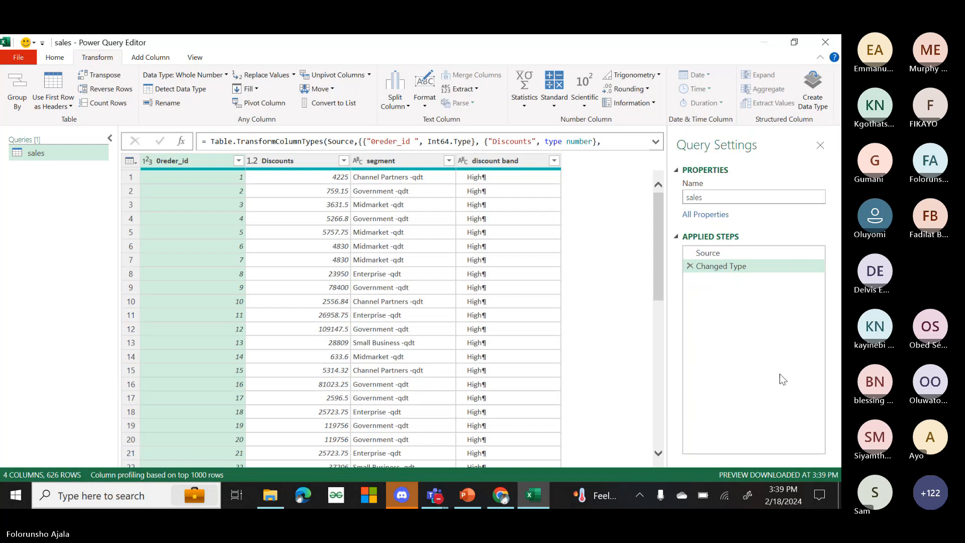
click(779, 372)
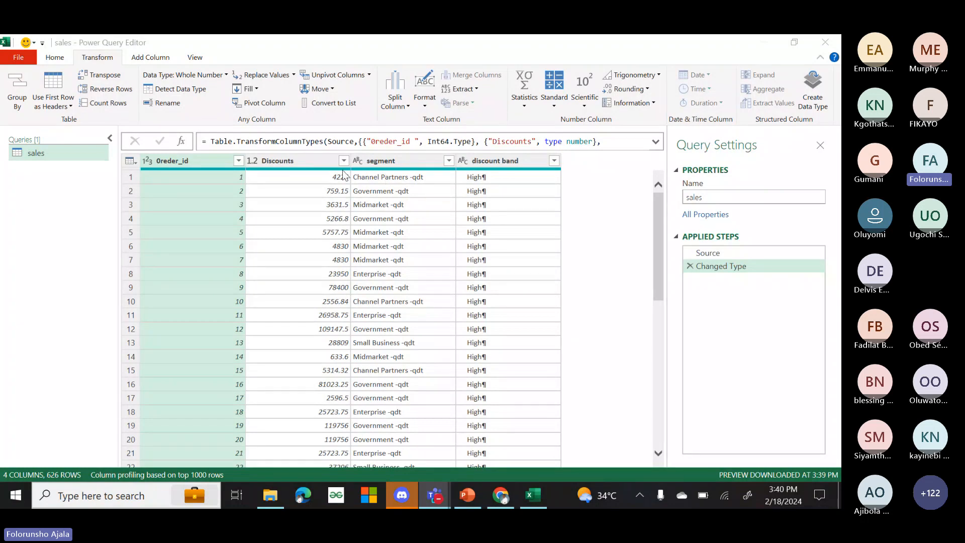
- Rename the 0reder_id column to order_id
mouse_move(345, 173)
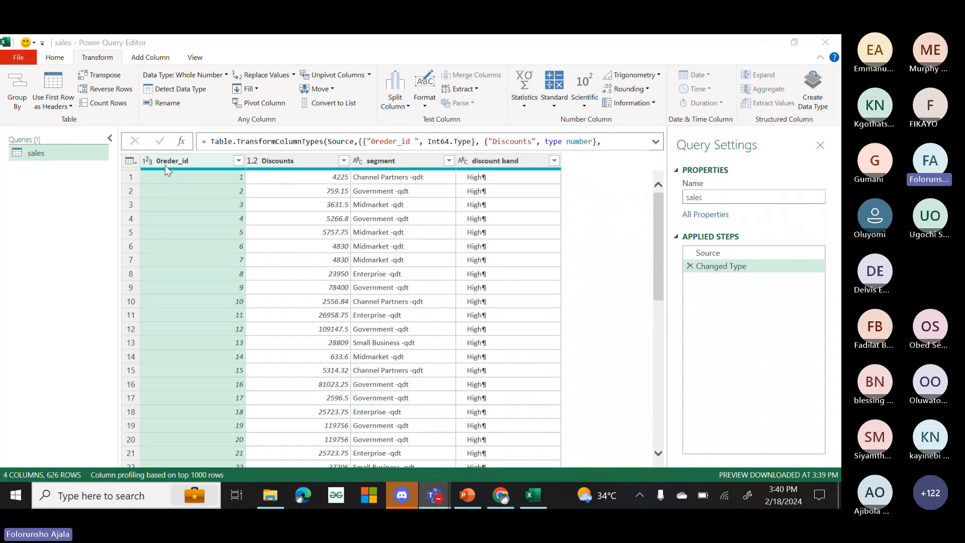
double_click(195, 161)
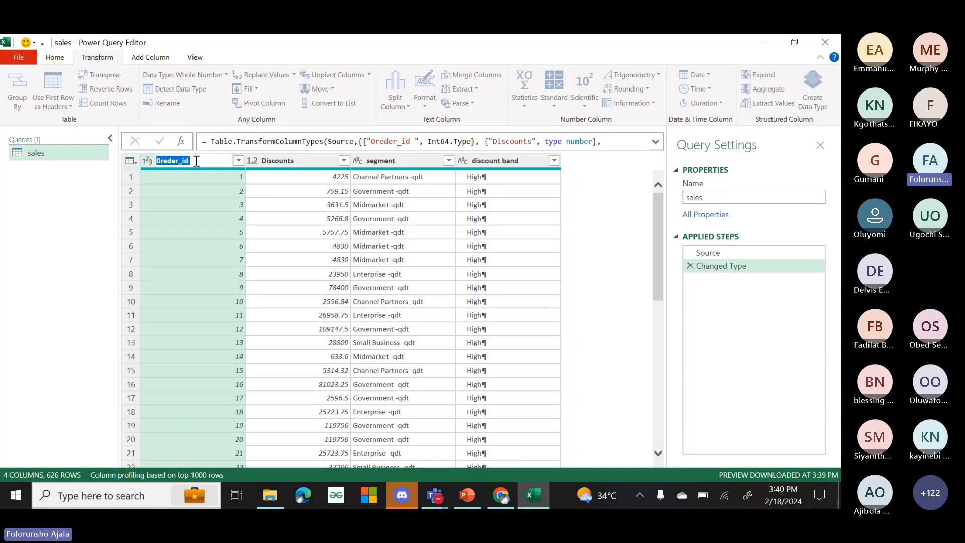
key(BackSpace)
text(order_id)
key(Return)
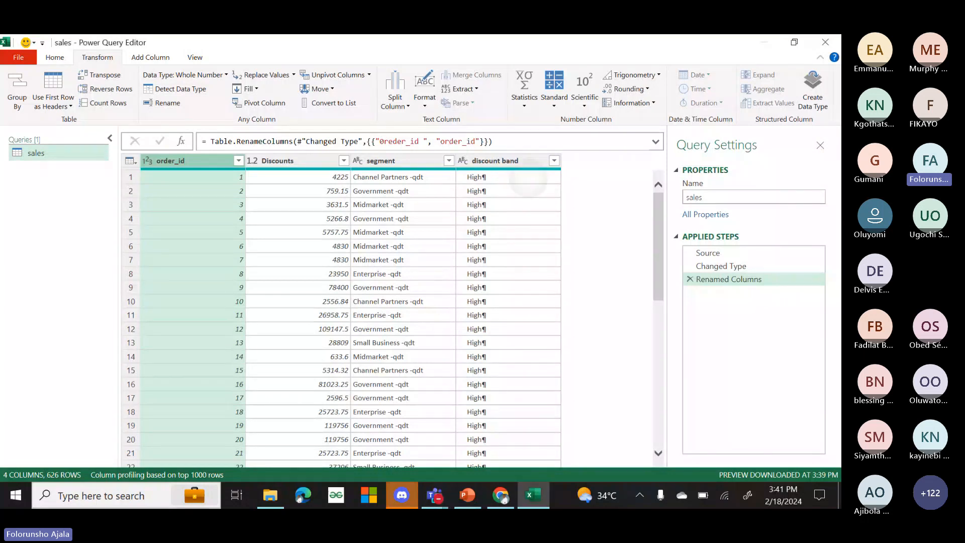
right_click(527, 180)
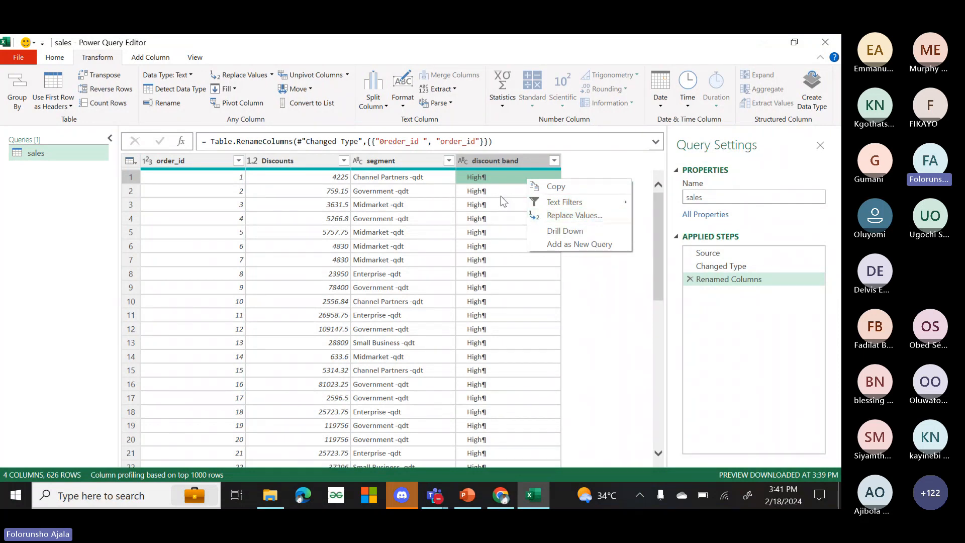
click(570, 216)
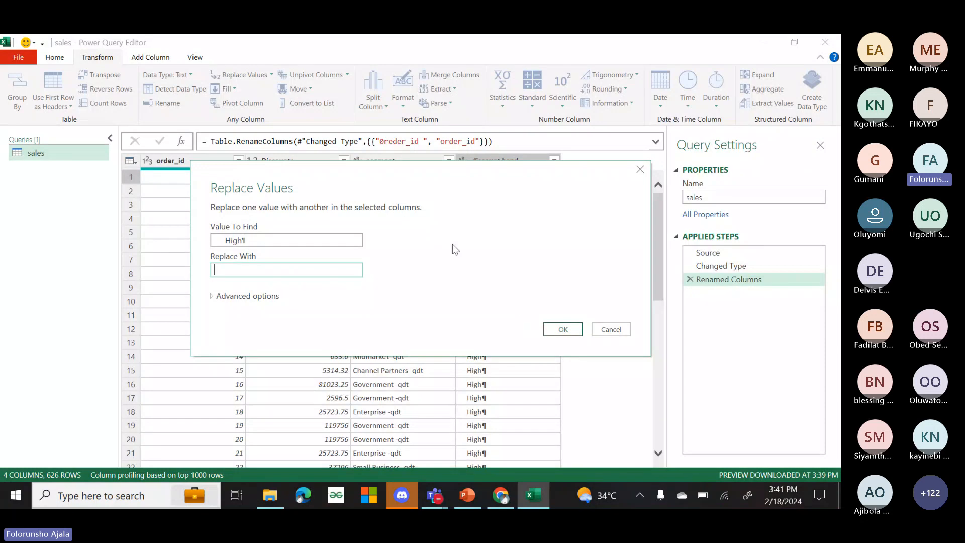
click(611, 329)
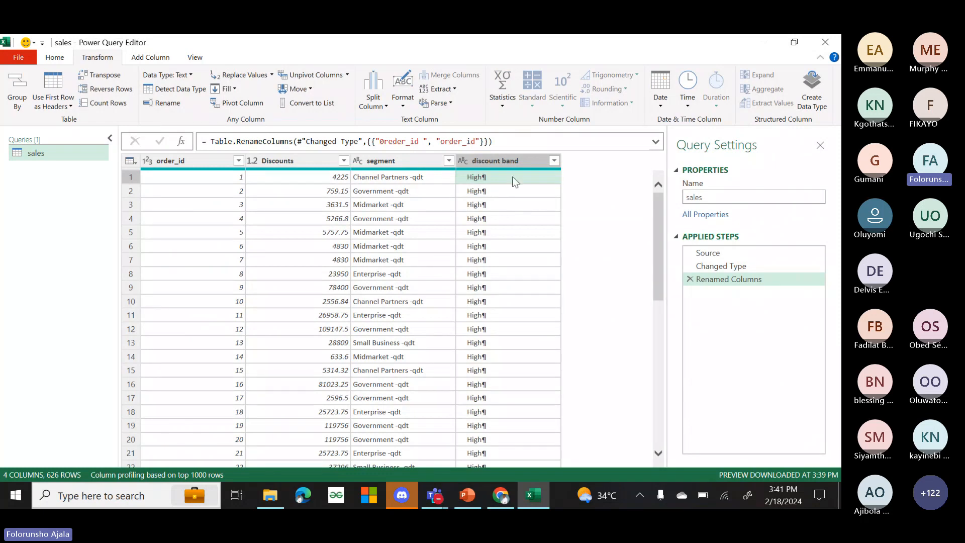
- Replace the ¶ mark and its trailing space with a single space in the discount band column
click(63, 57)
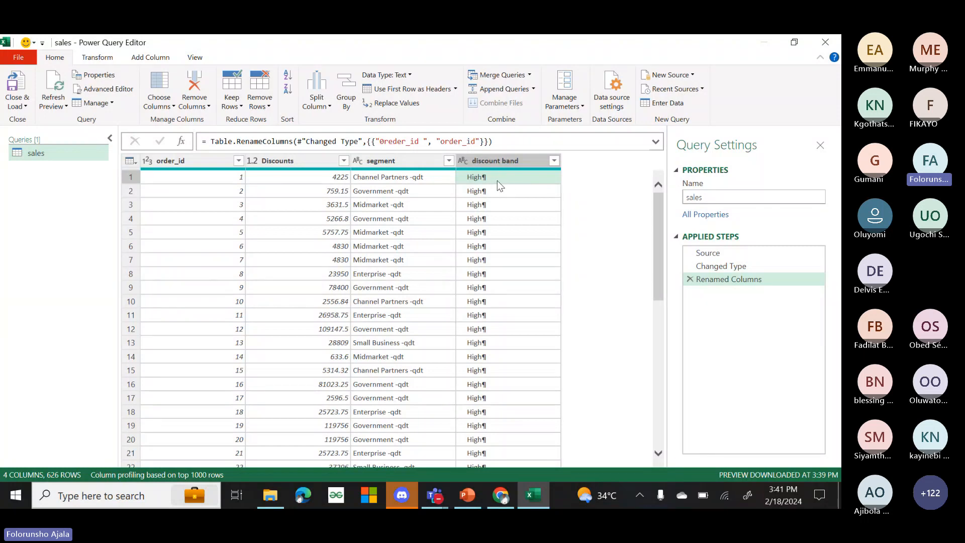
click(495, 160)
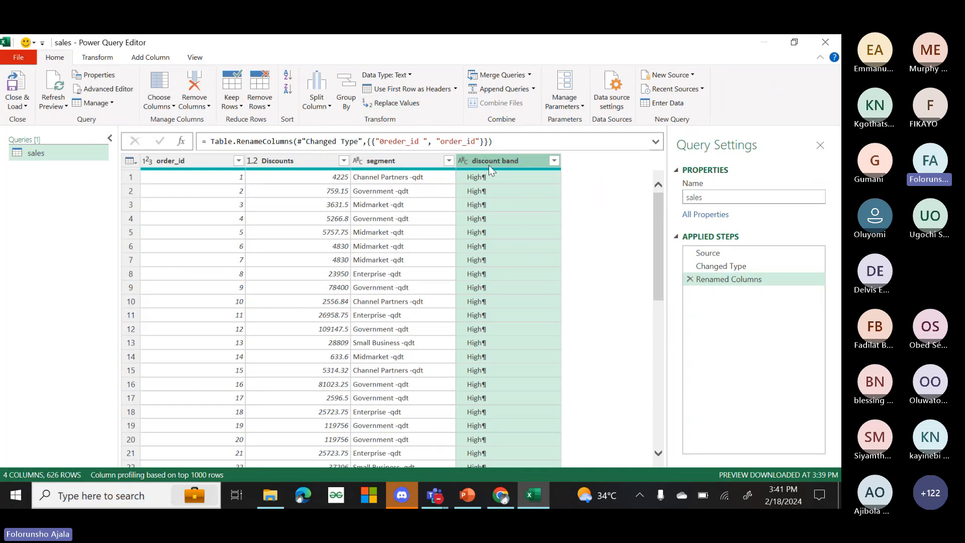
click(496, 177)
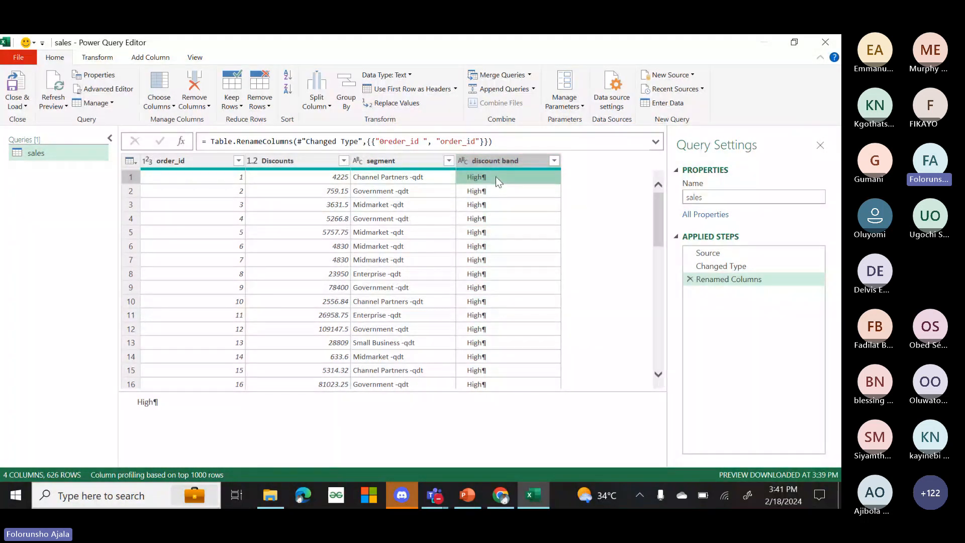
right_click(527, 171)
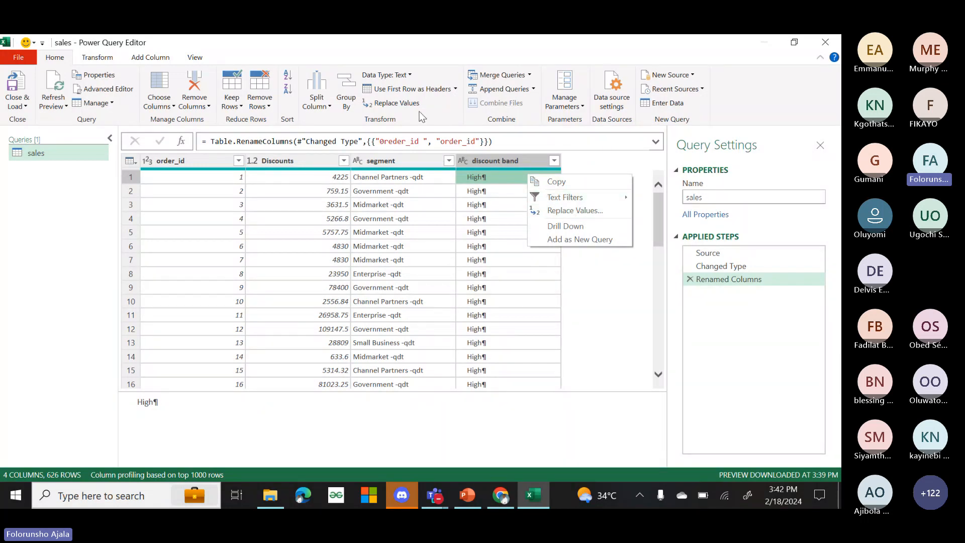
click(577, 212)
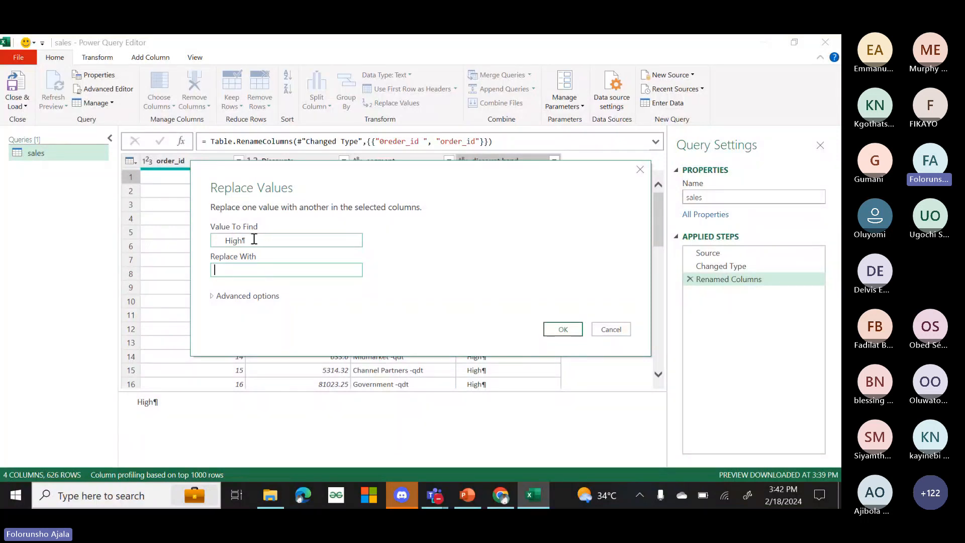
drag(243, 241, 195, 237)
key(BackSpace)
click(215, 268)
click(559, 329)
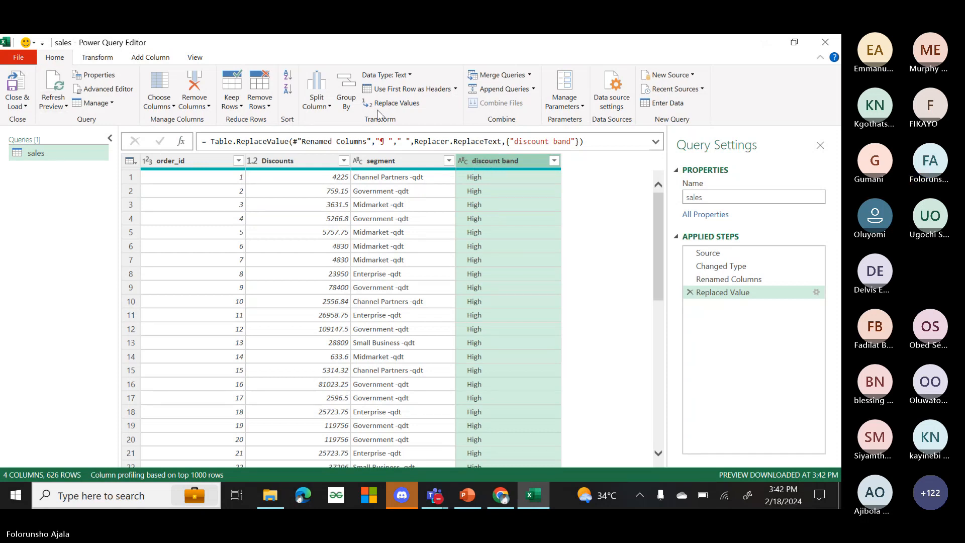
- Trim the surrounding spaces from the discount band column's text
click(329, 107)
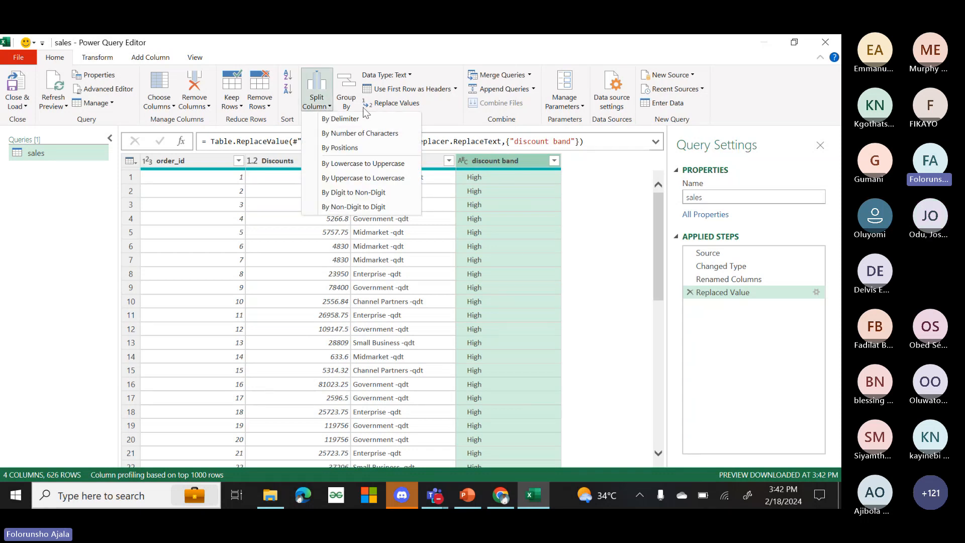
click(328, 106)
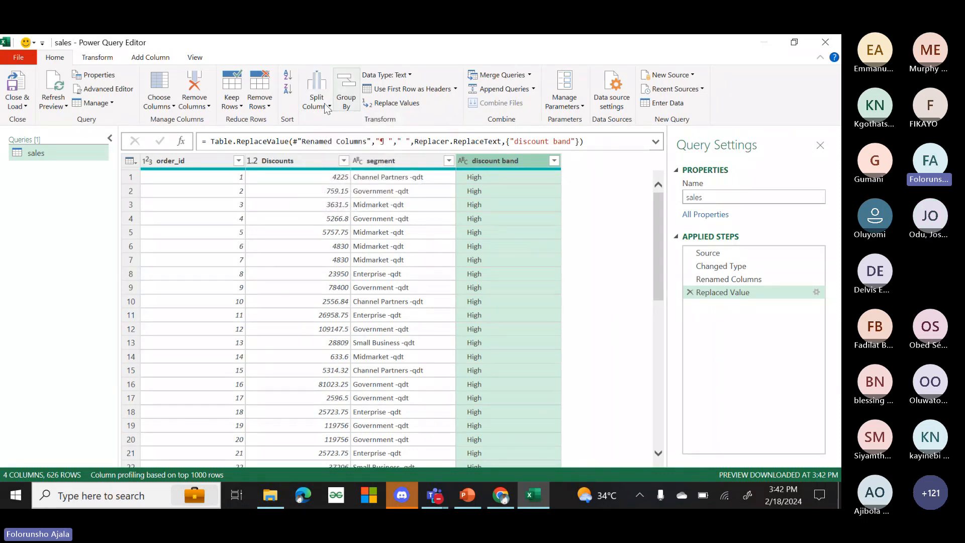
click(99, 58)
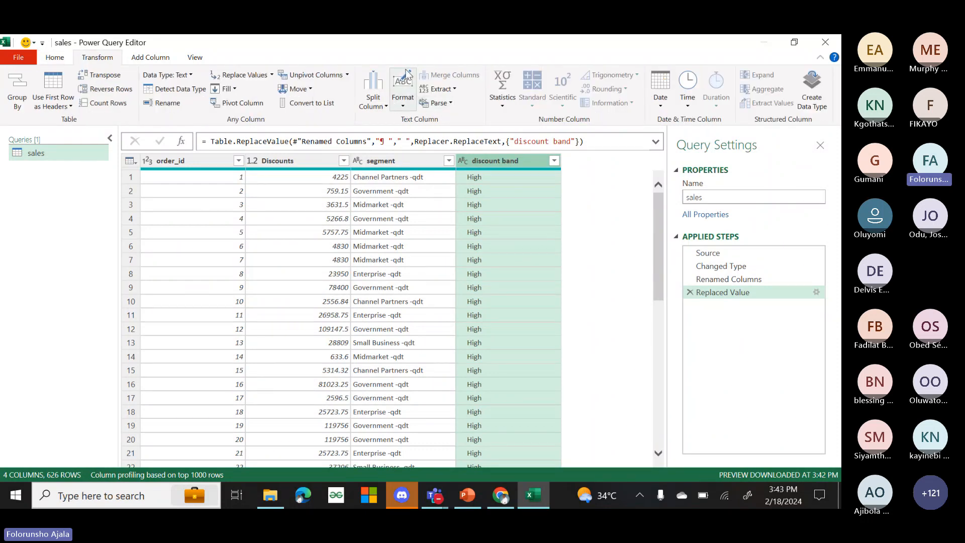
click(404, 105)
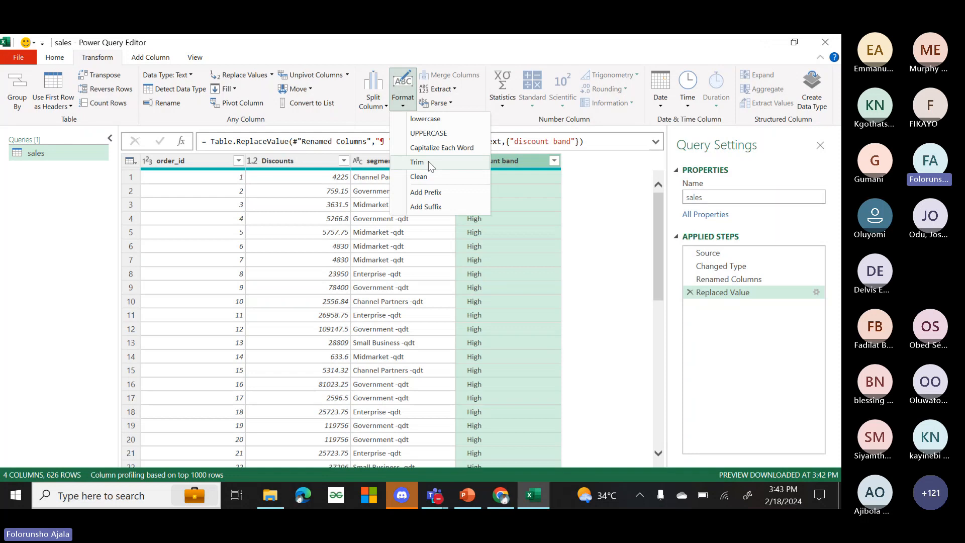
click(428, 164)
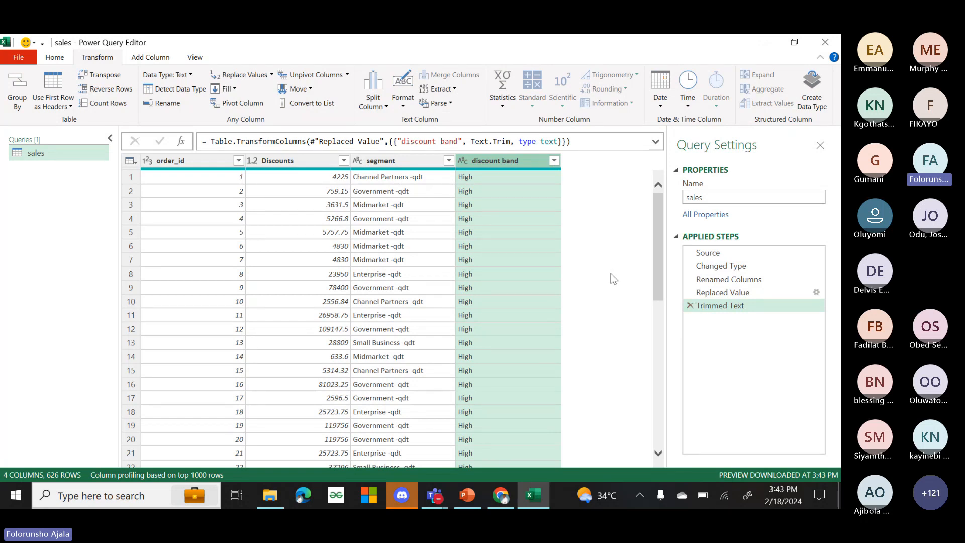
- Delete the Trimmed Text and Replaced Value steps from the sales query
click(638, 418)
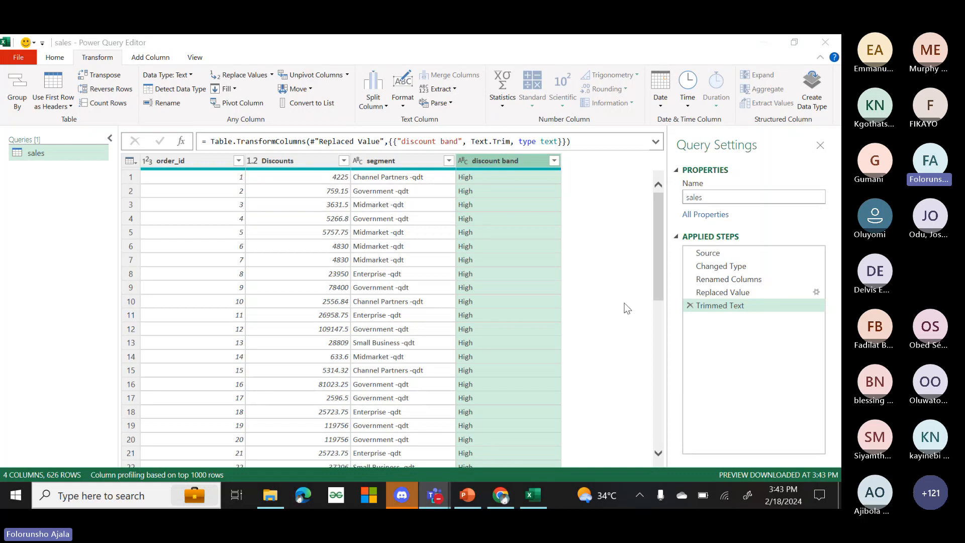
click(688, 304)
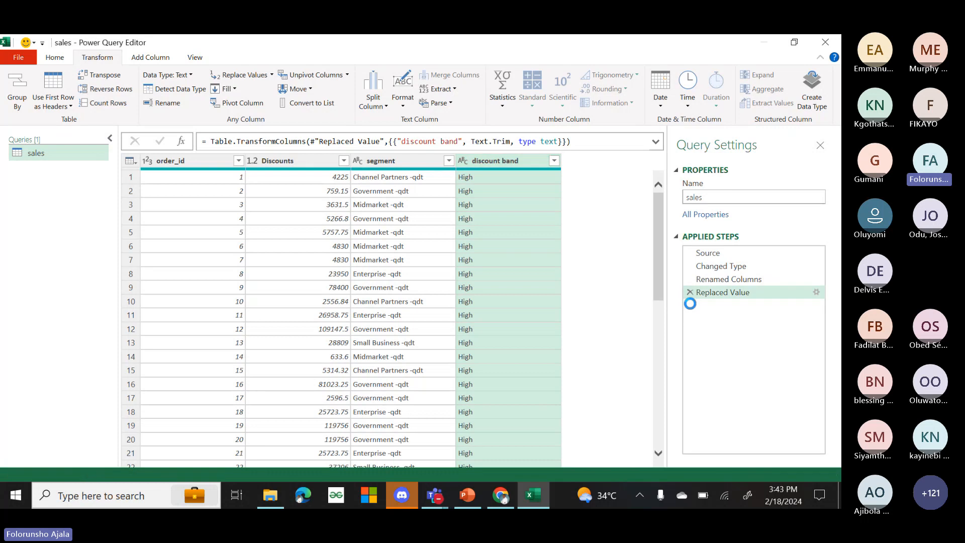
click(690, 292)
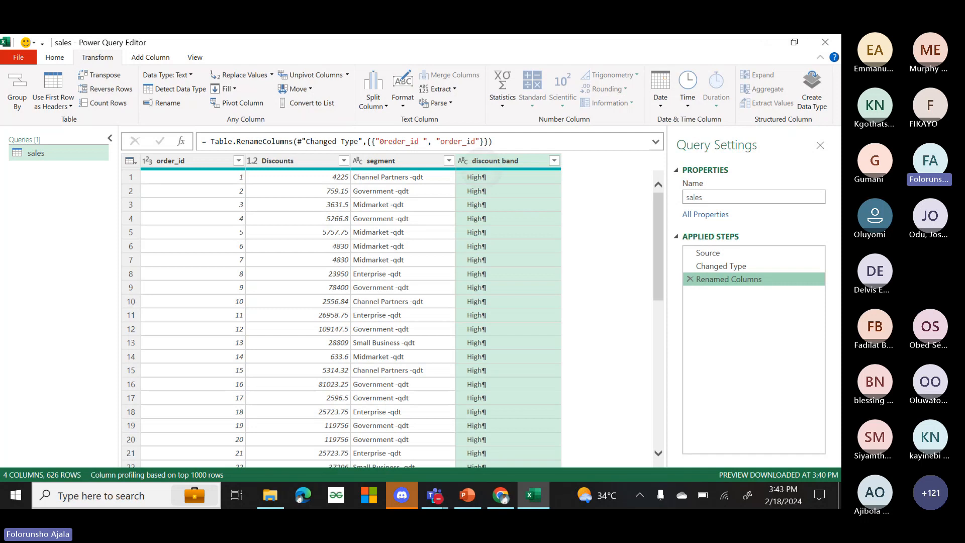
- Replace the ¶ mark and its trailing space with nothing in the discount band column
right_click(481, 177)
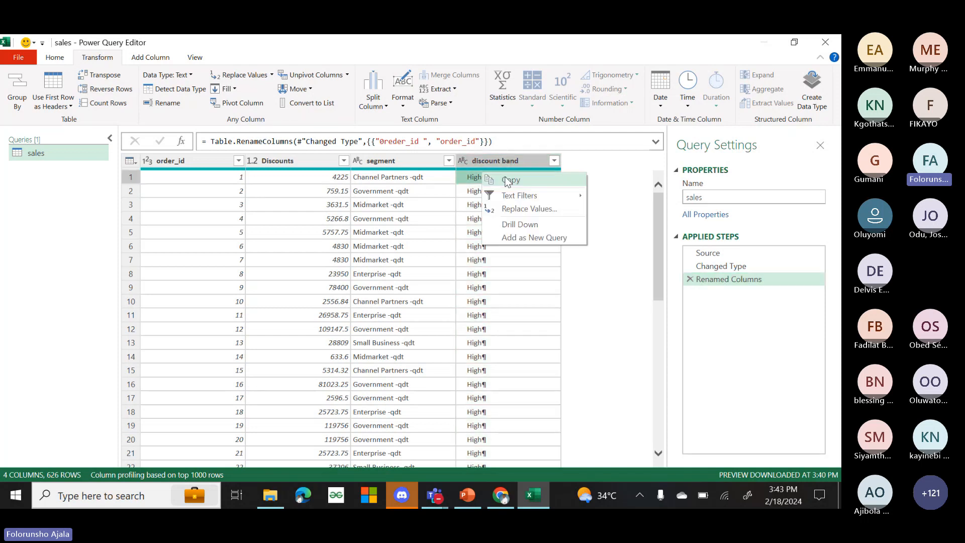
click(536, 208)
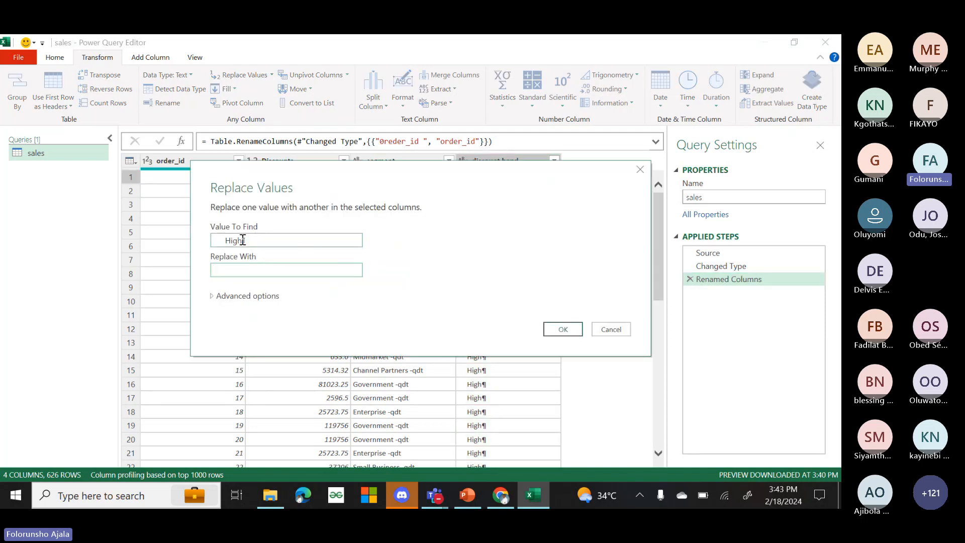
drag(243, 239, 195, 238)
key(BackSpace)
click(227, 270)
click(560, 329)
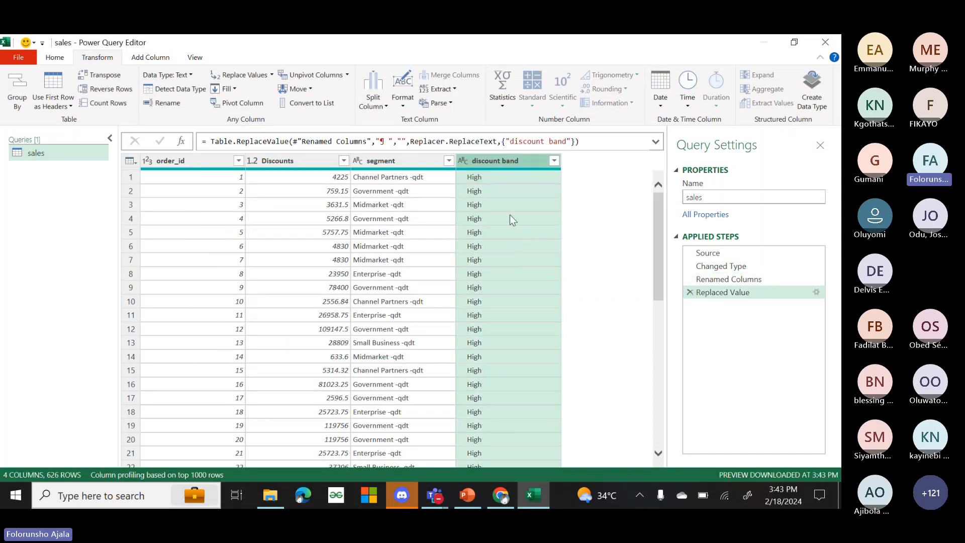
- Extract the text before the "-" delimiter in the segment column
click(396, 166)
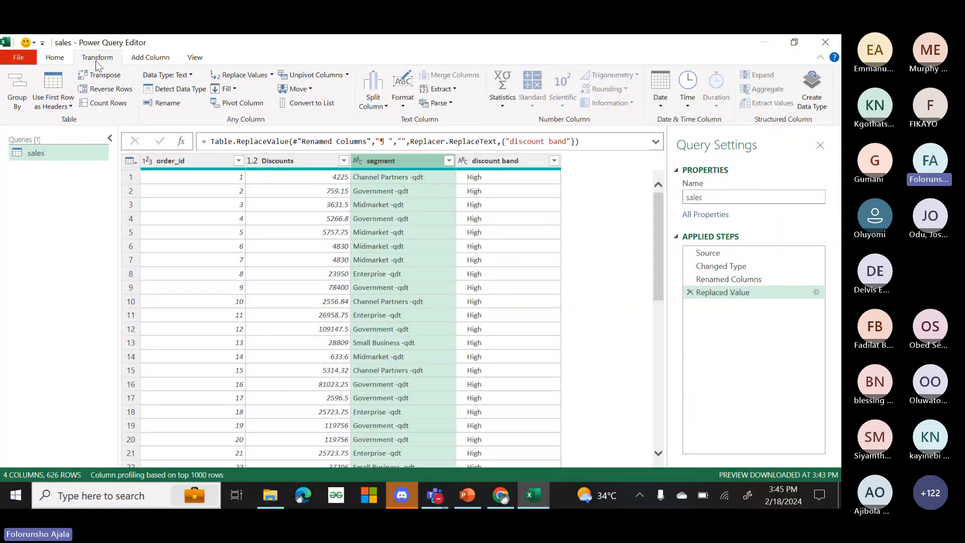
click(455, 90)
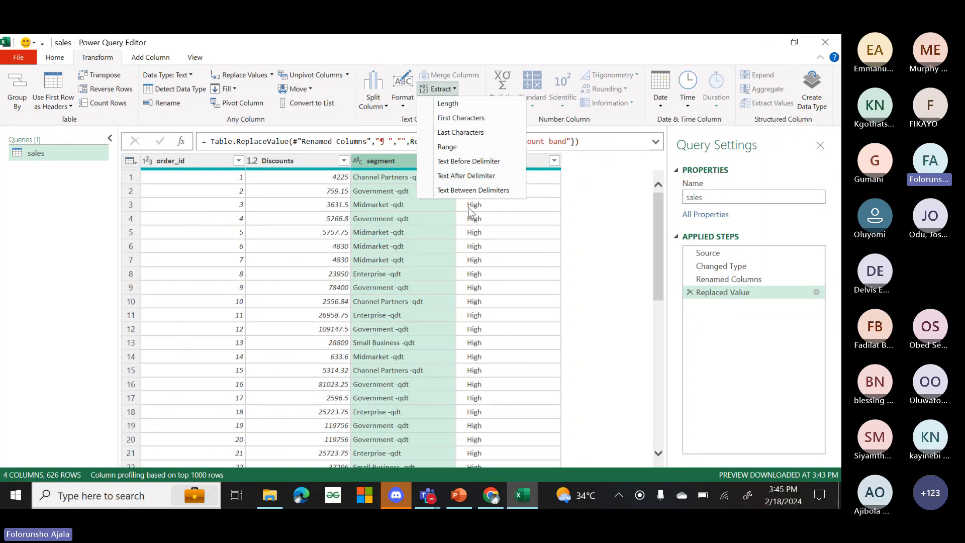
click(472, 161)
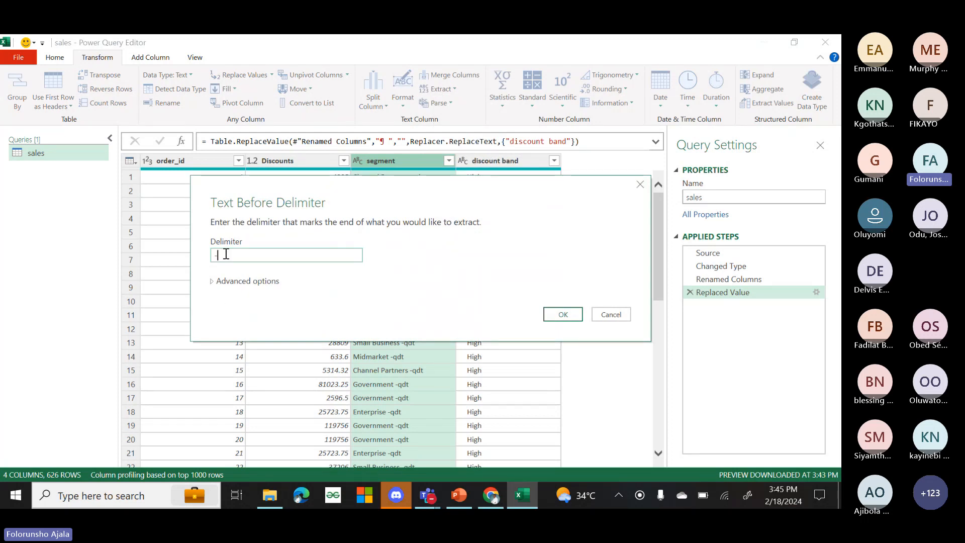
click(560, 314)
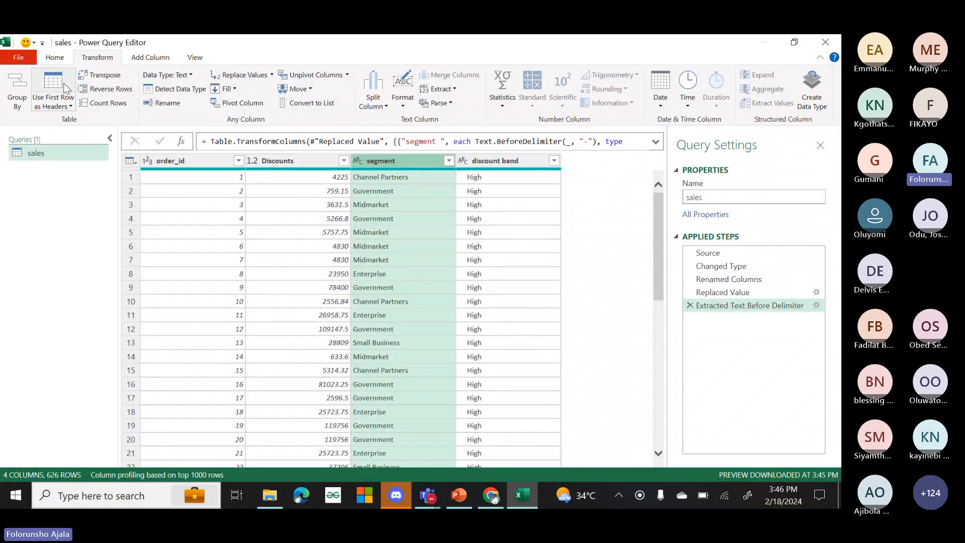
- Compare the transform commands available for the numeric Discounts column with those for the text segment column
click(55, 58)
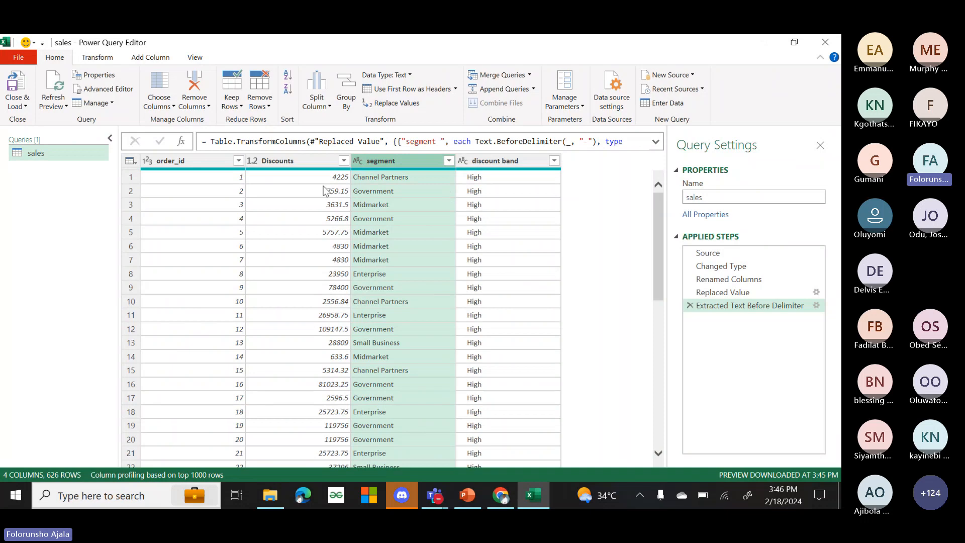
click(300, 162)
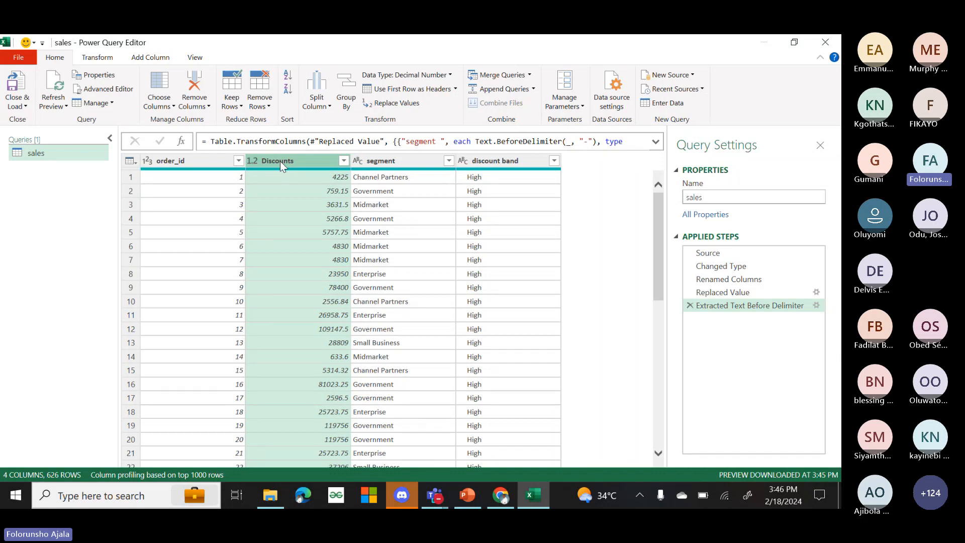
click(98, 57)
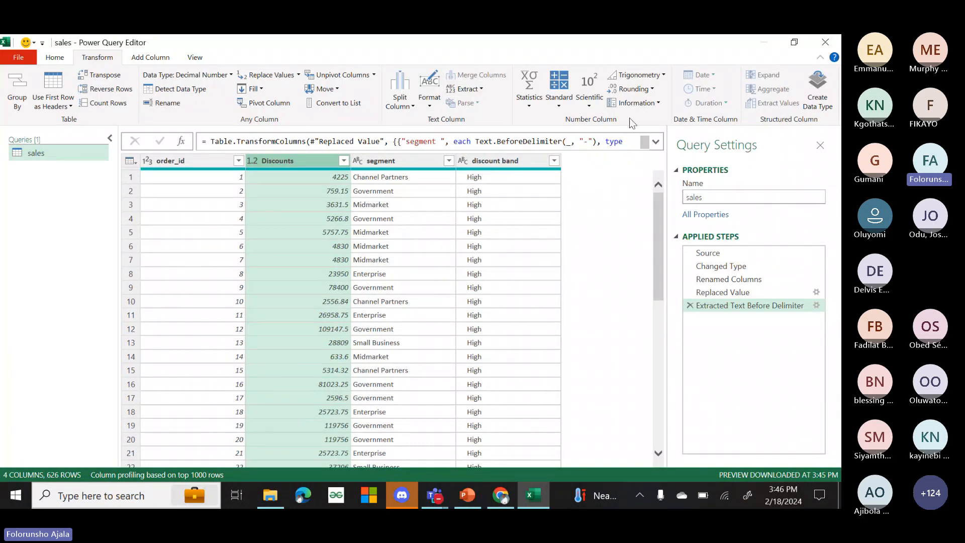
click(389, 162)
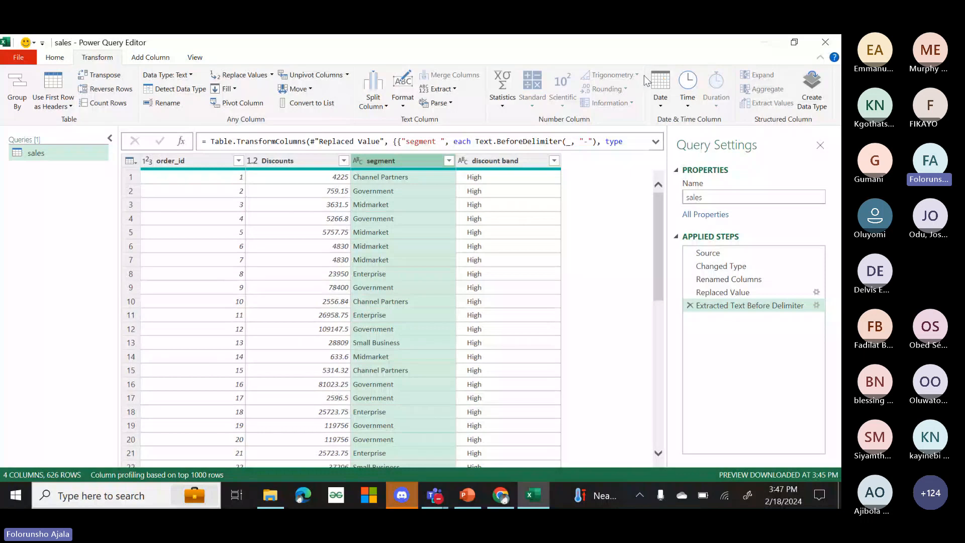
mouse_move(378, 169)
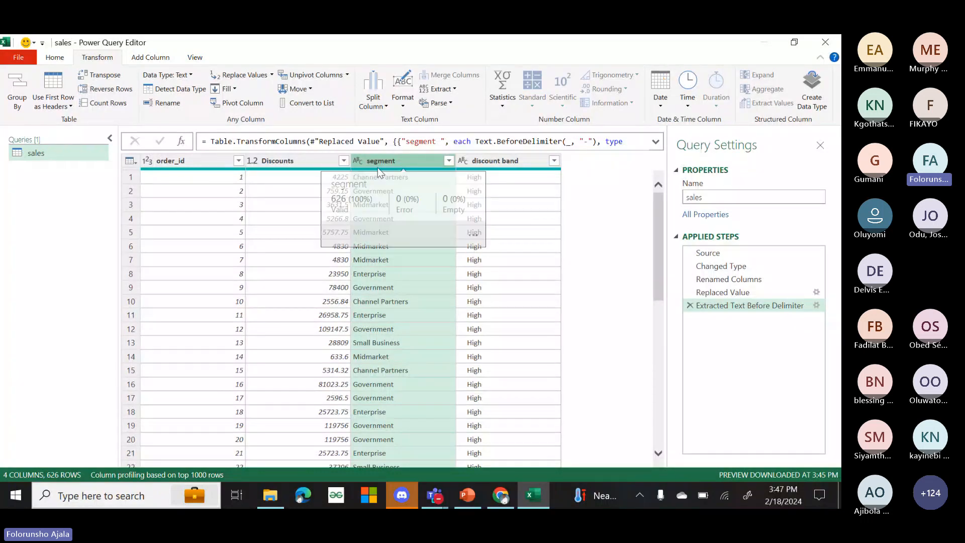
click(287, 160)
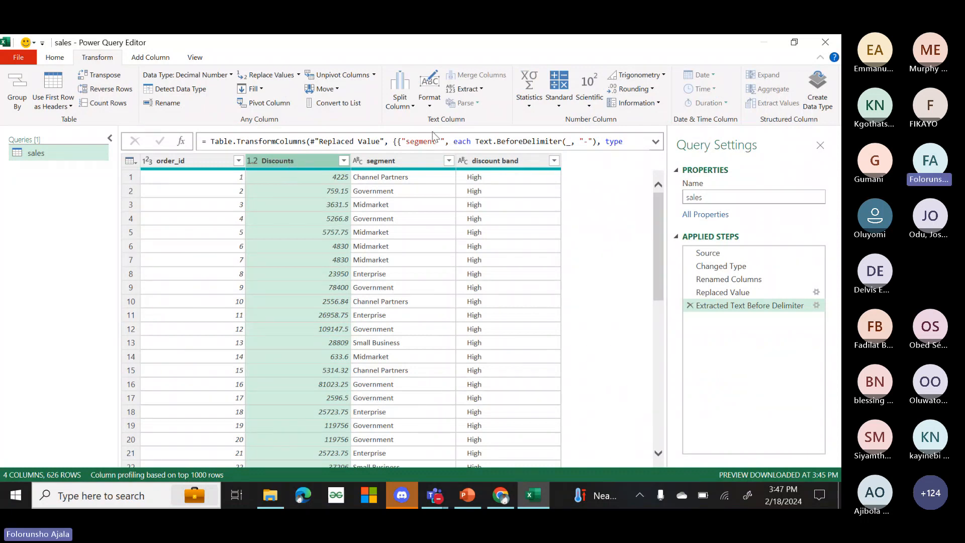
click(483, 92)
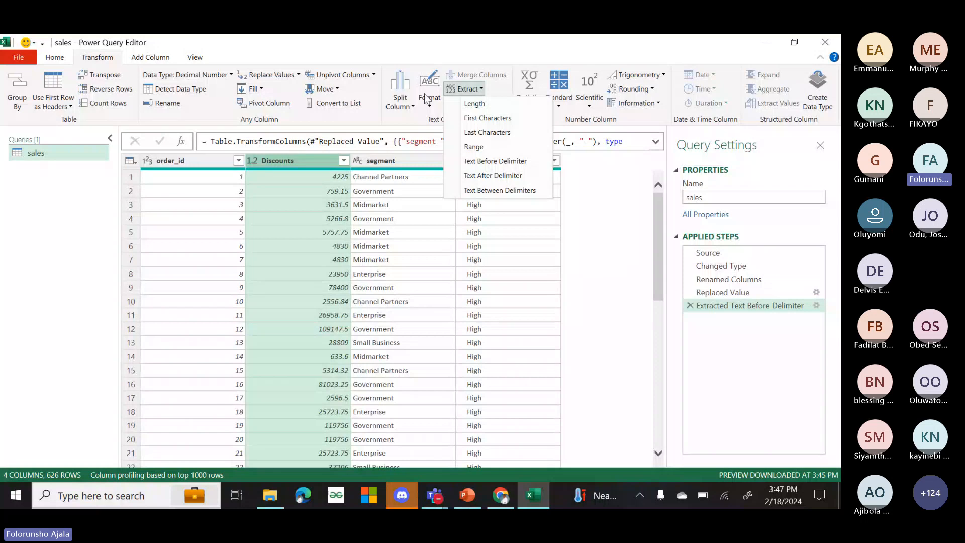
click(416, 118)
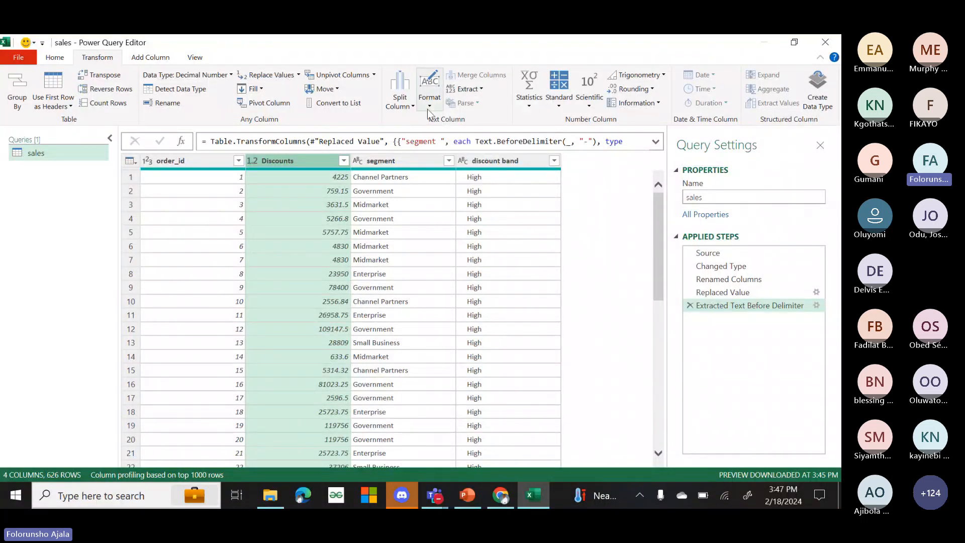
click(429, 98)
click(400, 121)
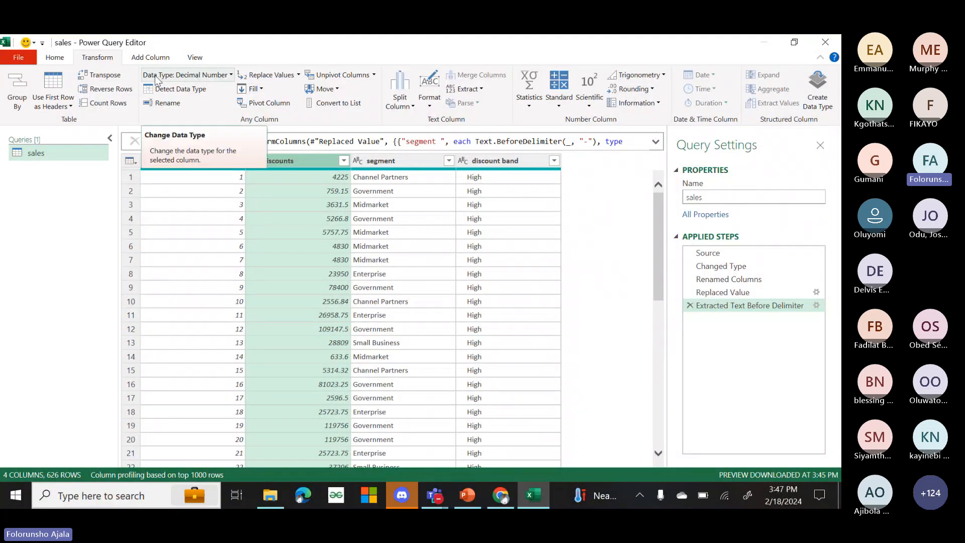
- Set the data type of the Discounts column to Currency and of the order_id column to Text
click(61, 58)
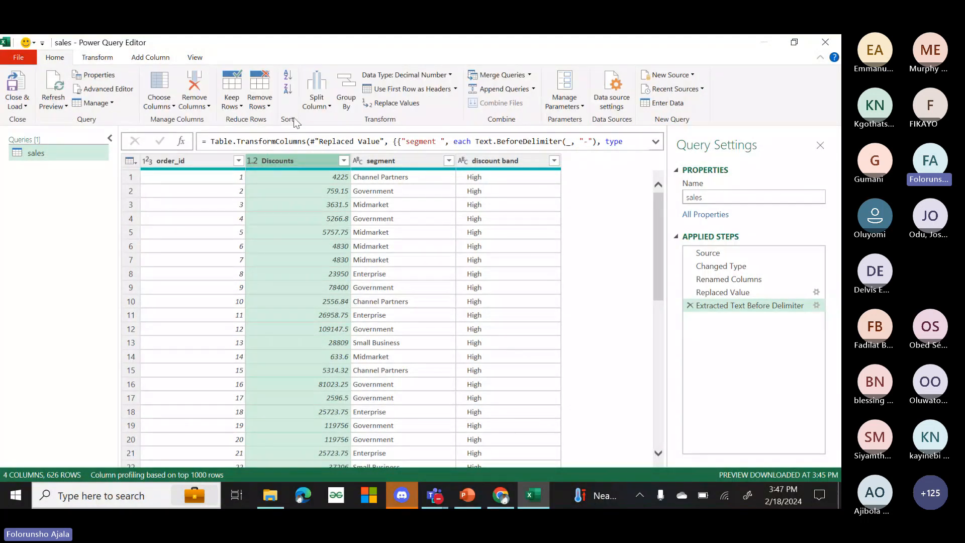
click(106, 59)
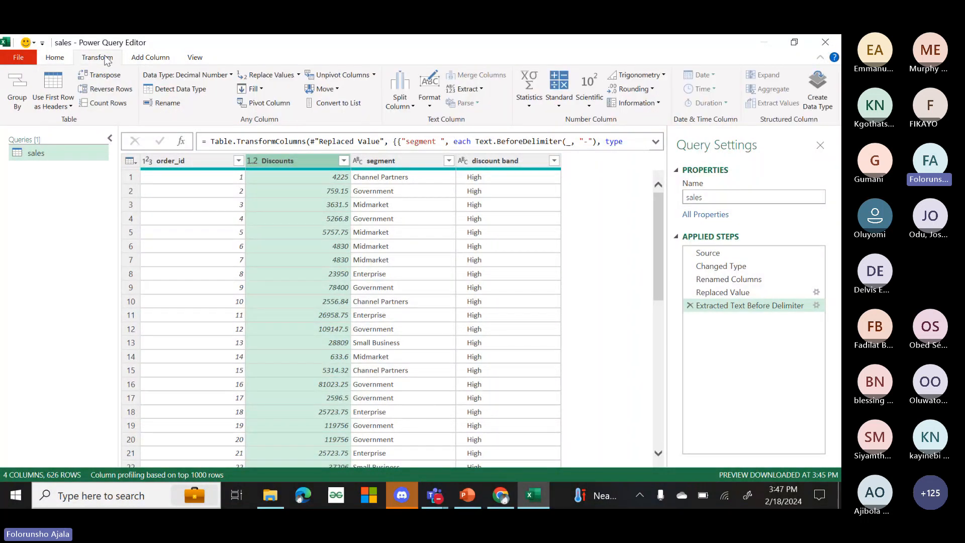
click(231, 77)
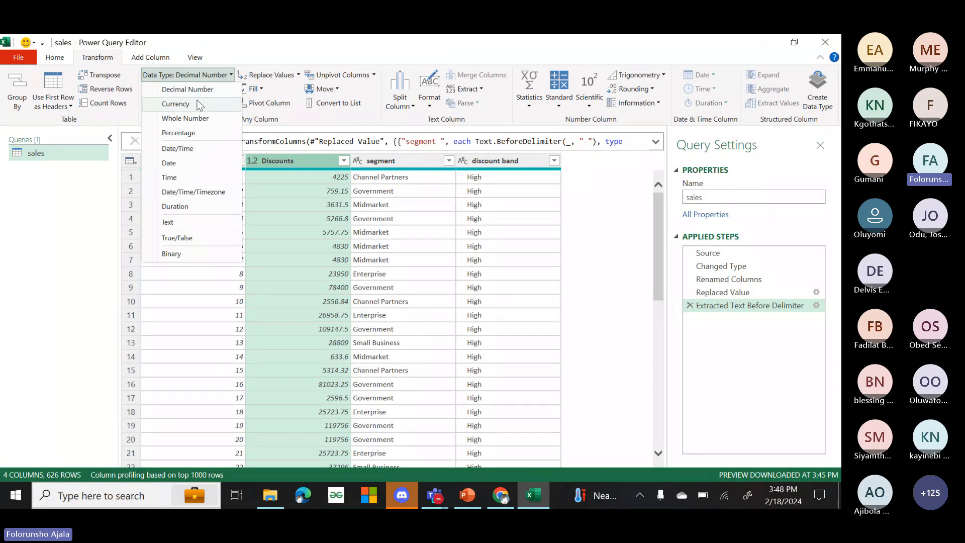
click(261, 299)
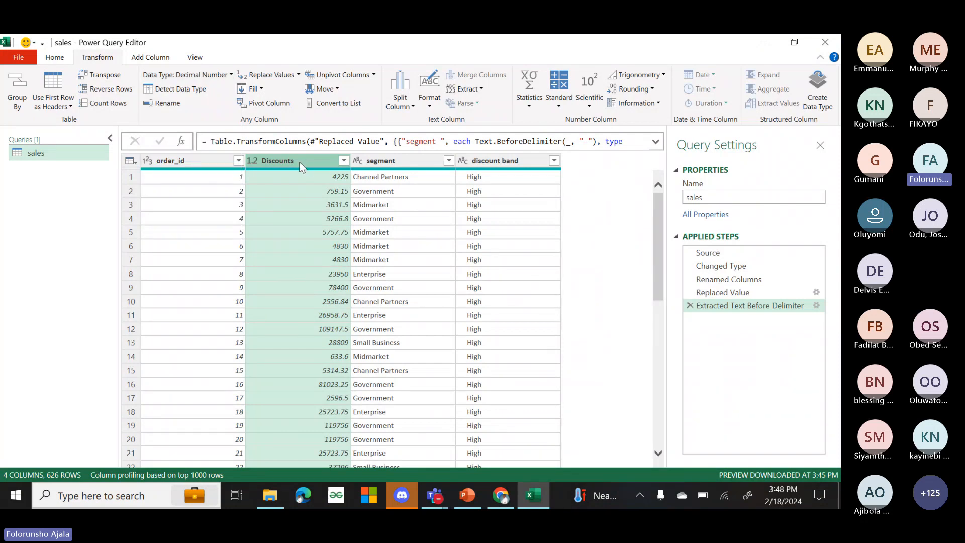
click(254, 162)
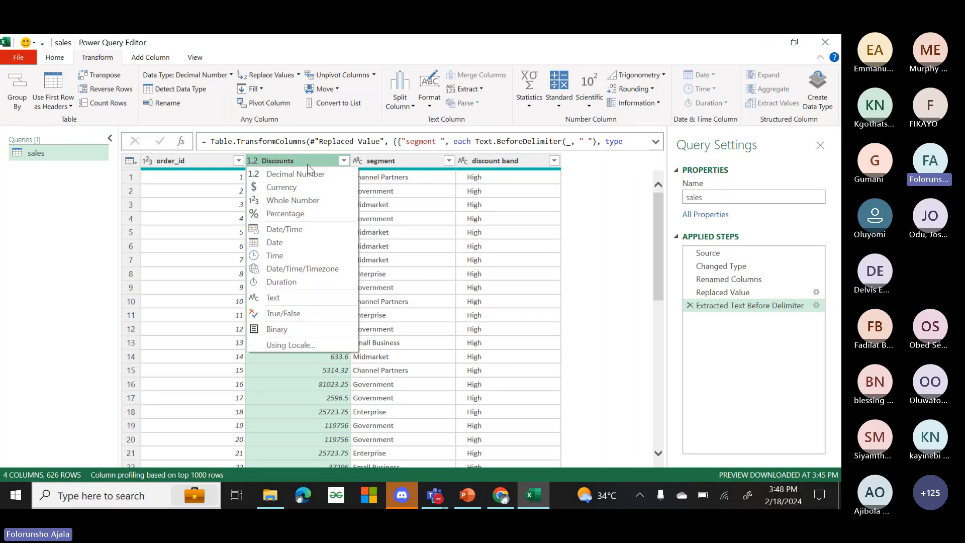
click(283, 188)
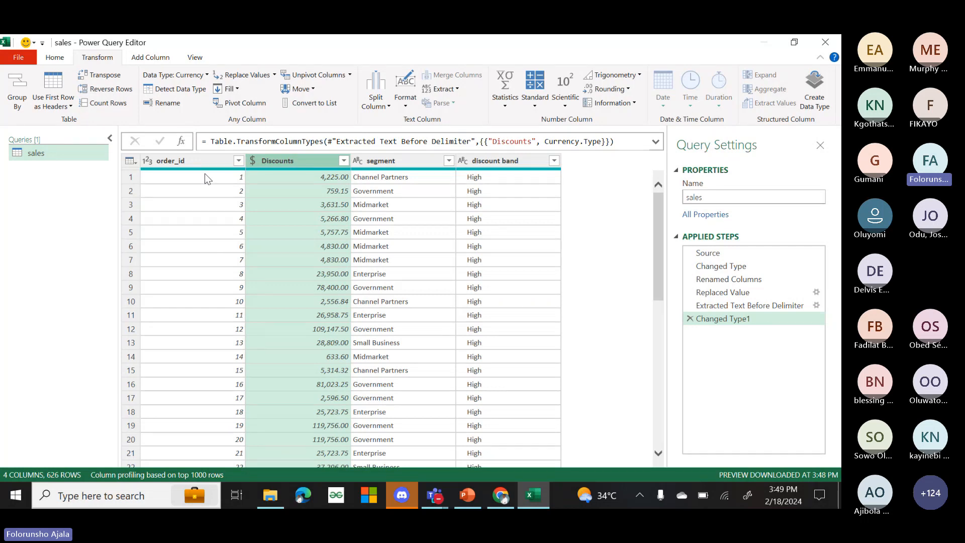
click(147, 161)
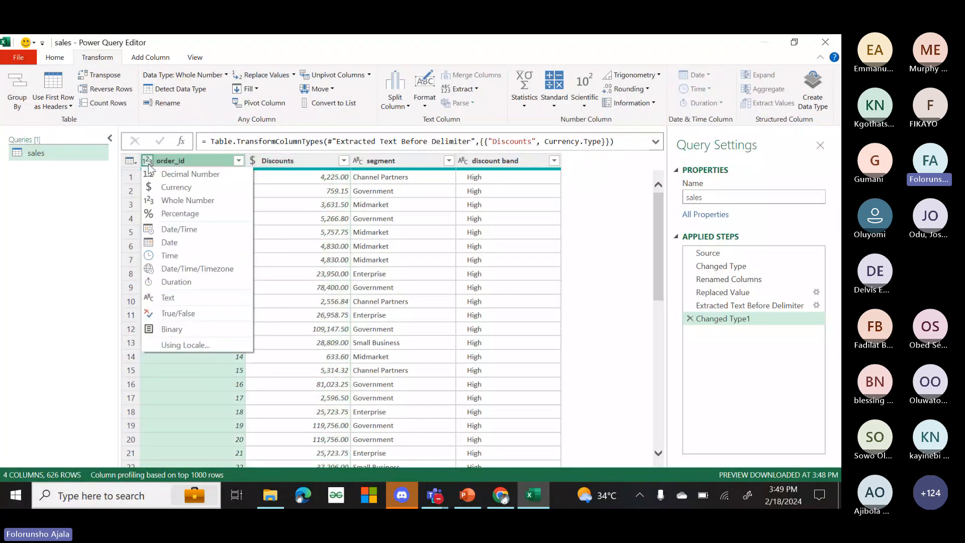
click(182, 297)
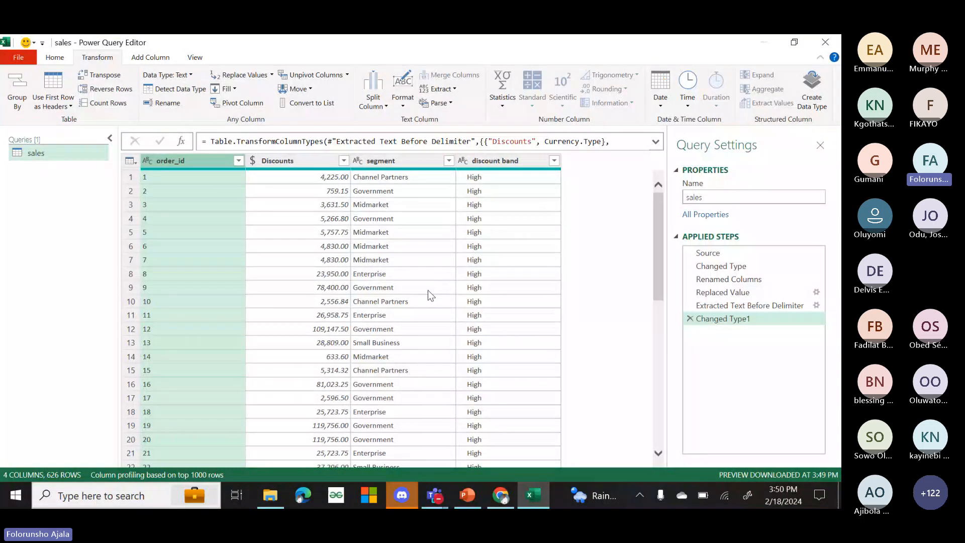
- Close the query editor and load the sales query as a table in a new worksheet
click(57, 59)
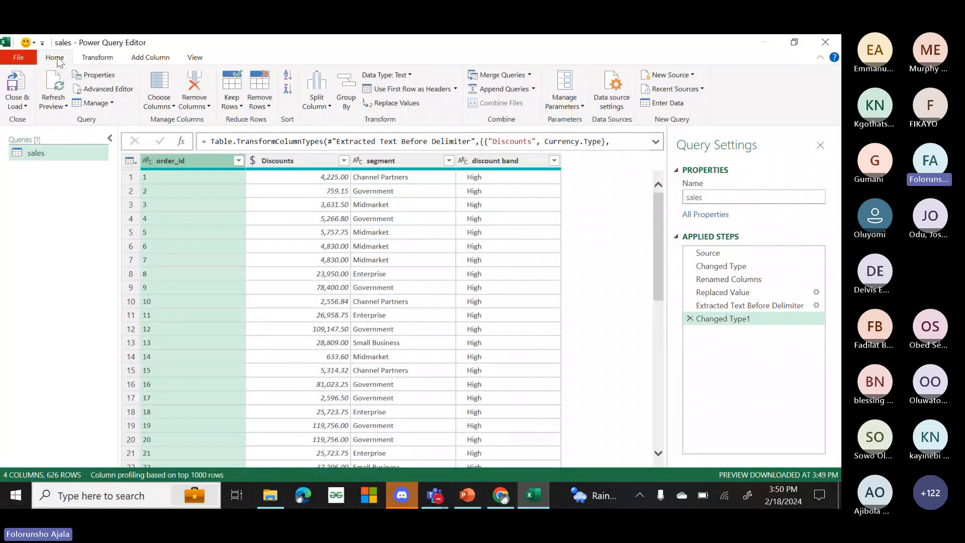
click(25, 107)
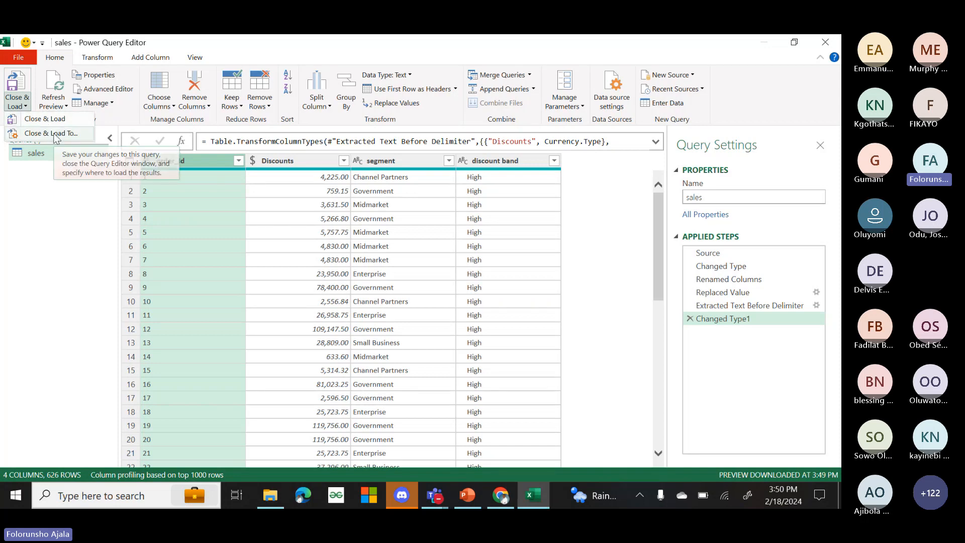
click(55, 133)
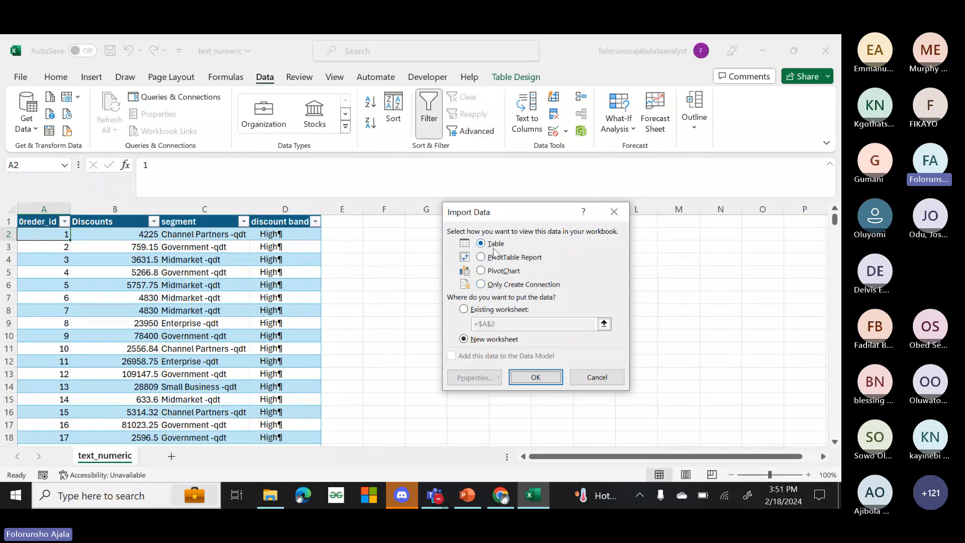
click(537, 377)
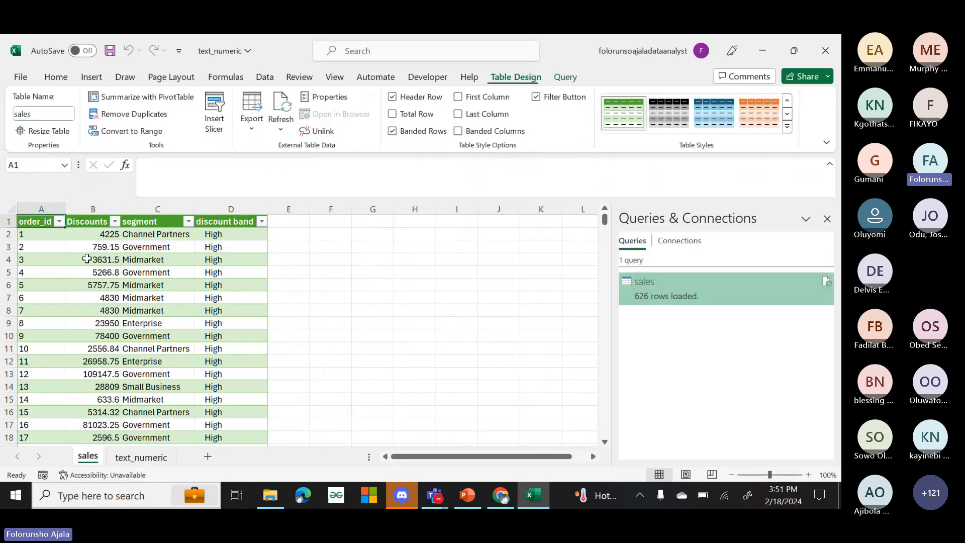
- Compare the loaded sales table with the source table on the text_numeric sheet, and close the workbook's query list
click(141, 459)
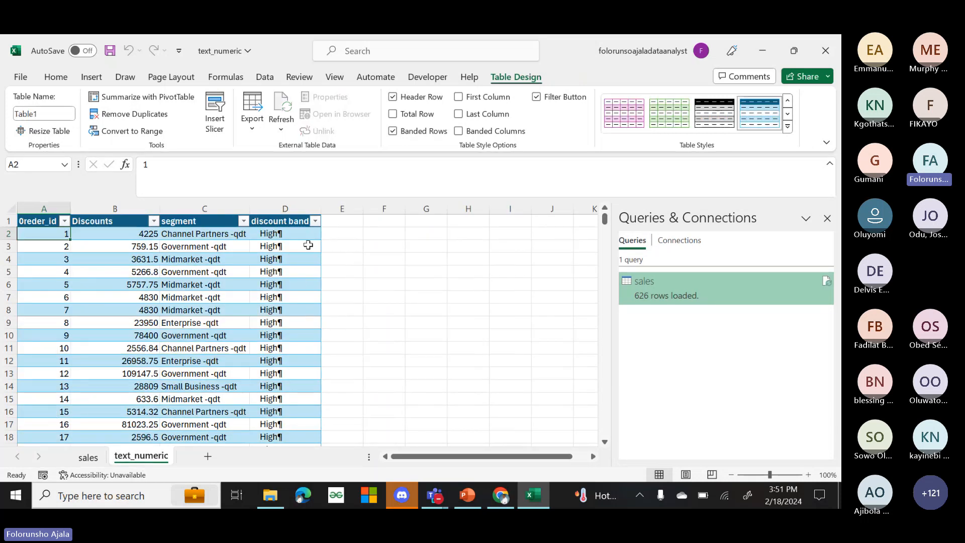
click(88, 457)
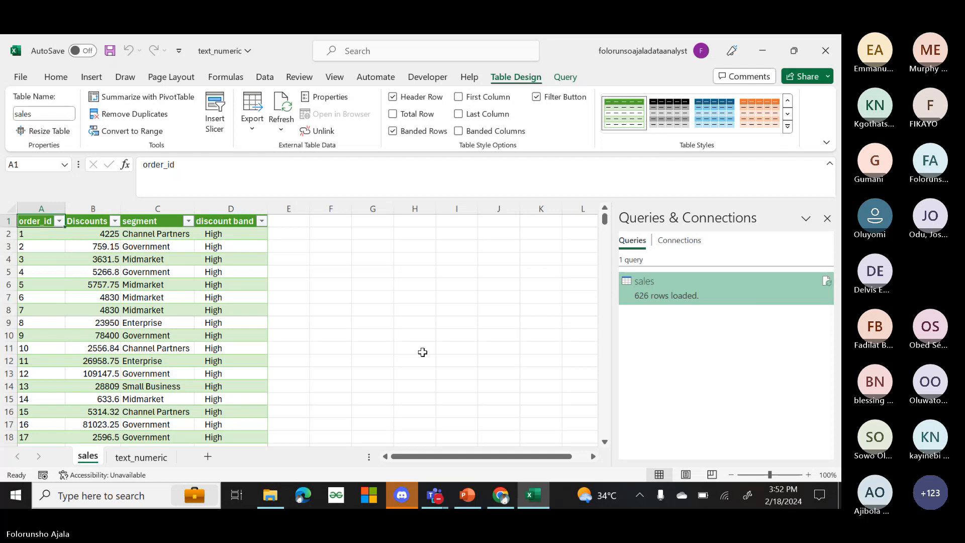
click(827, 219)
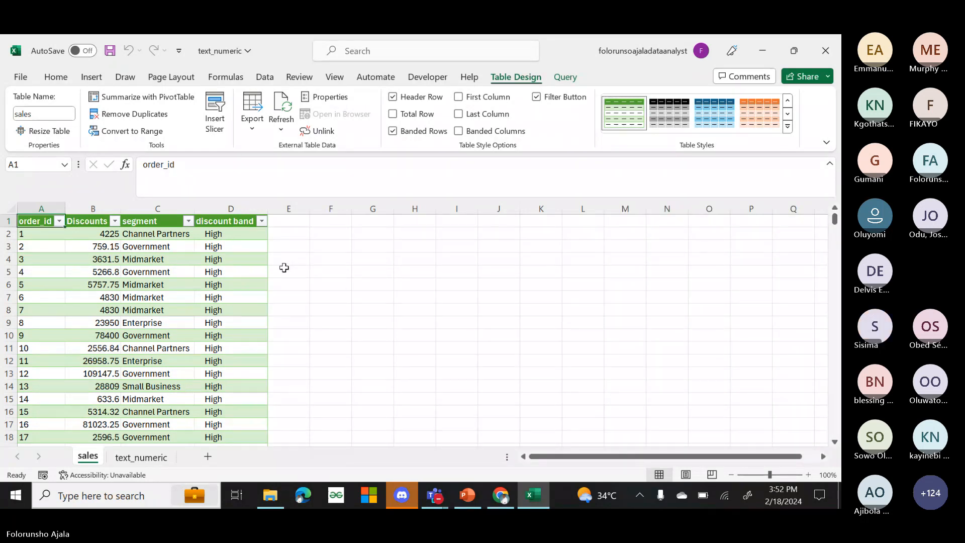
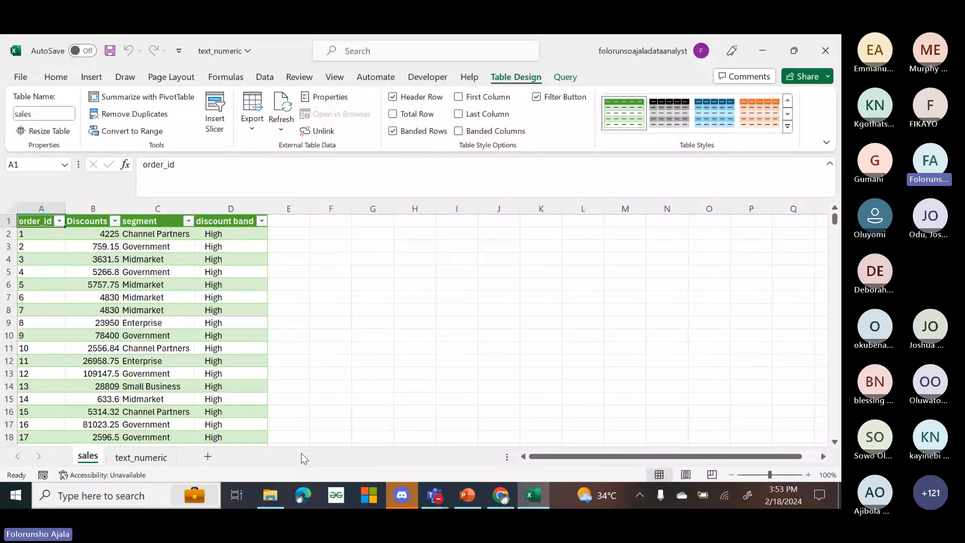
- Examine the end of the table on the sales sheet to identify its last order_id
click(140, 458)
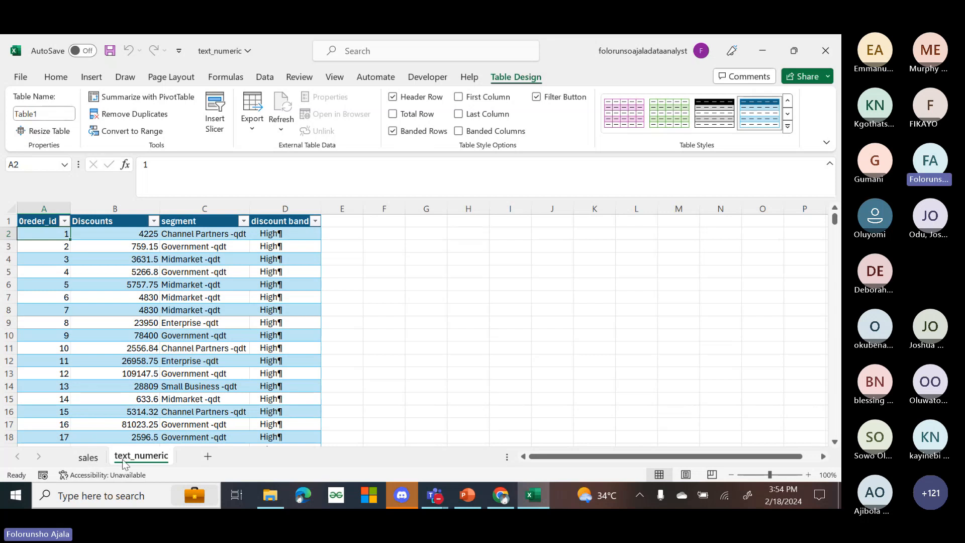
click(88, 457)
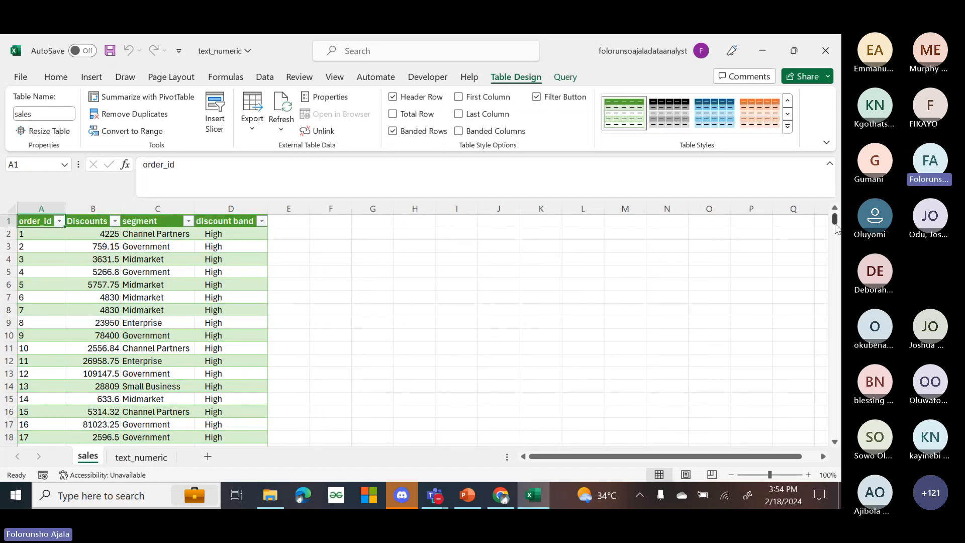
drag(836, 227, 833, 434)
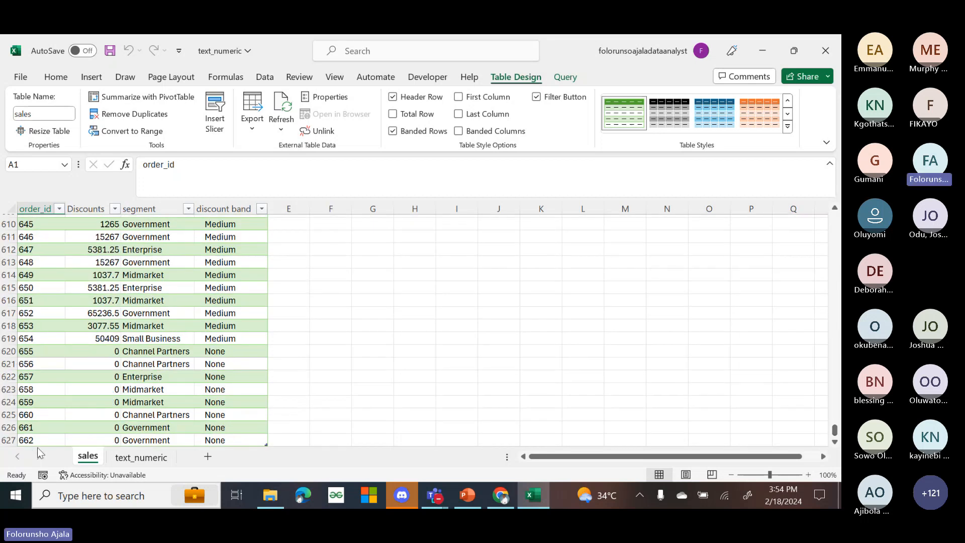
click(77, 426)
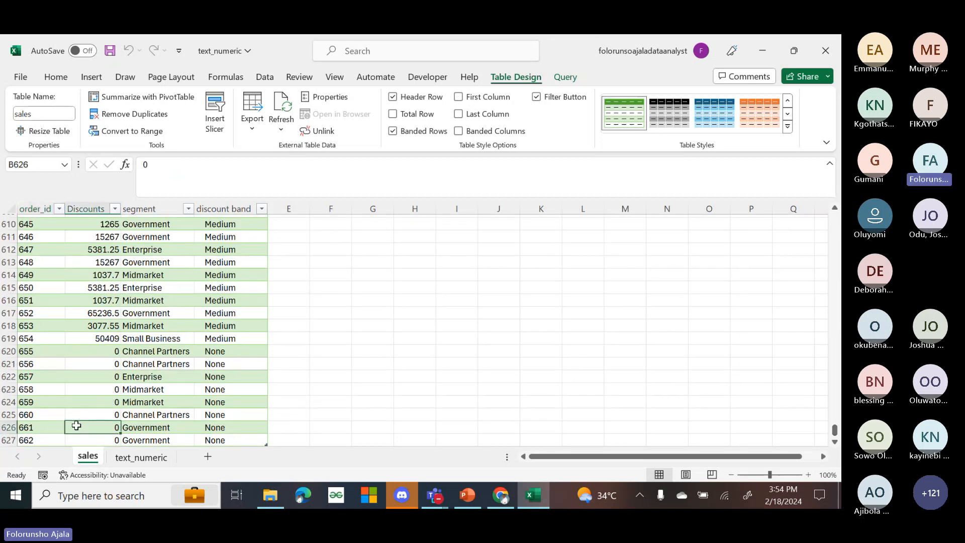
key(Down)
key(Down)
key(Down)
key(Down)
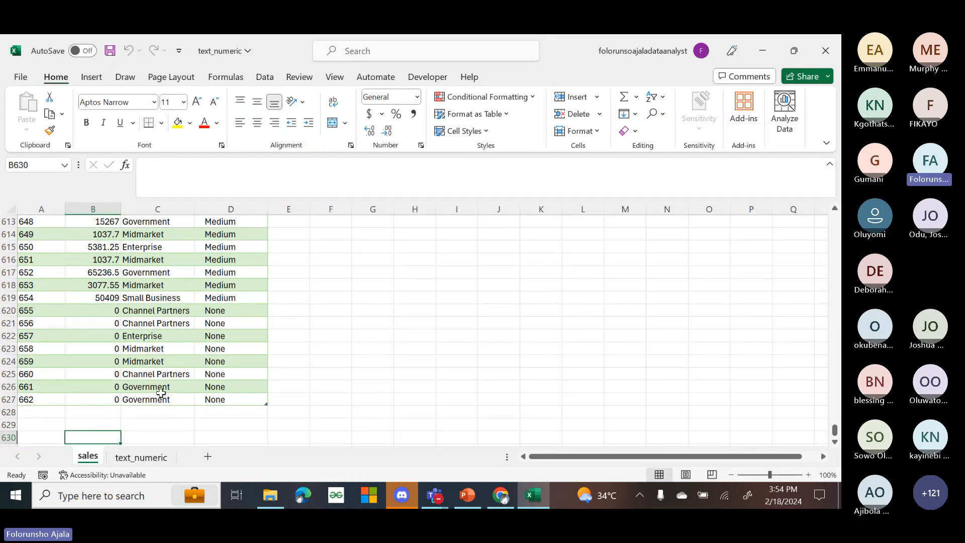
click(42, 399)
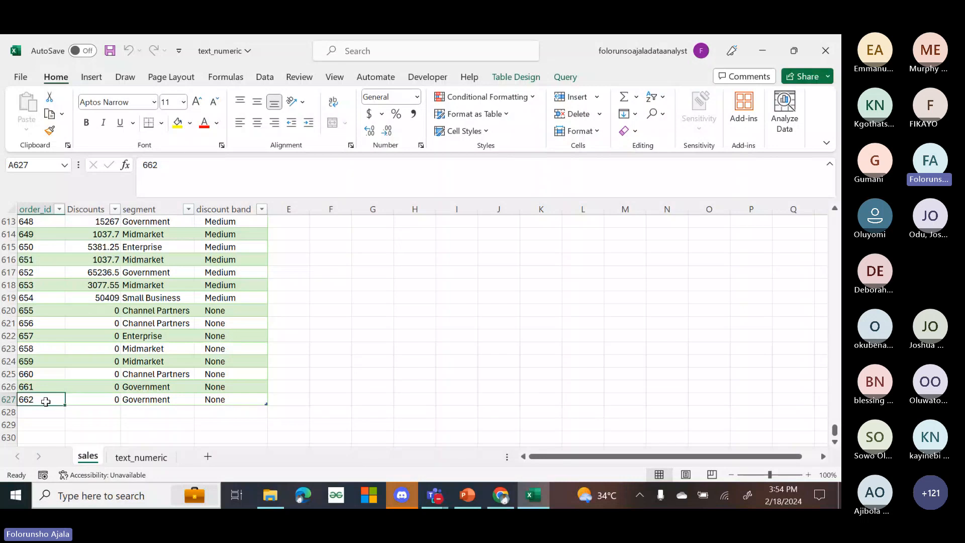
- Add a new record below the last row of the text_numeric table with order id 663
click(141, 456)
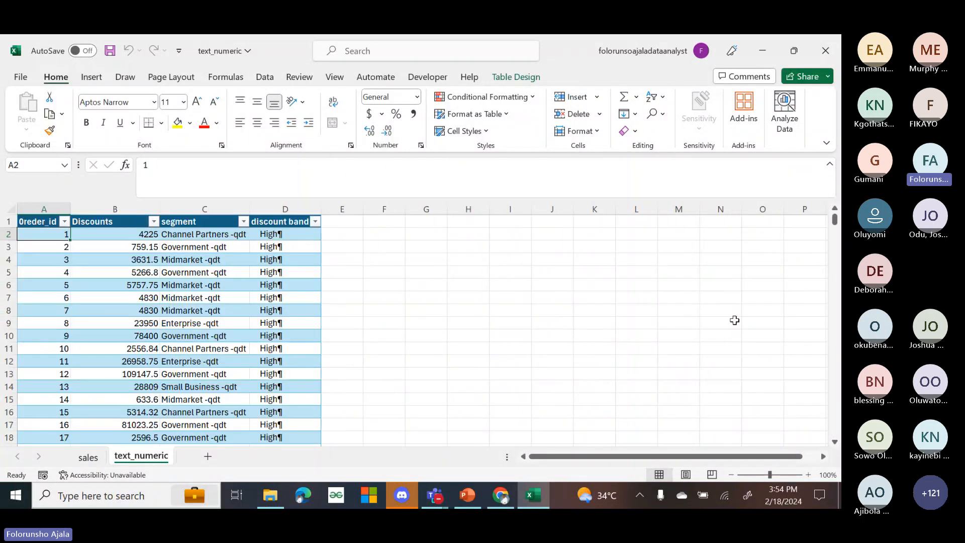
drag(835, 221, 832, 430)
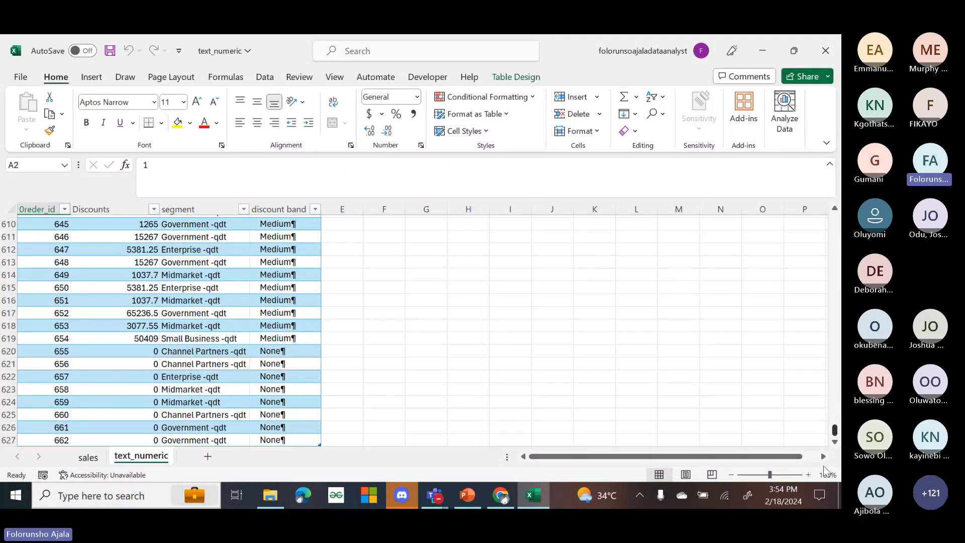
click(298, 426)
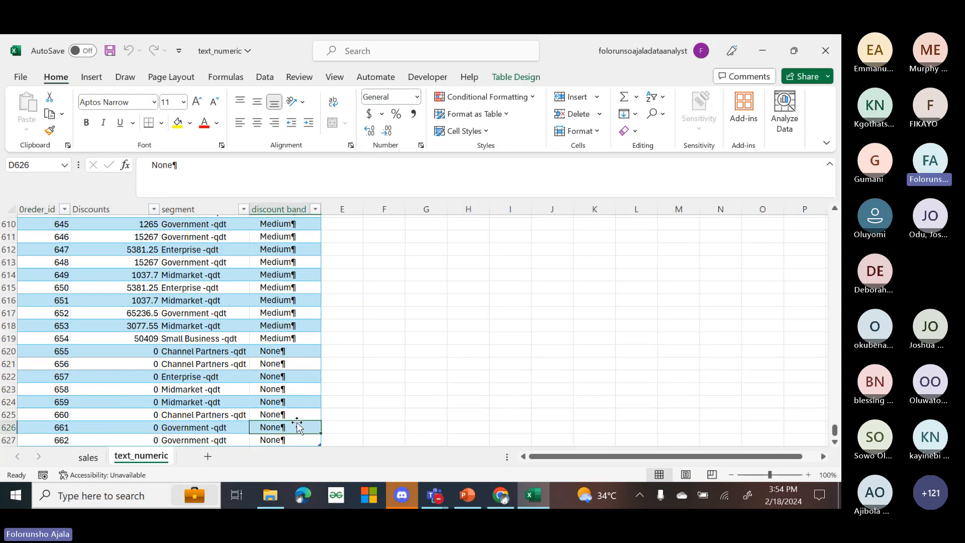
key(Down)
key(Down)
key(Down)
key(Down)
key(Down)
click(53, 397)
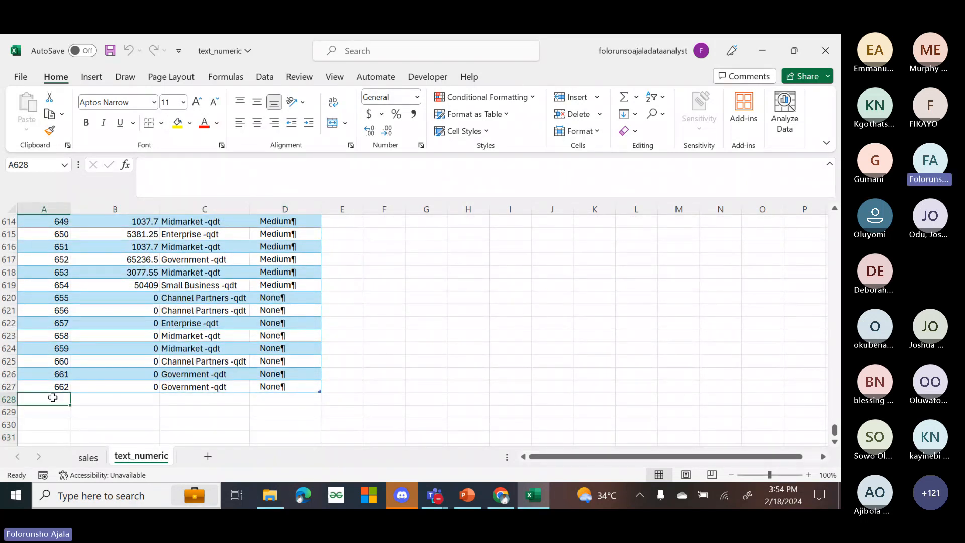
text(66)
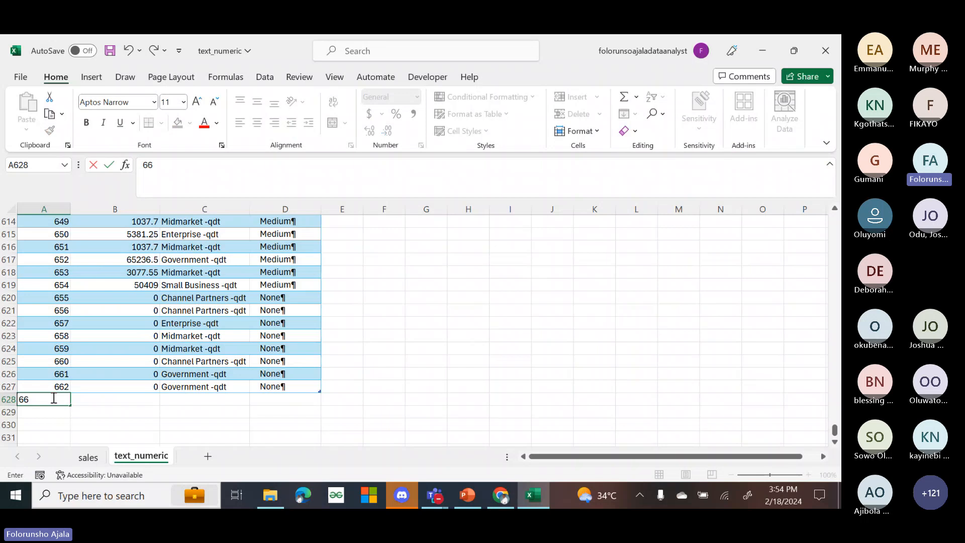
text(3)
- Enter 50.5 as the Discounts value of the new record in row 628
click(145, 398)
text(5)
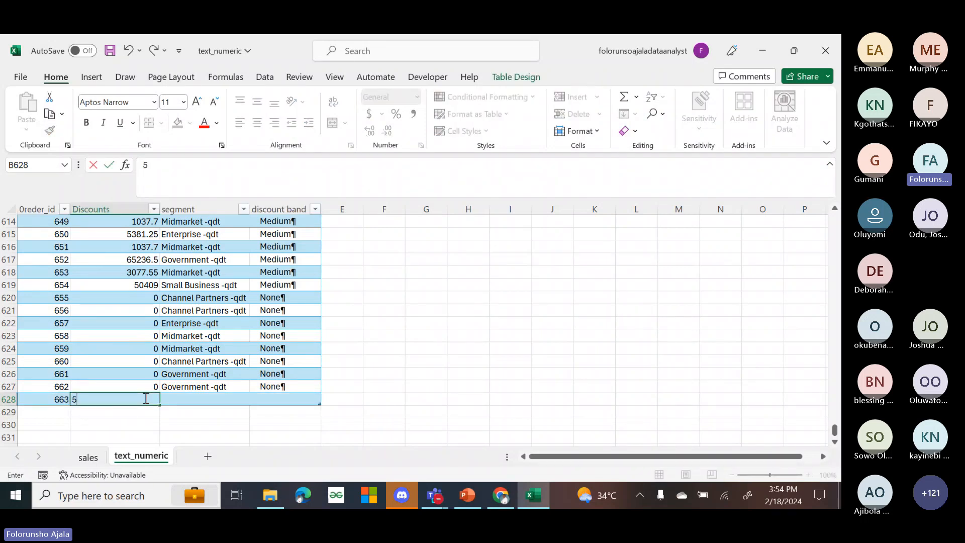
text(0.5)
key(Return)
- Copy the segment text "Channel Partners -qdt" from row 625 into the segment cell of row 628
click(186, 401)
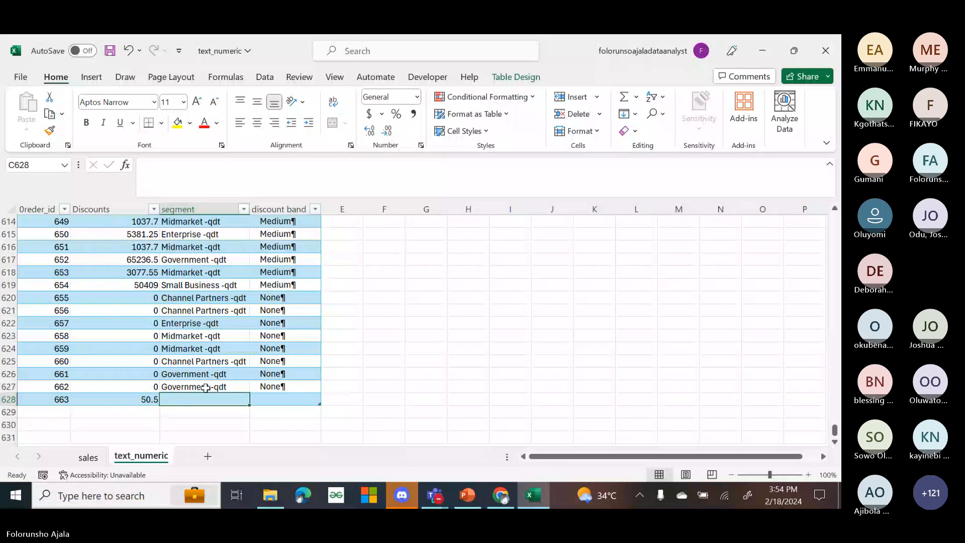
click(205, 362)
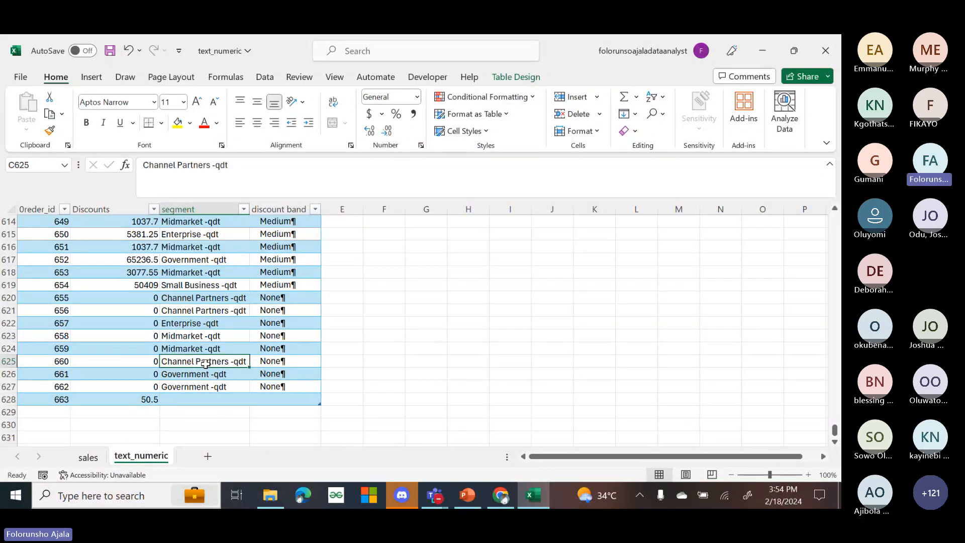
key(ctrl+a)
click(205, 363)
double_click(243, 361)
drag(243, 360, 164, 361)
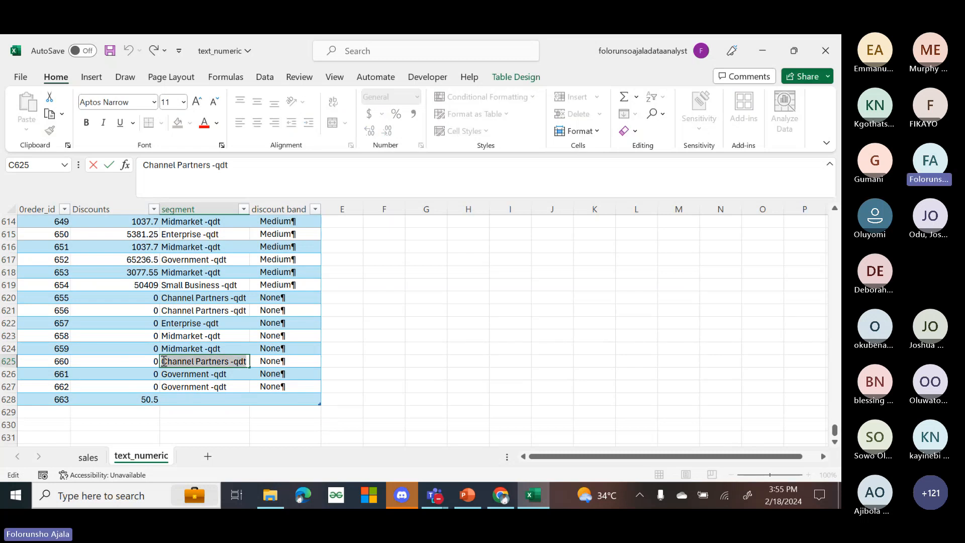
key(ctrl+c)
click(175, 399)
key(ctrl+v)
- Copy the discount band text "Medium¶" from row 617 into the discount band cell of the new record in row 628
click(269, 400)
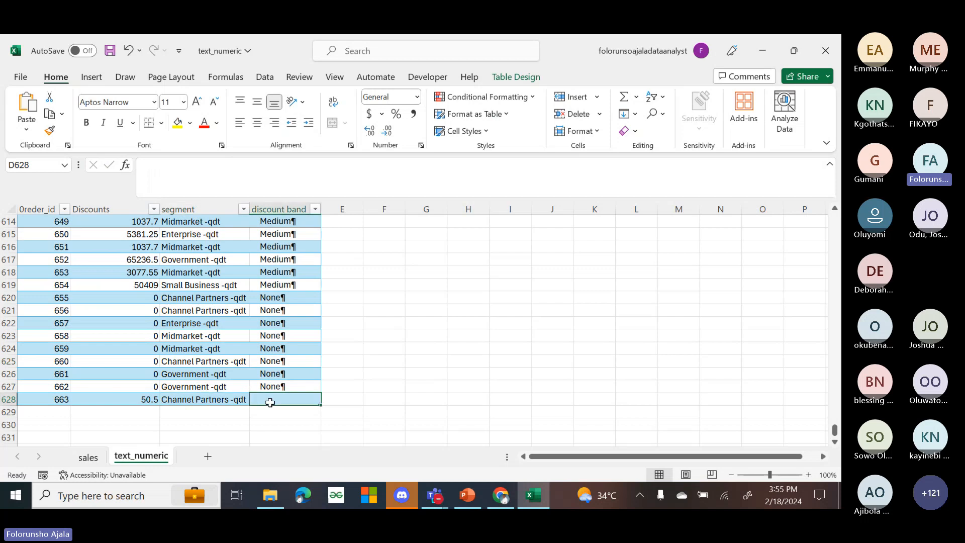
click(284, 257)
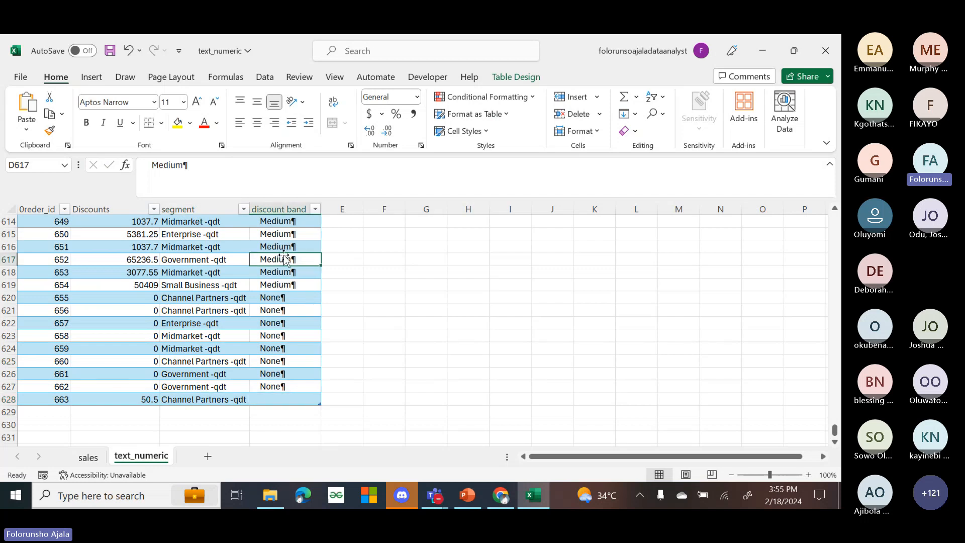
double_click(304, 258)
drag(304, 257, 253, 258)
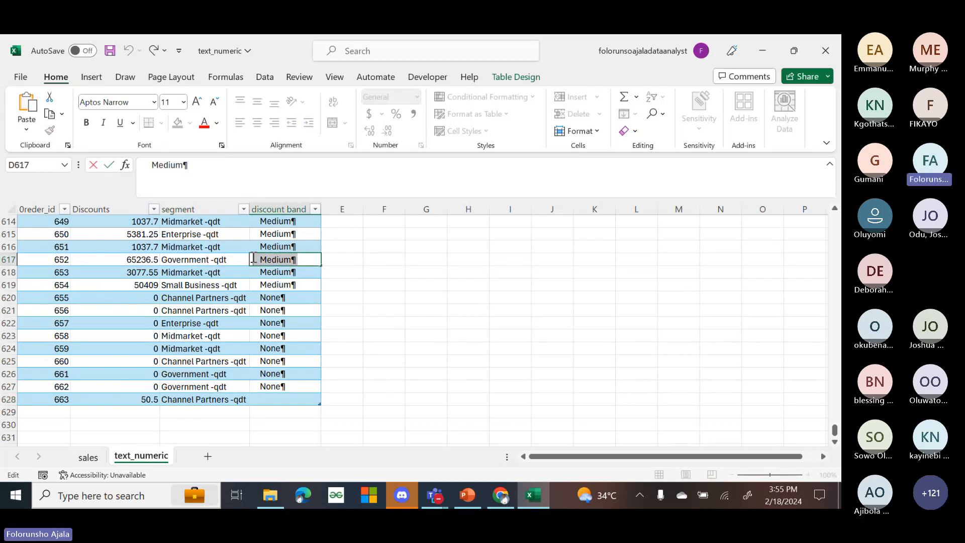
click(272, 400)
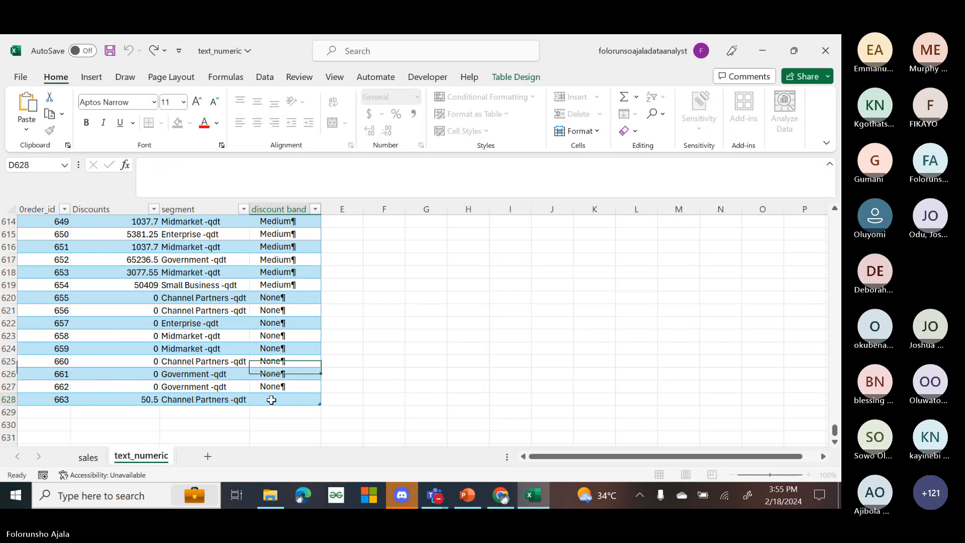
key(ctrl+v)
click(376, 415)
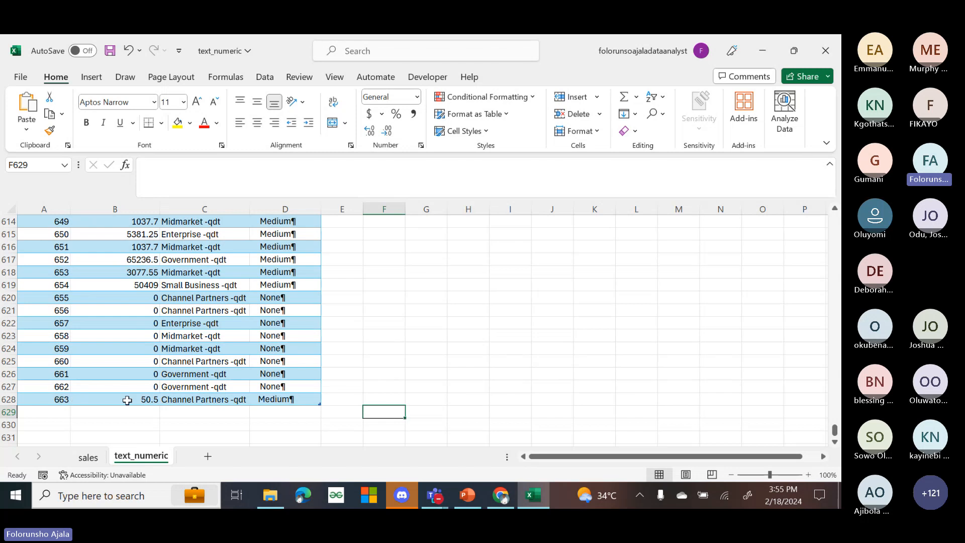
click(357, 380)
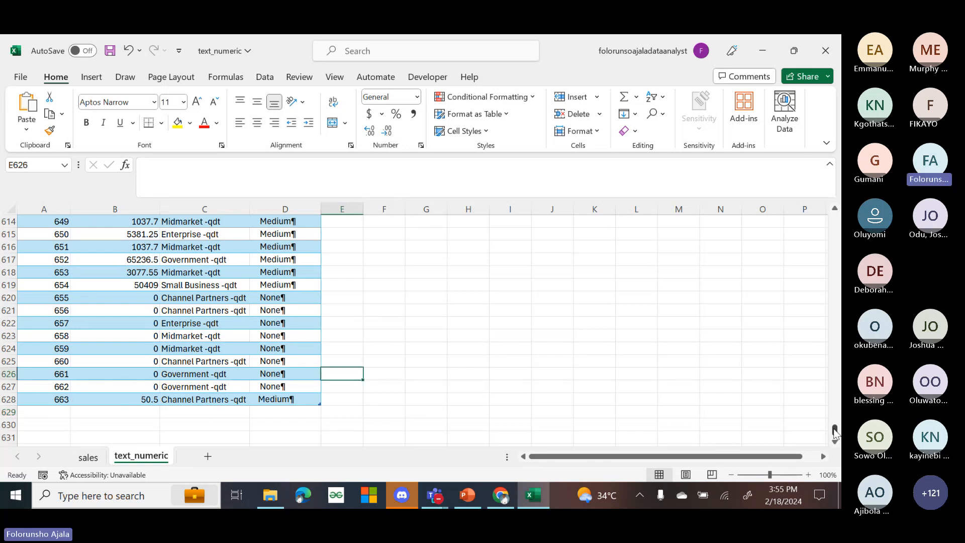
- Refresh the sales query from the Queries & Connections list while on the sales sheet
drag(833, 432, 797, 166)
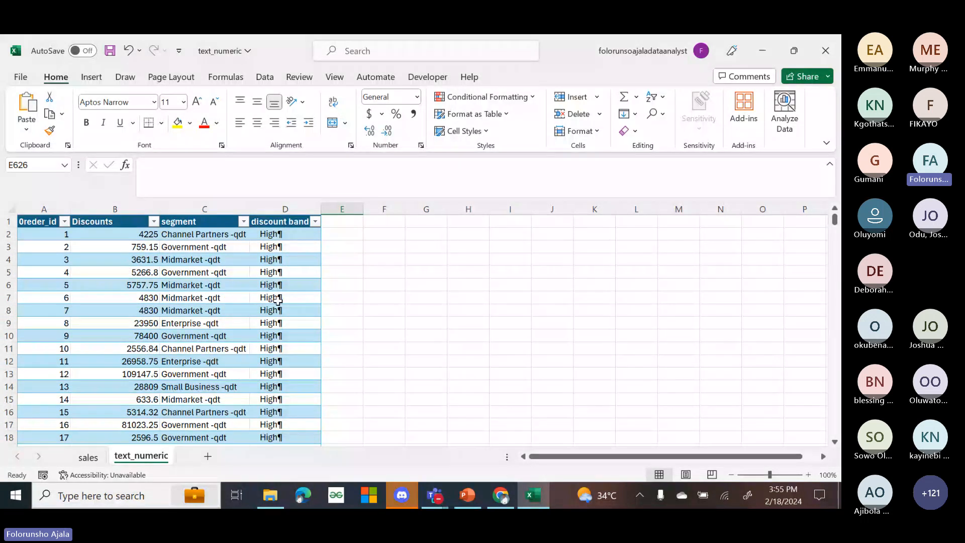
click(89, 456)
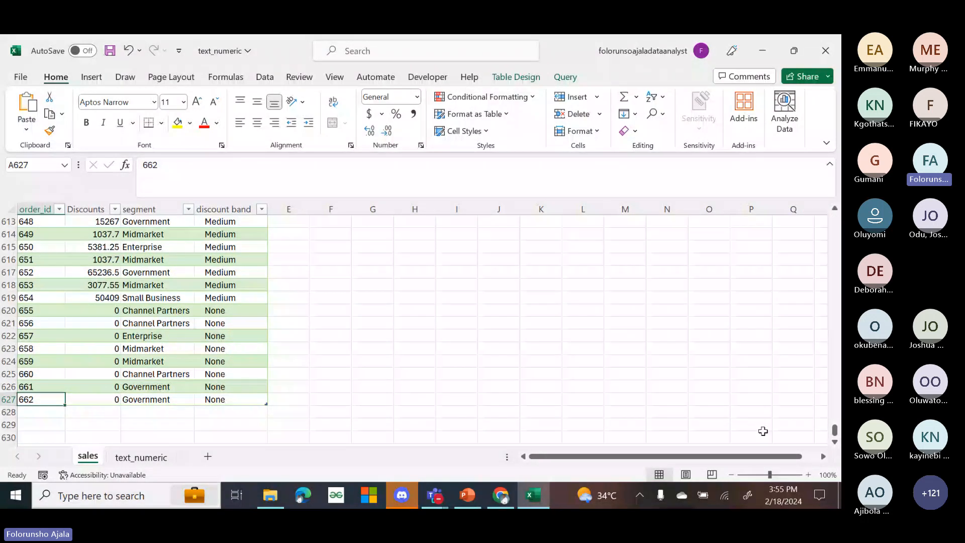
click(272, 78)
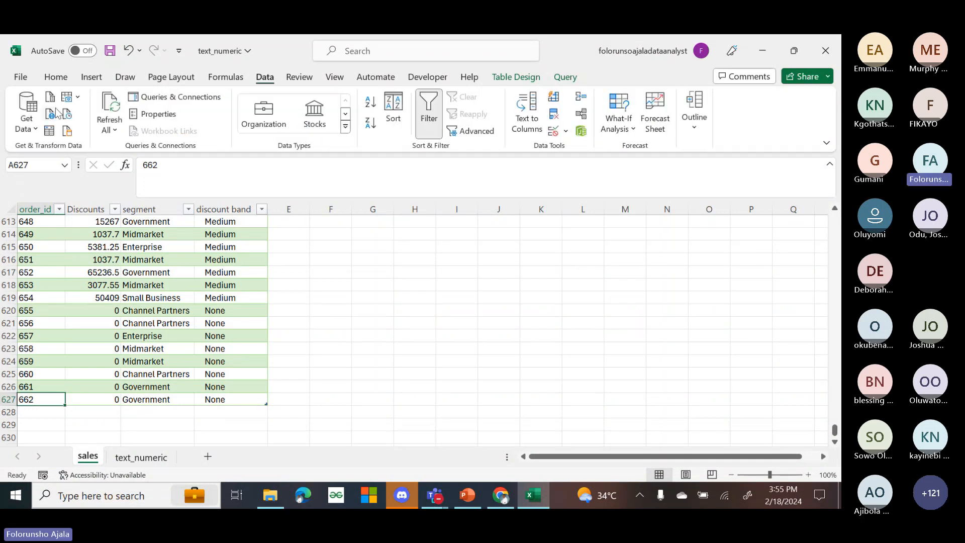
click(184, 101)
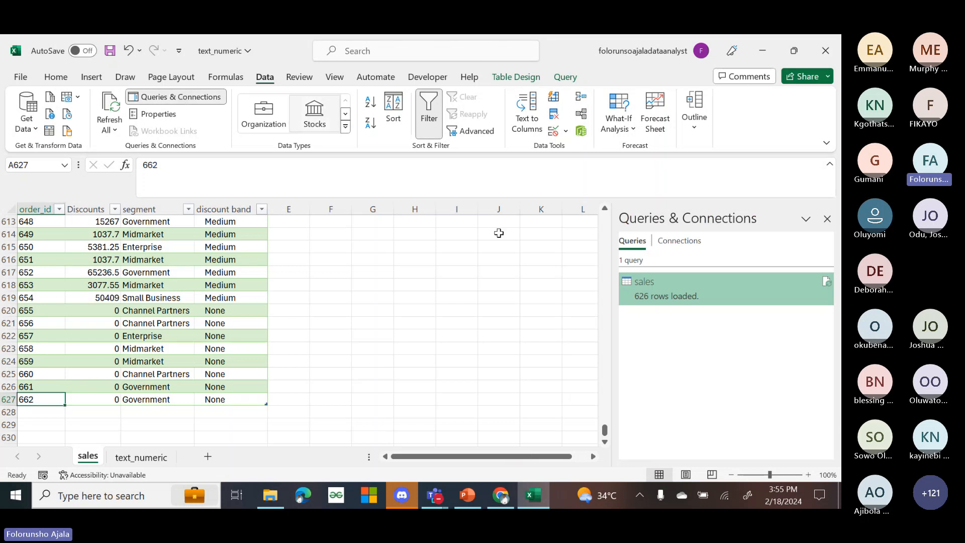
mouse_move(701, 293)
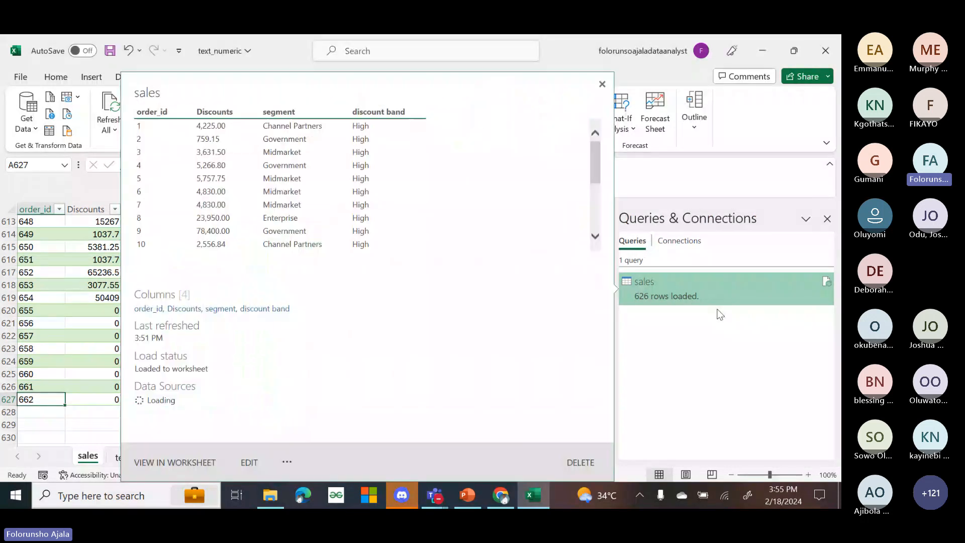
mouse_move(829, 284)
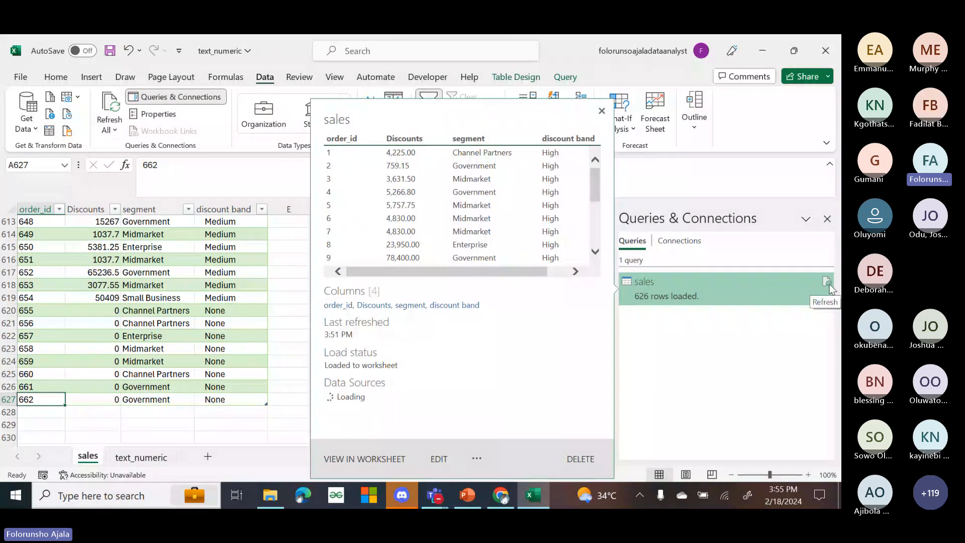
click(827, 282)
mouse_move(829, 283)
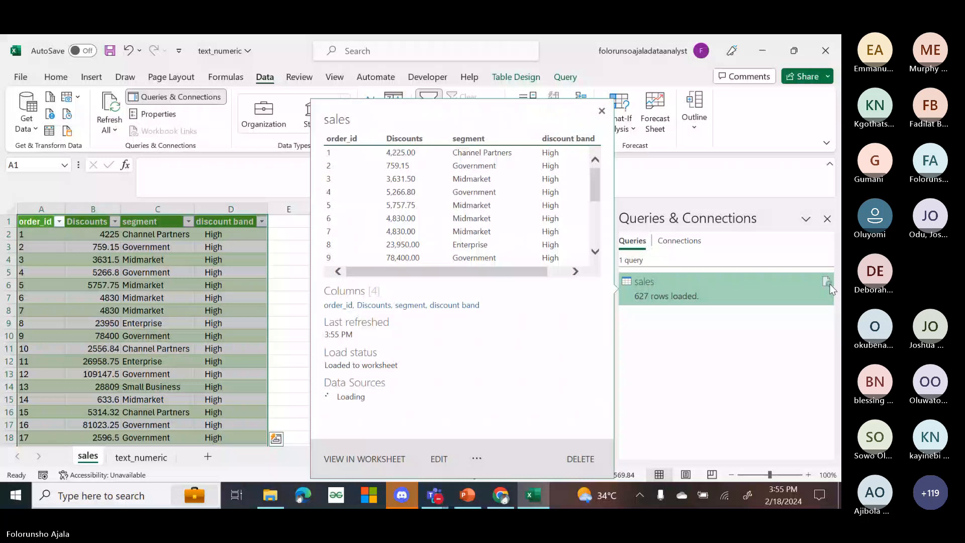
- Examine the last rows of the refreshed sales table for the record with order_id 663
drag(604, 221, 601, 464)
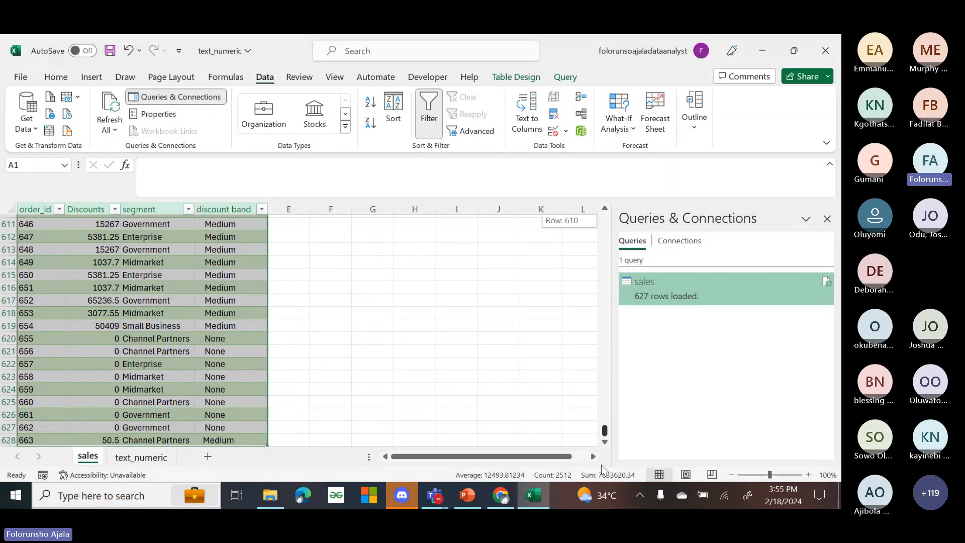
click(398, 413)
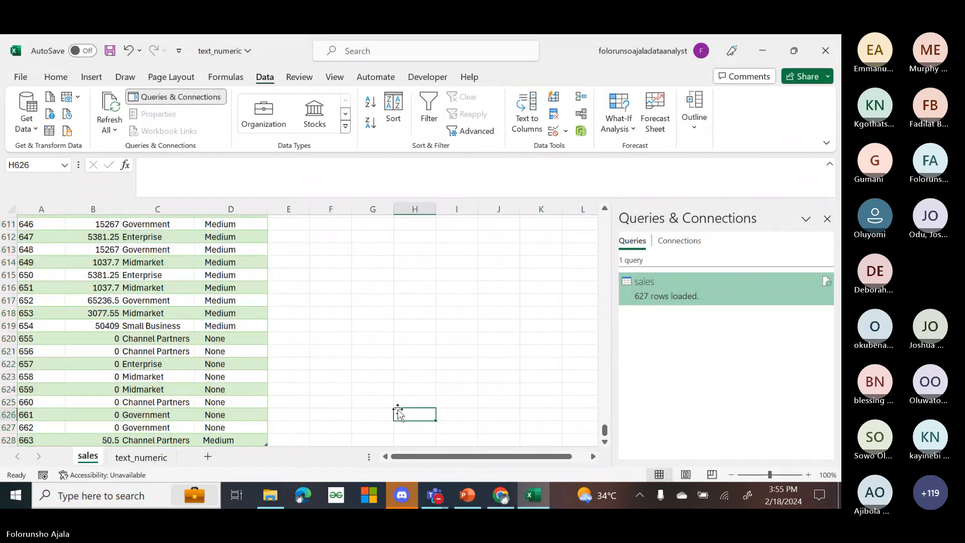
click(324, 411)
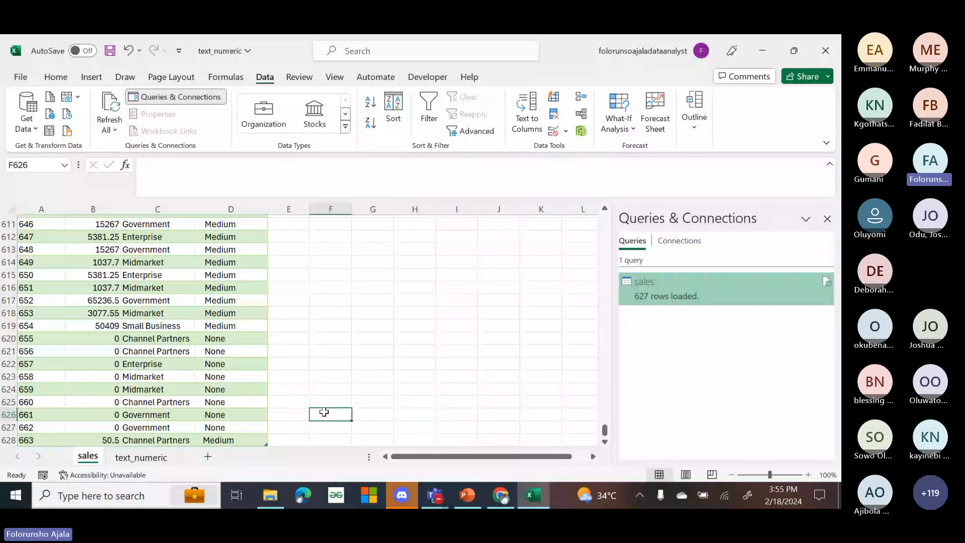
key(Down)
key(Down)
key(Down)
key(Down)
key(Down)
key(Down)
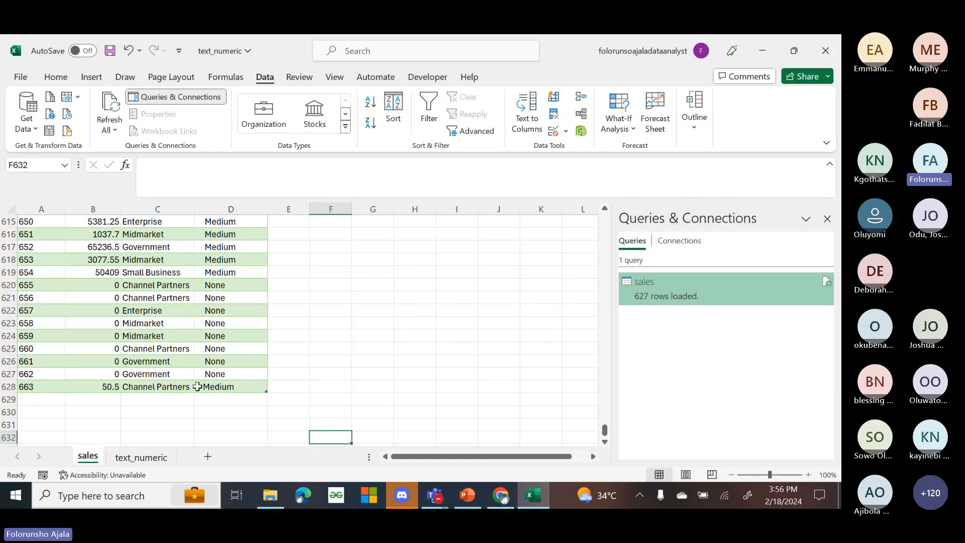
- Compare the source rows on the text_numeric sheet with the cleaned table on the sales sheet
click(139, 459)
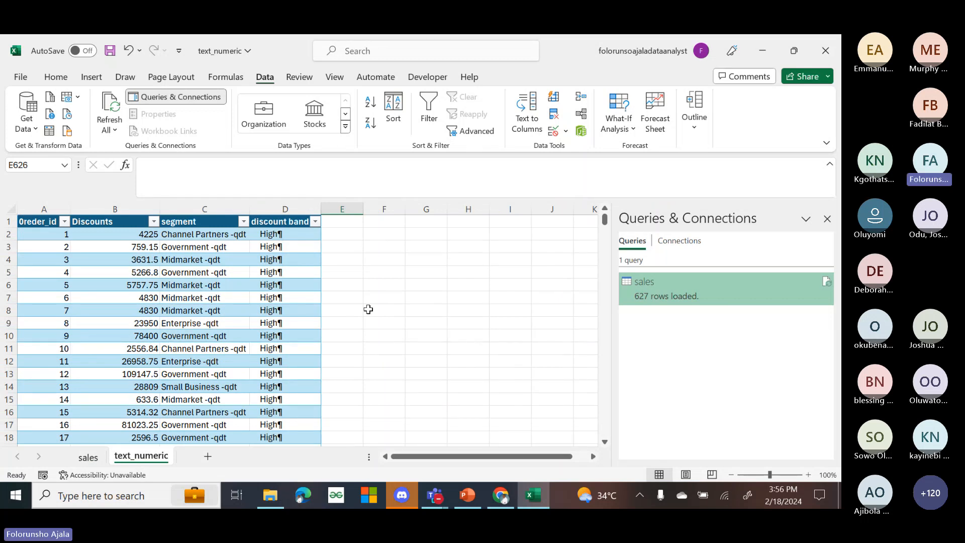
scroll(368, 309, down, 12)
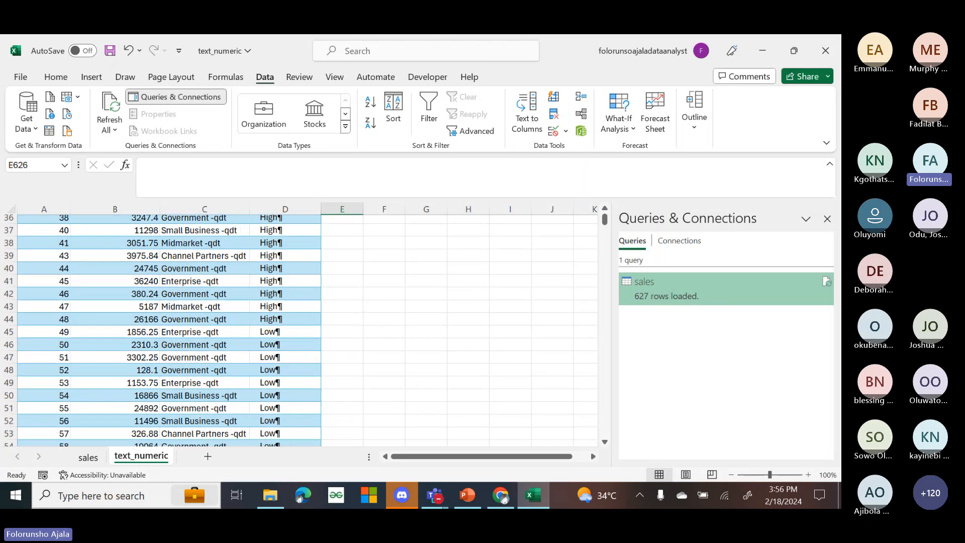
scroll(302, 327, down, 15)
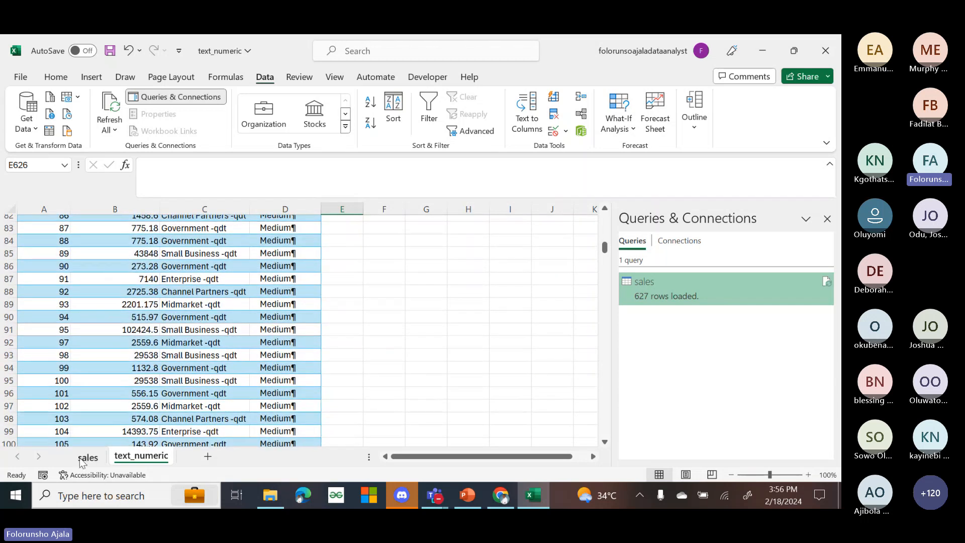
click(88, 456)
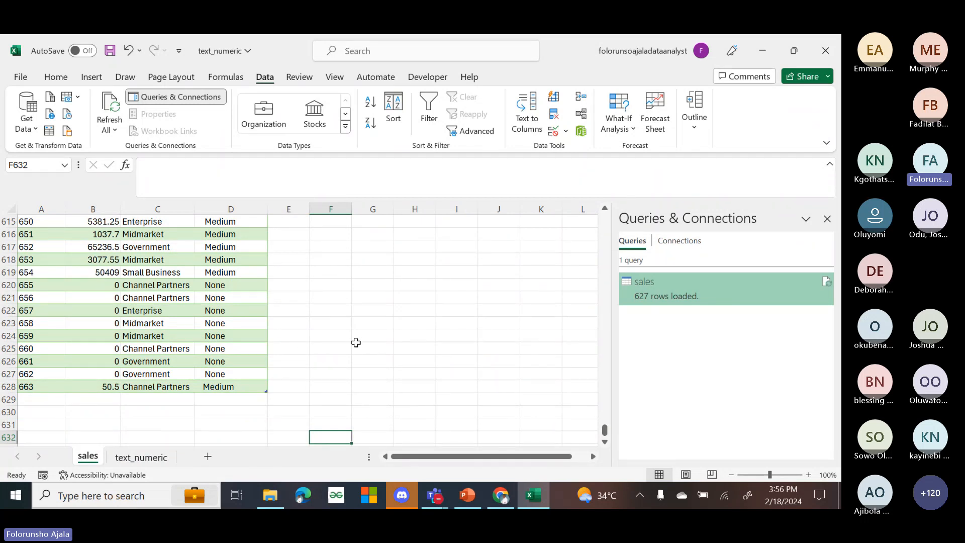
click(161, 458)
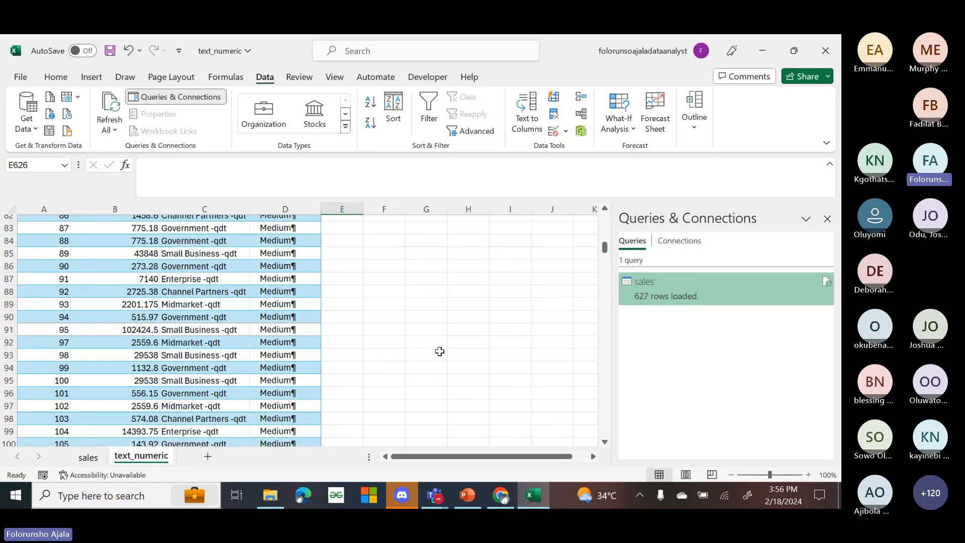
scroll(439, 350, down, 6)
scroll(299, 330, down, 6)
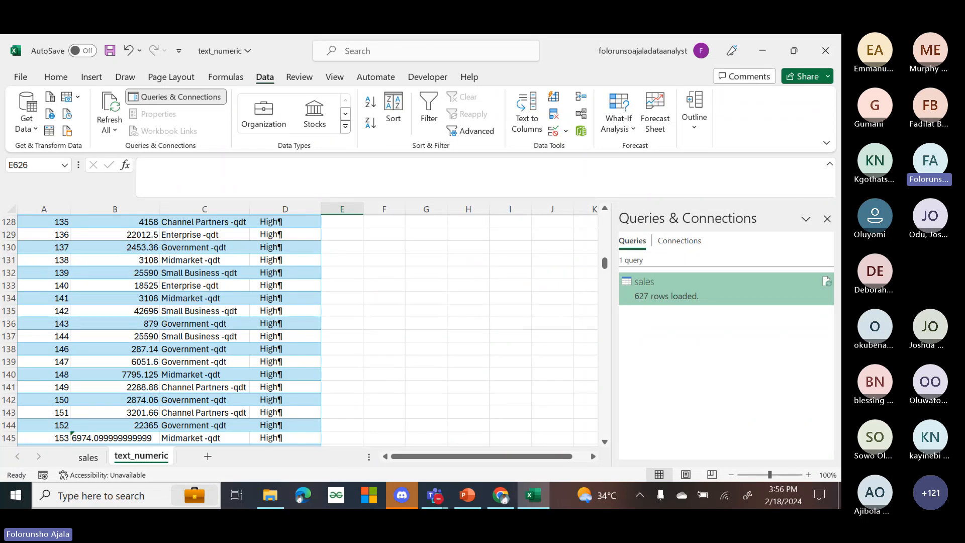
click(88, 457)
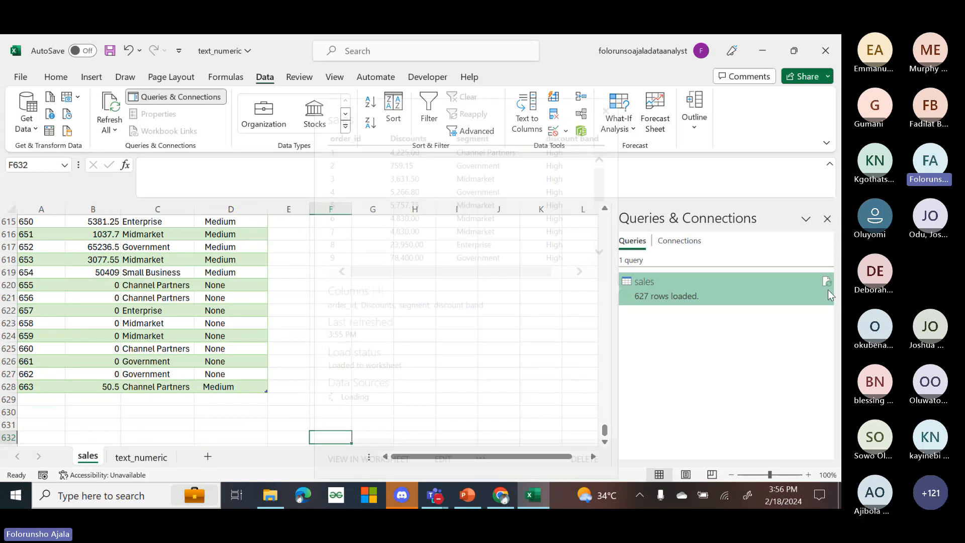
- Open the sales query for editing in the Power Query Editor
mouse_move(827, 290)
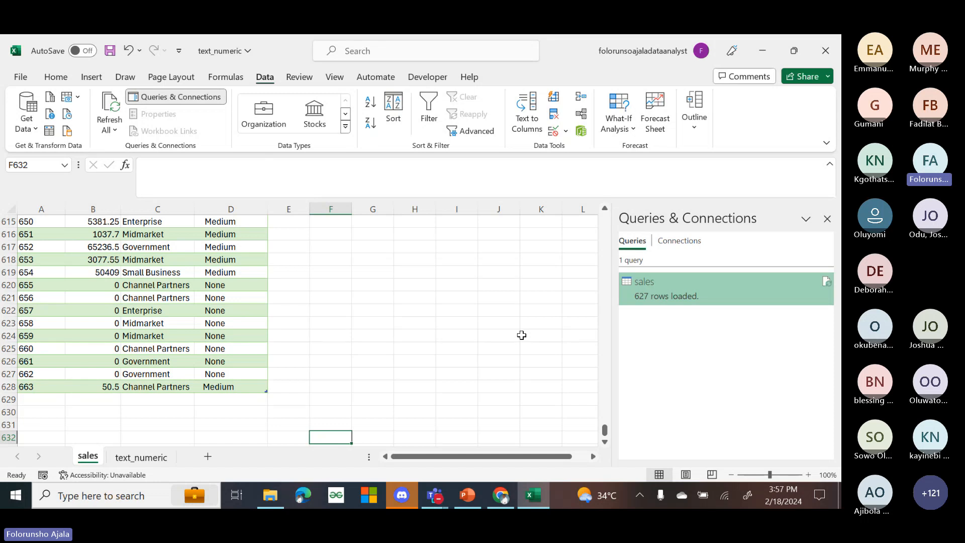
click(751, 285)
right_click(726, 294)
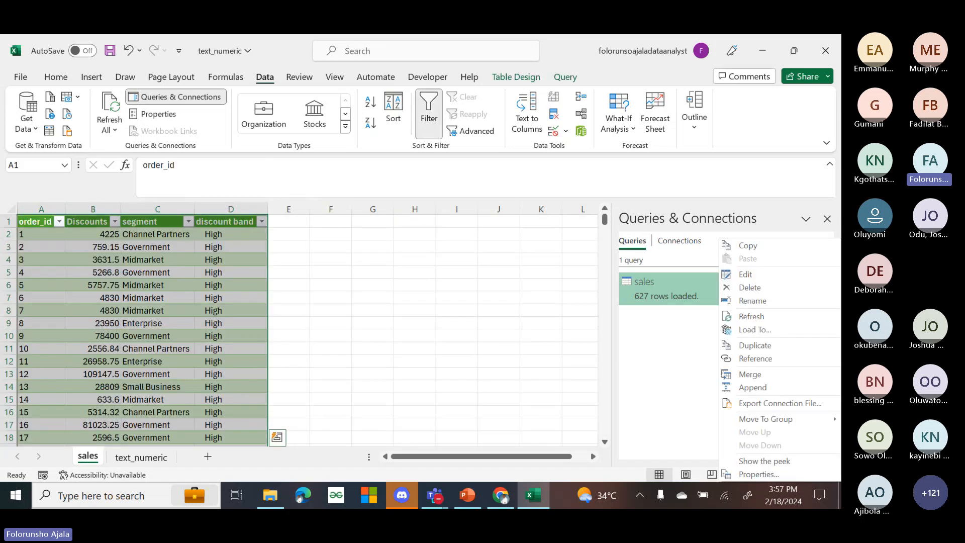
click(745, 273)
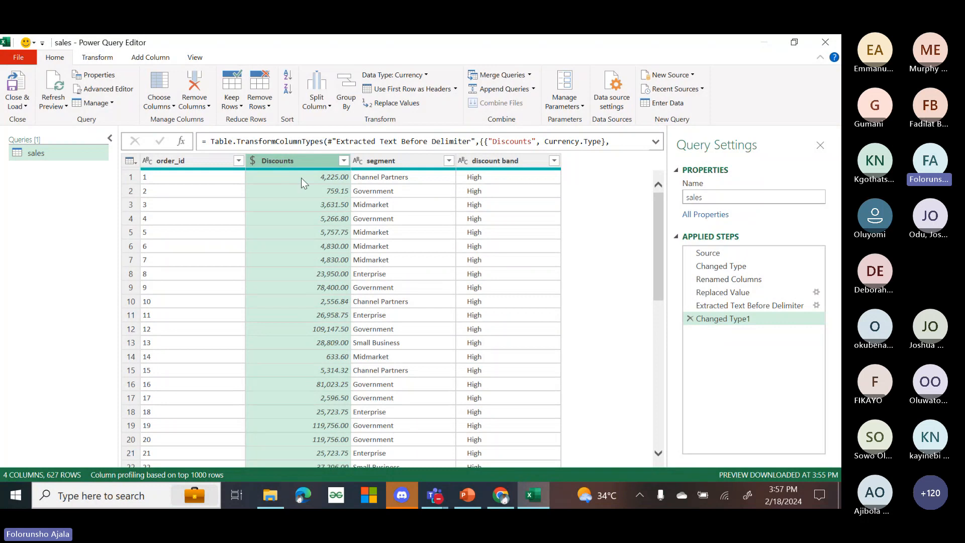
- Calculate the sum of the Discounts column and remove that calculation from the query's applied steps
click(99, 58)
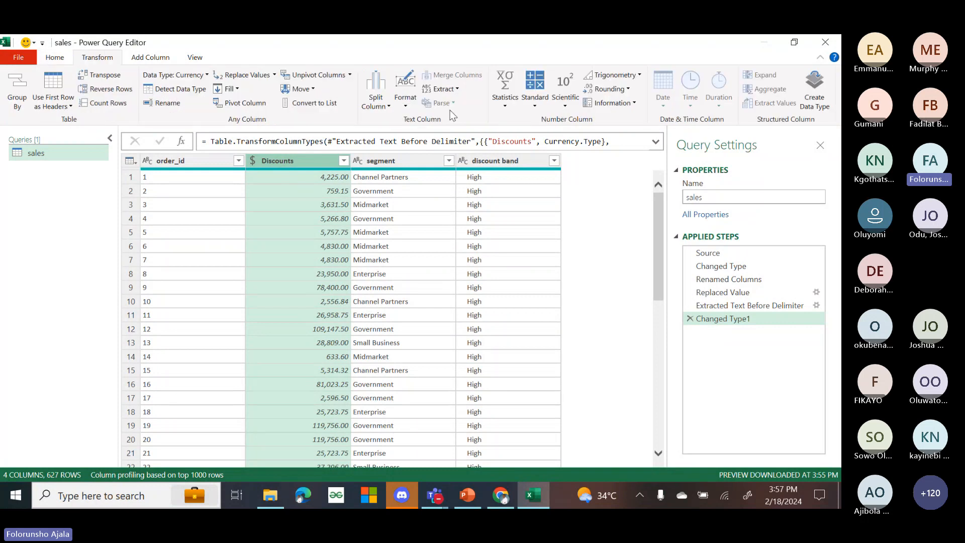
click(505, 103)
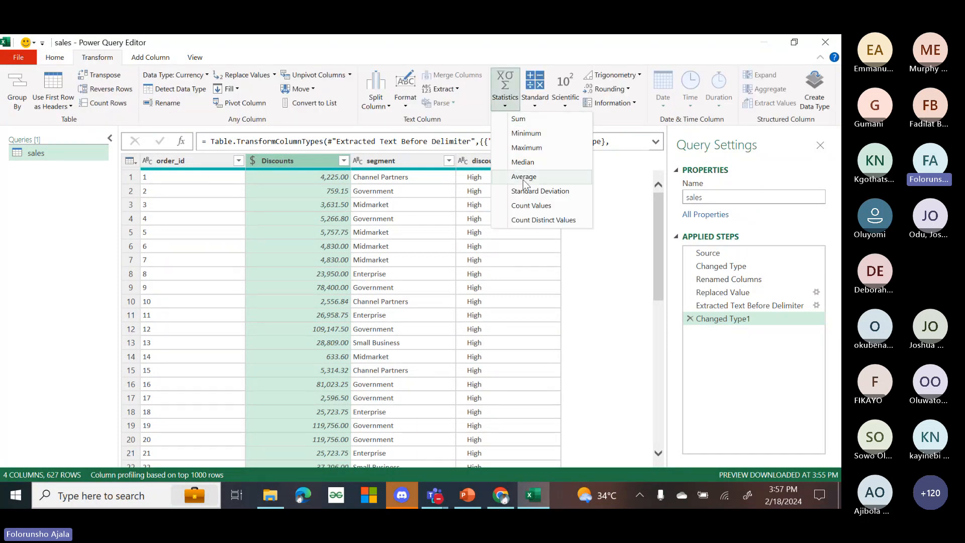
click(516, 120)
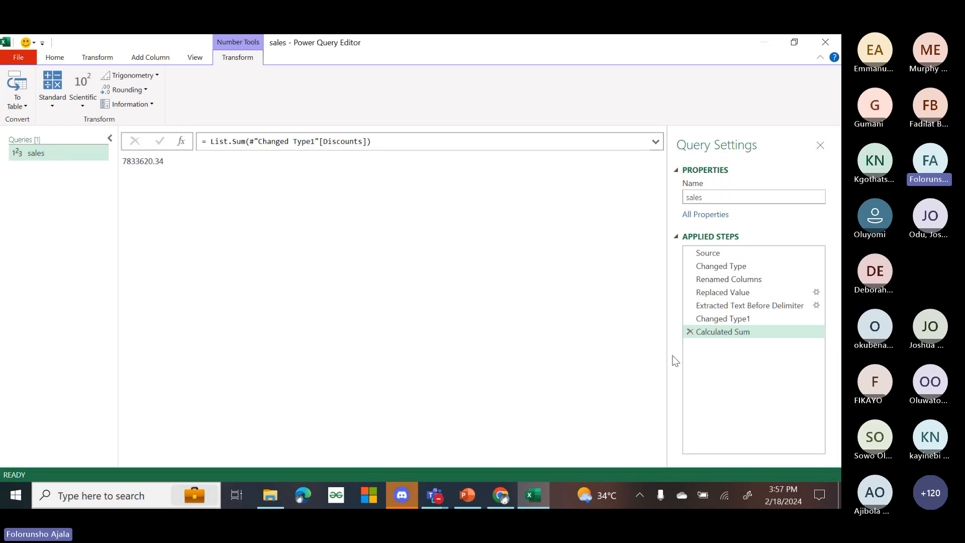
click(690, 332)
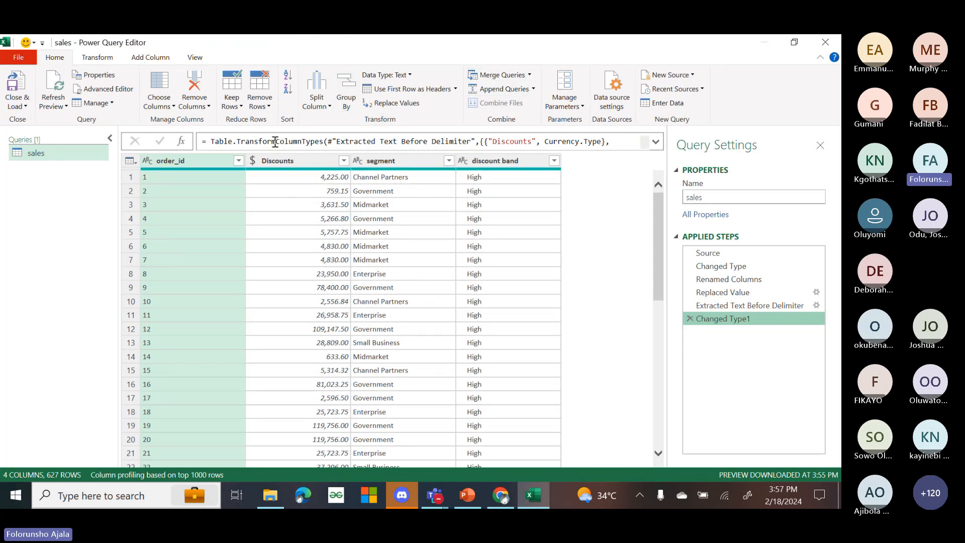
- Calculate the average of the Discounts column with the column statistics
click(297, 162)
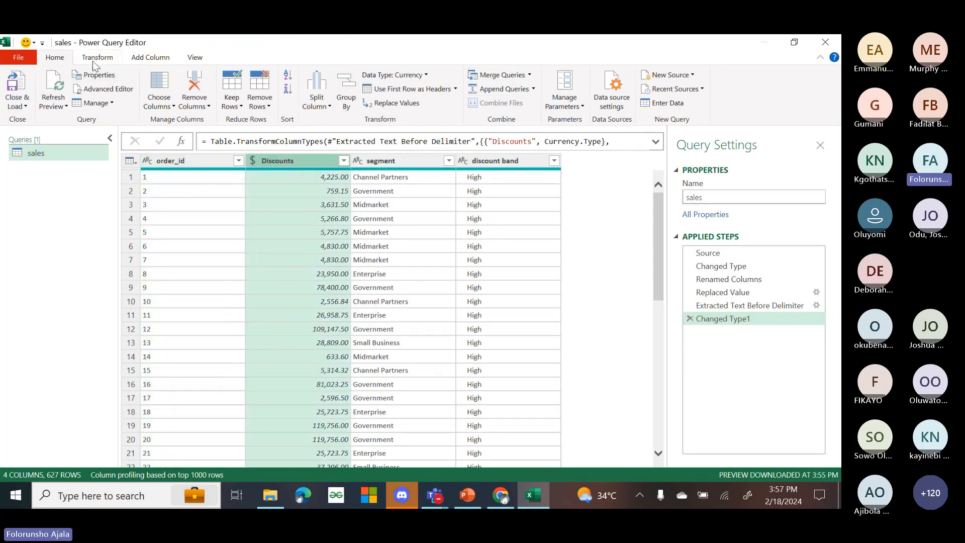
click(95, 58)
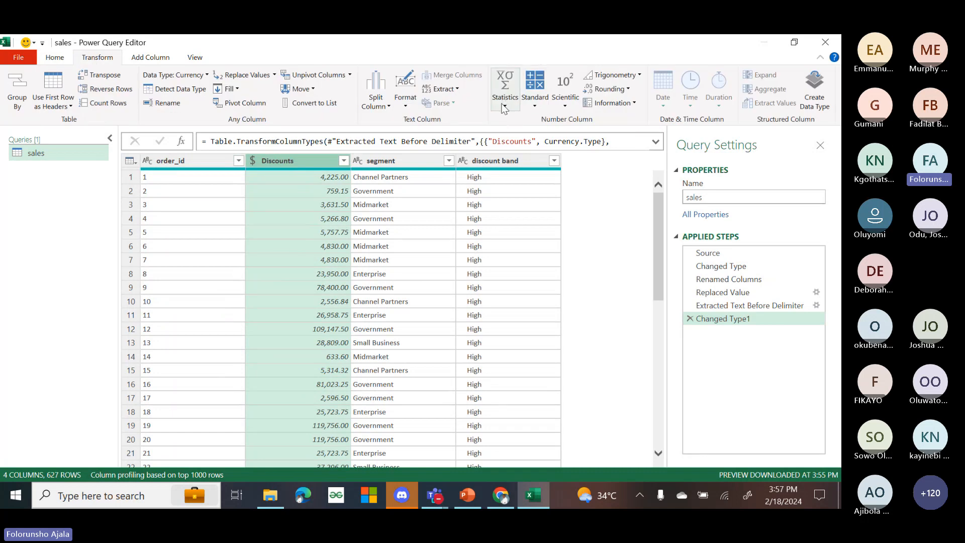
click(504, 107)
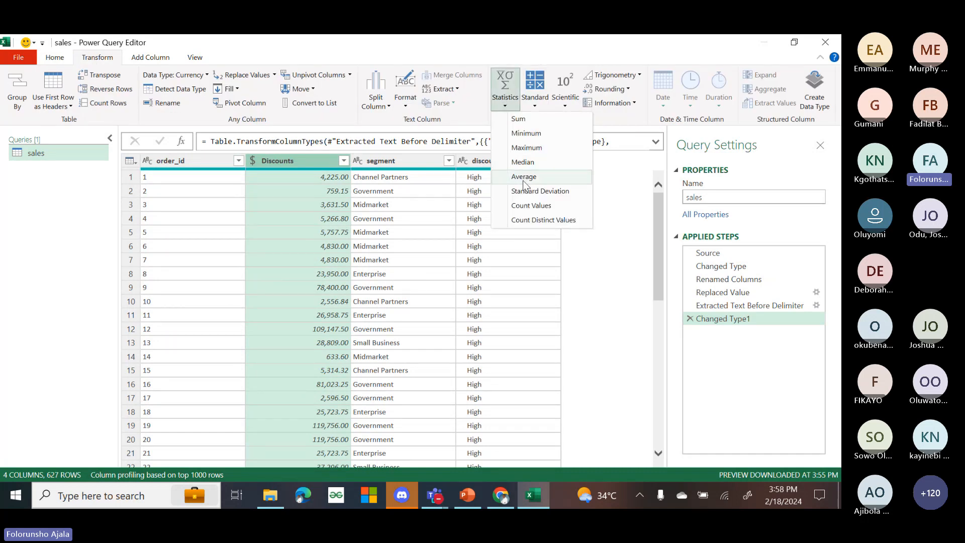
click(524, 177)
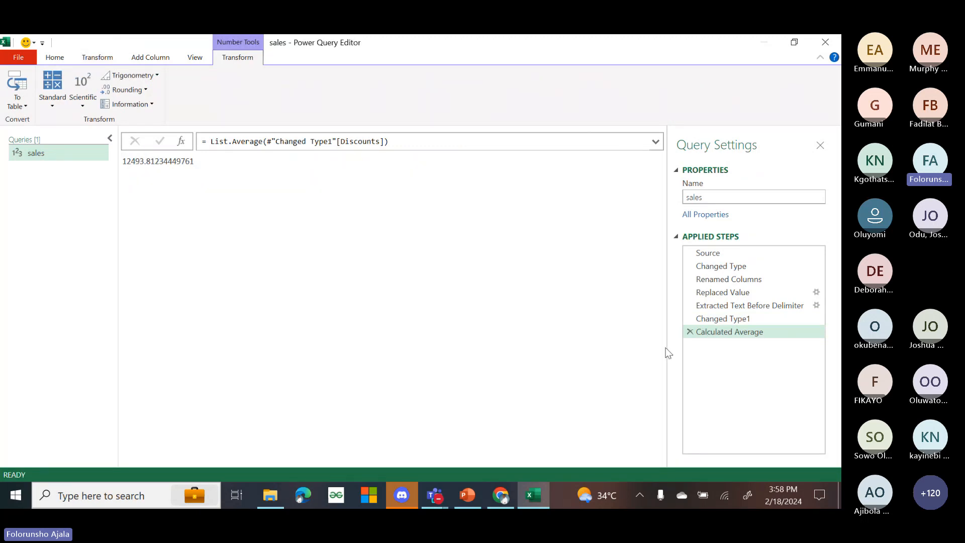
- Remove the average calculation from the sales query's applied steps, then close the editor and the Queries & Connections pane
click(689, 331)
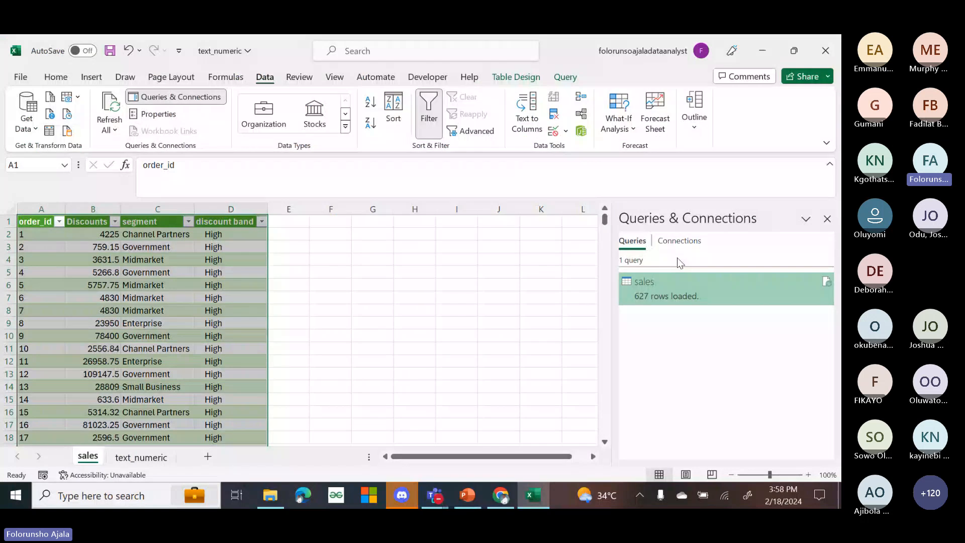
click(827, 219)
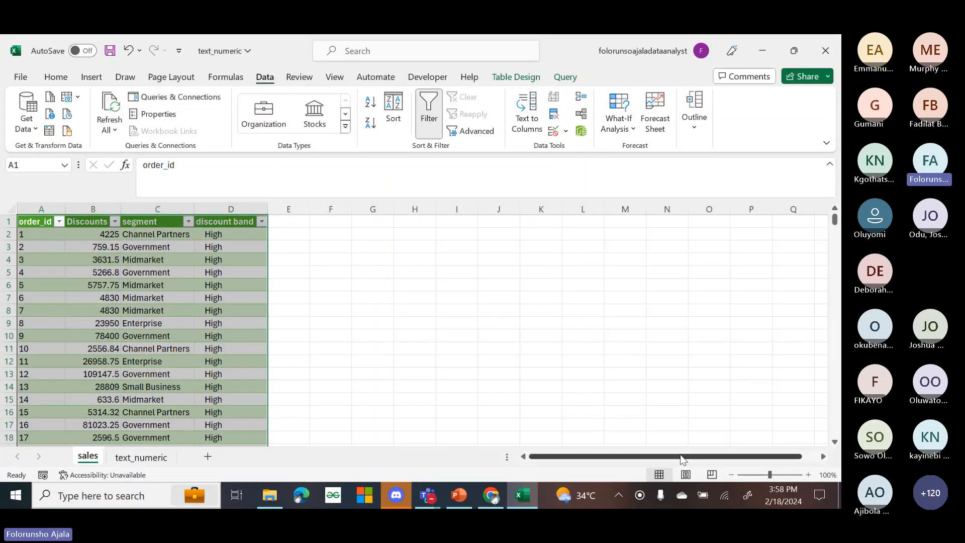
drag(680, 456, 613, 460)
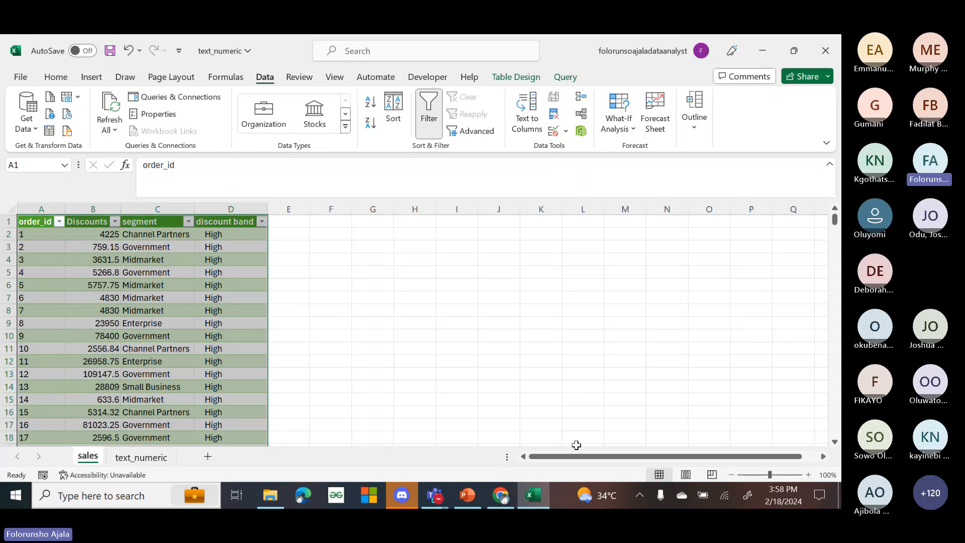
drag(560, 459, 536, 460)
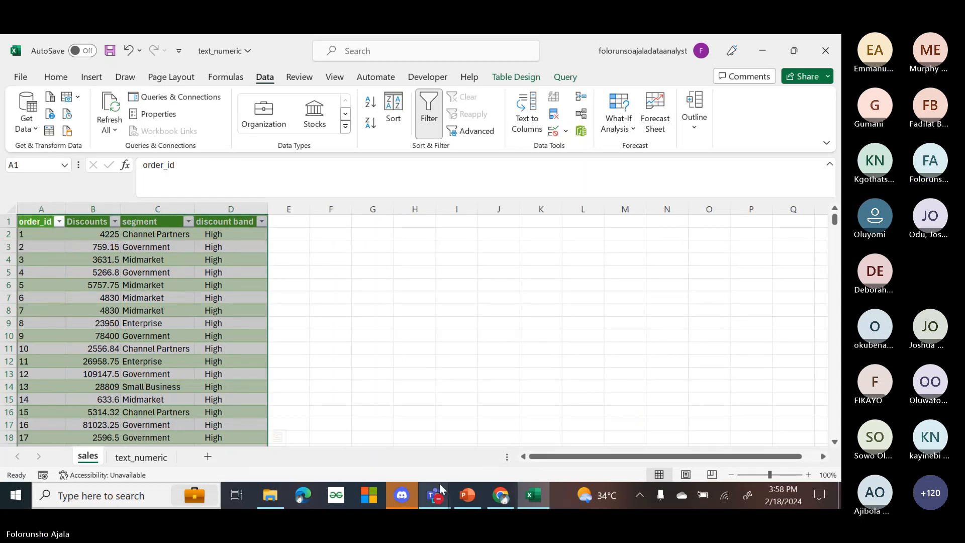
mouse_move(440, 489)
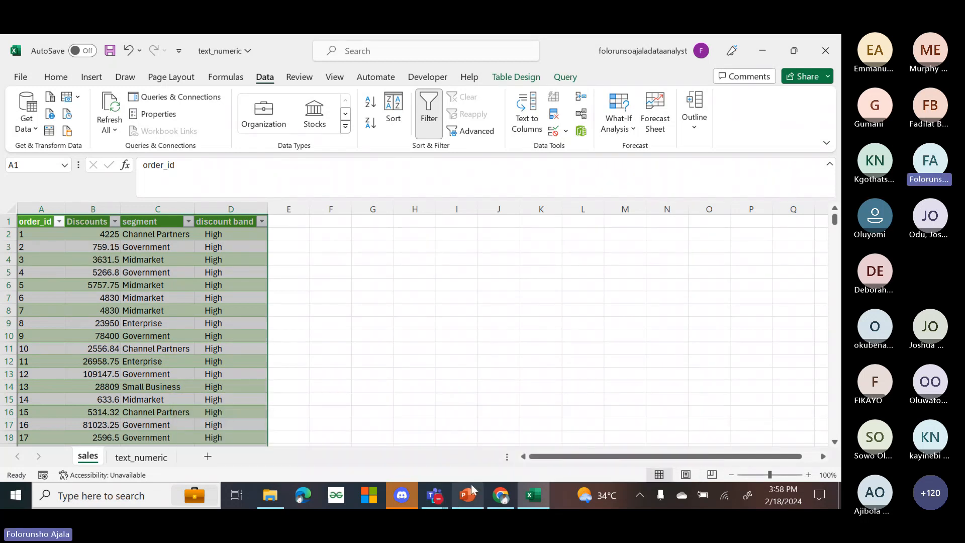
mouse_move(465, 497)
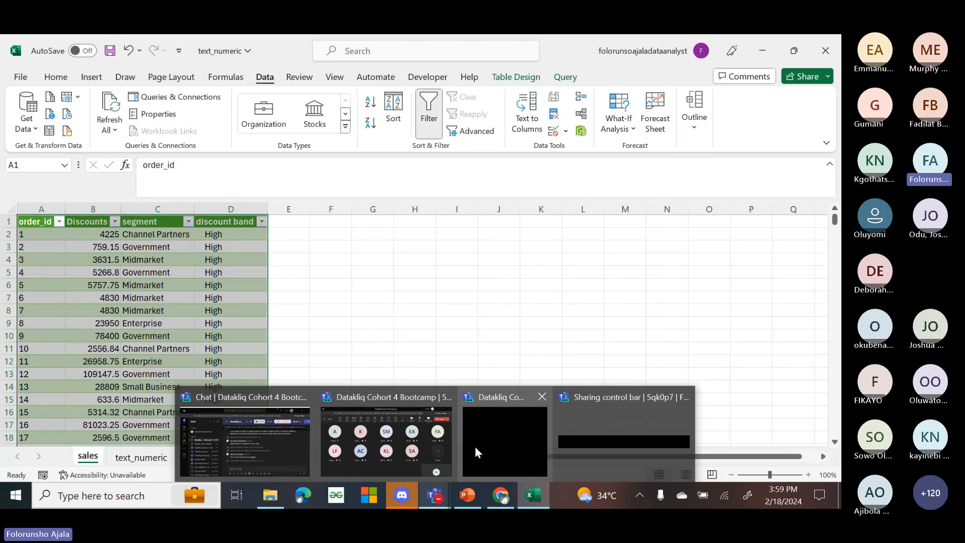
click(496, 261)
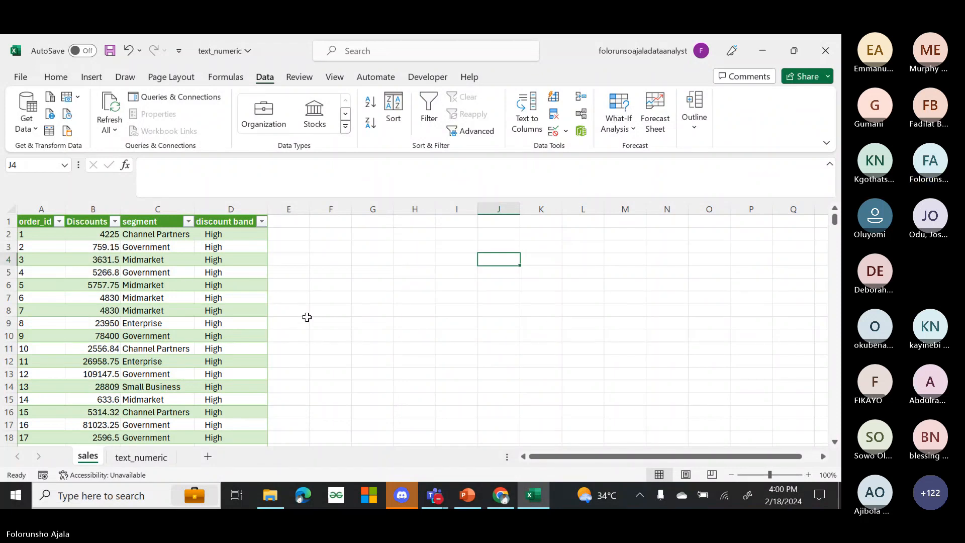
- Compare the cleaned table on the sales sheet with the original records at the start of the text_numeric sheet
click(141, 456)
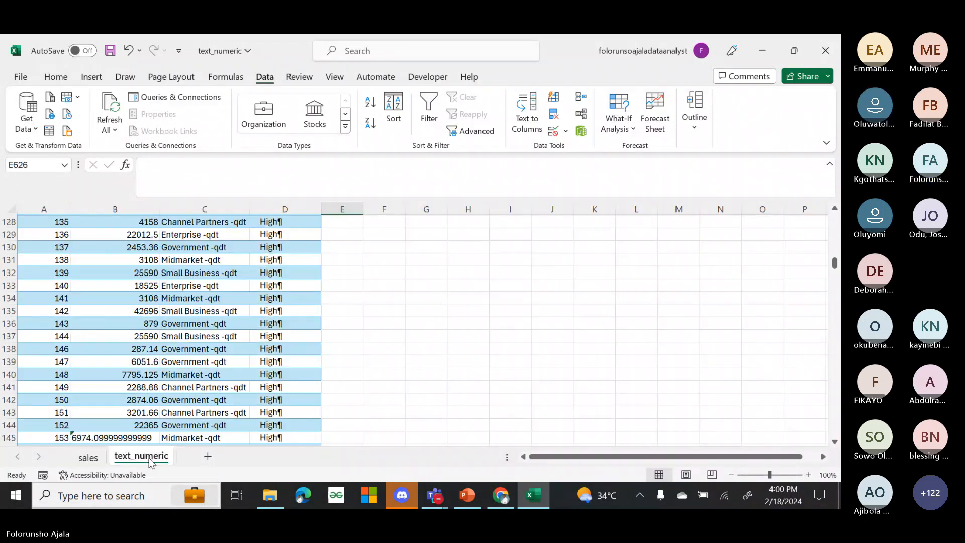
click(77, 462)
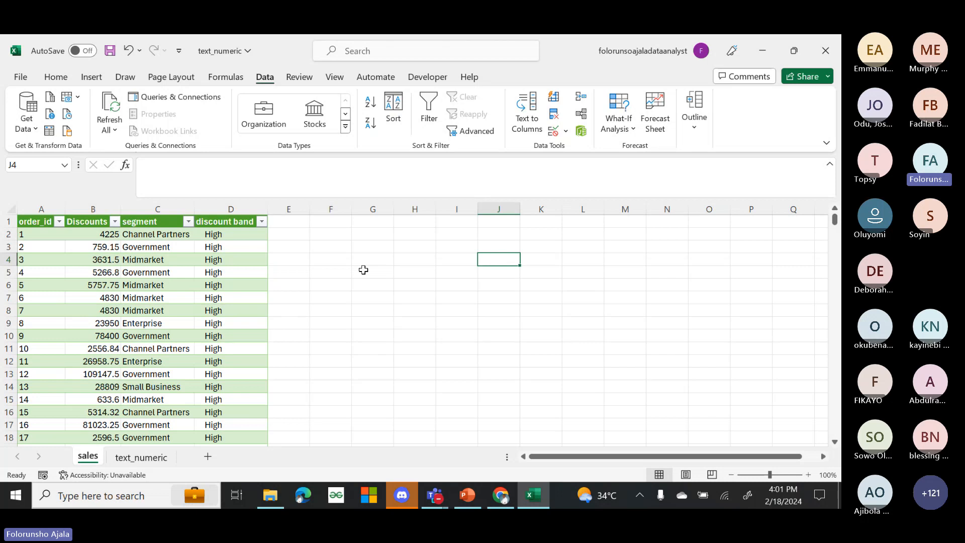
click(227, 236)
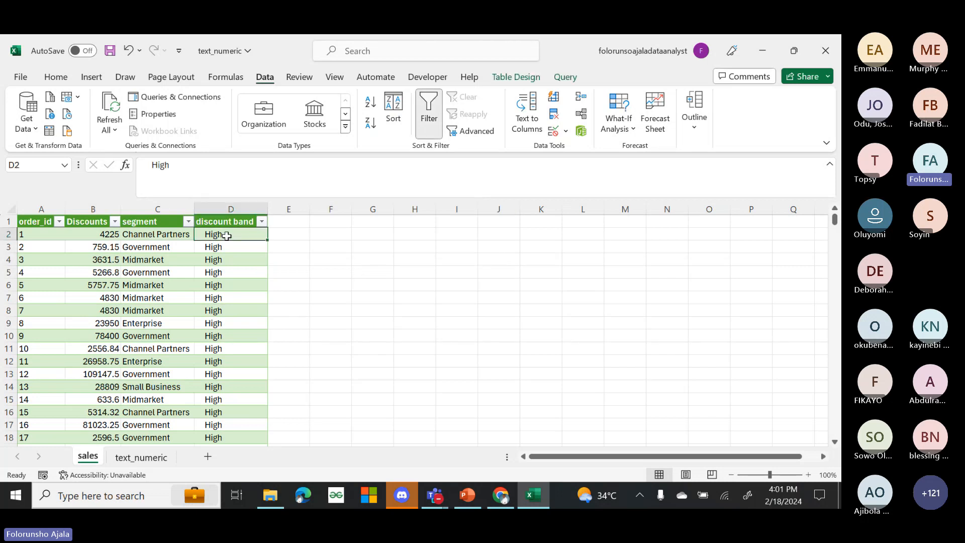
click(151, 459)
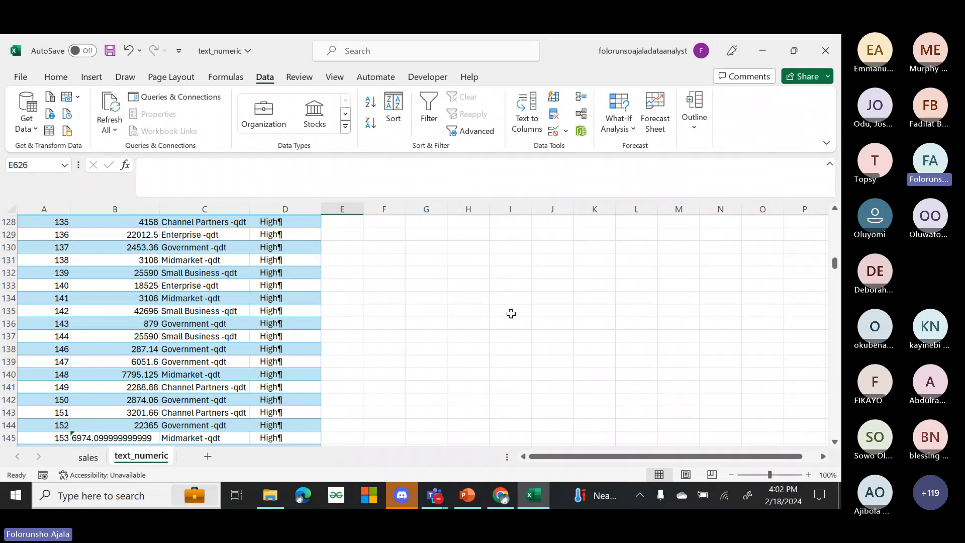
drag(834, 263, 834, 220)
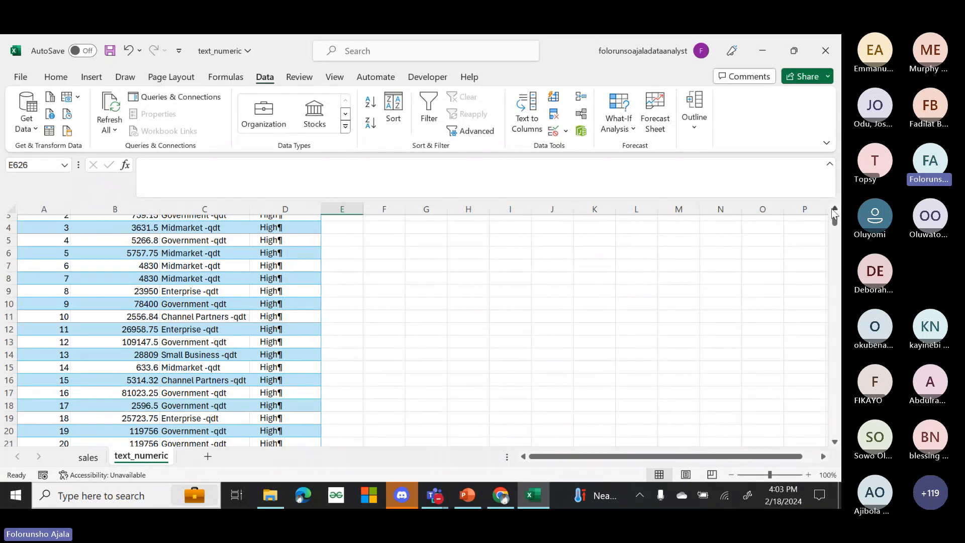
drag(836, 222, 835, 217)
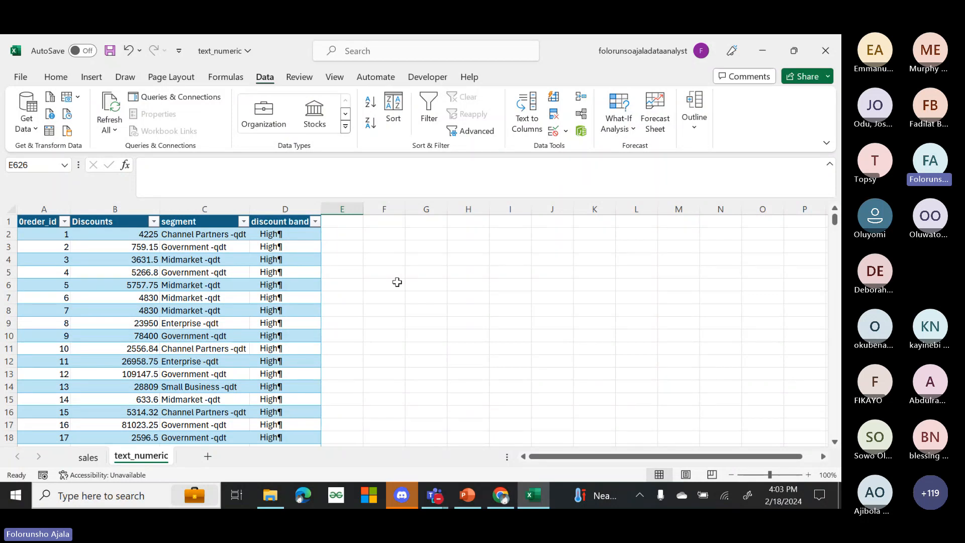
- Add a new worksheet and start importing data from a text/CSV file
click(208, 457)
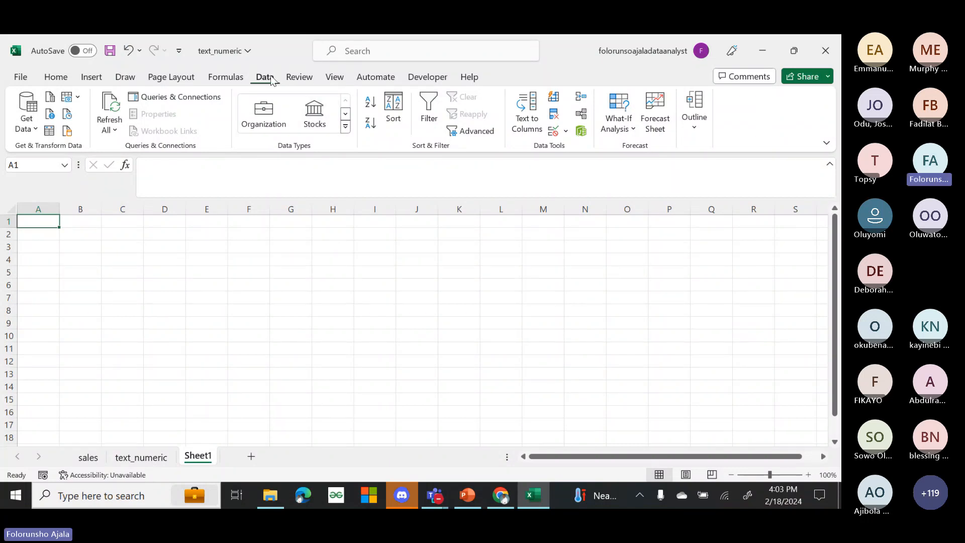
click(31, 127)
mouse_move(95, 150)
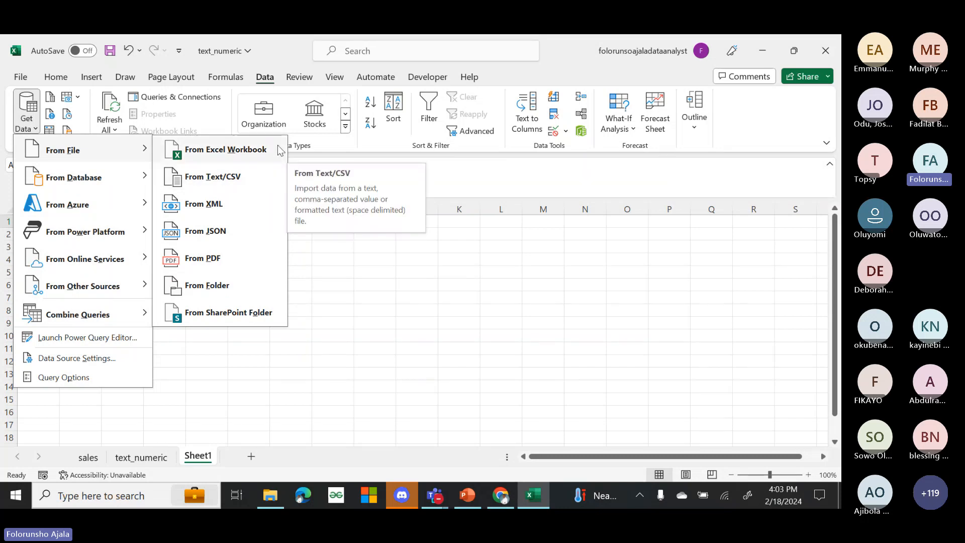
click(225, 179)
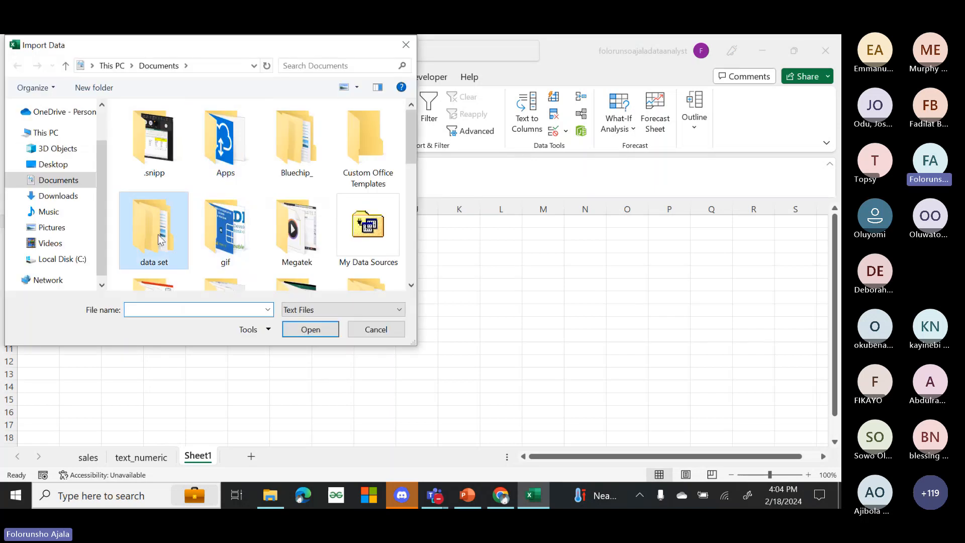
- Import the region file from the dim folder under data set, datakliq cohort 4, power query session, and open it in the Power Query Editor
double_click(173, 247)
double_click(167, 142)
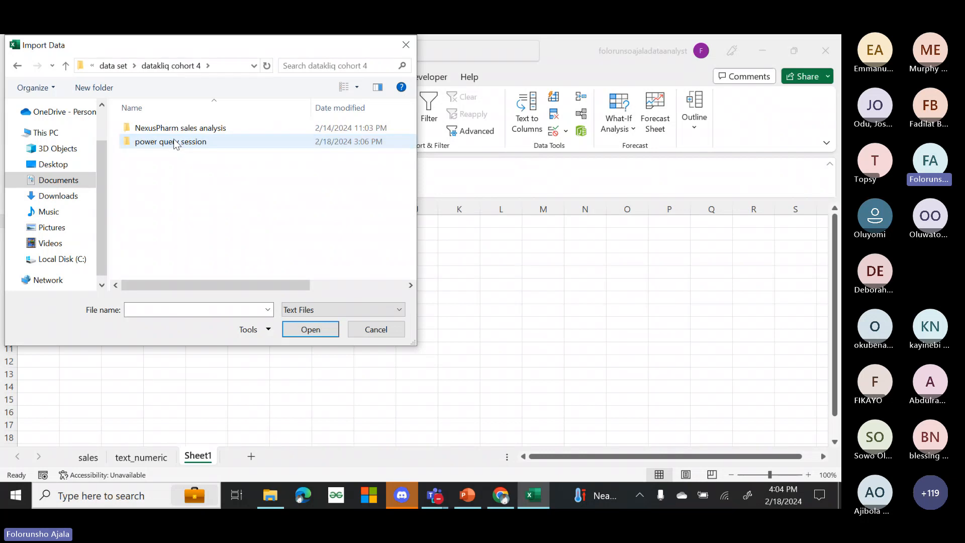
double_click(164, 143)
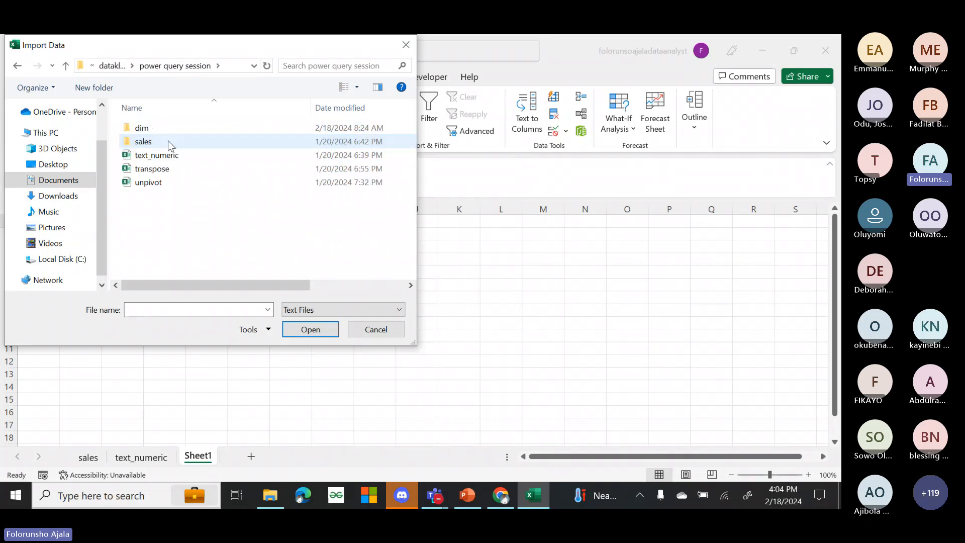
double_click(145, 129)
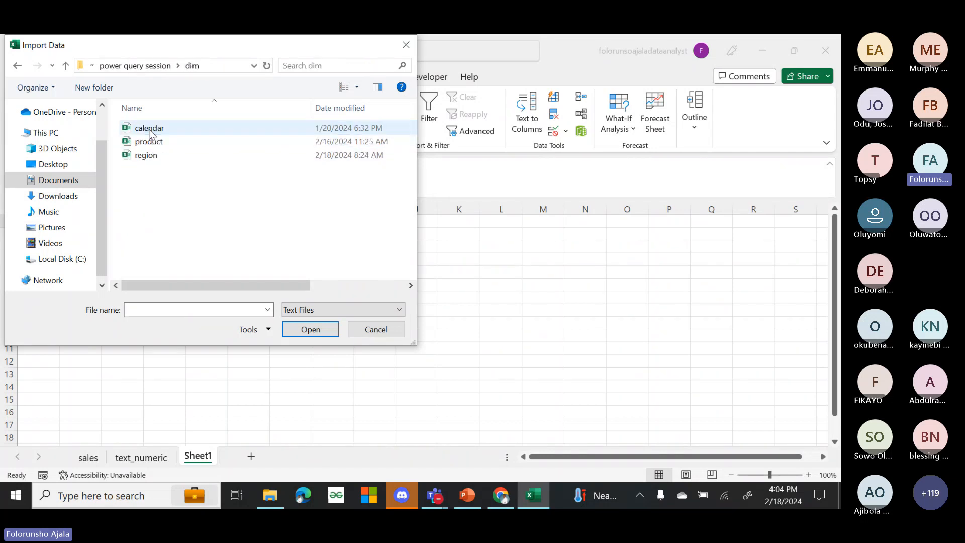
click(150, 157)
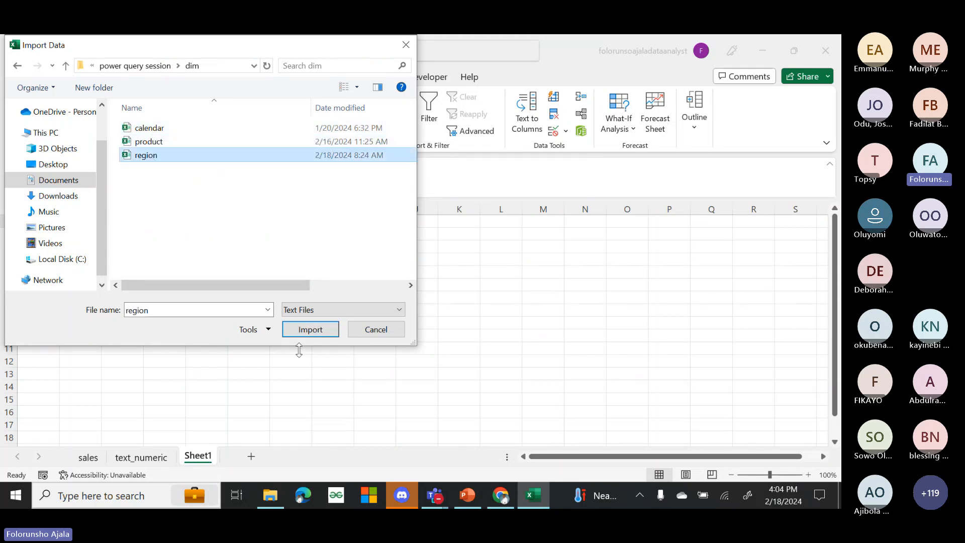
click(330, 312)
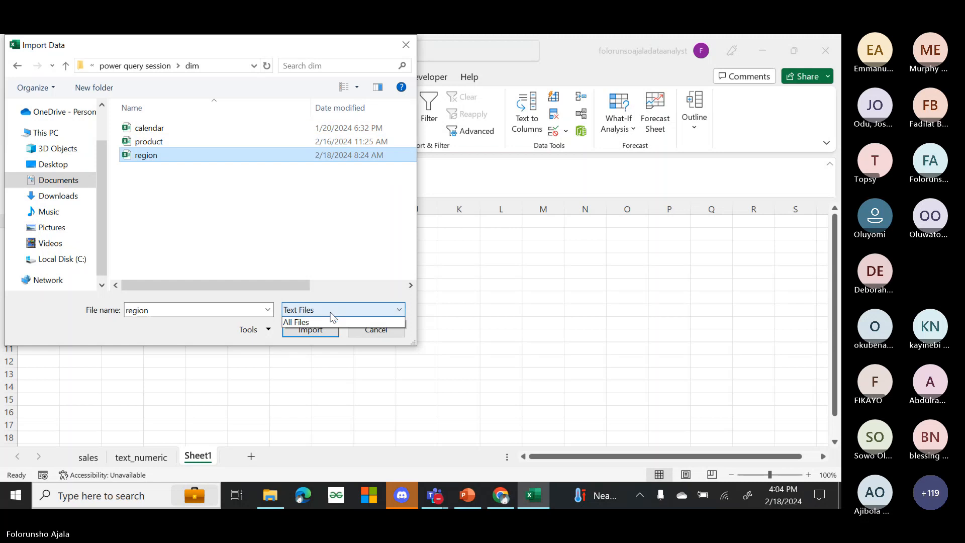
click(323, 334)
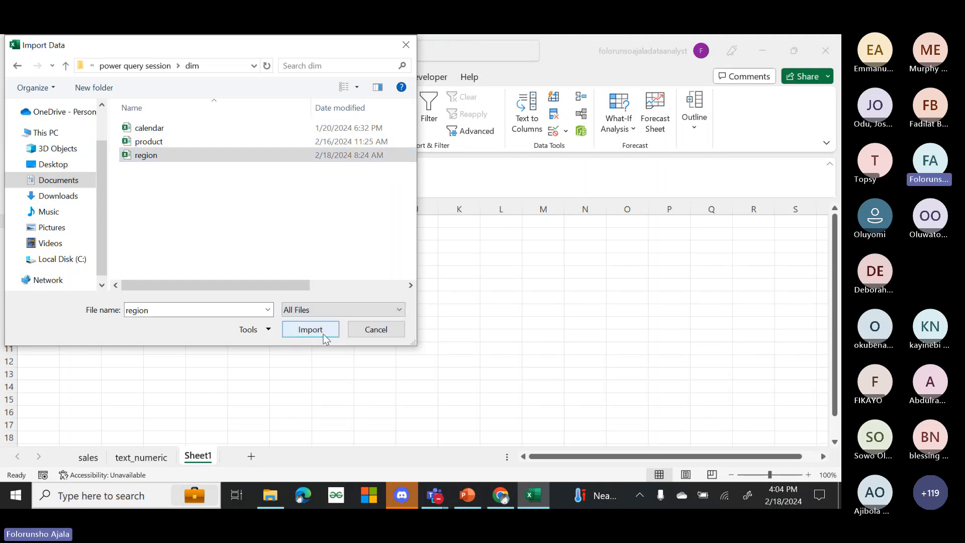
click(323, 311)
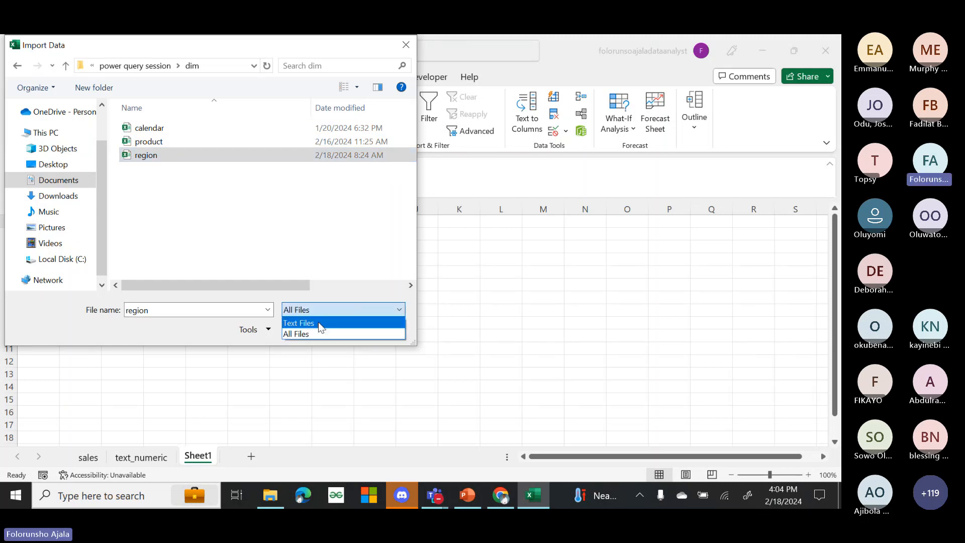
click(322, 322)
click(309, 330)
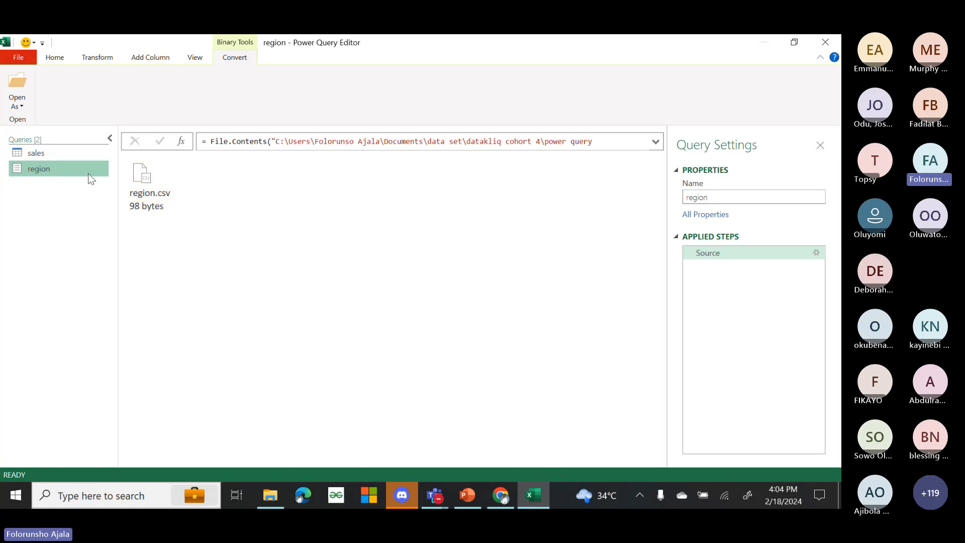
- Open the region.csv binary in the region query as a text file
click(19, 105)
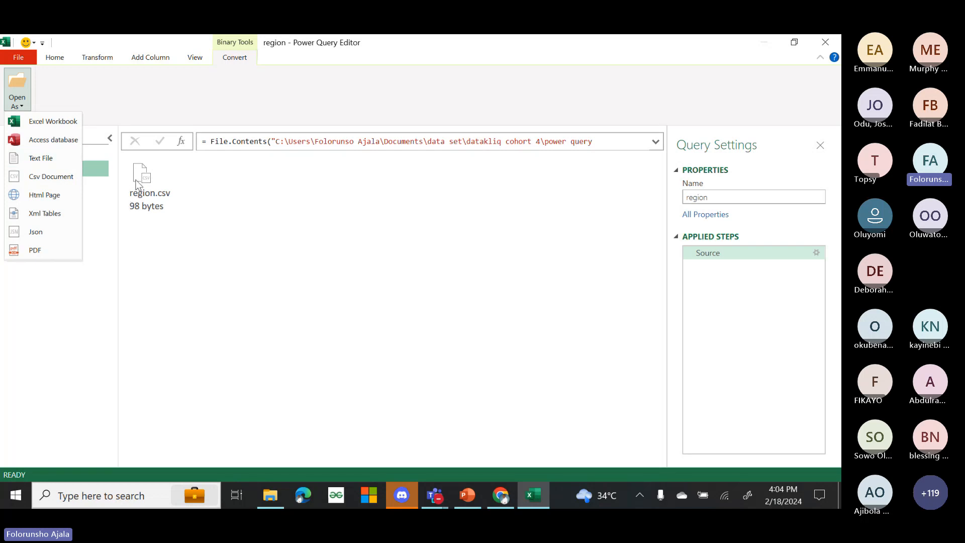
click(55, 181)
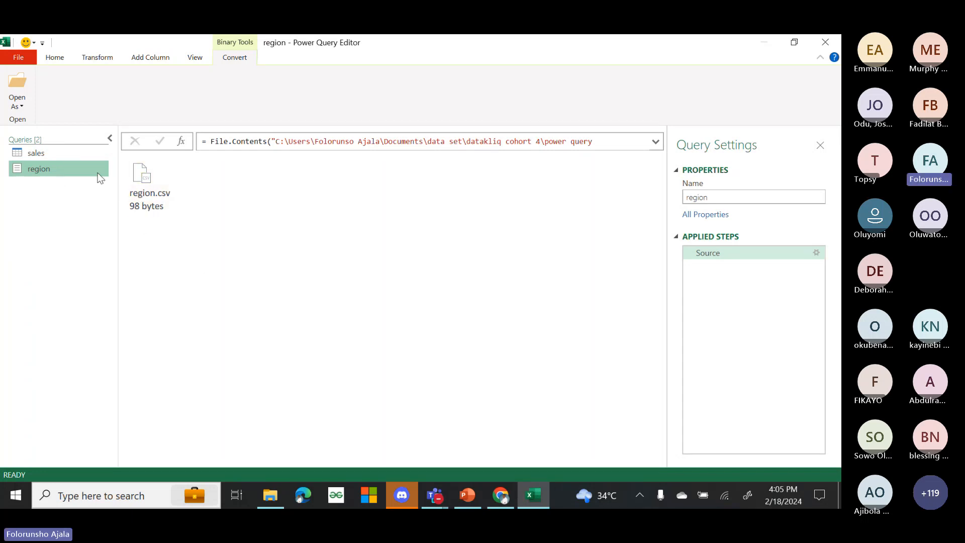
click(21, 106)
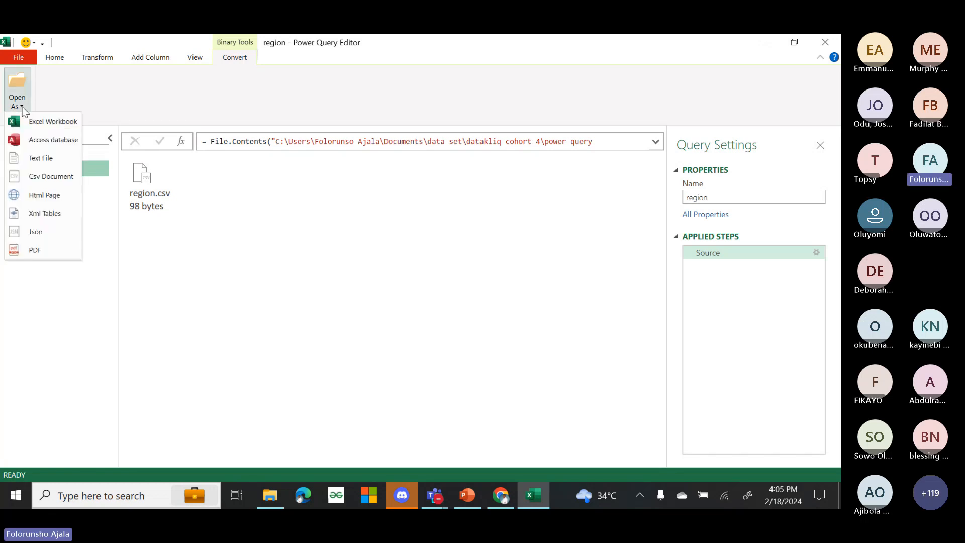
click(48, 157)
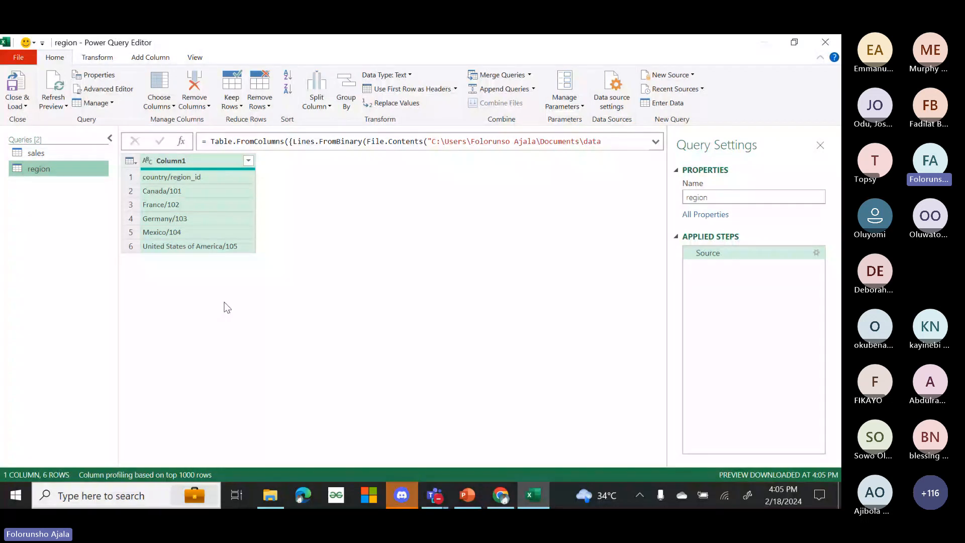
- Promote the first row of the region query to column headers
click(265, 318)
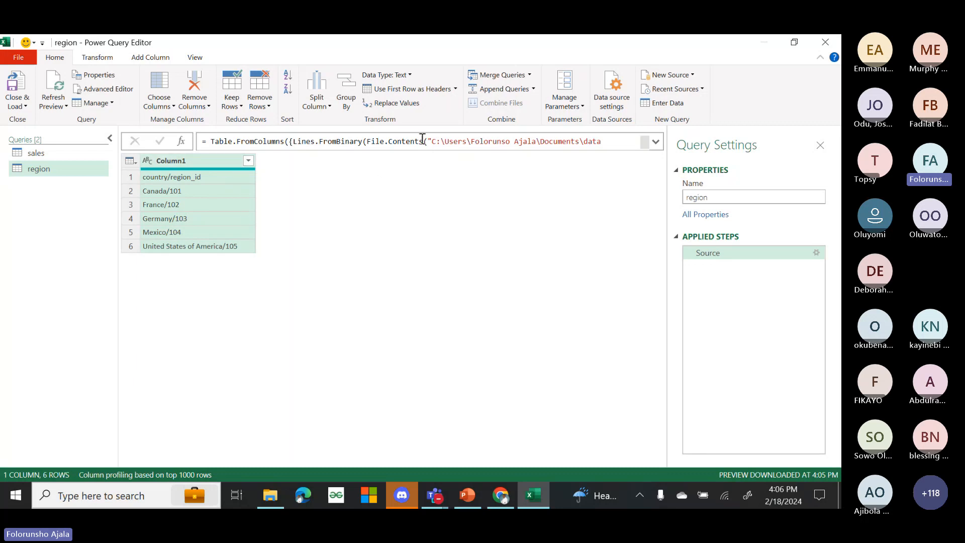
click(456, 89)
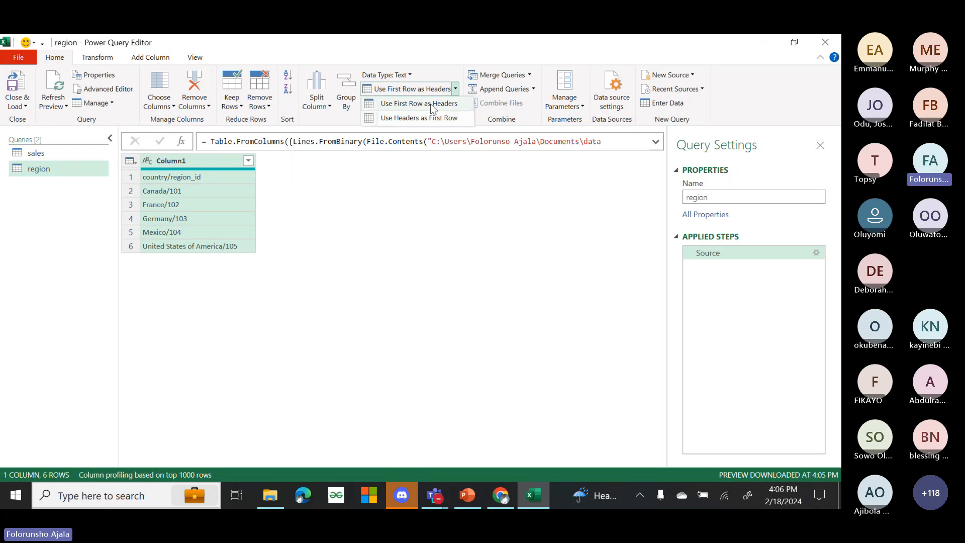
click(429, 104)
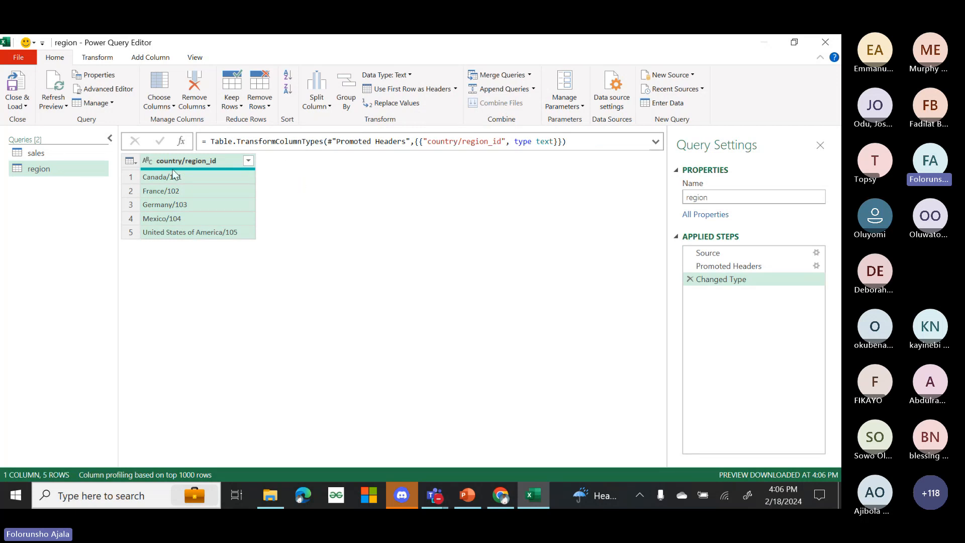
mouse_move(174, 171)
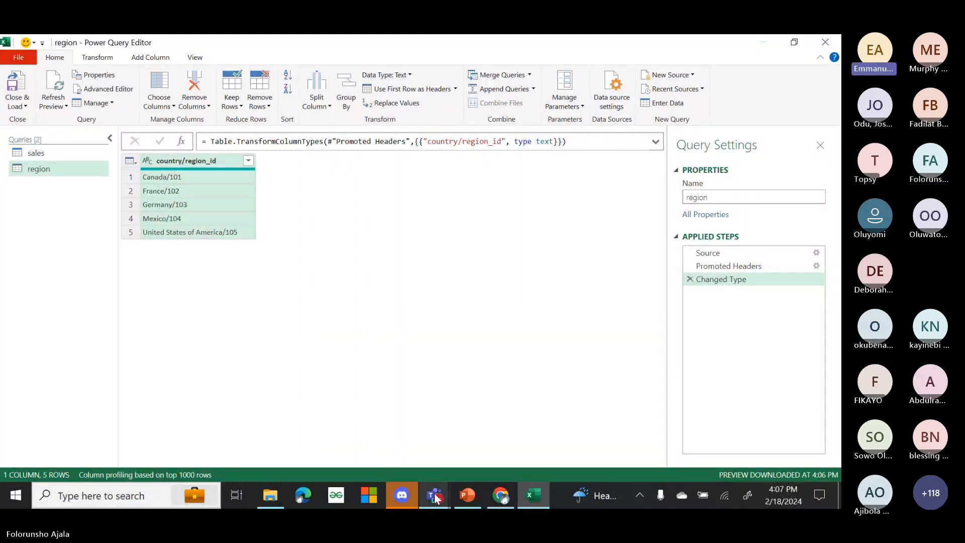
- Switch to the Datakliq Cohort 4 Bootcamp meeting window in Microsoft Teams
mouse_move(435, 498)
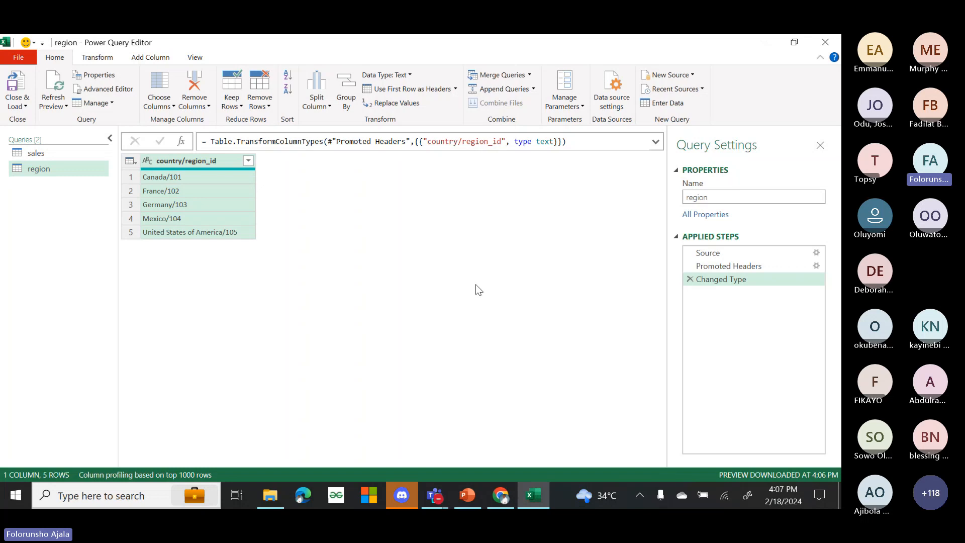
click(439, 490)
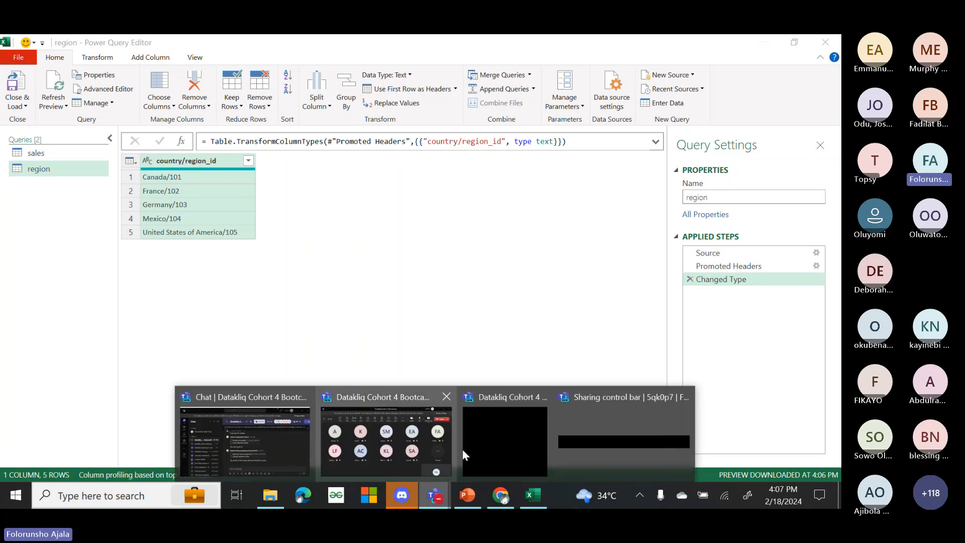
click(402, 463)
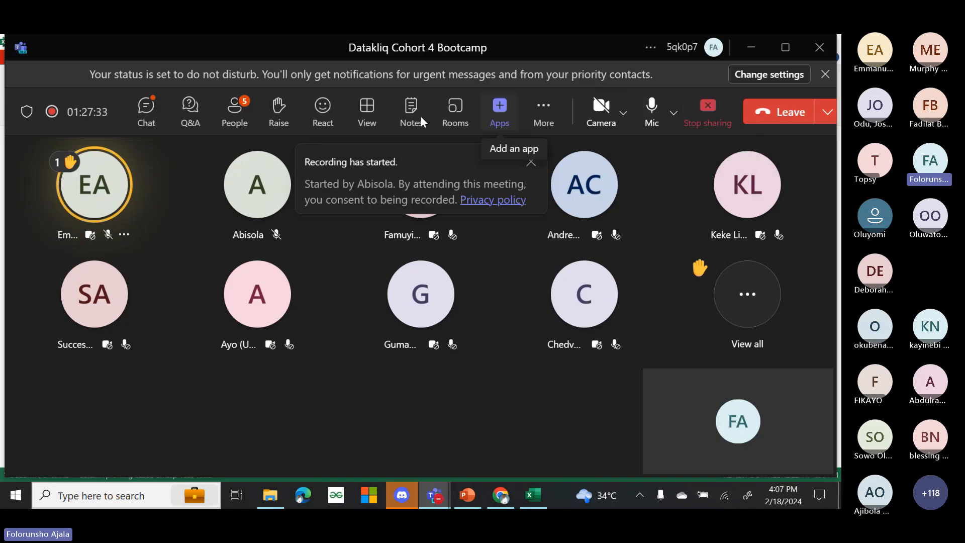
- Show the participant list of the Datakliq Cohort 4 Bootcamp meeting
click(217, 111)
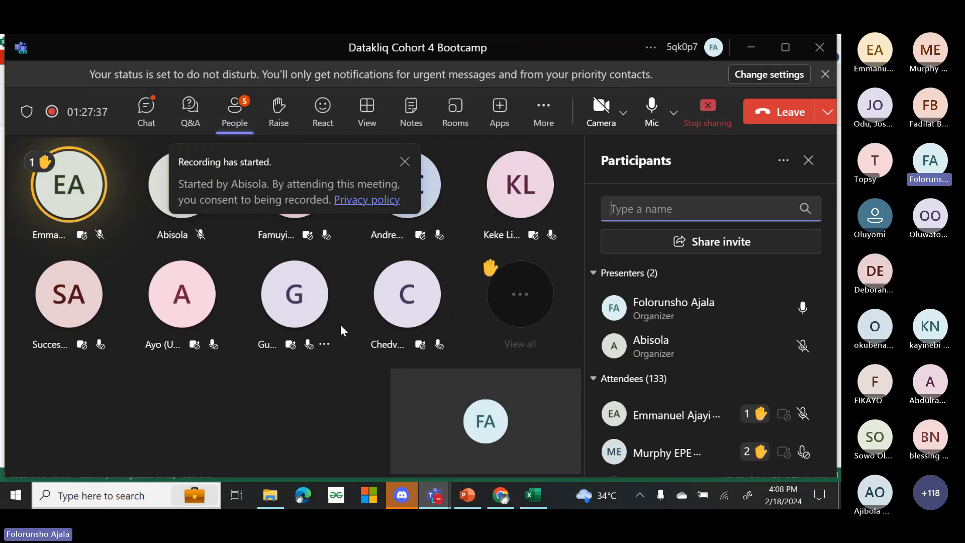
click(705, 108)
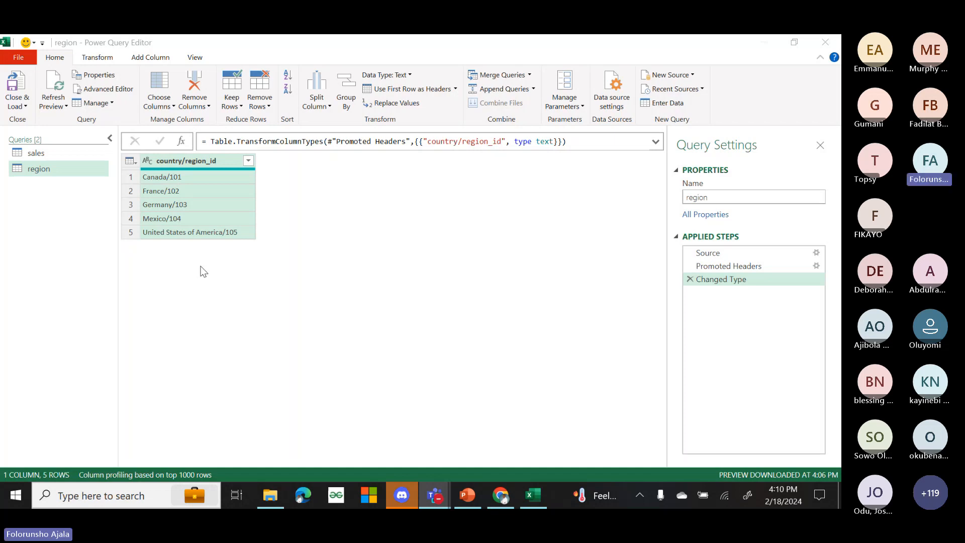
- Return to the Power Query Editor and split the country/region_id column at each occurrence of the custom delimiter "/"
click(190, 161)
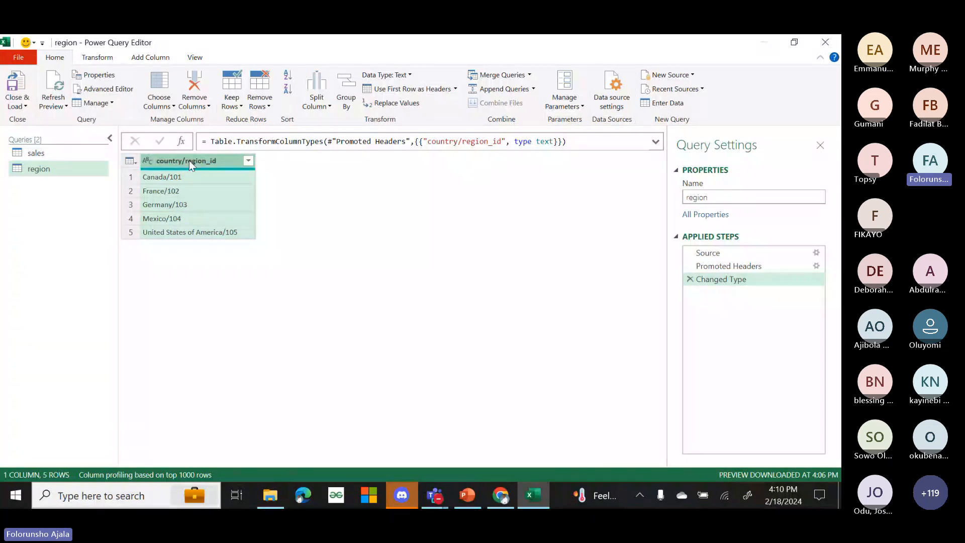
click(150, 57)
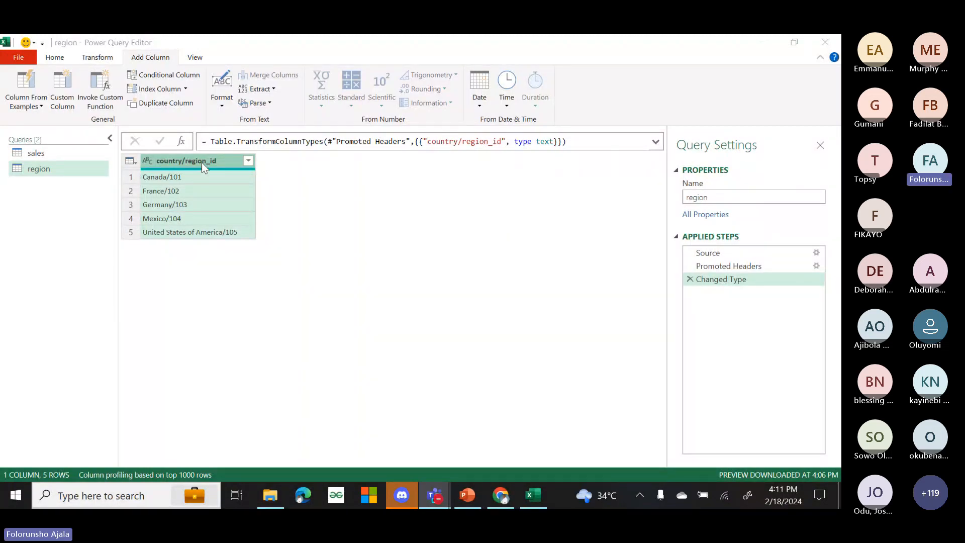
click(86, 67)
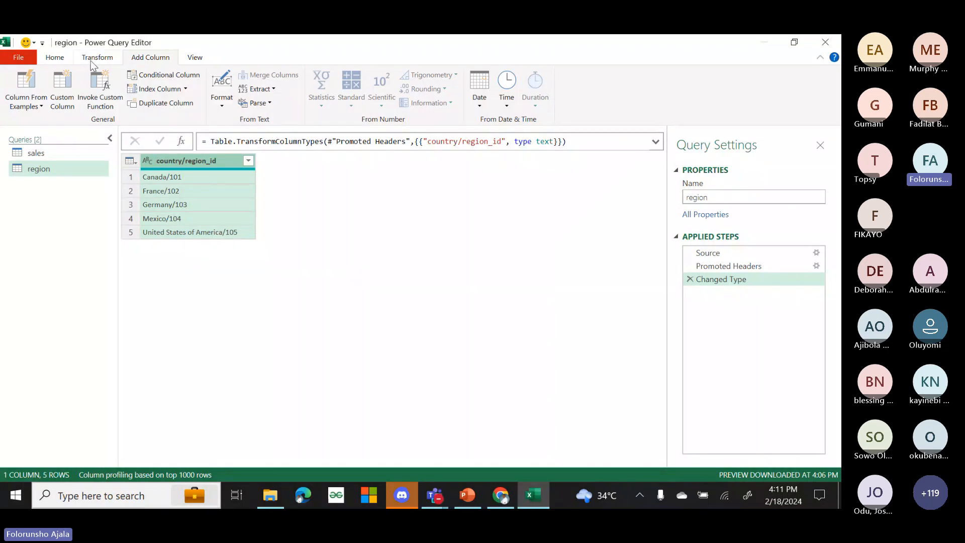
click(91, 61)
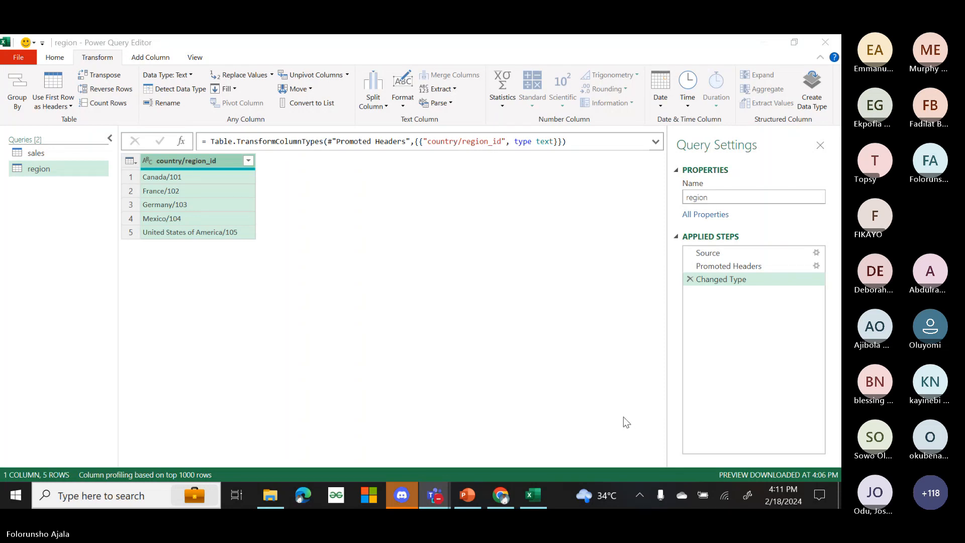
click(412, 208)
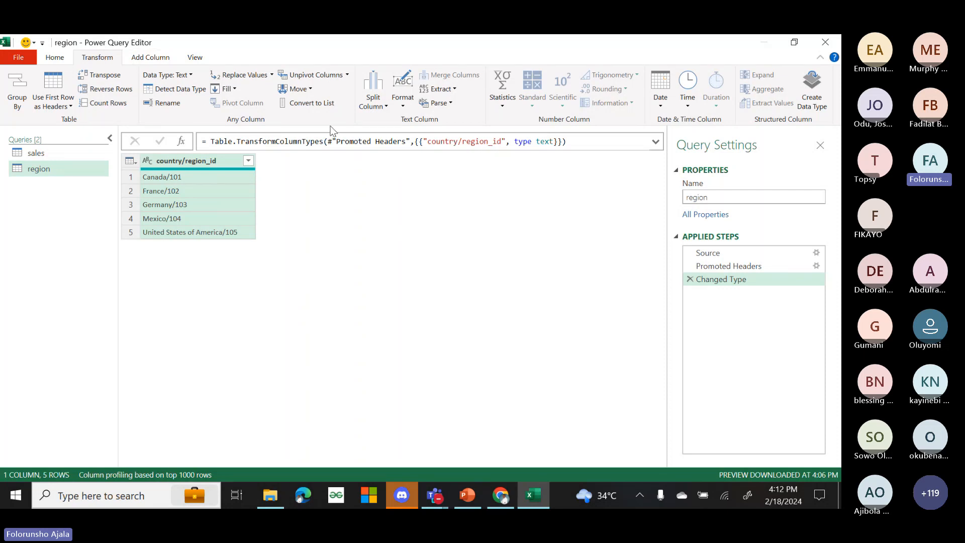
click(386, 107)
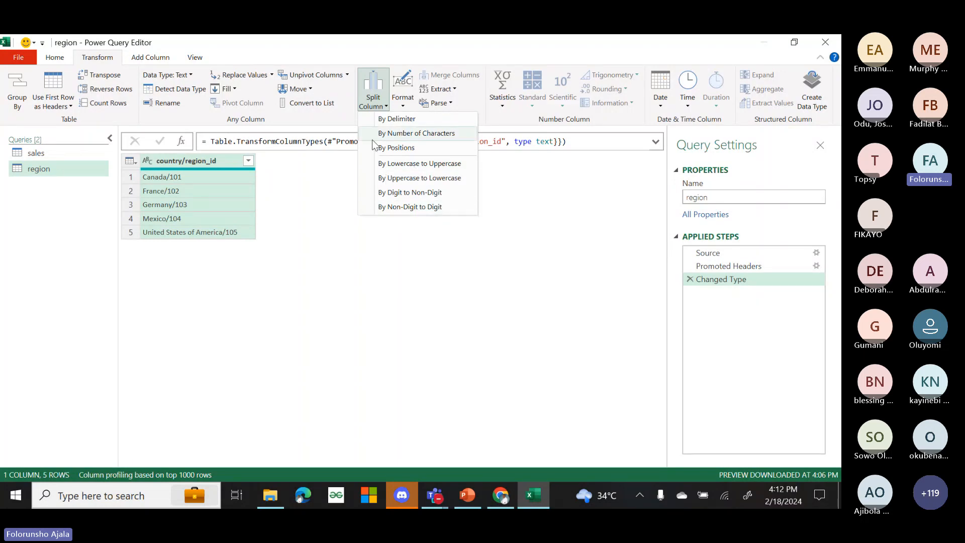
click(408, 120)
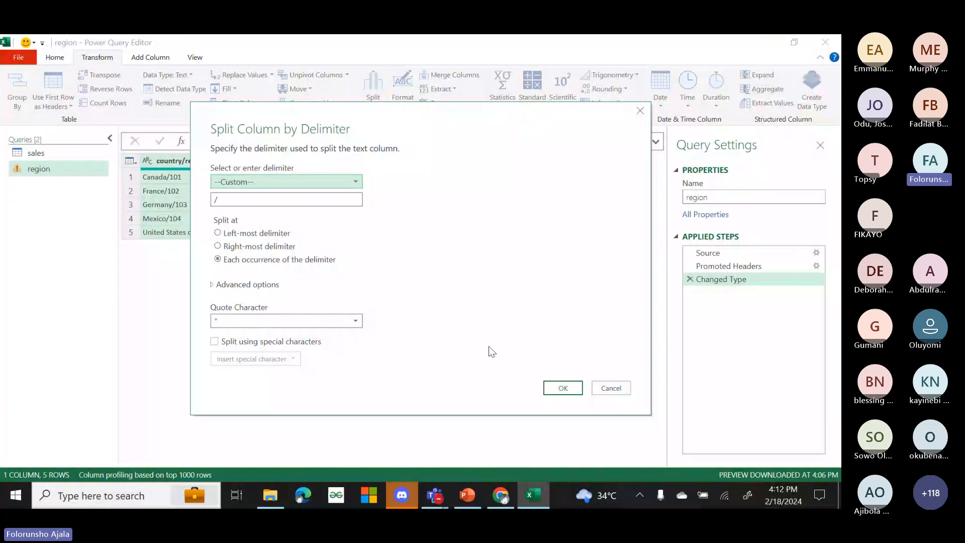
click(562, 388)
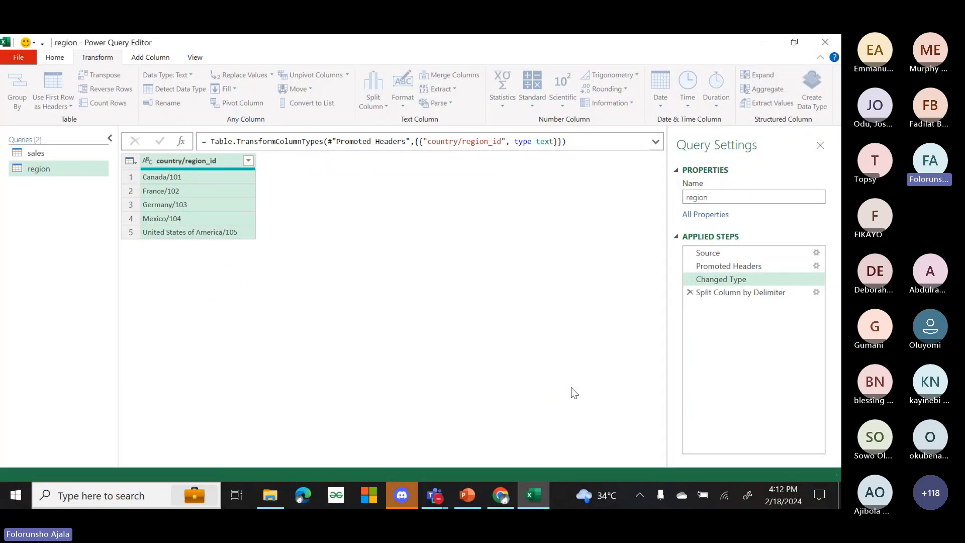
- Rename the country/region_id.1 column to country
double_click(224, 162)
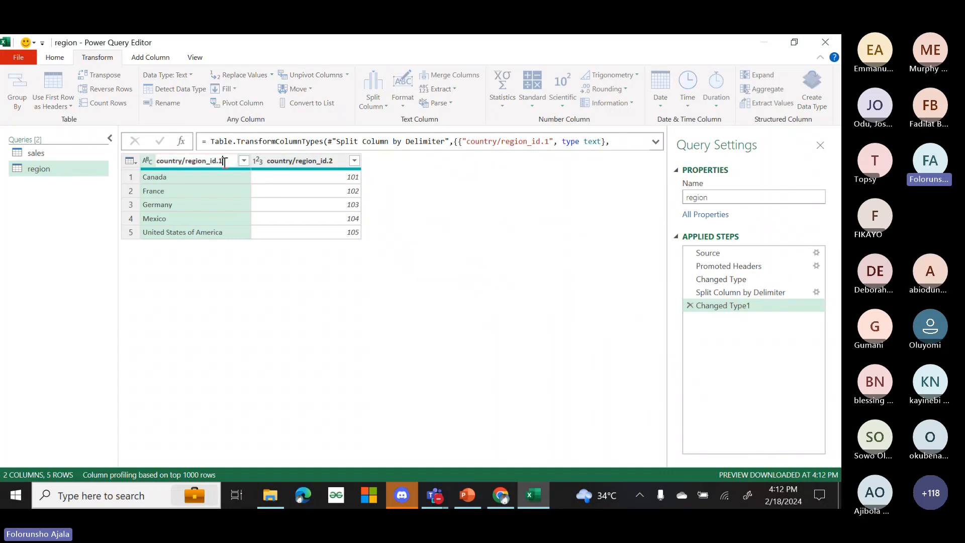
key(BackSpace)
key(BackSpace)
key(BackSpace)
key(BackSpace)
key(BackSpace)
key(BackSpace)
key(BackSpace)
key(BackSpace)
key(BackSpace)
key(BackSpace)
key(BackSpace)
key(BackSpace)
key(BackSpace)
key(BackSpace)
key(BackSpace)
key(BackSpace)
key(BackSpace)
key(BackSpace)
key(BackSpace)
text(re)
key(BackSpace)
key(BackSpace)
text(country)
key(Return)
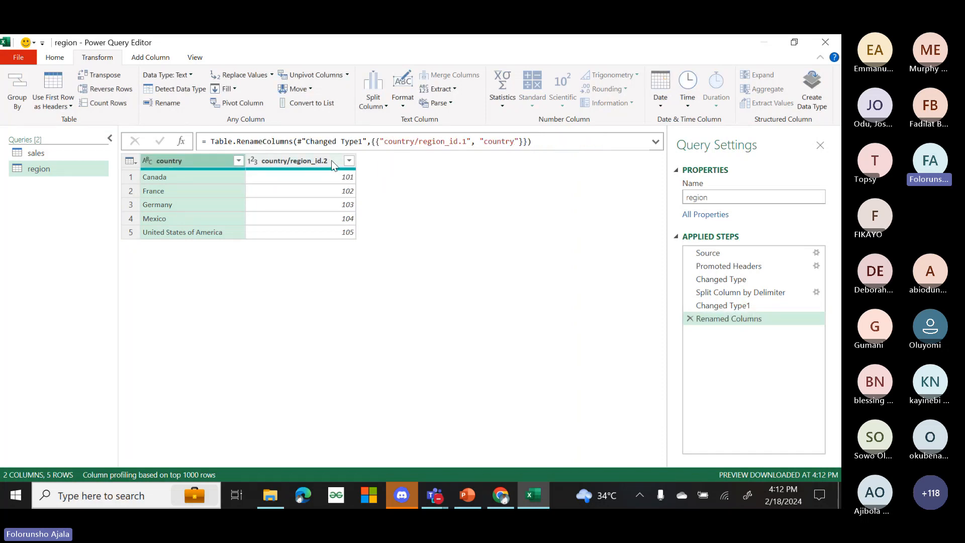
- Rename the country/region_id.2 column to country_id and change its data type to Text
double_click(332, 162)
key(BackSpace)
text(country)
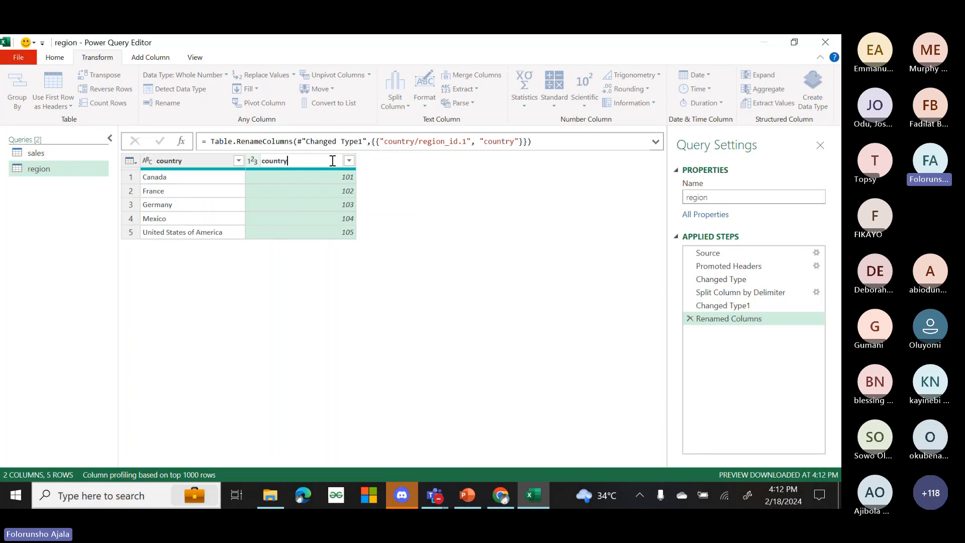
text(_id)
key(Return)
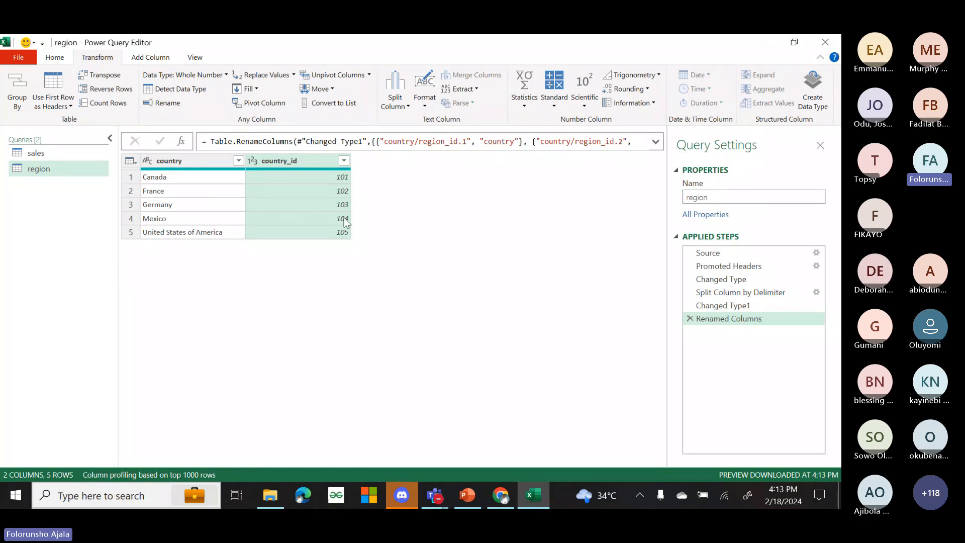
click(253, 162)
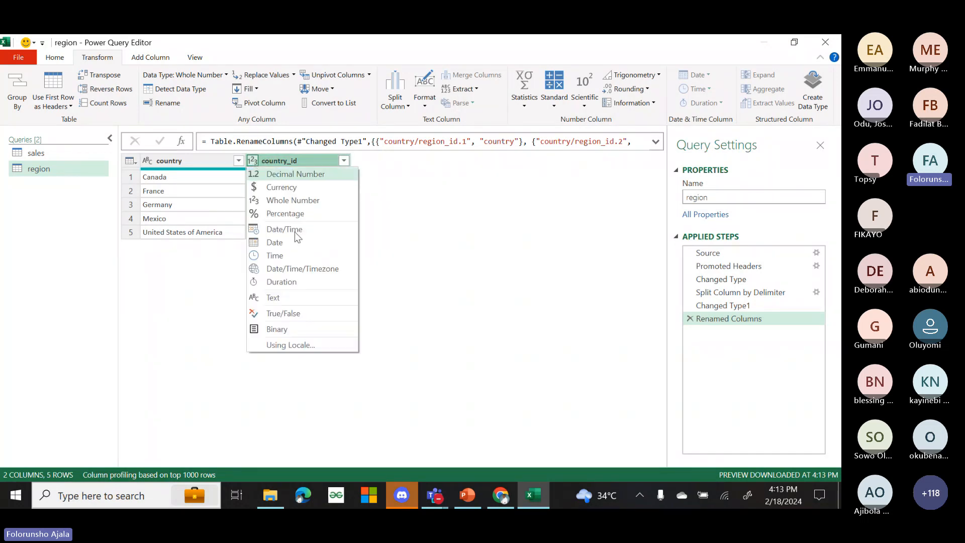
click(271, 298)
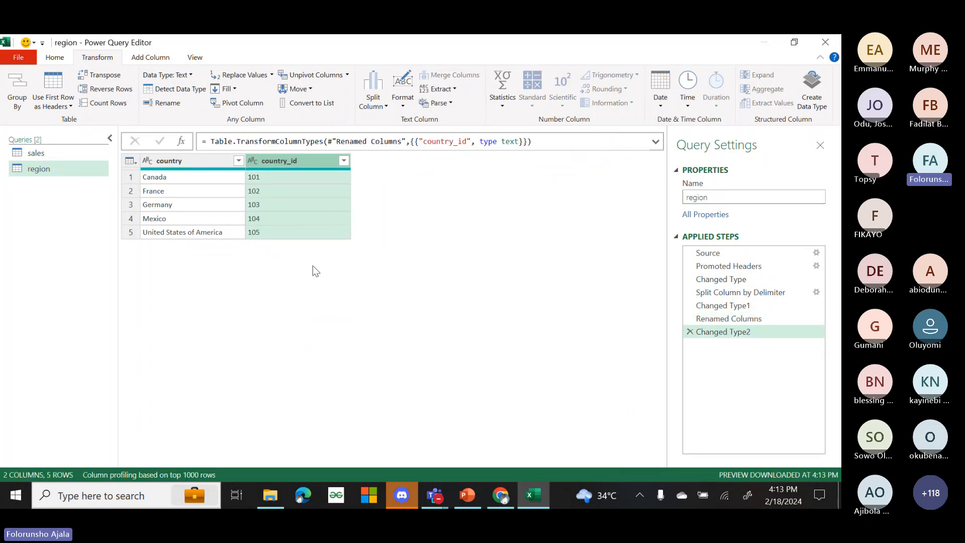
- Close the editor and load the region query as a table in a new worksheet
click(55, 60)
click(26, 107)
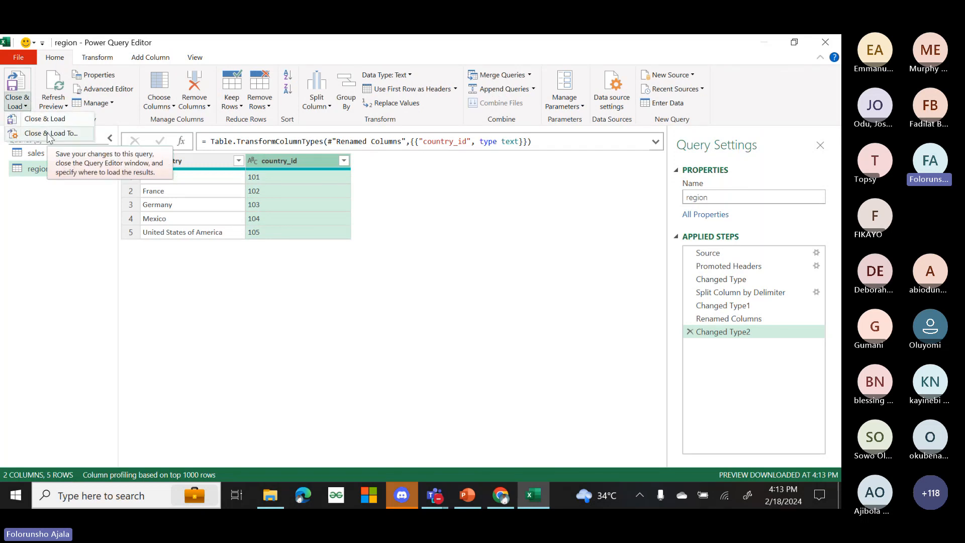
click(48, 134)
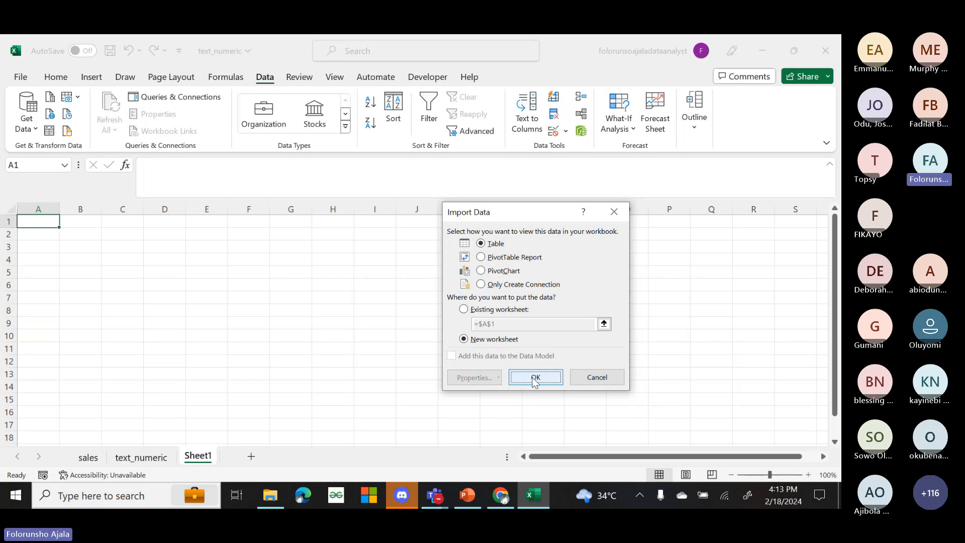
click(536, 378)
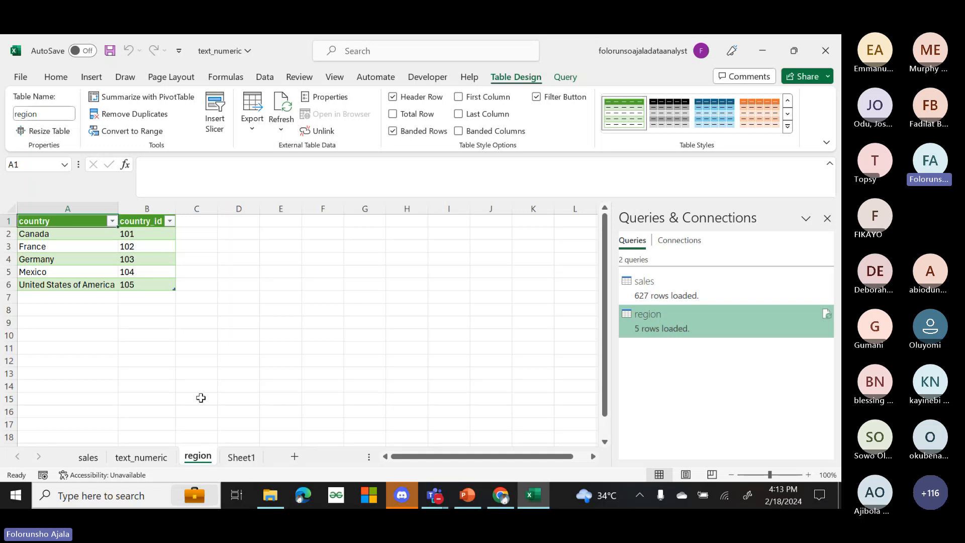
- Compare the region, text_numeric, sales and Sheet1 worksheets, ending on the region sheet
click(241, 457)
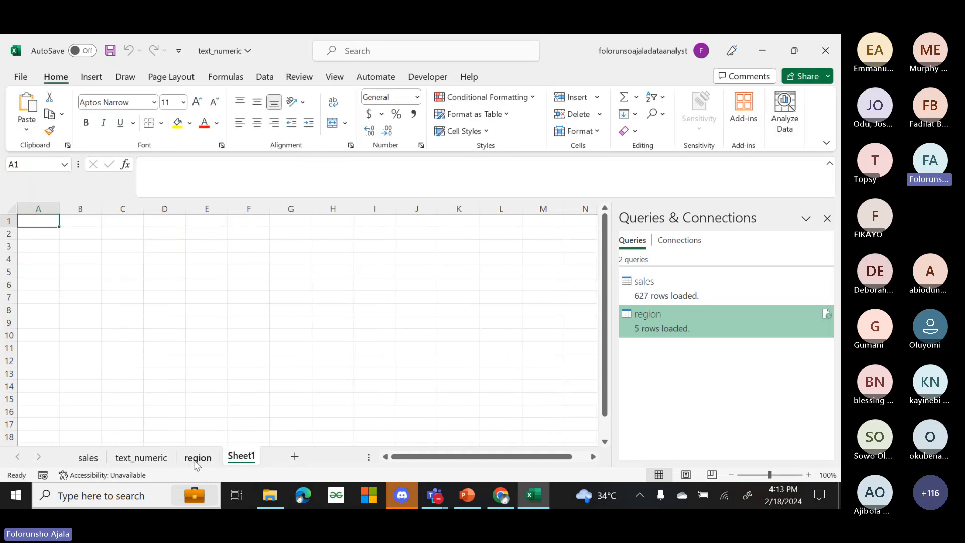
click(195, 459)
click(138, 459)
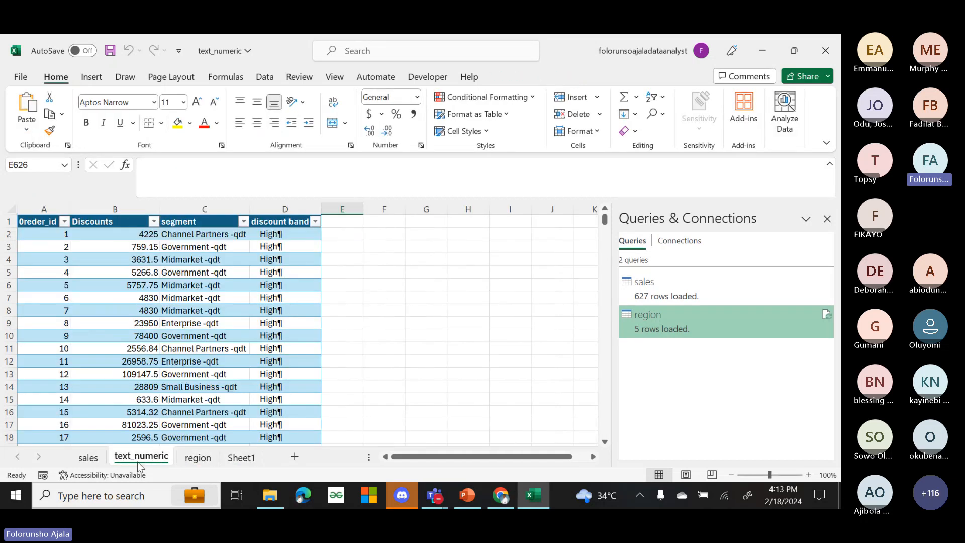
click(83, 460)
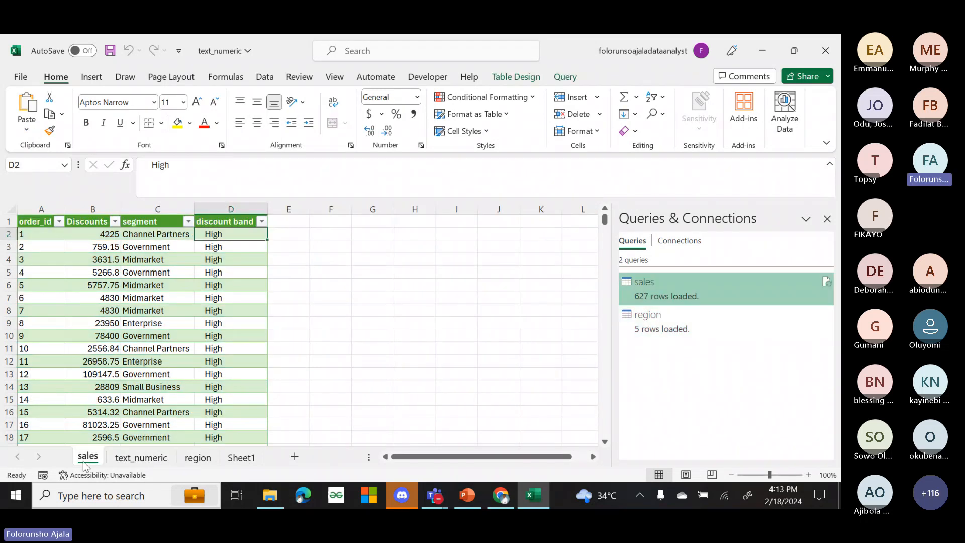
click(150, 460)
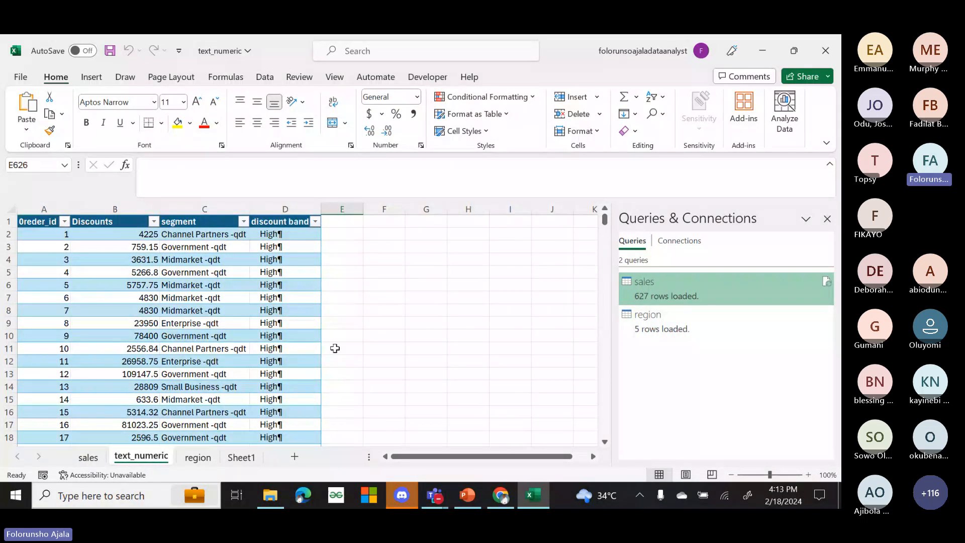
click(198, 456)
click(241, 457)
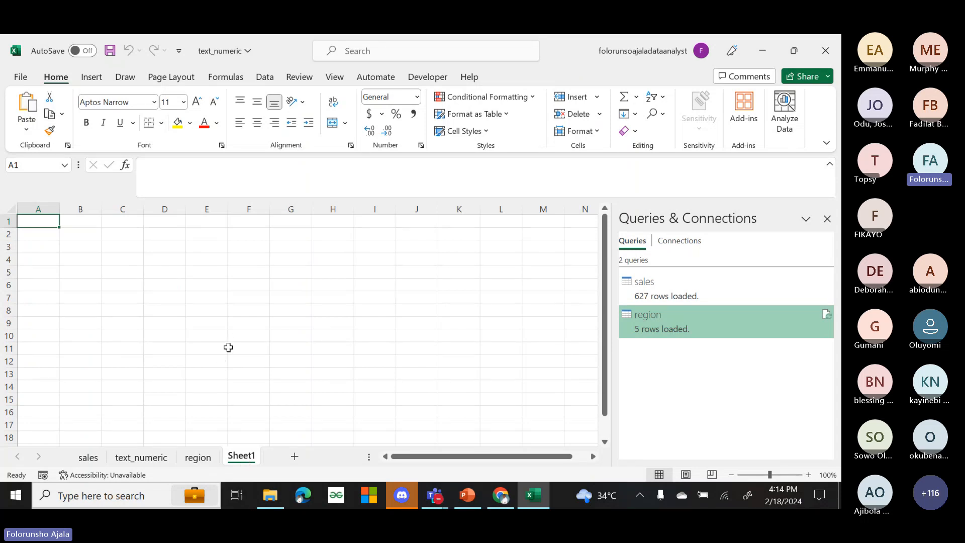
click(204, 458)
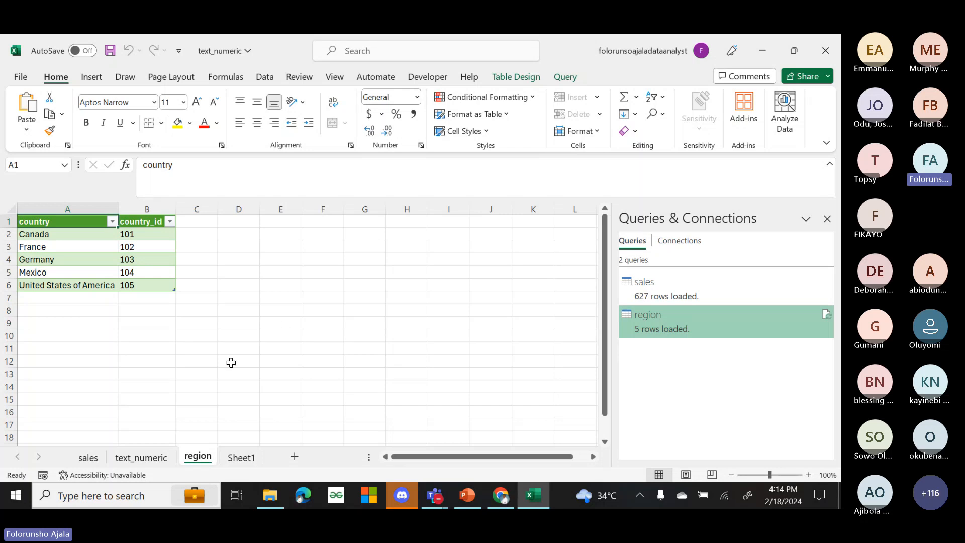
click(240, 458)
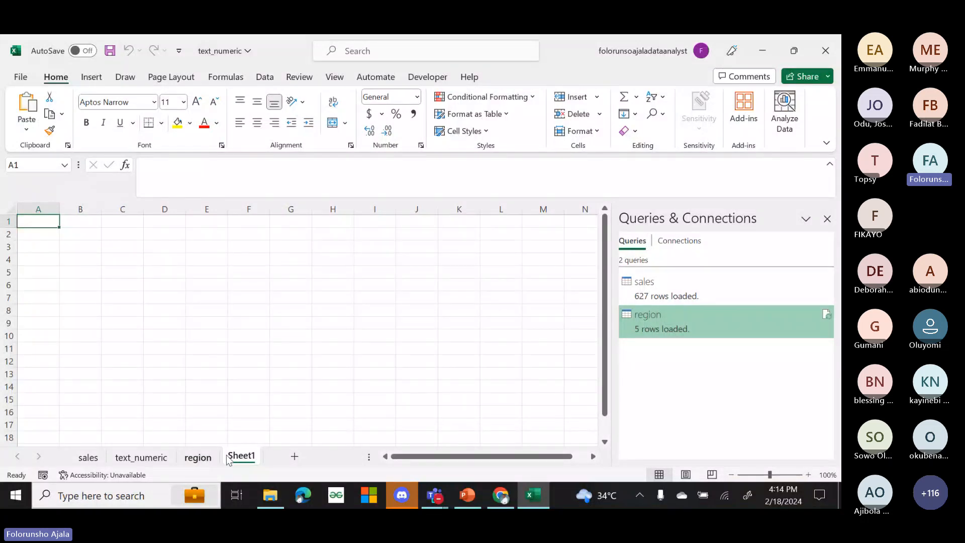
click(203, 458)
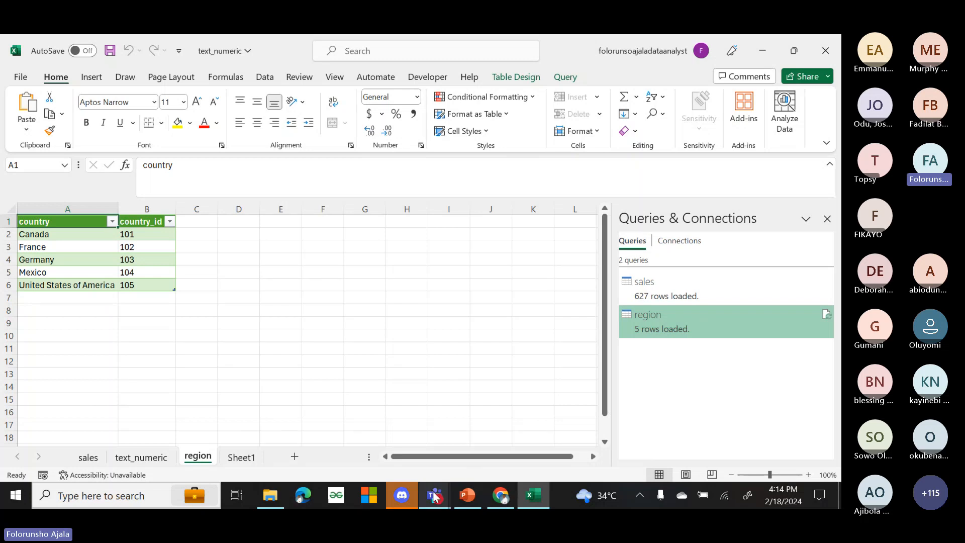
- Switch to the Teams meeting window, check the attendees with raised hands and dismiss the recording notice
mouse_move(435, 496)
click(378, 453)
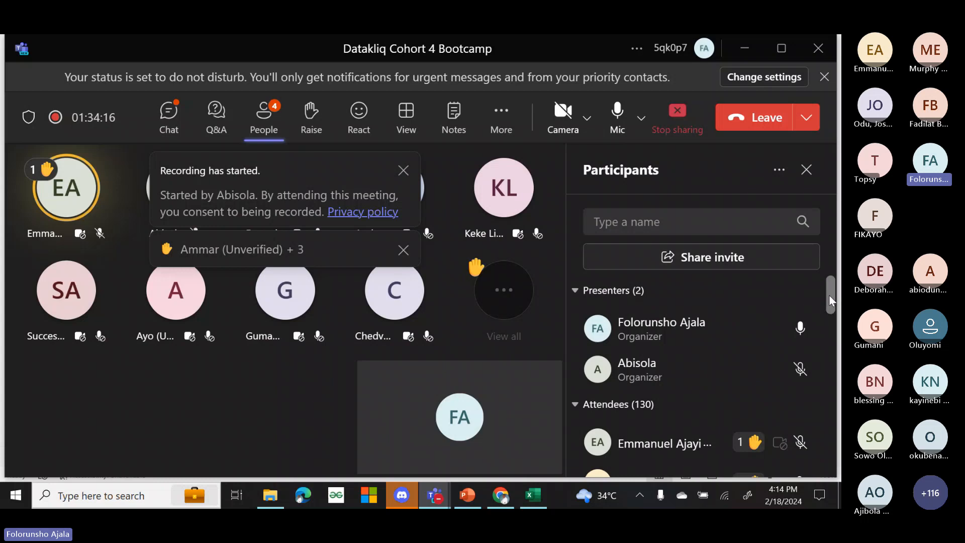
drag(829, 296, 828, 318)
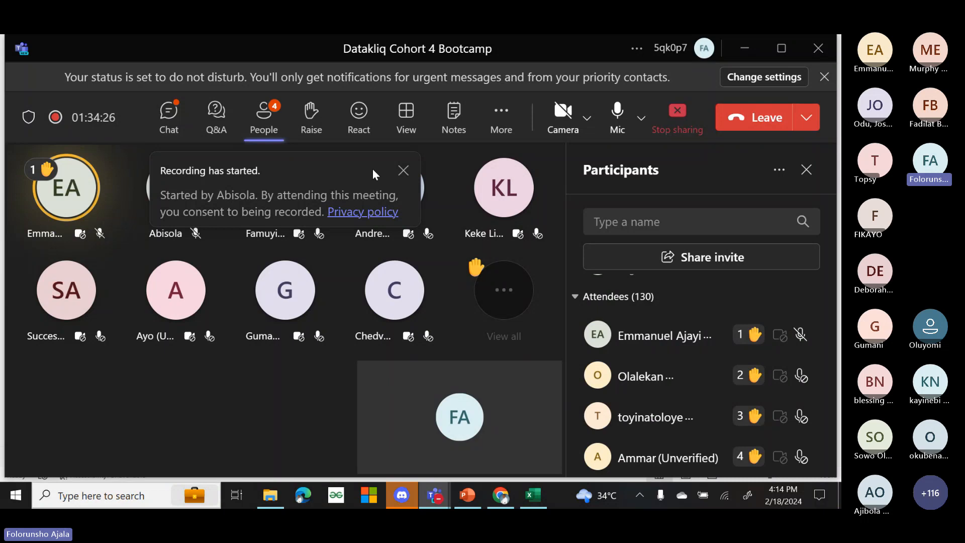
click(403, 171)
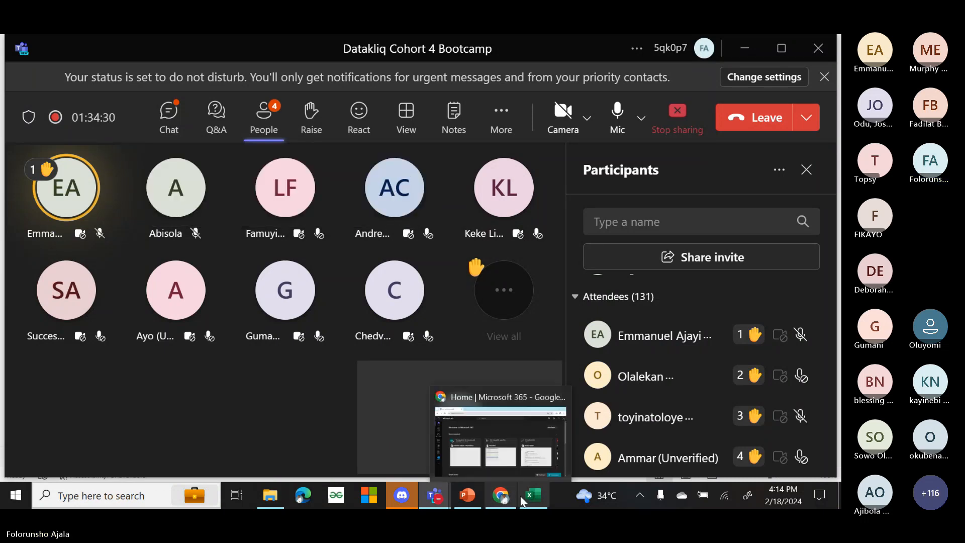
- Open the source region file from the dim folder of power query session and select the first empty cell below its list, A7
mouse_move(529, 497)
click(524, 466)
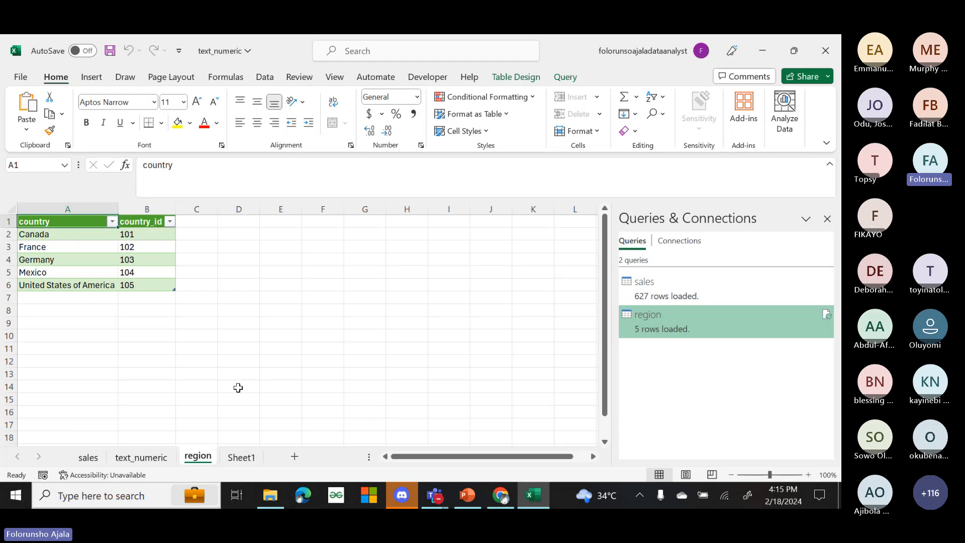
click(270, 497)
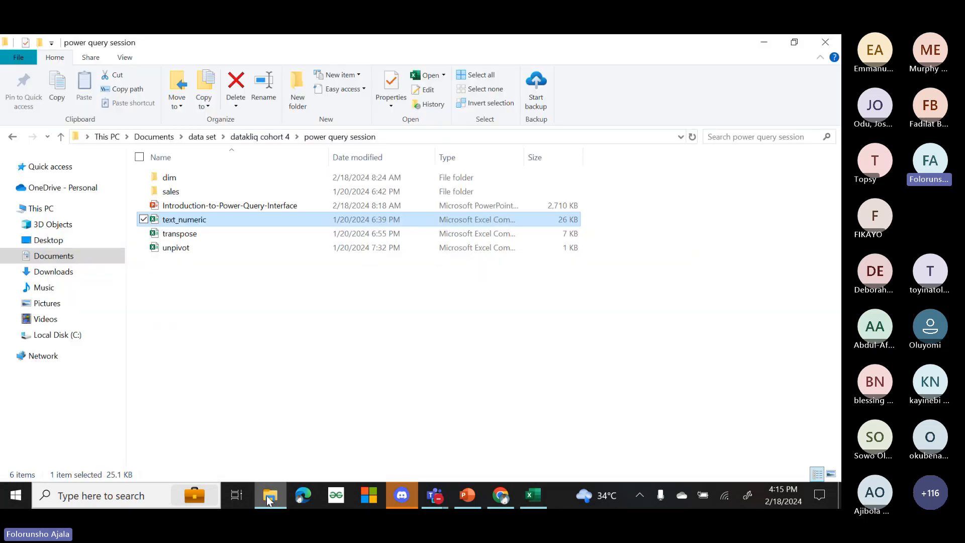
double_click(185, 178)
click(189, 206)
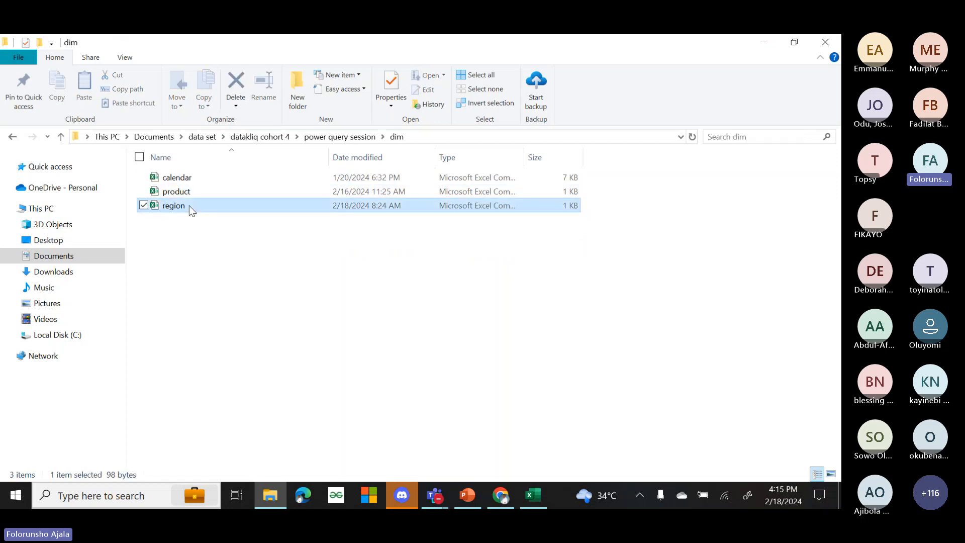
double_click(197, 211)
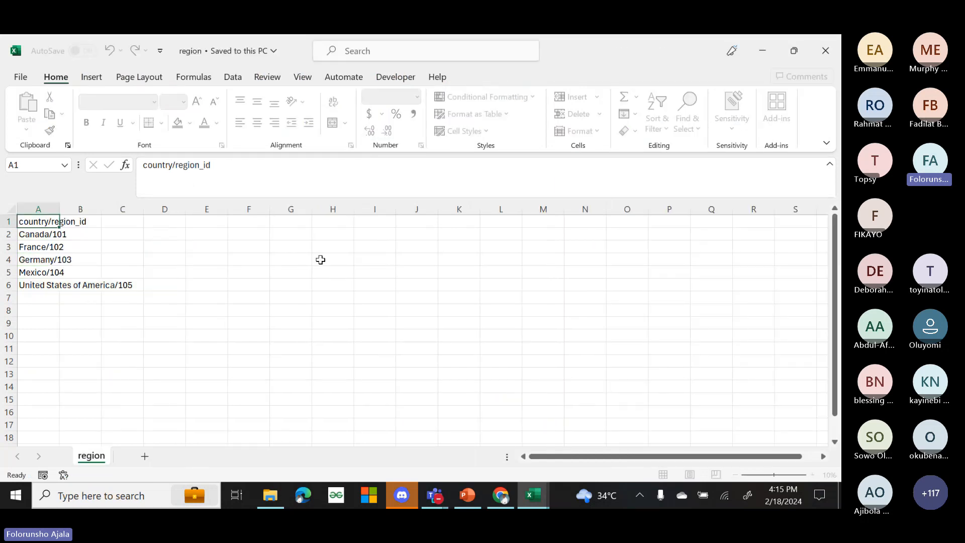
click(31, 298)
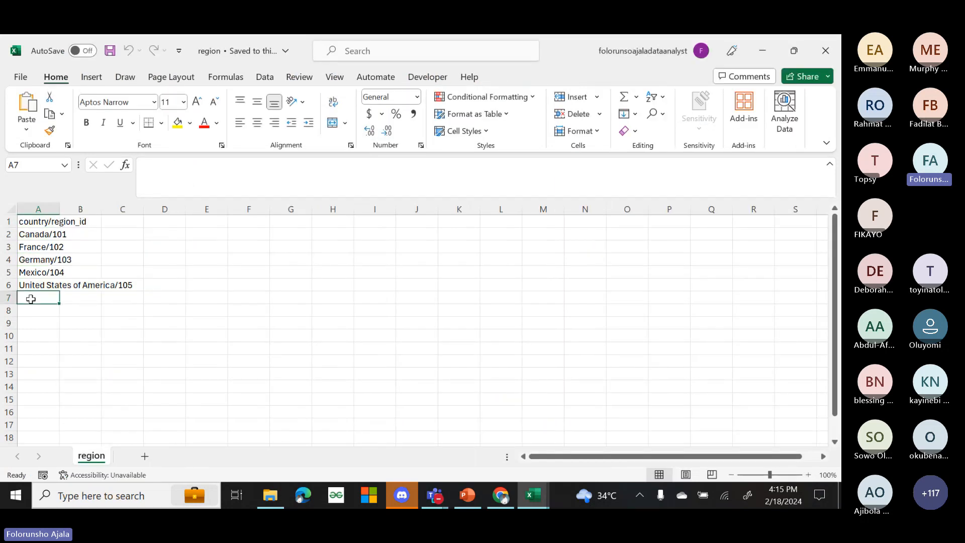
- Add spain/106 in cell A7 of the source region list, then save and close the file
text(spa)
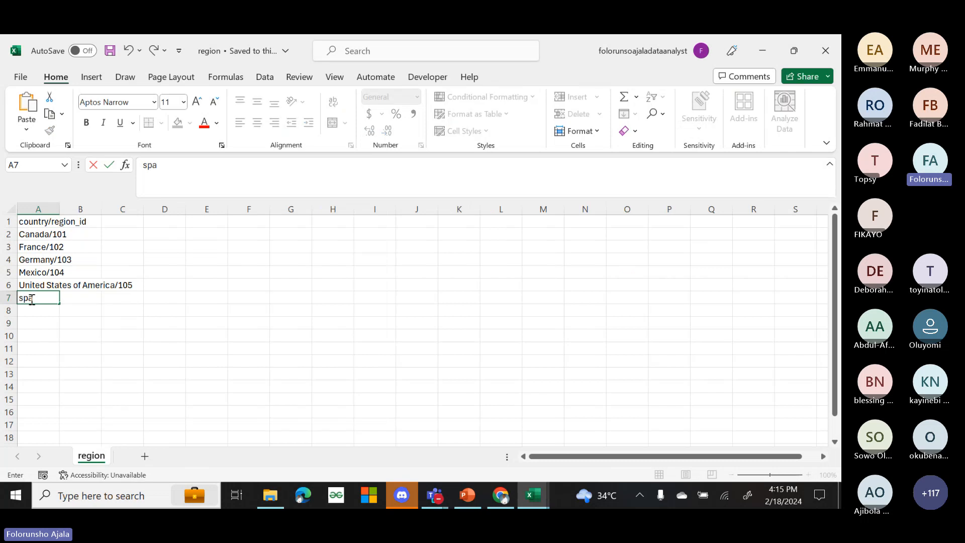
key(BackSpace)
text(ain/10)
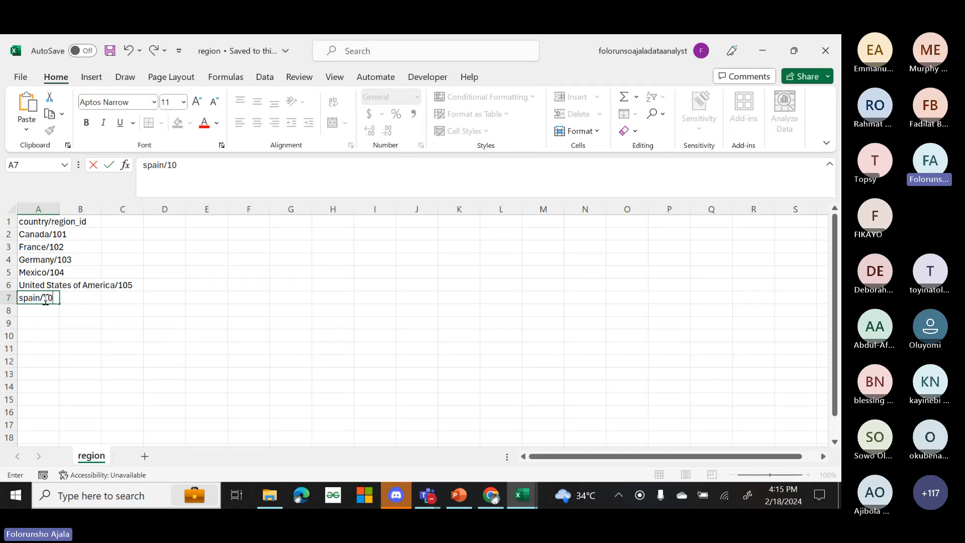
text(6)
key(Return)
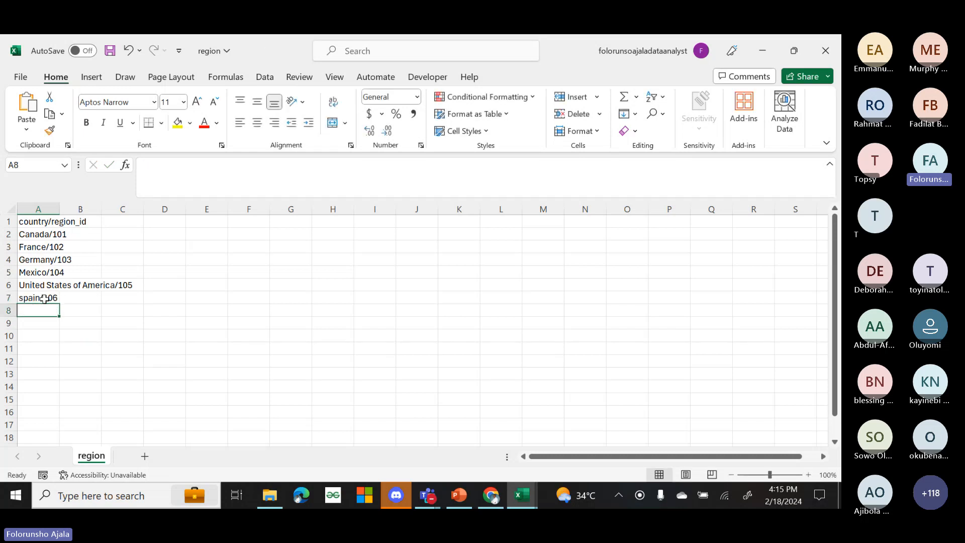
key(ctrl+s)
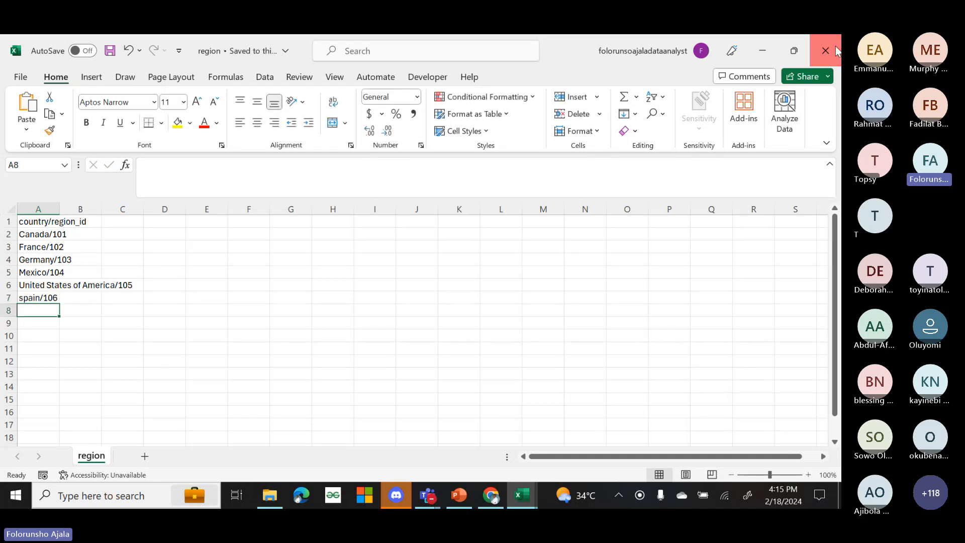
click(836, 51)
- Refresh the region query in the text_numeric workbook to bring in the added source row
click(243, 398)
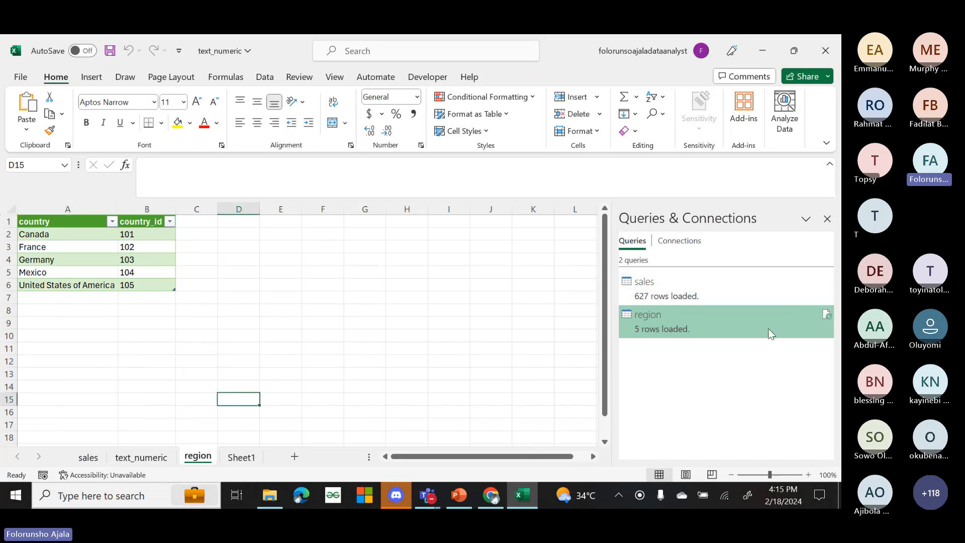
click(827, 317)
click(283, 364)
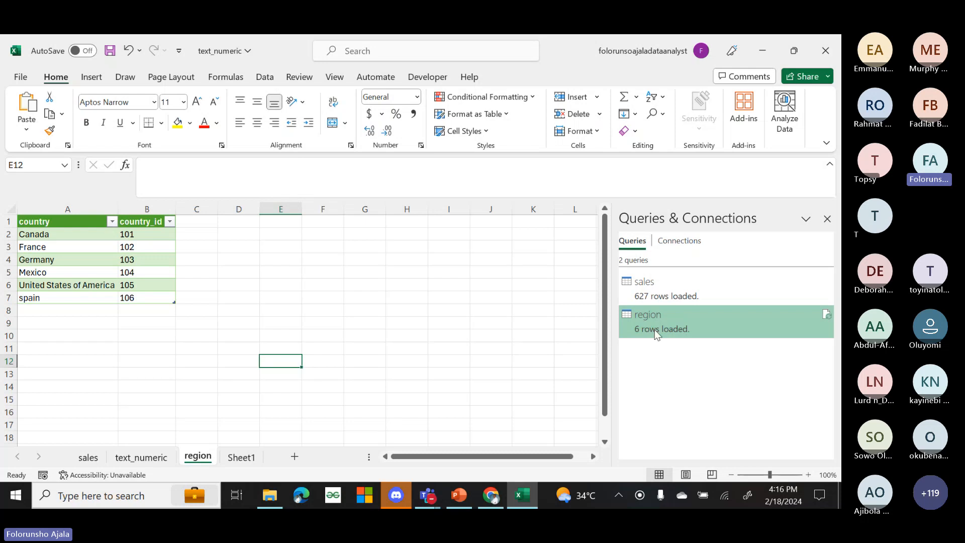
- Import the product CSV file from the dim folder and open it in Power Query for transformation
click(263, 80)
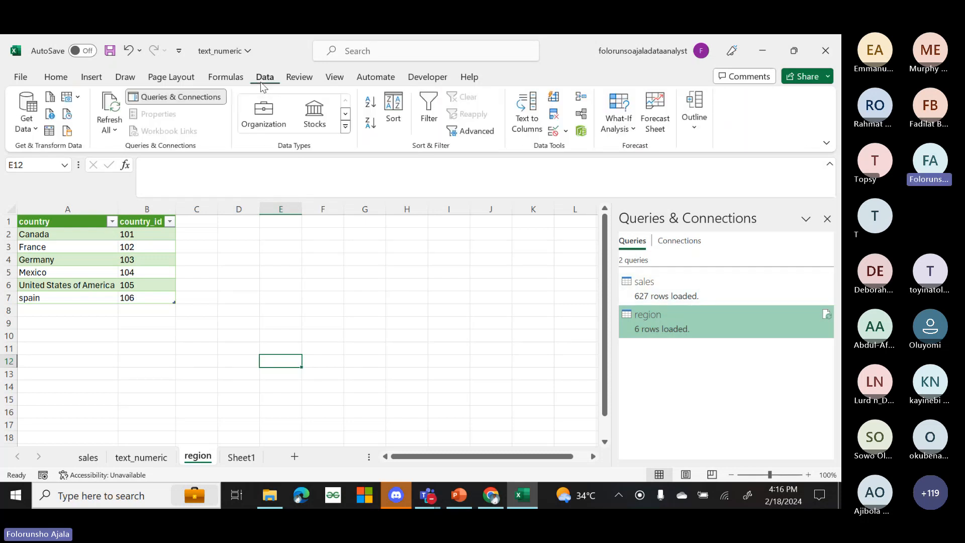
click(37, 130)
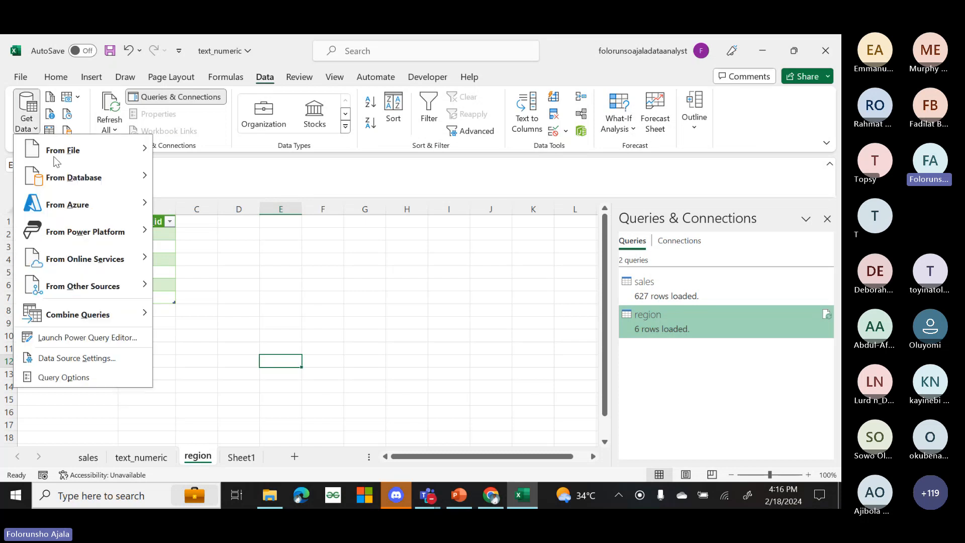
mouse_move(91, 148)
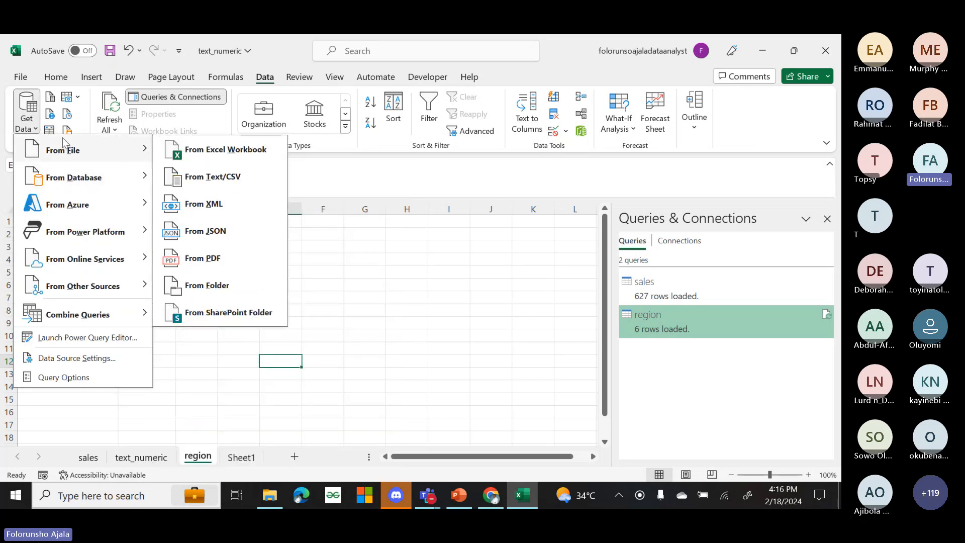
click(211, 183)
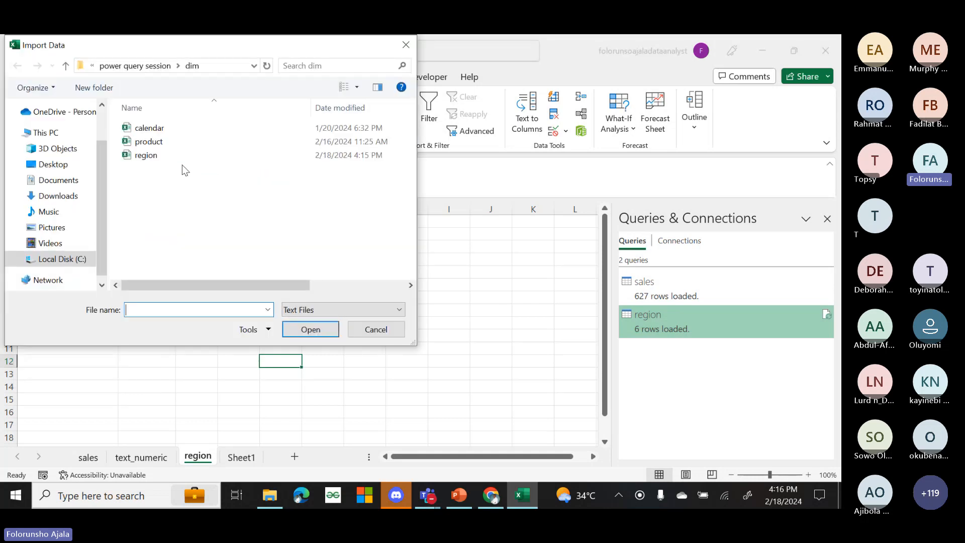
click(150, 143)
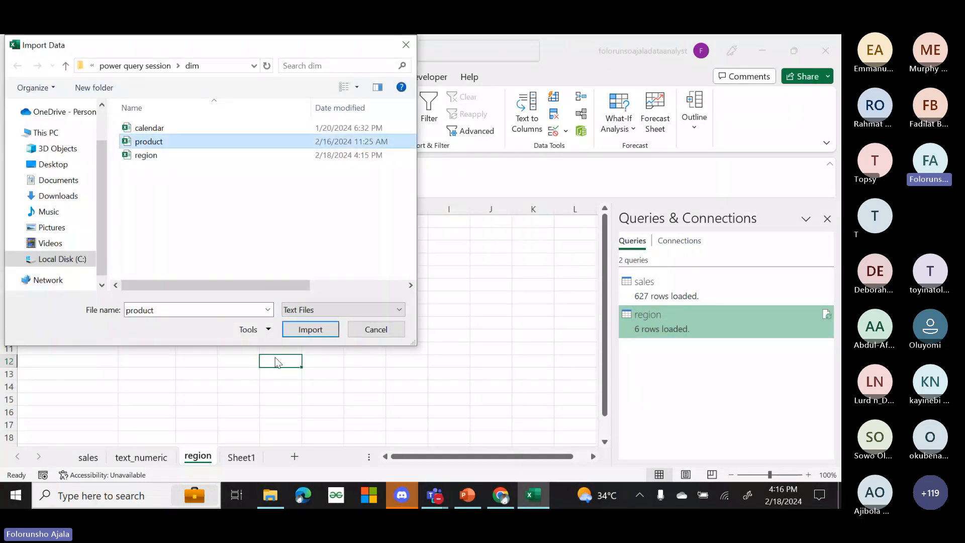
click(318, 331)
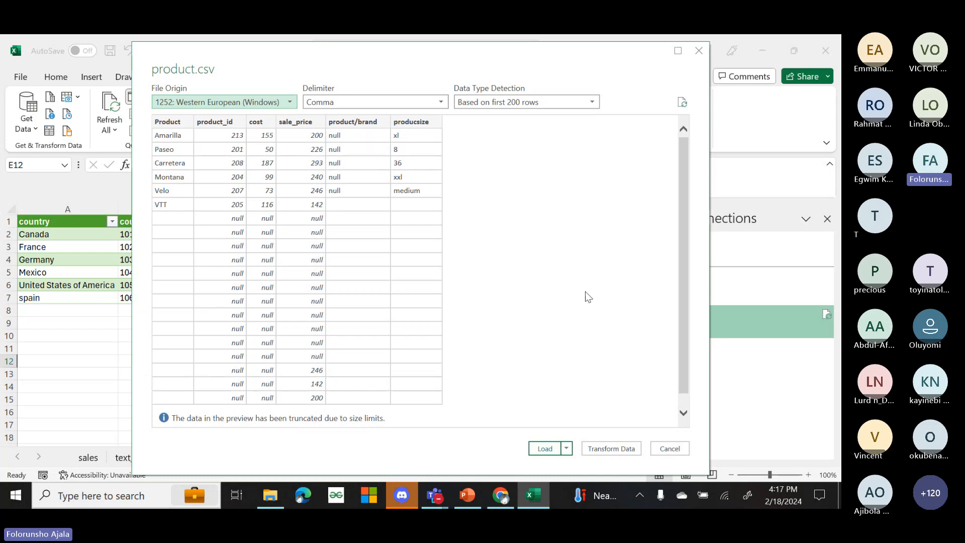
click(615, 451)
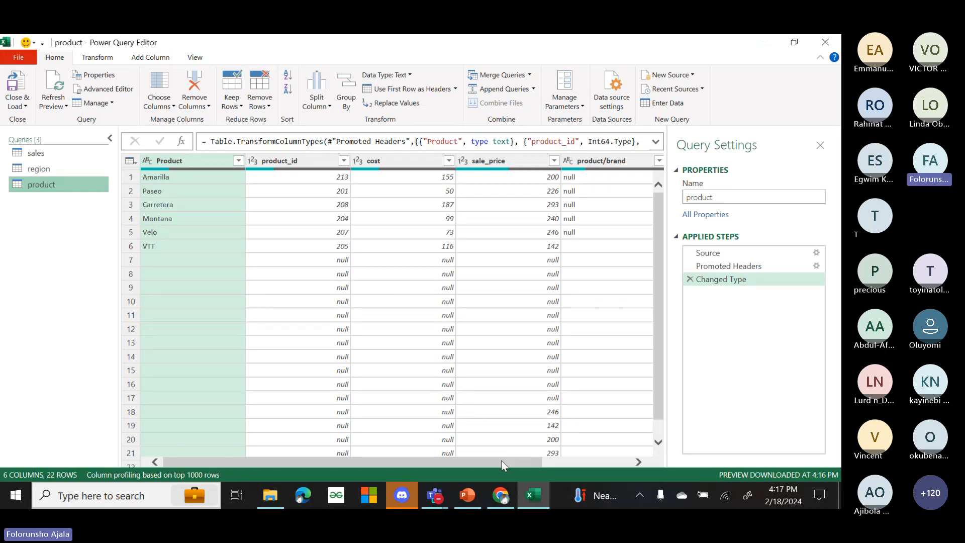
- Examine all columns and rows of the product query for null values and blank rows
drag(505, 456, 363, 430)
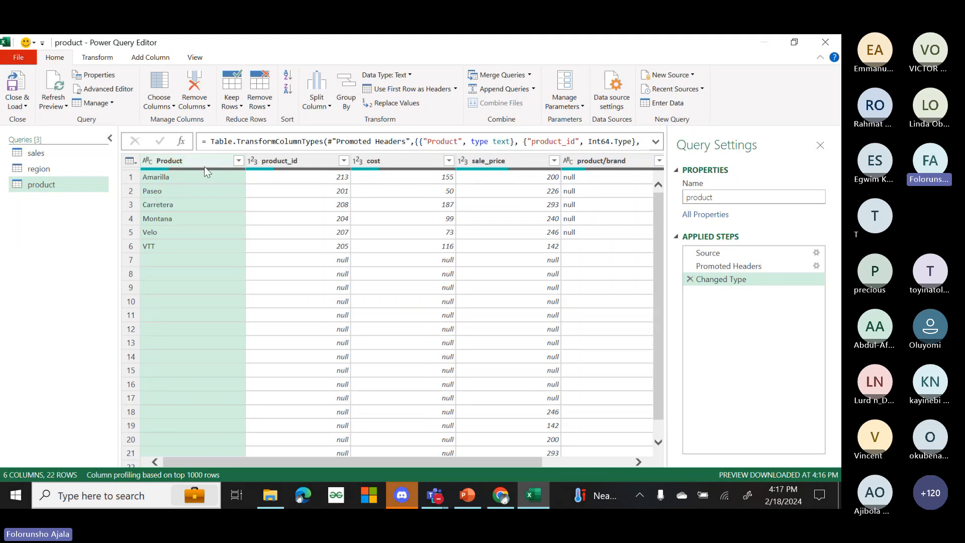
mouse_move(196, 170)
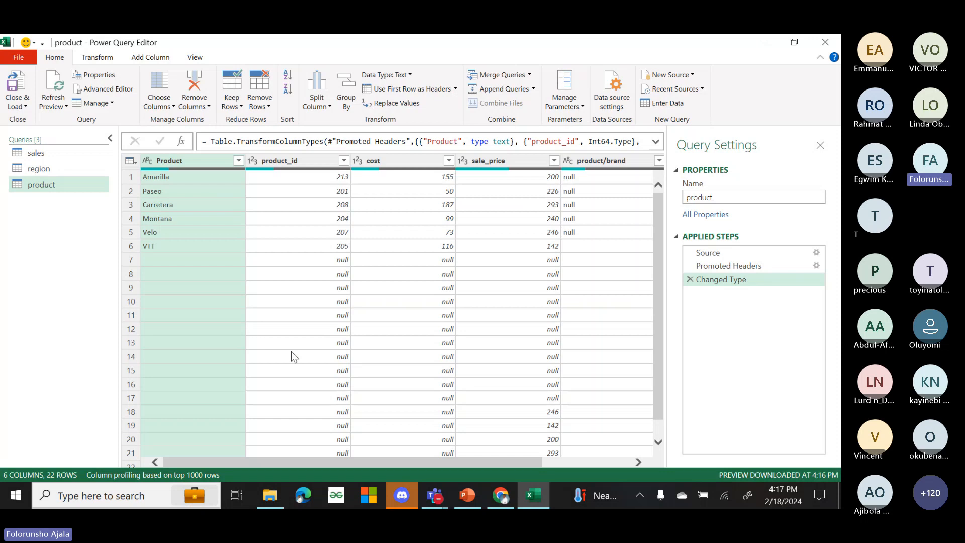
drag(490, 459, 634, 418)
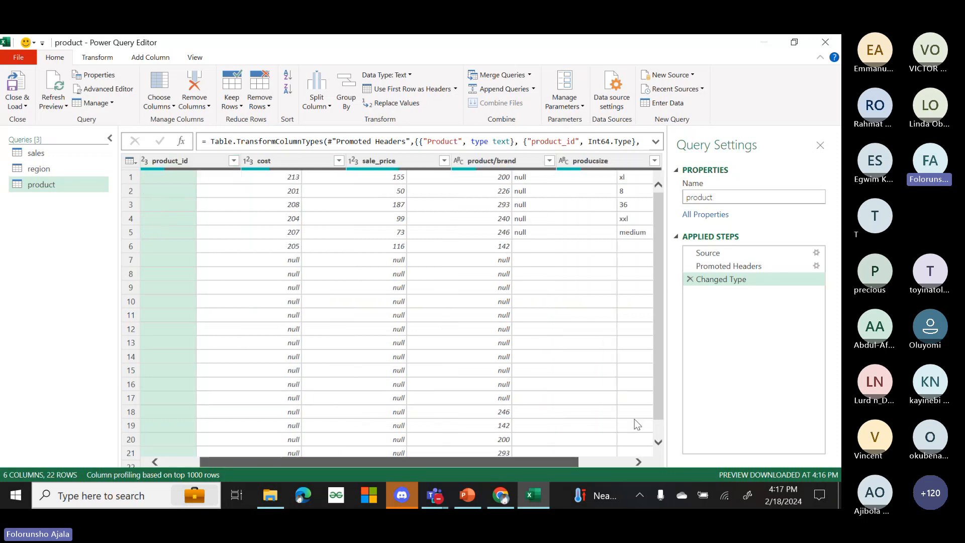
drag(656, 238, 219, 472)
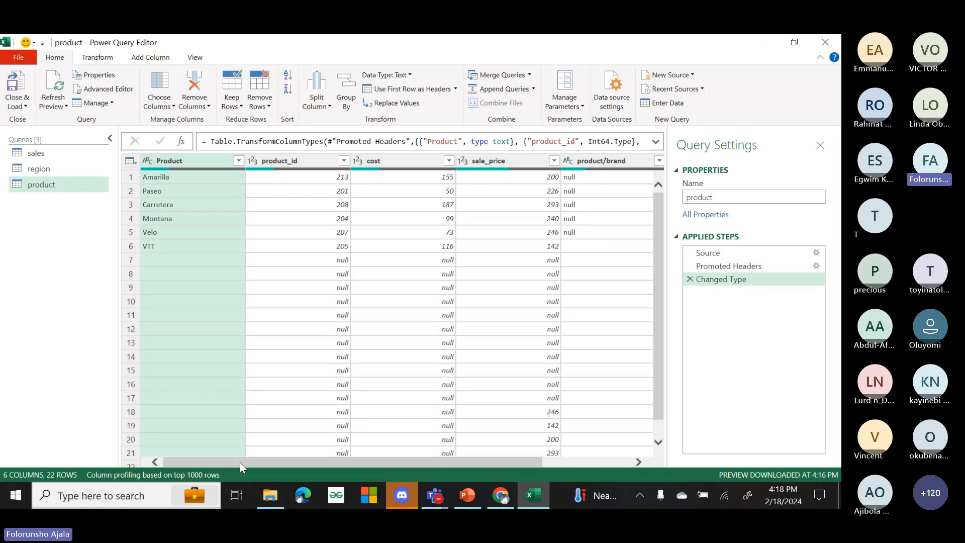
drag(240, 462, 167, 426)
drag(659, 288, 659, 401)
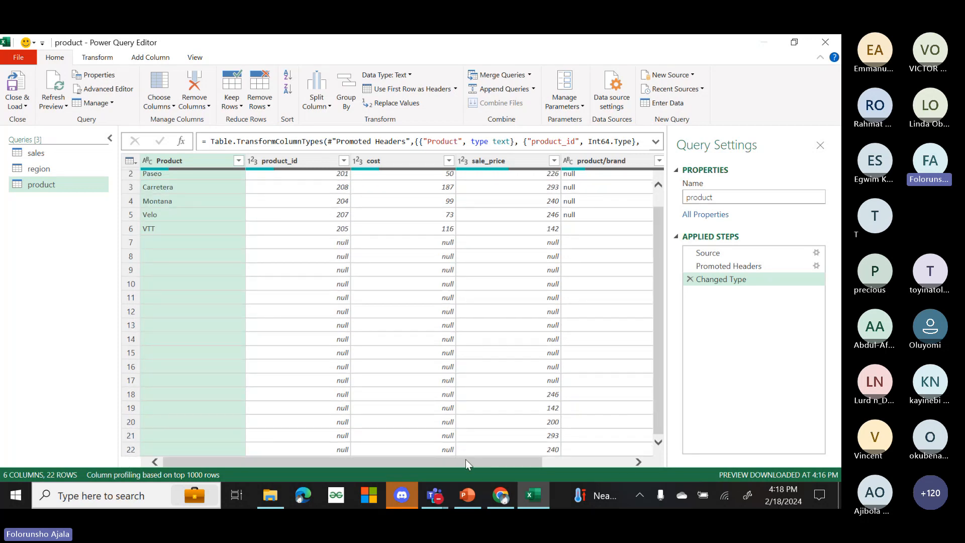
drag(465, 459, 250, 286)
drag(661, 230, 647, 173)
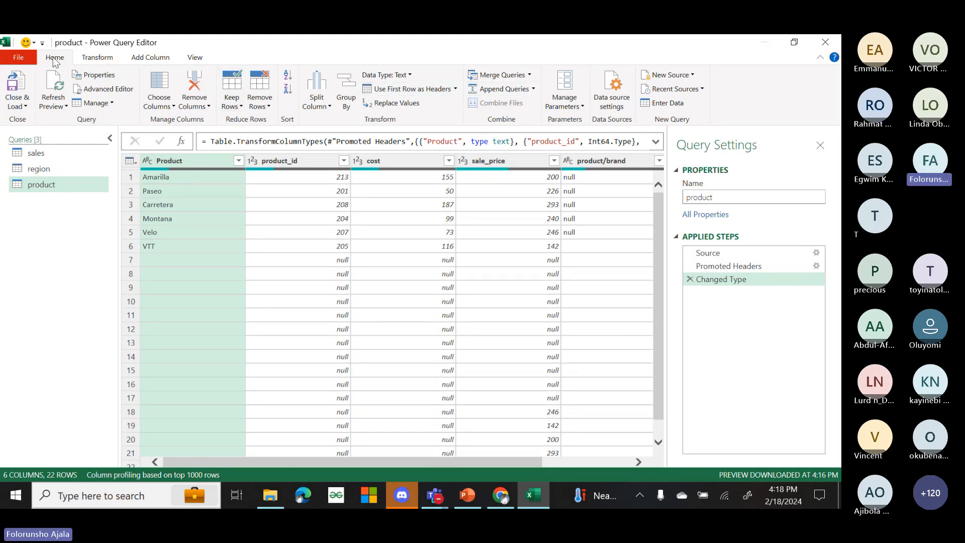
click(92, 61)
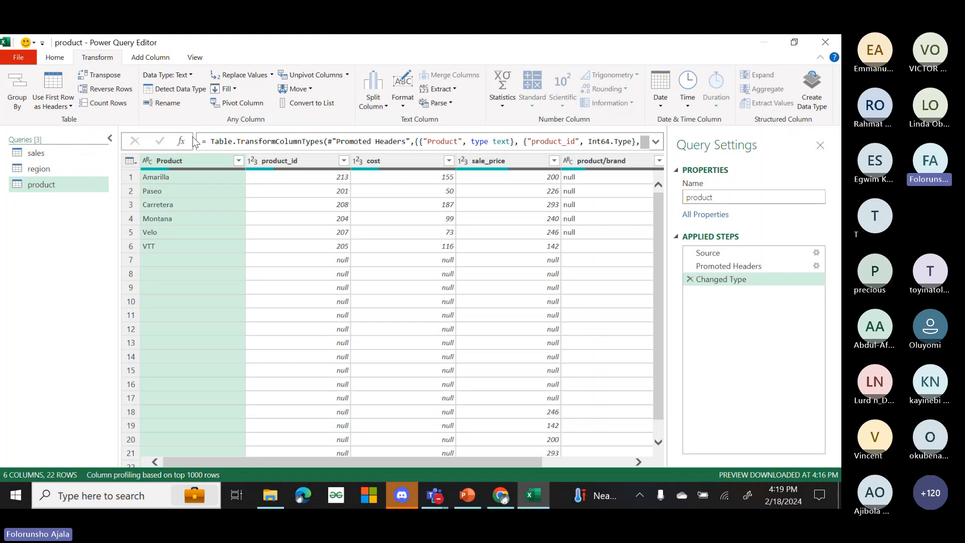
click(55, 58)
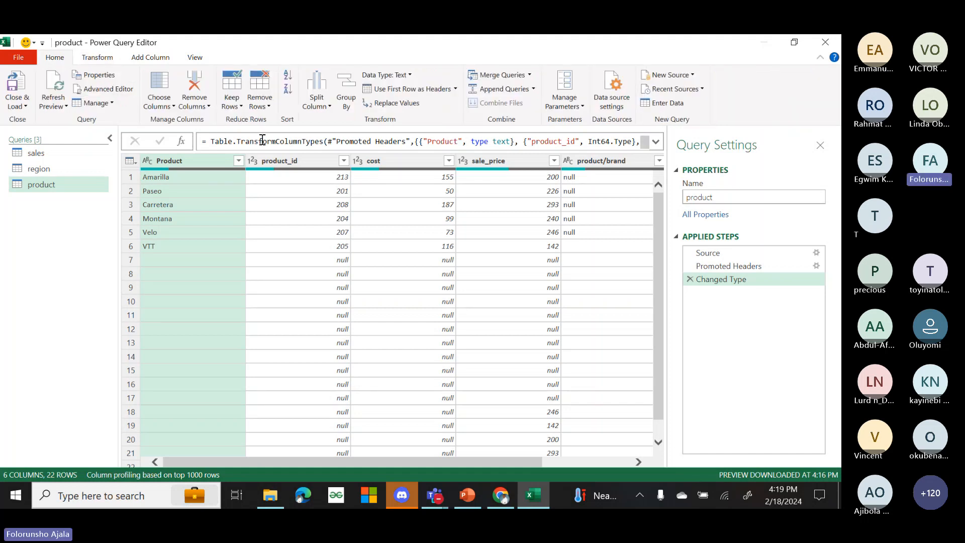
click(242, 106)
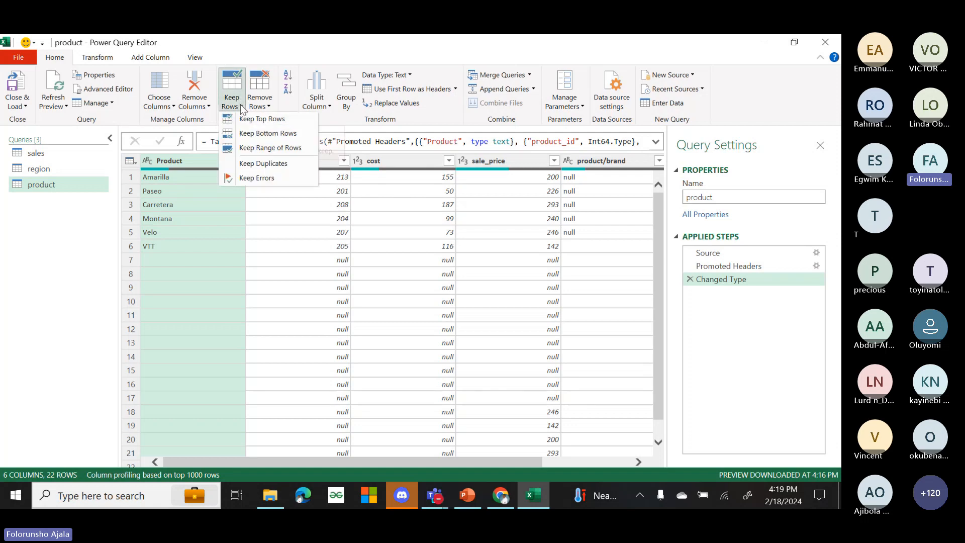
click(269, 108)
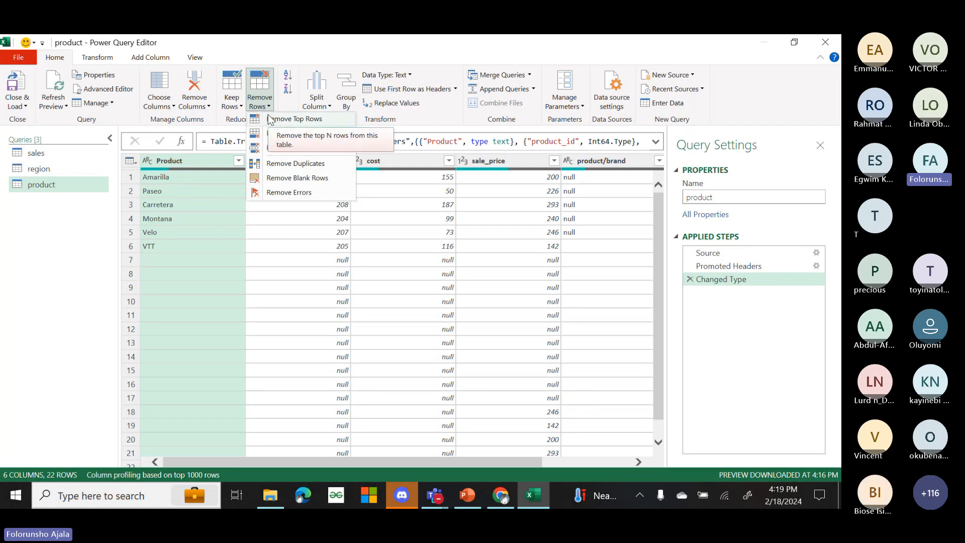
click(240, 106)
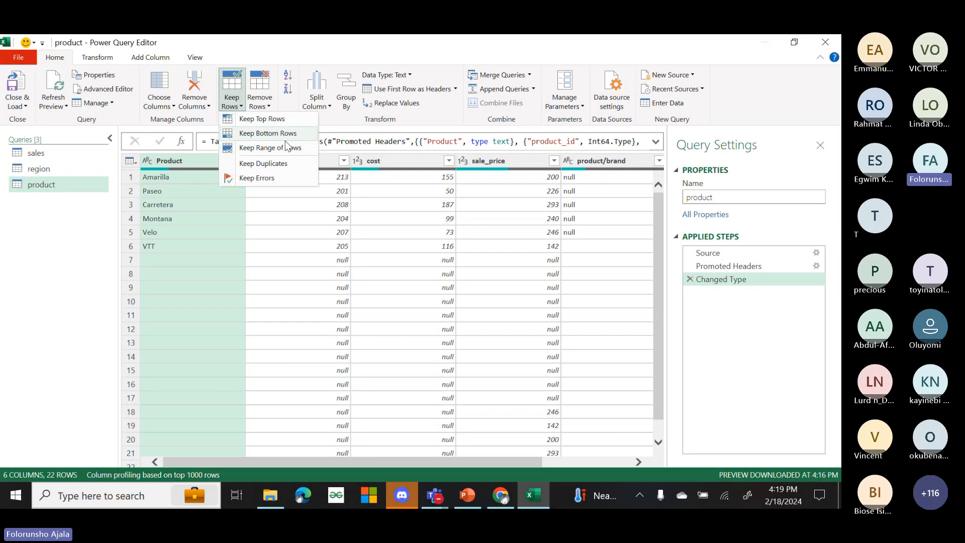
click(242, 106)
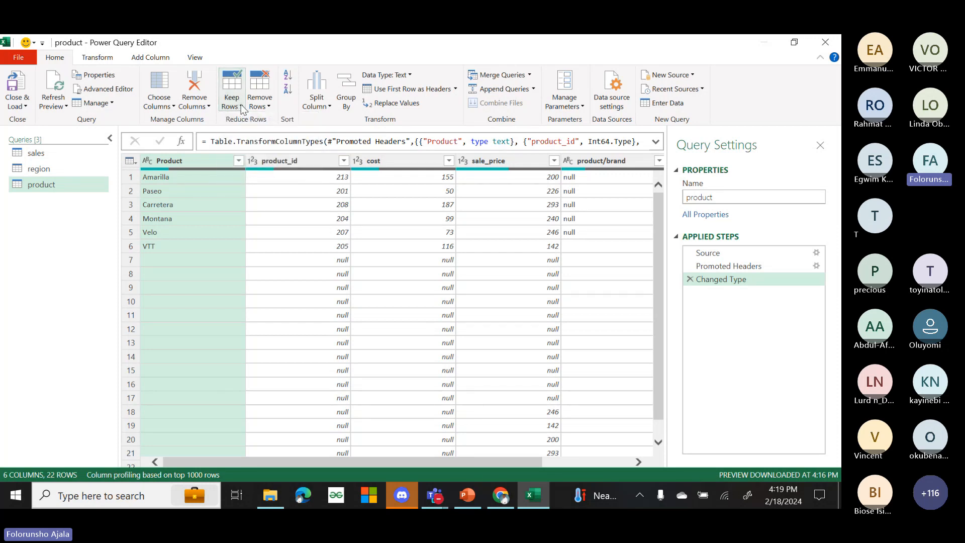
- Keep only the top 6 rows of the product query
click(242, 106)
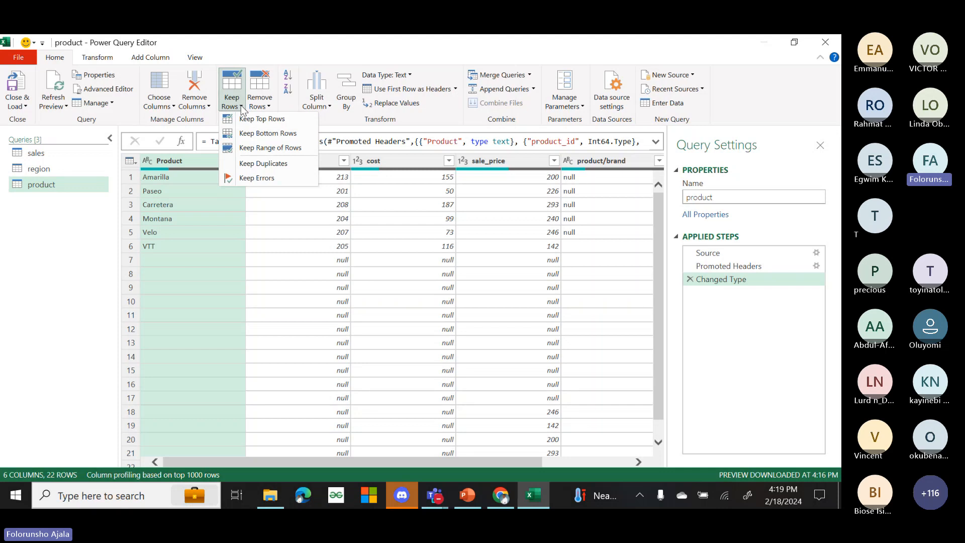
click(266, 123)
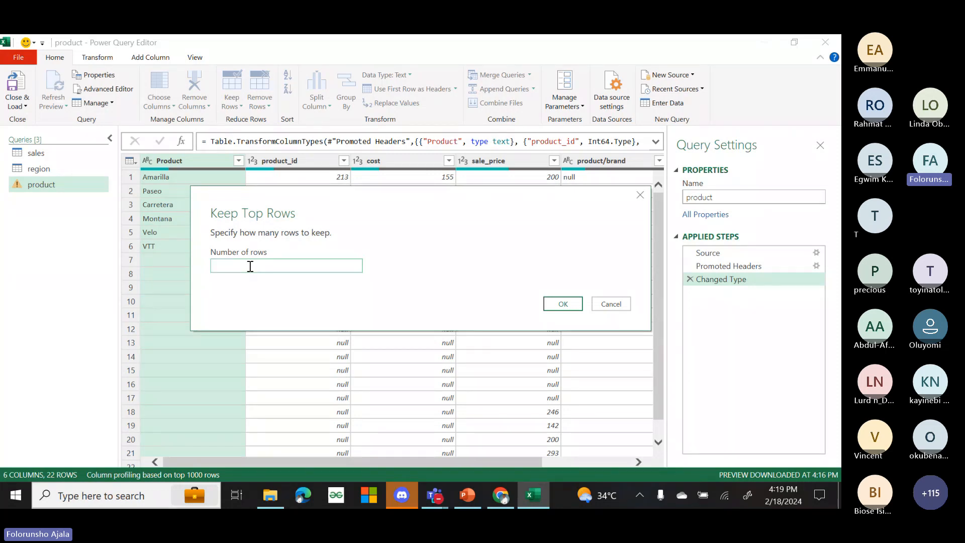
text(6)
click(572, 303)
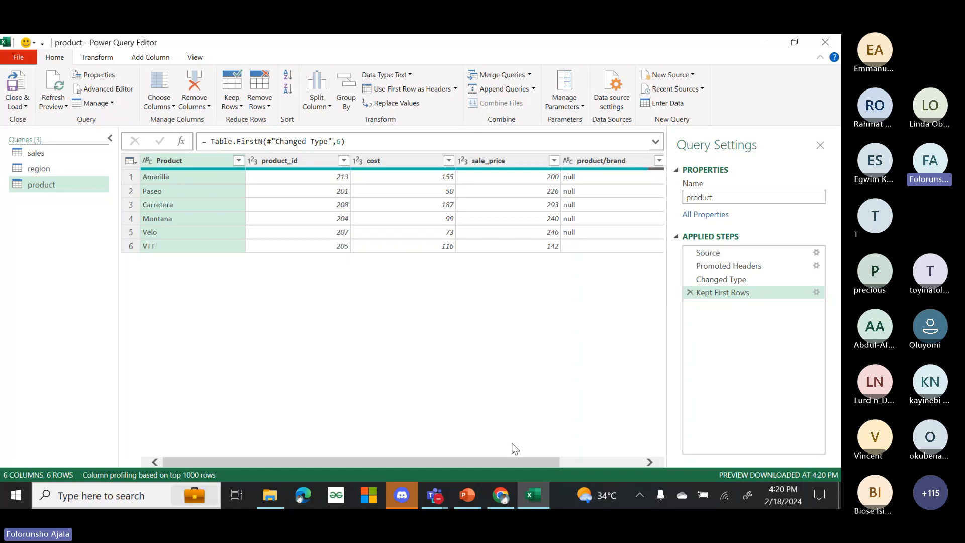
- Keep only the Product, sale_price, cost and product_id columns in the product query by removing all other columns
drag(517, 462, 644, 435)
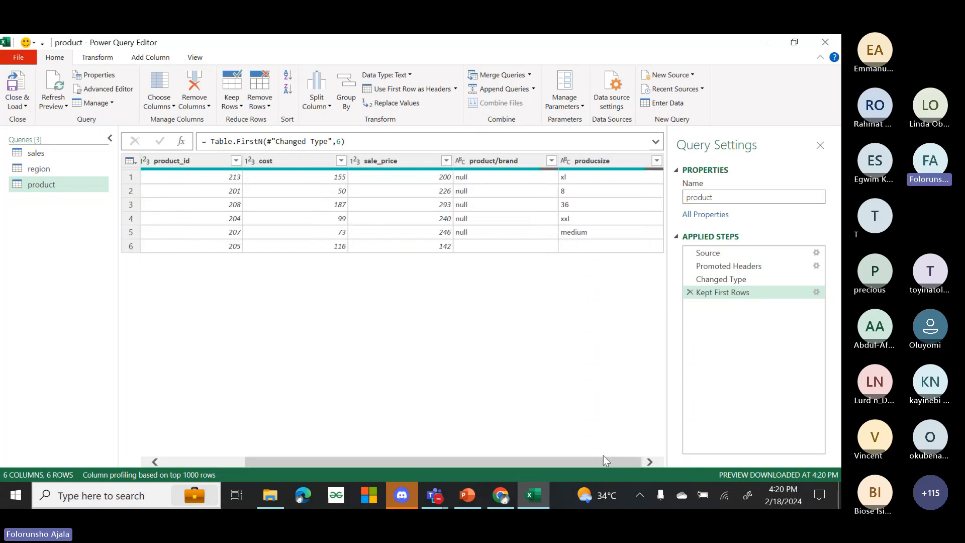
drag(603, 457, 709, 415)
drag(493, 460, 567, 406)
drag(529, 462, 333, 446)
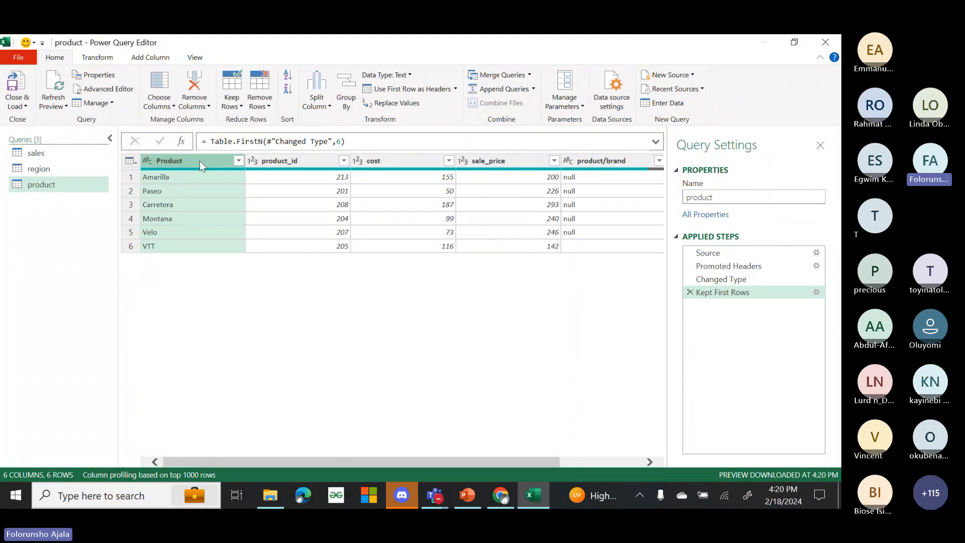
ctrl+click(495, 161)
ctrl+click(397, 160)
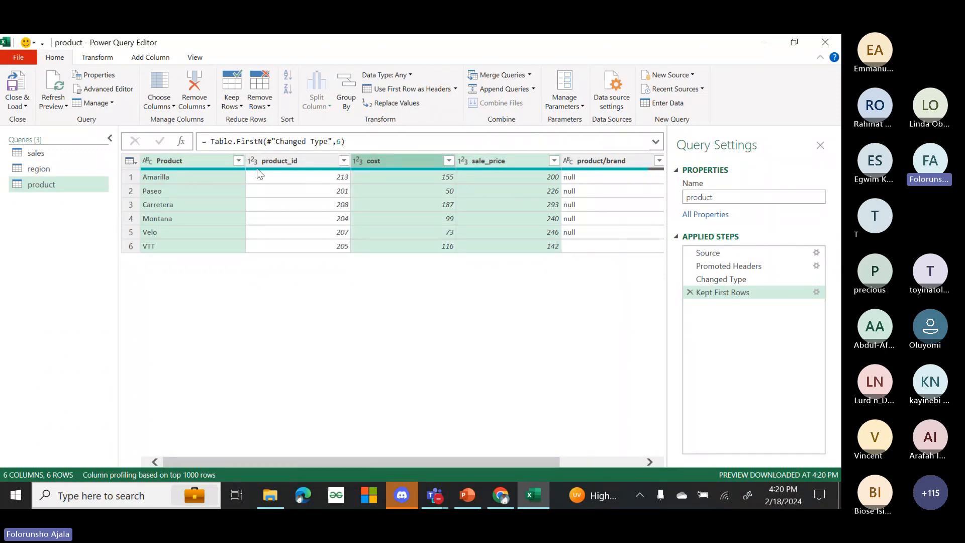
ctrl+click(270, 165)
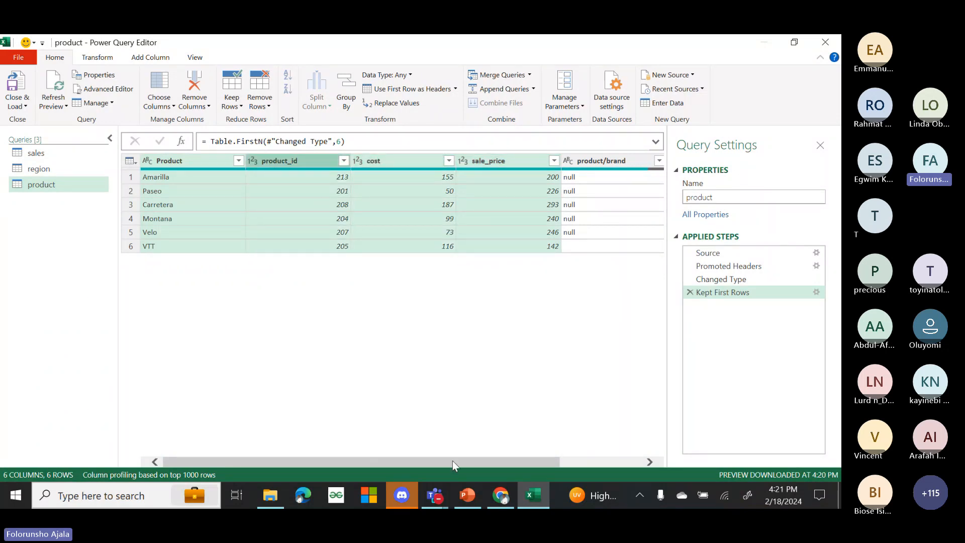
scroll(452, 460, right, 3)
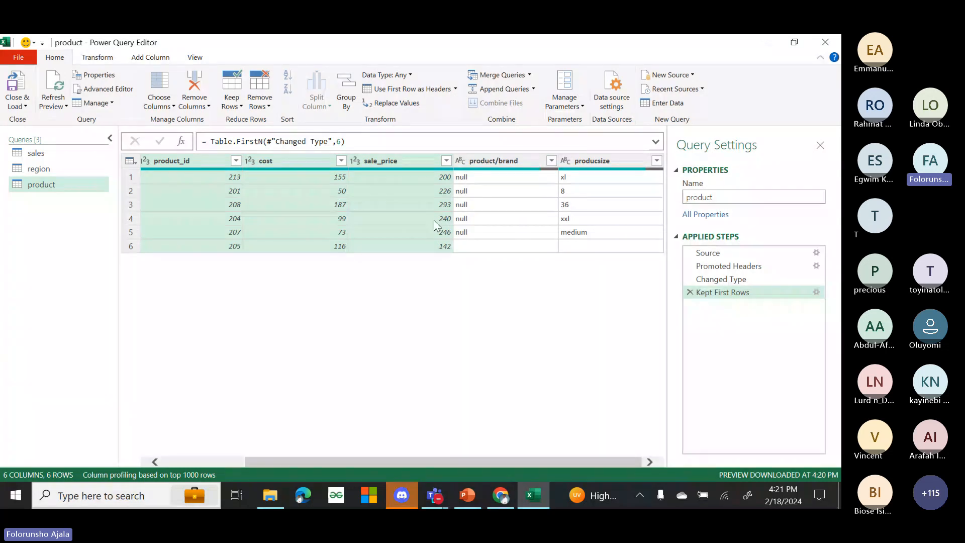
click(98, 57)
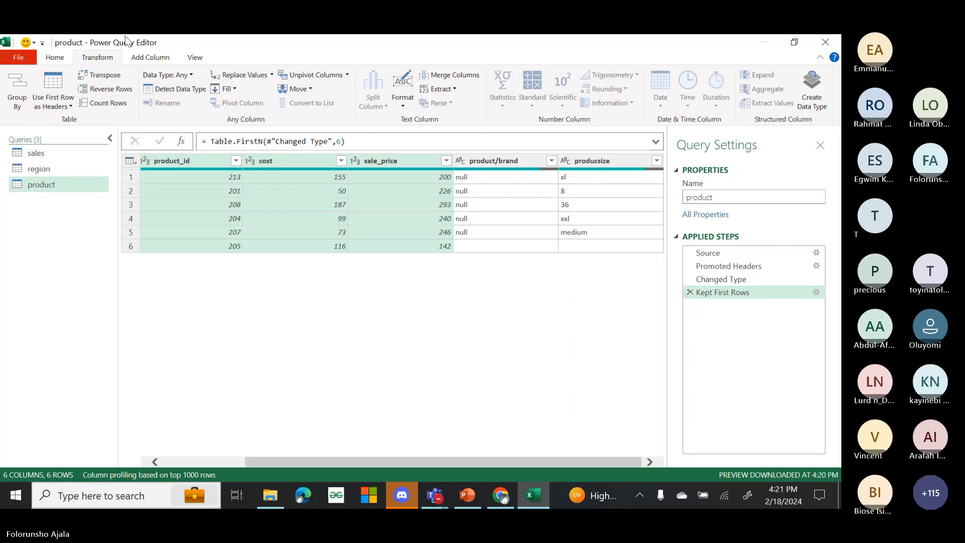
click(62, 60)
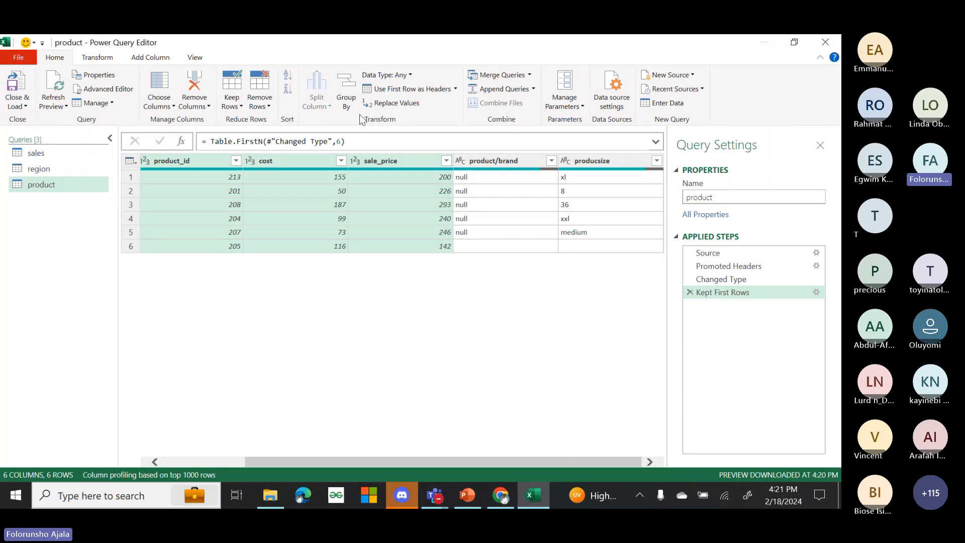
click(173, 107)
click(209, 107)
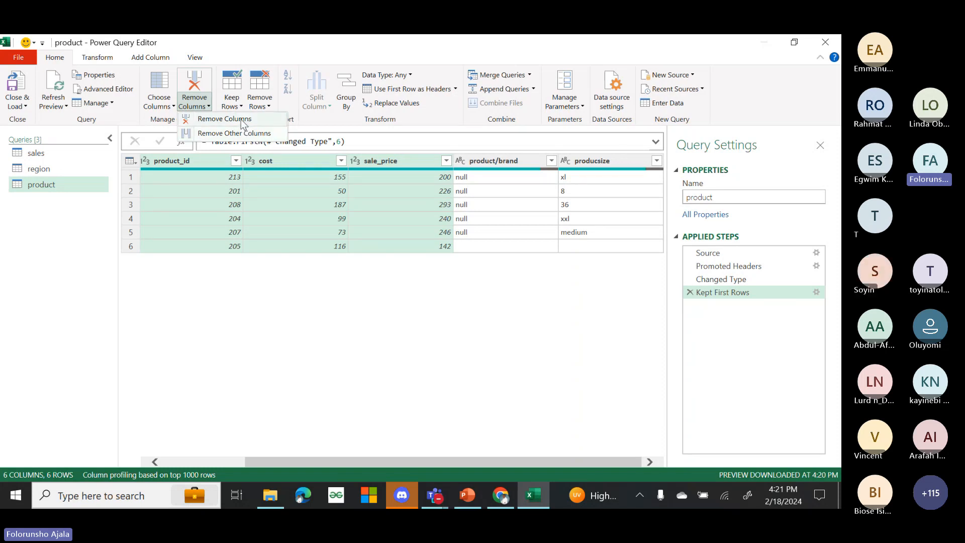
click(322, 406)
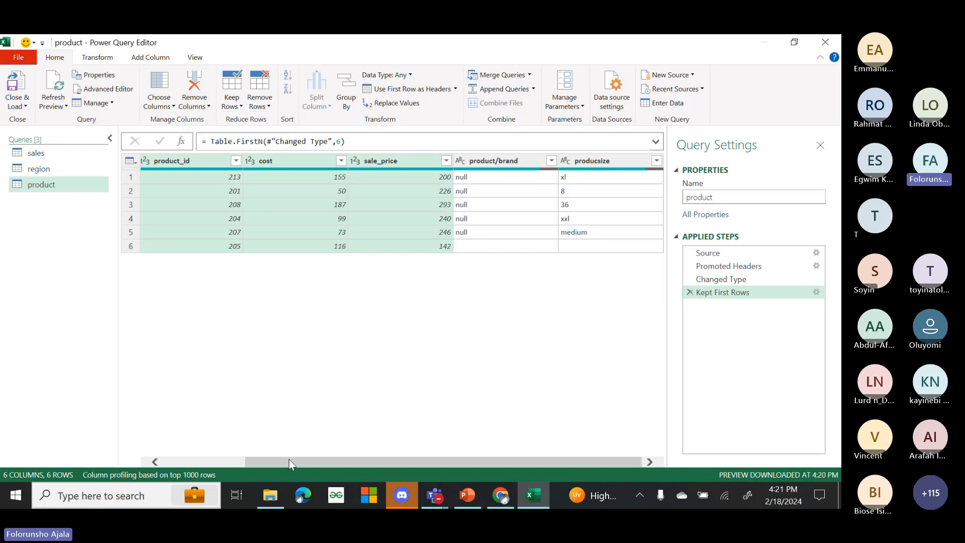
drag(291, 461, 411, 472)
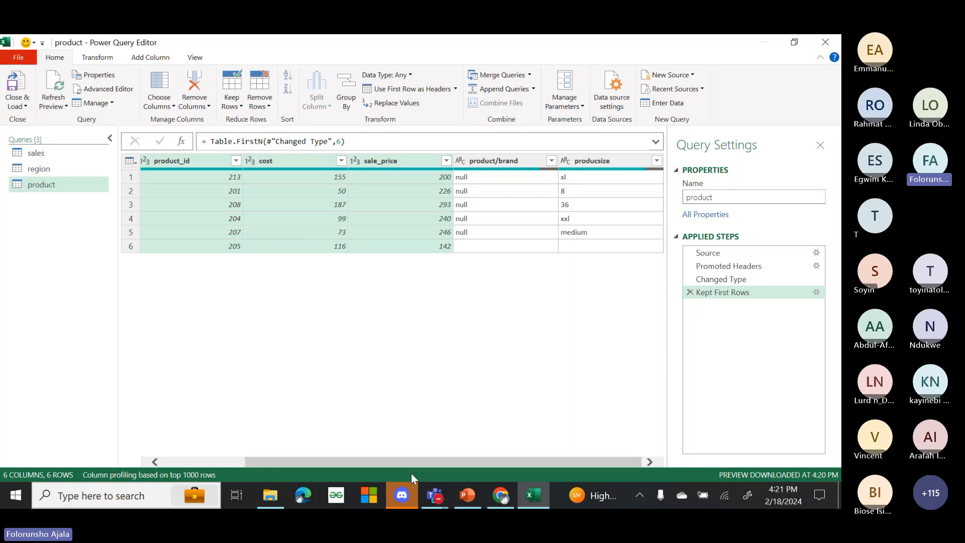
click(207, 106)
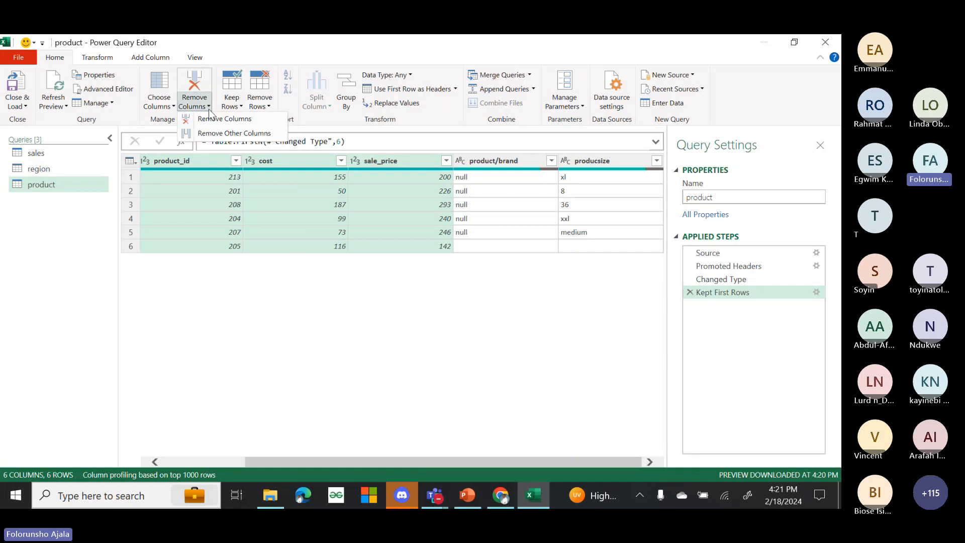
click(228, 134)
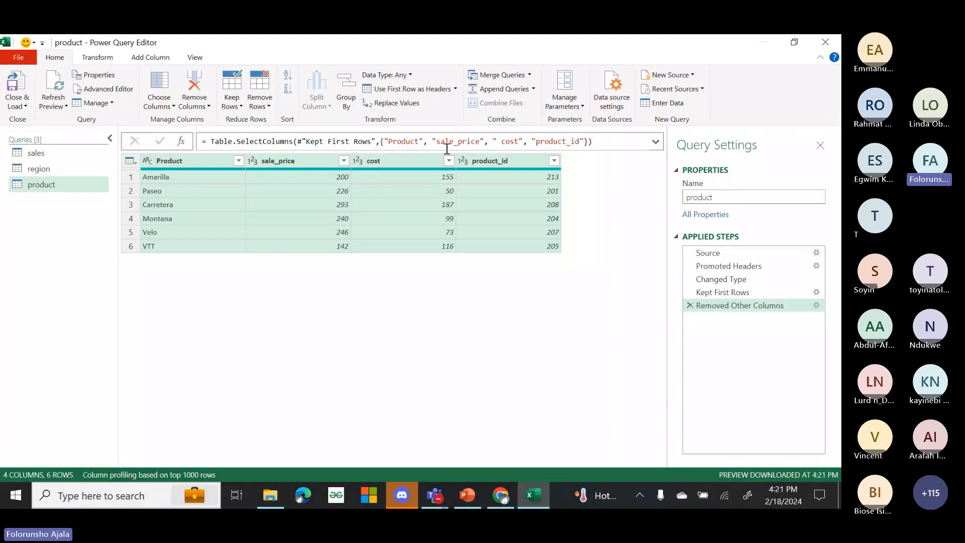
- Open the data type choices for the product_id column
click(462, 160)
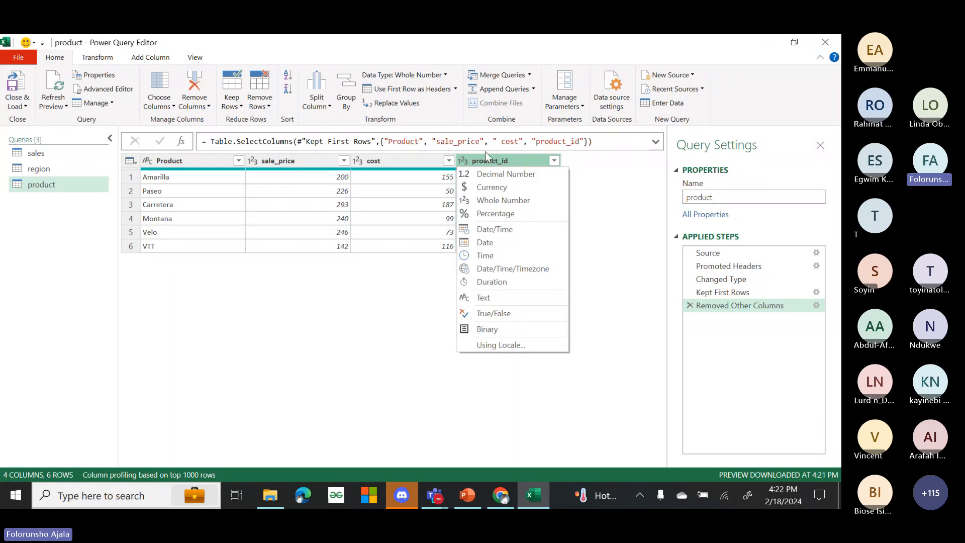
- Set the product query's product_id column to Text and its cost and sale_price columns to Currency, and load it into the workbook
click(491, 299)
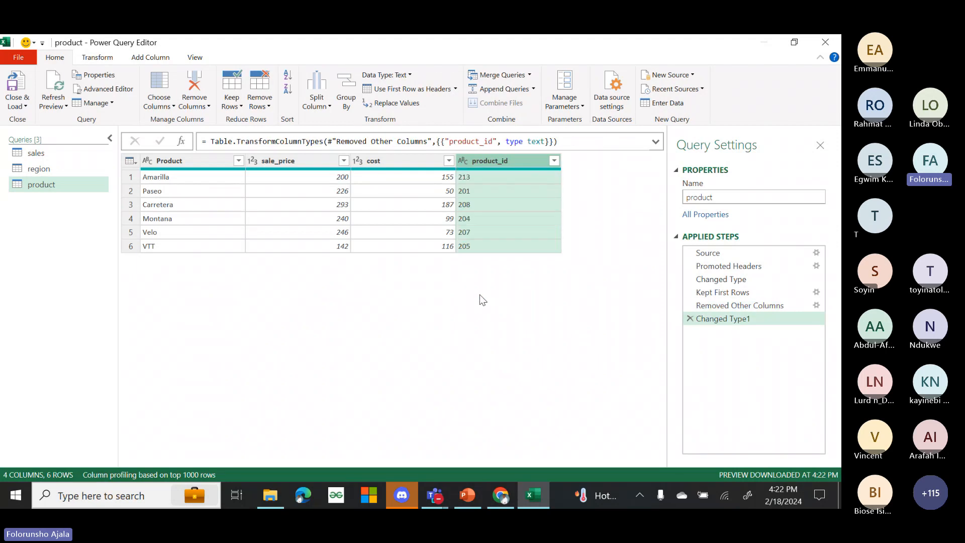
click(357, 161)
click(371, 197)
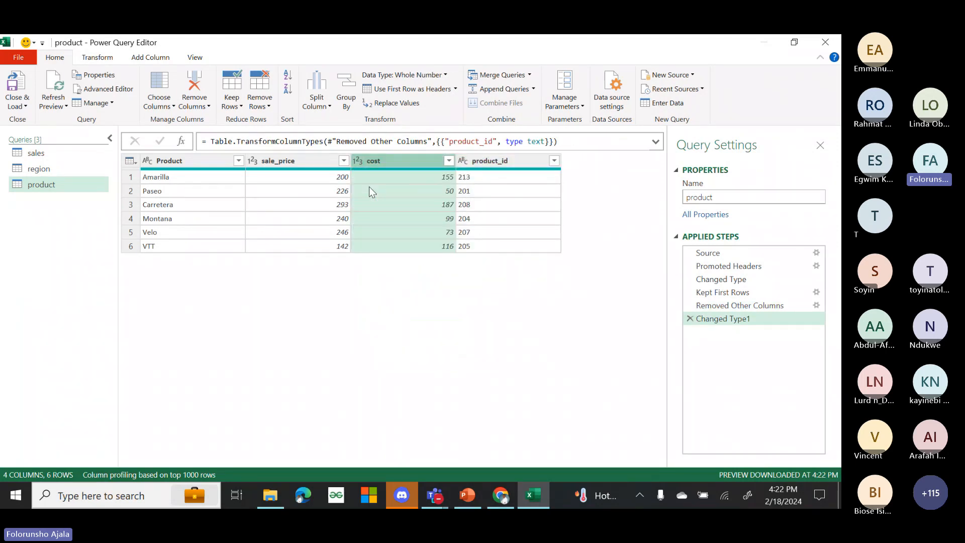
click(252, 161)
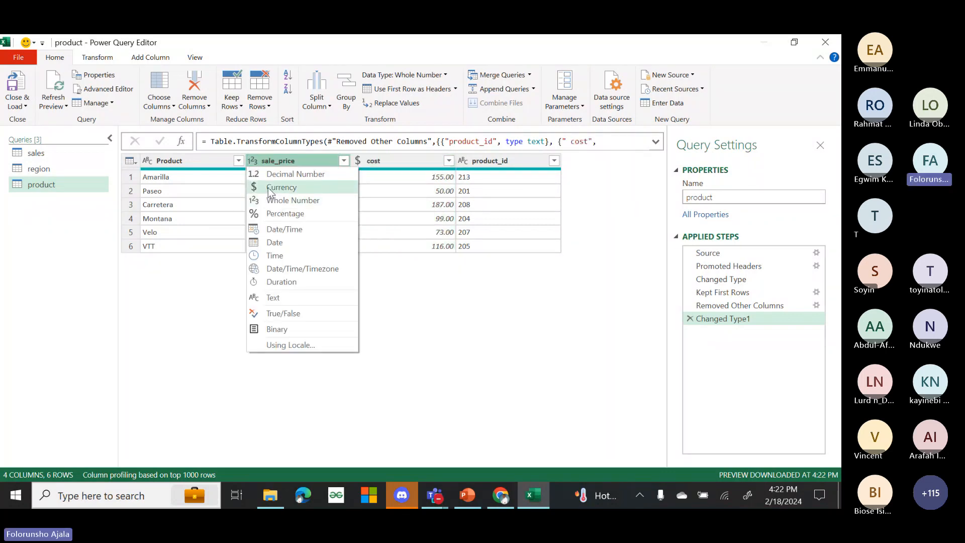
click(270, 187)
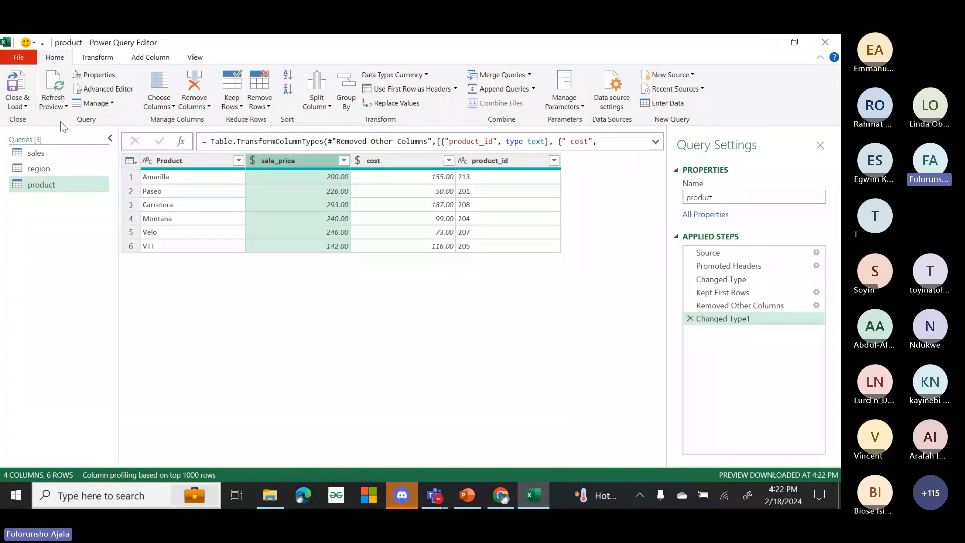
click(26, 106)
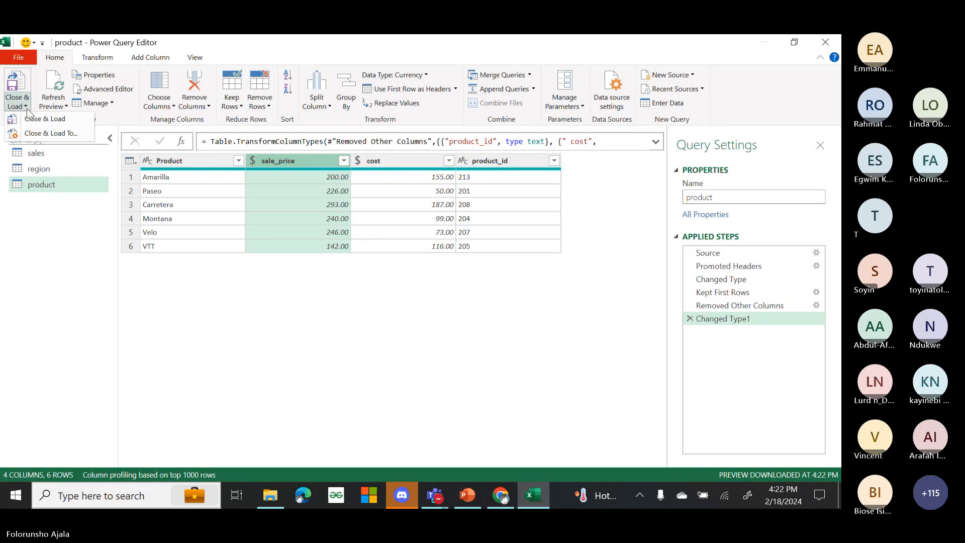
click(40, 122)
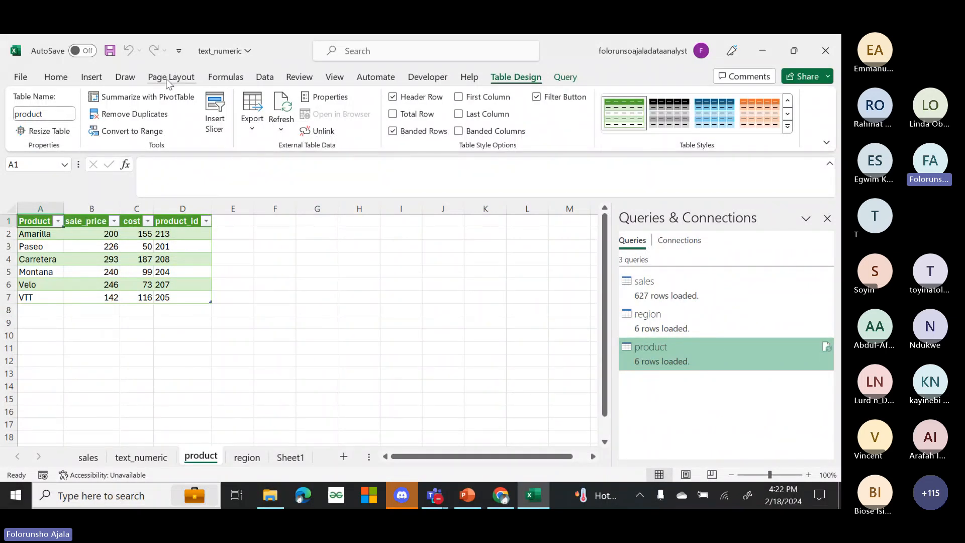
- Import calendar.csv from the dim folder as a new text/CSV query and open it for transformation in Power Query
click(266, 78)
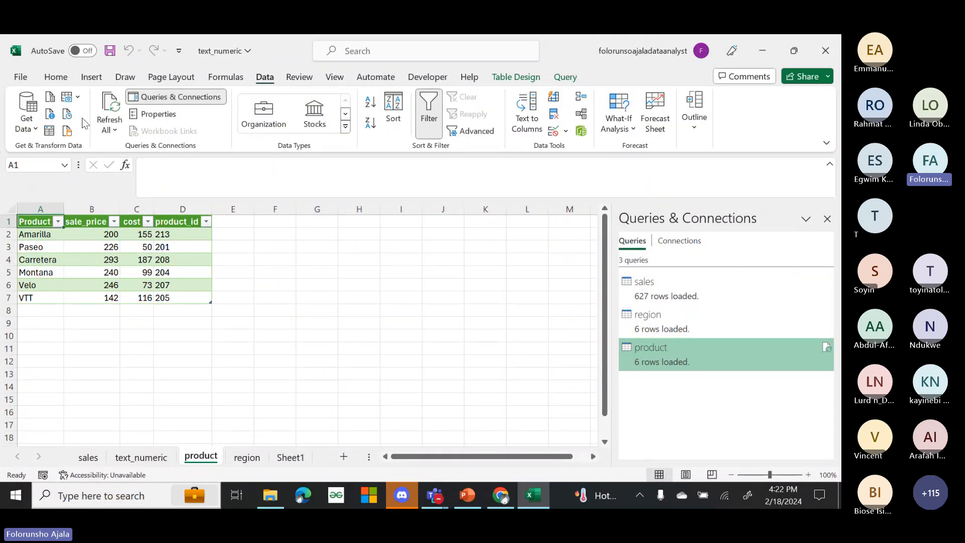
click(34, 130)
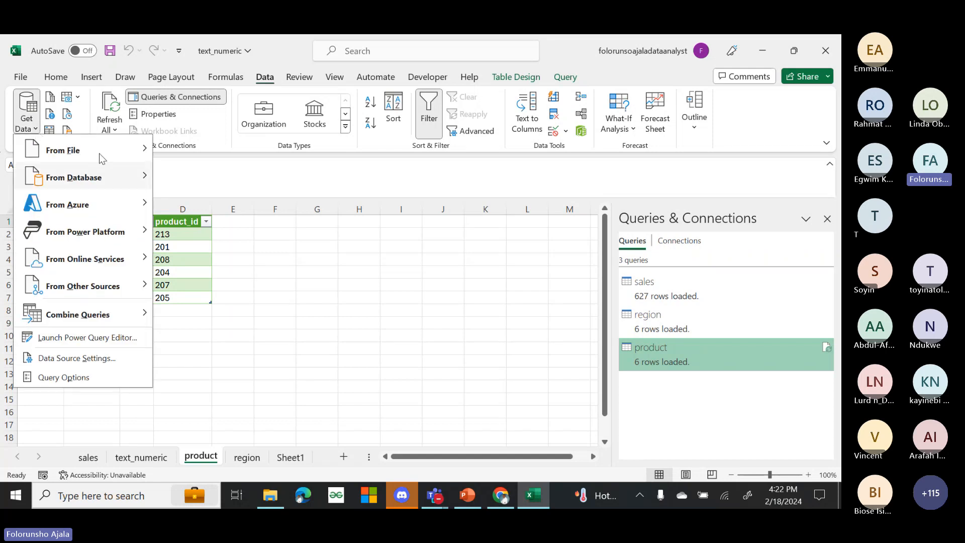
mouse_move(99, 151)
click(208, 203)
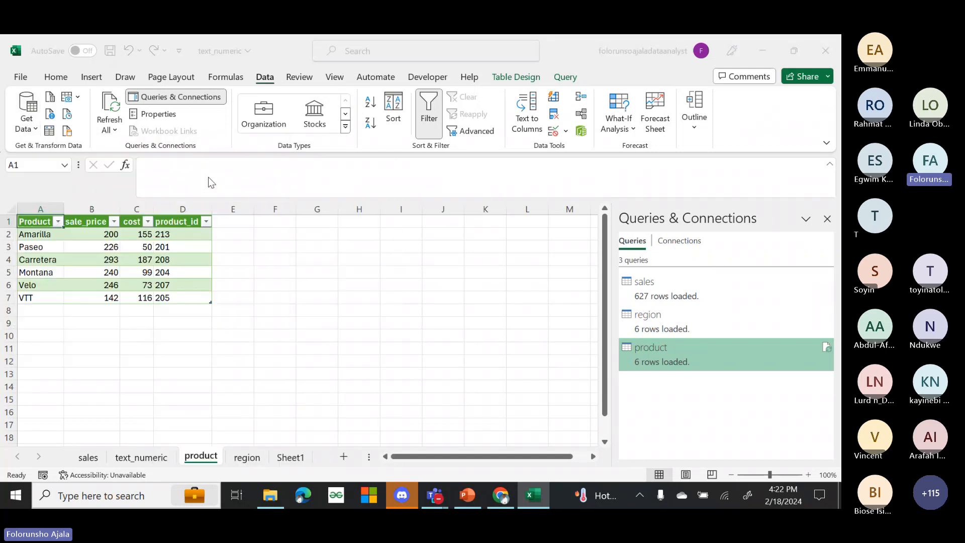
click(152, 129)
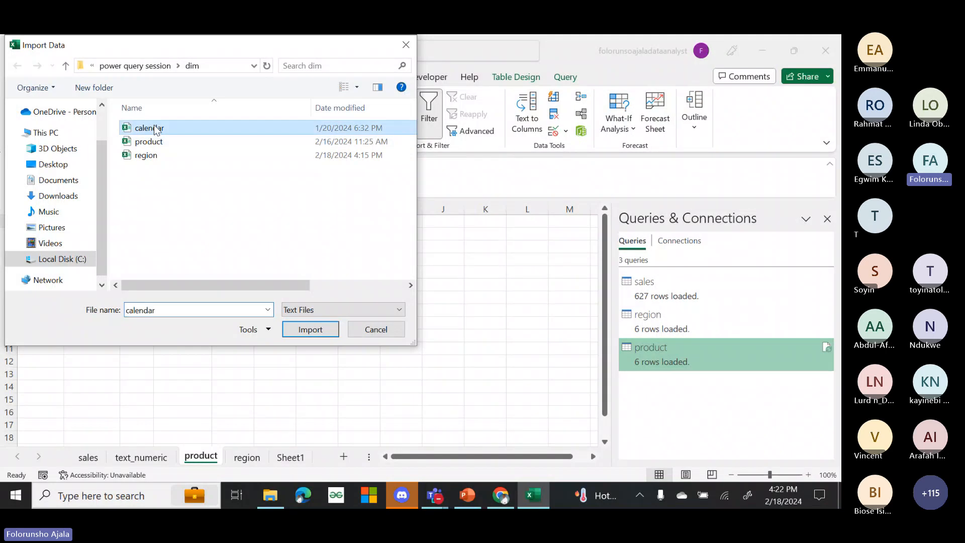
click(309, 330)
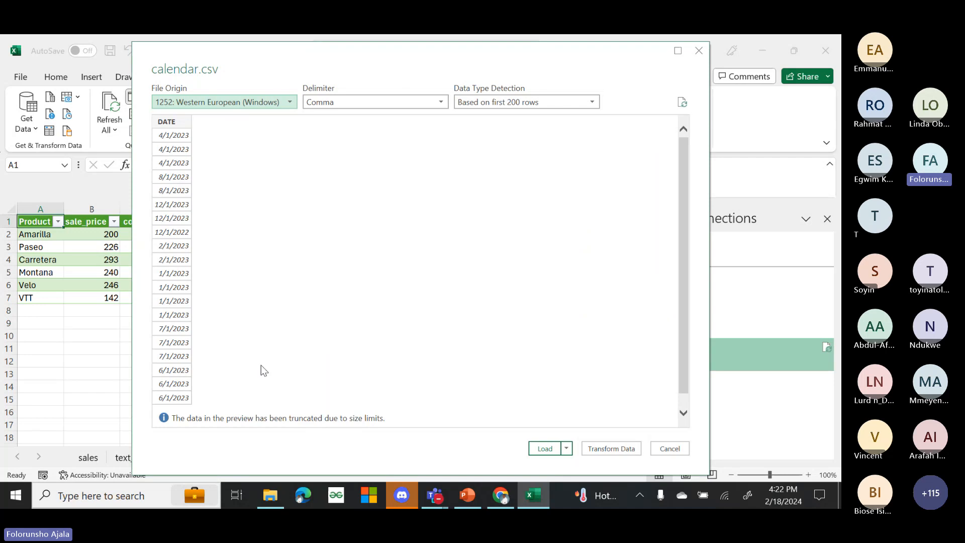
click(603, 446)
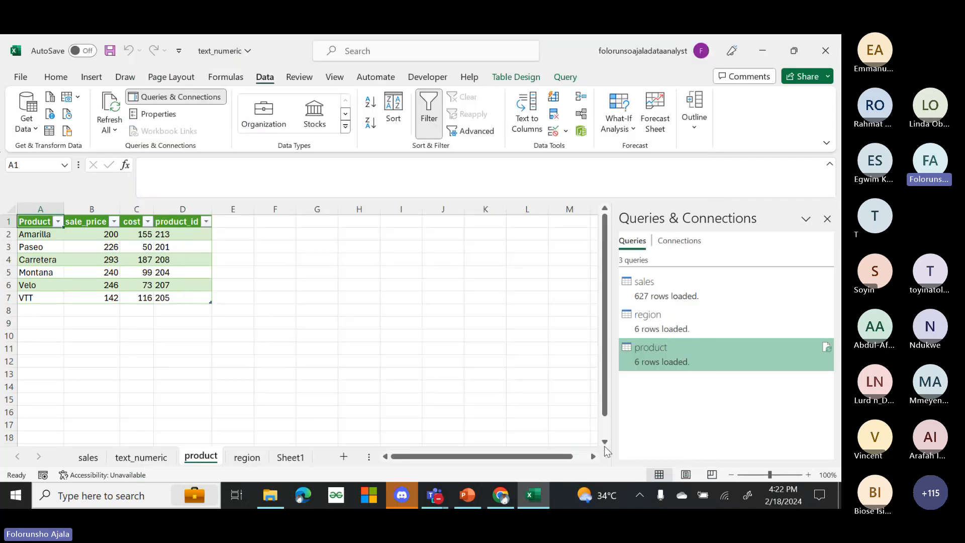
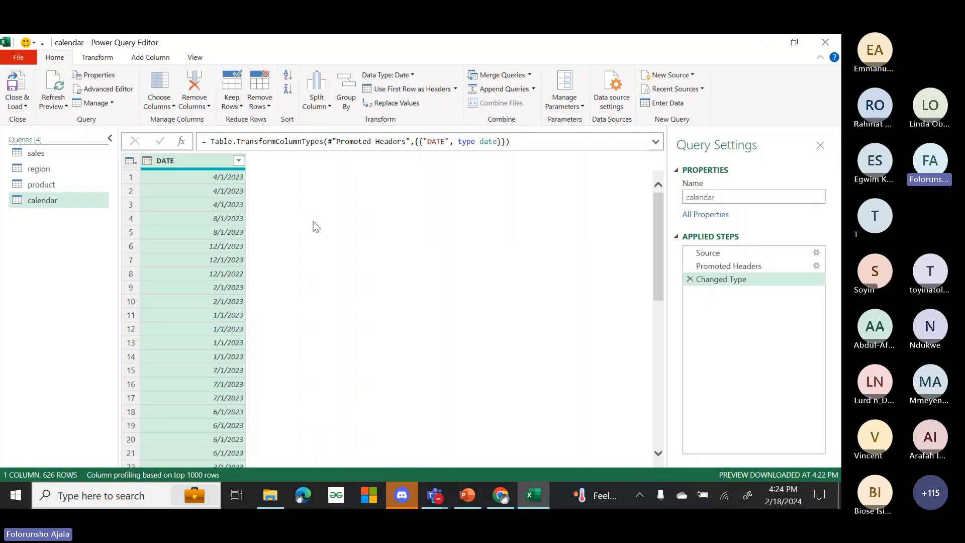
- Add a Year column extracted from the DATE column of the calendar query
click(68, 206)
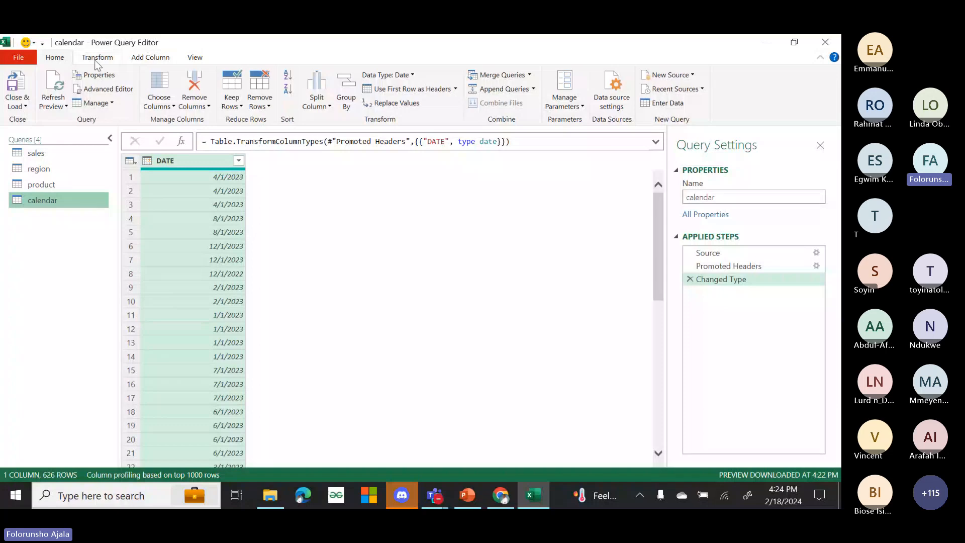
click(156, 58)
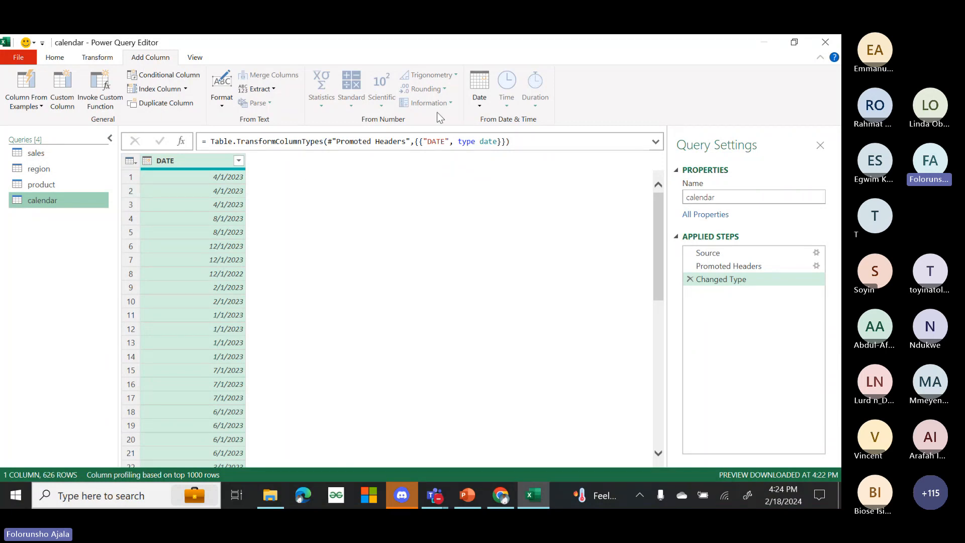
click(477, 107)
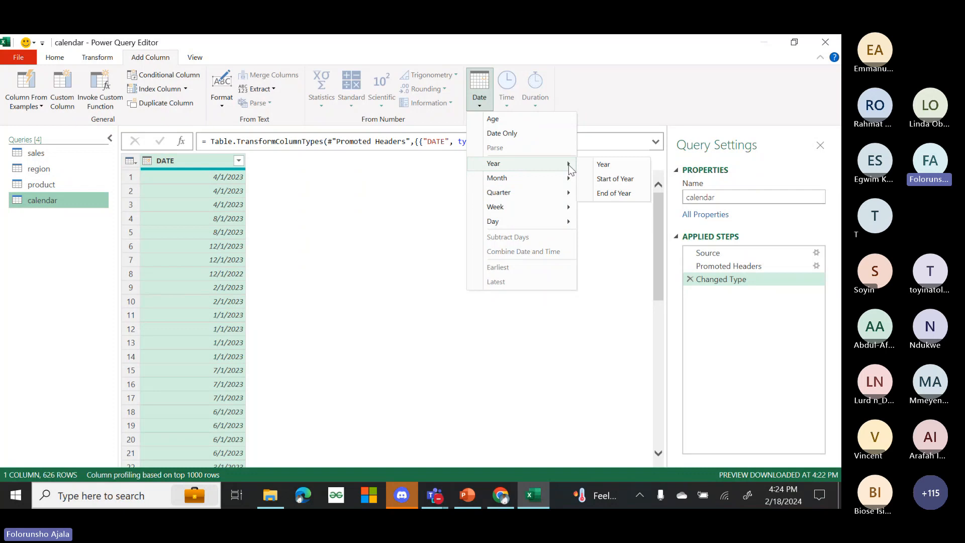
click(624, 167)
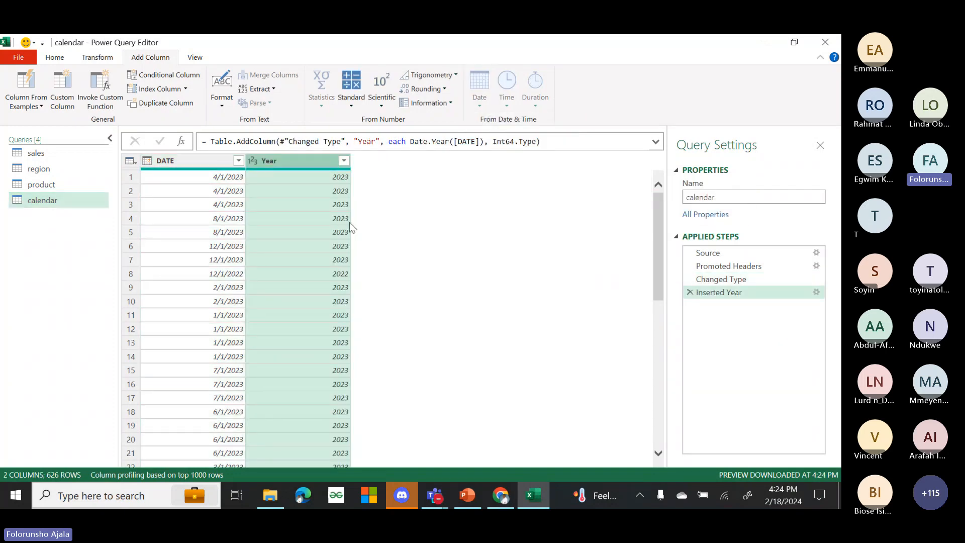
- Add a column with the name of the month extracted from the calendar query's DATE column
click(182, 162)
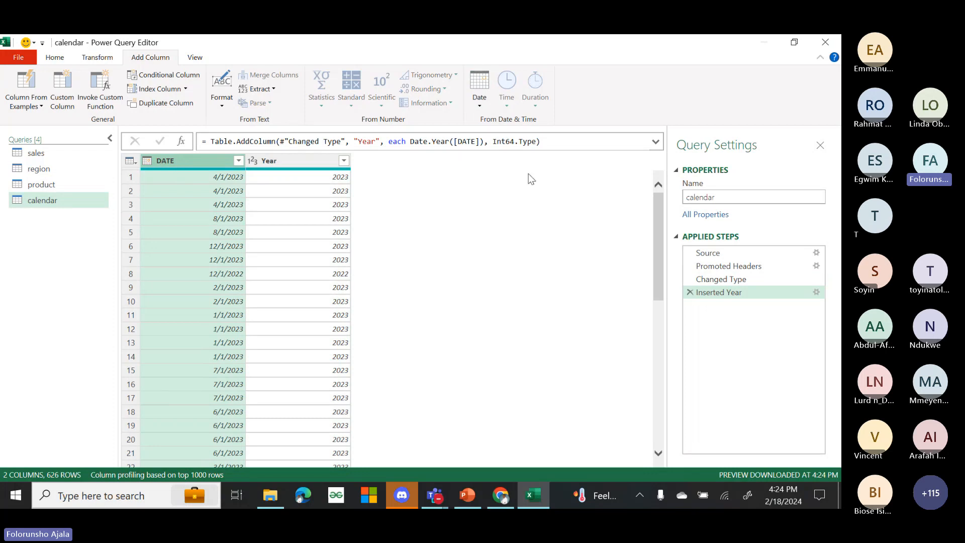
click(476, 112)
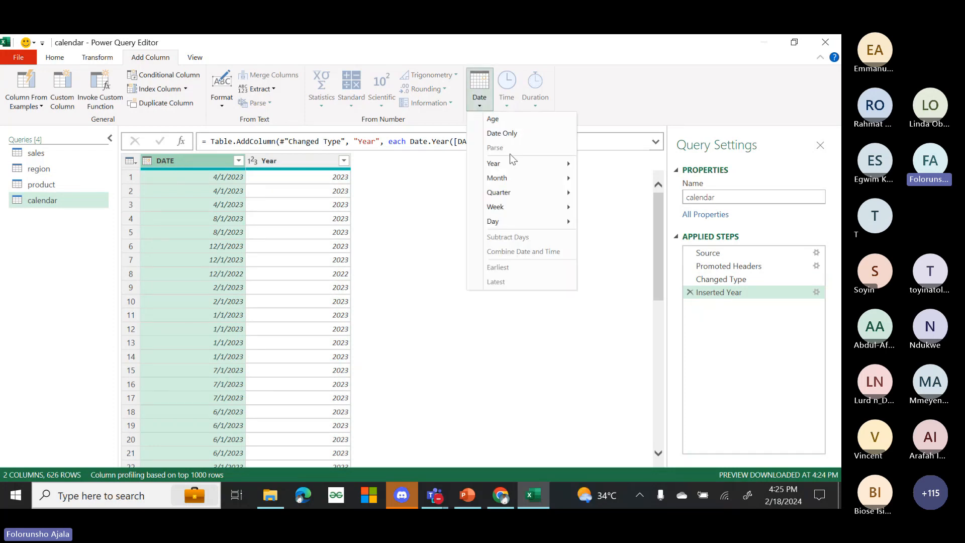
mouse_move(532, 178)
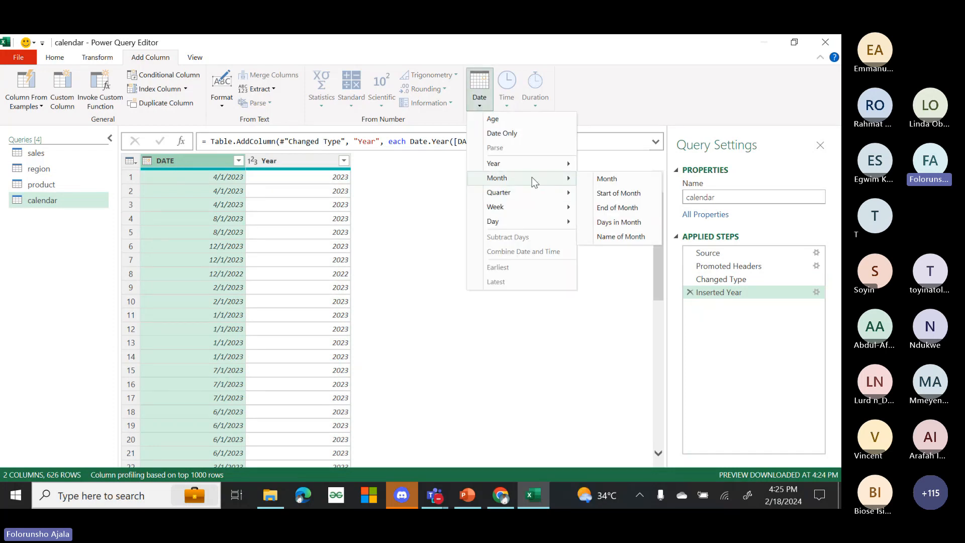
click(631, 237)
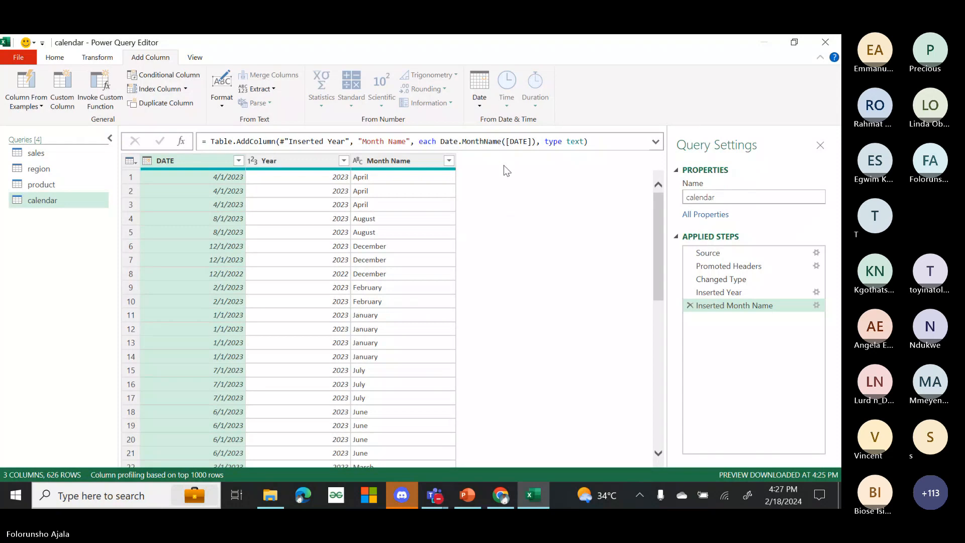
mouse_move(655, 221)
mouse_down()
mouse_move(660, 297)
mouse_move(658, 227)
mouse_up()
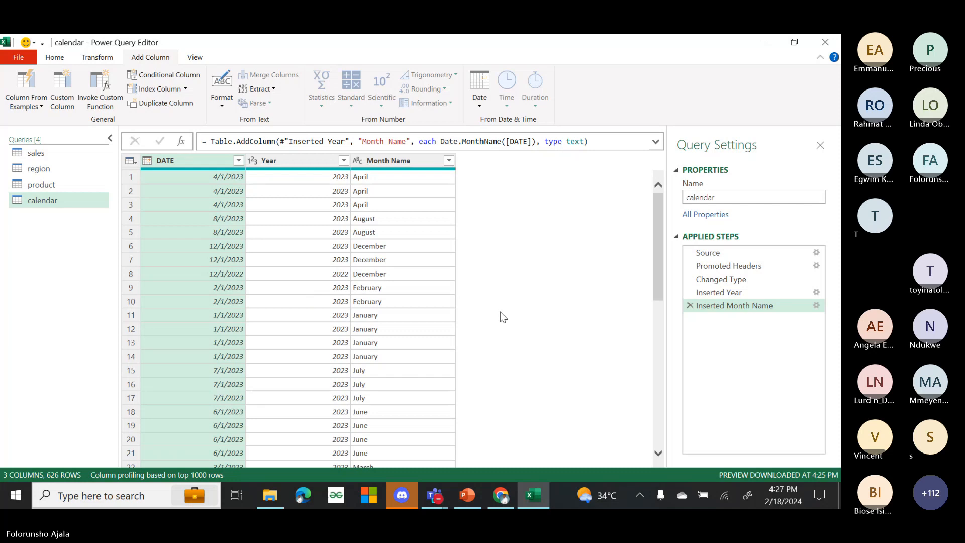
- Delete the applied steps Changed Type1 and Removed Other Columns from the product query
click(55, 185)
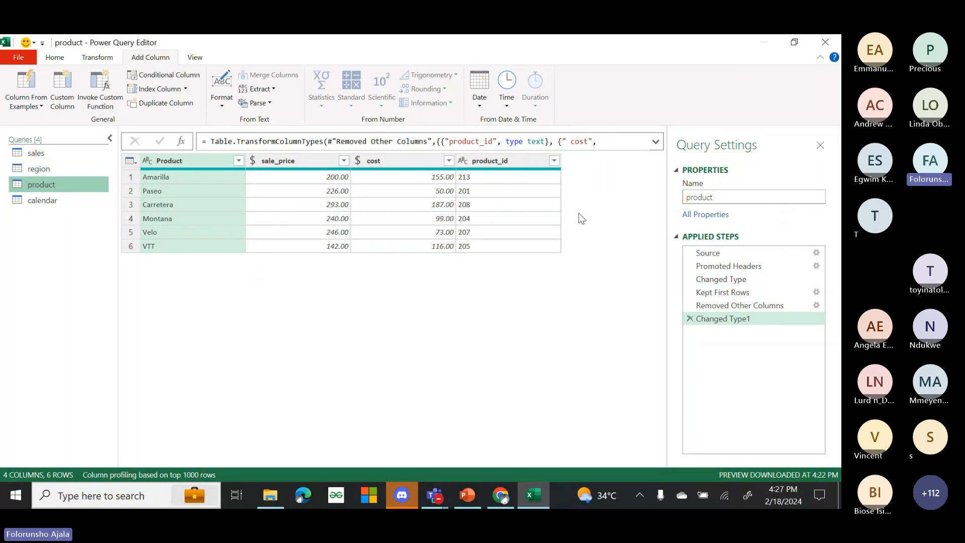
click(689, 318)
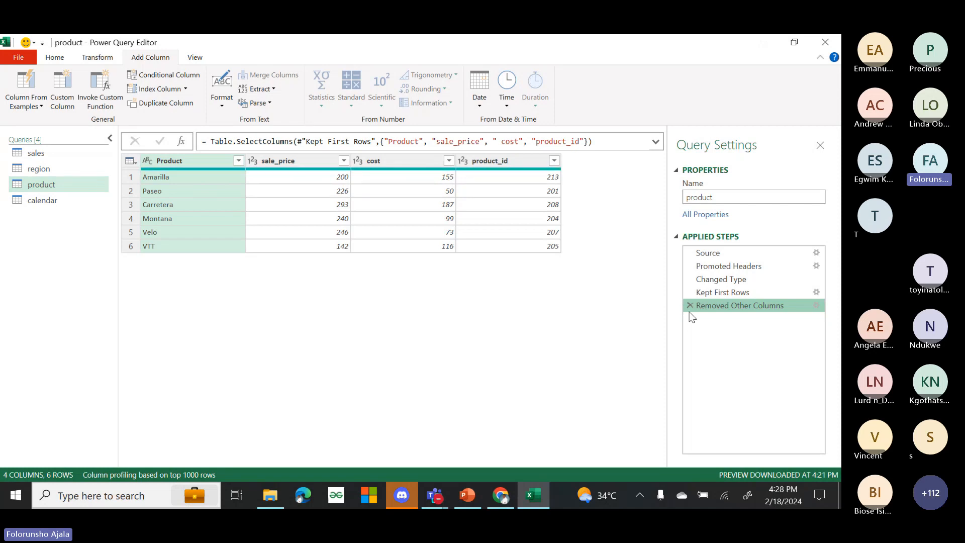
click(689, 306)
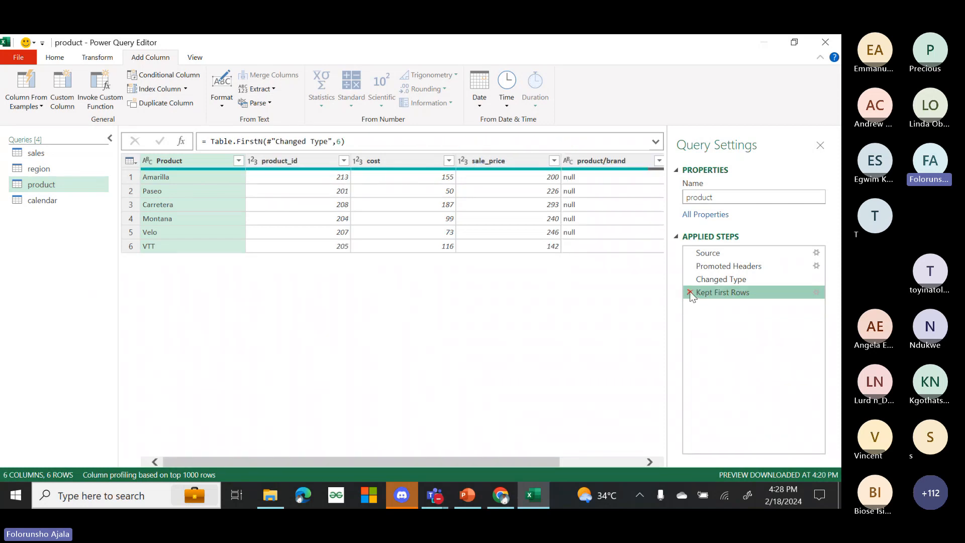
- Replace the value 8 with "small" in the product query's producsize column
drag(387, 462, 548, 457)
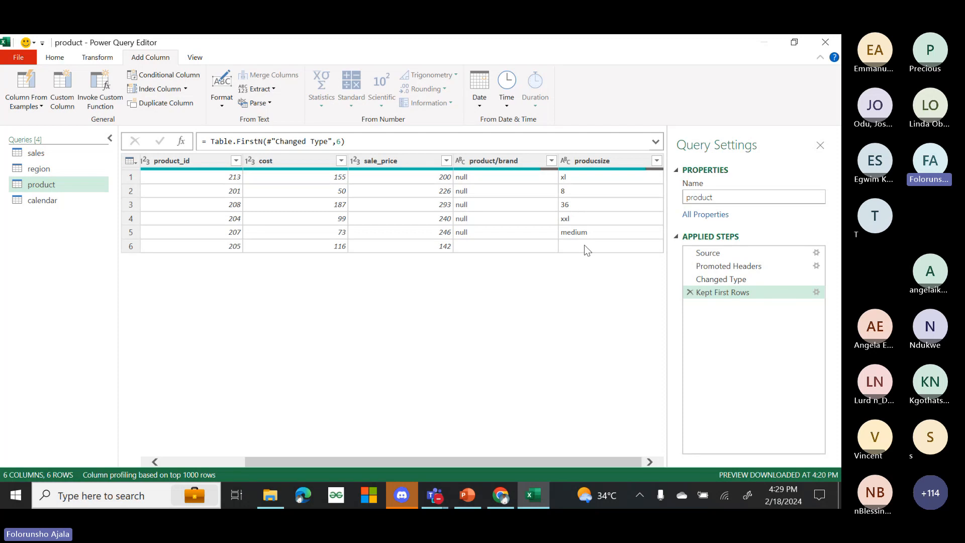
click(575, 191)
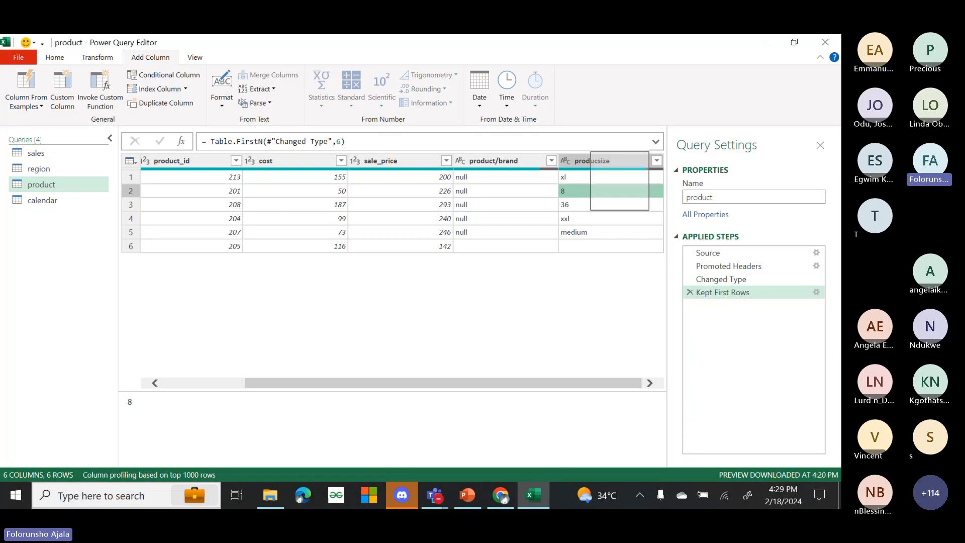
right_click(621, 187)
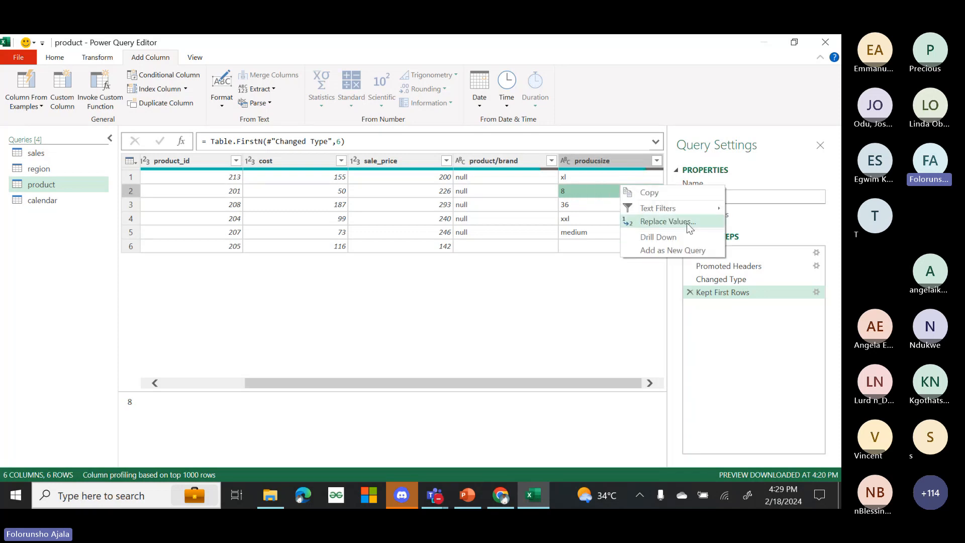
click(667, 221)
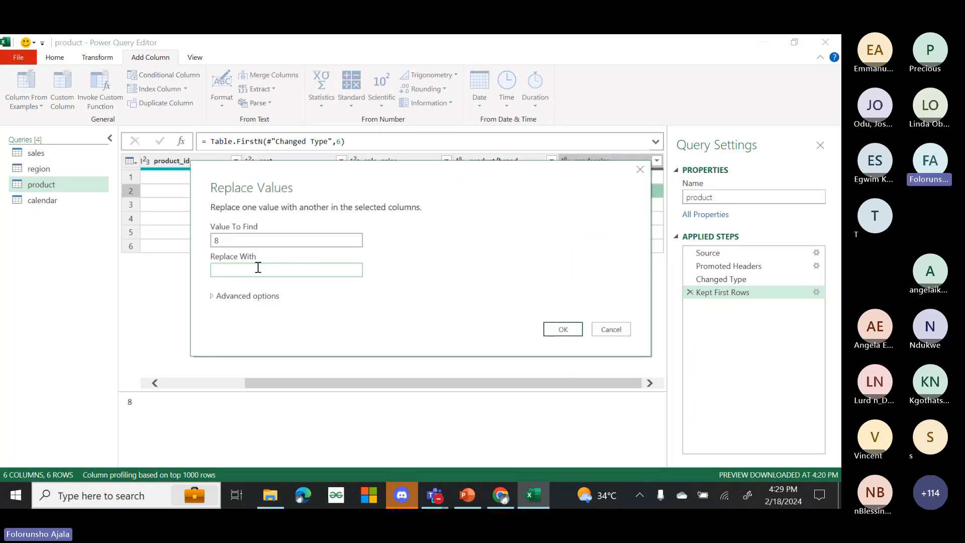
text(small)
click(561, 329)
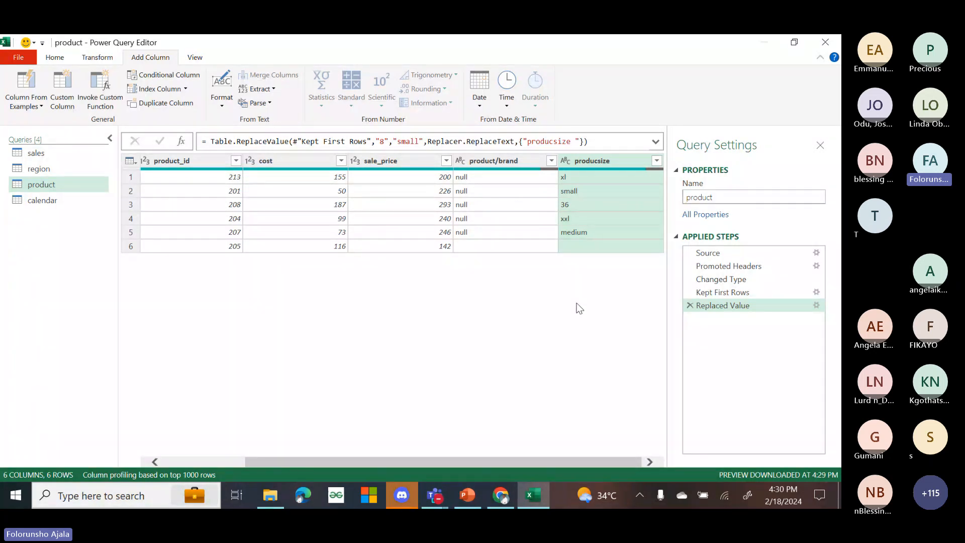
- Replace the value 36 with "large" in the producsize column
click(584, 205)
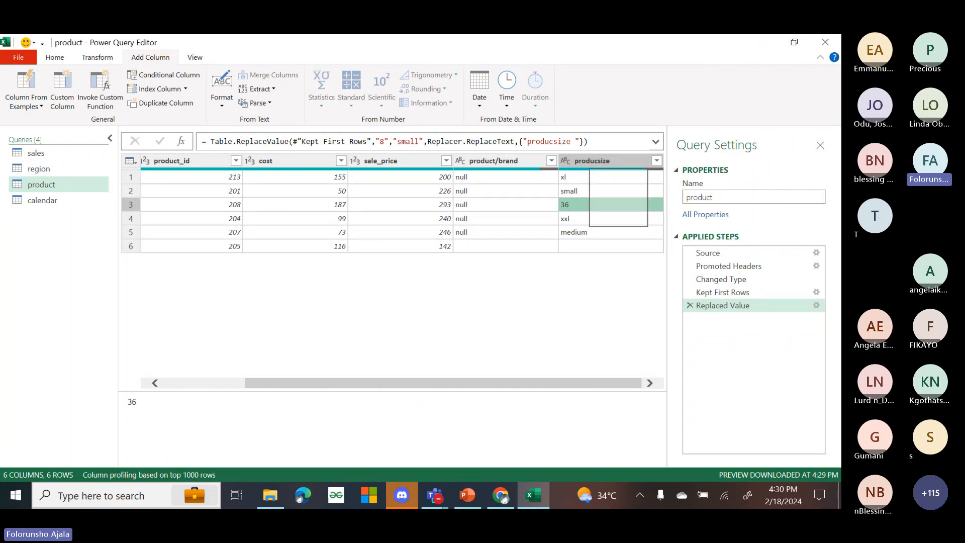
right_click(620, 202)
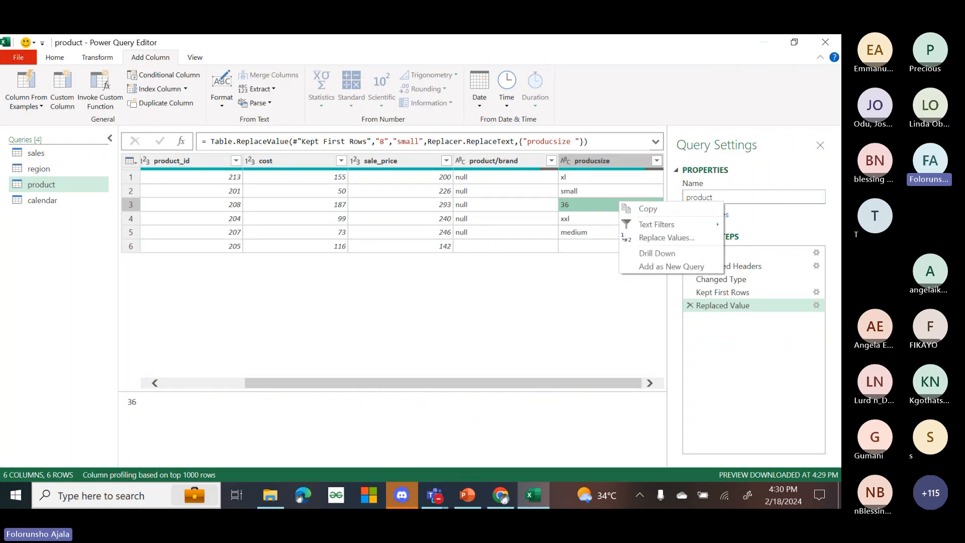
click(683, 234)
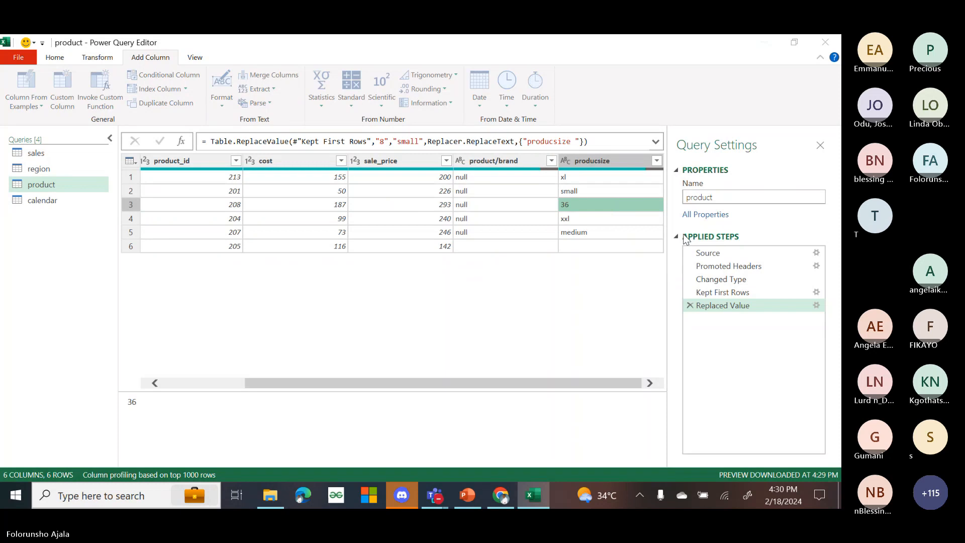
text(large)
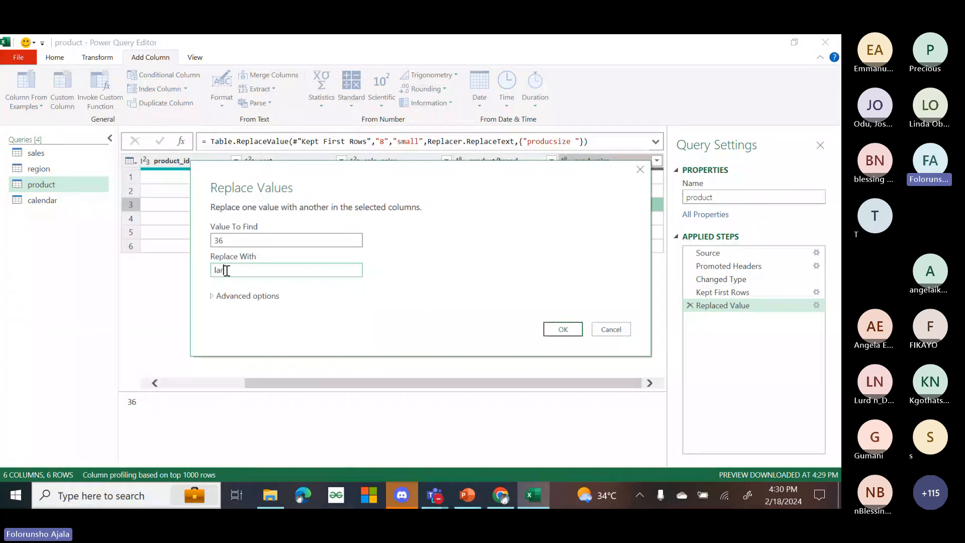
click(563, 329)
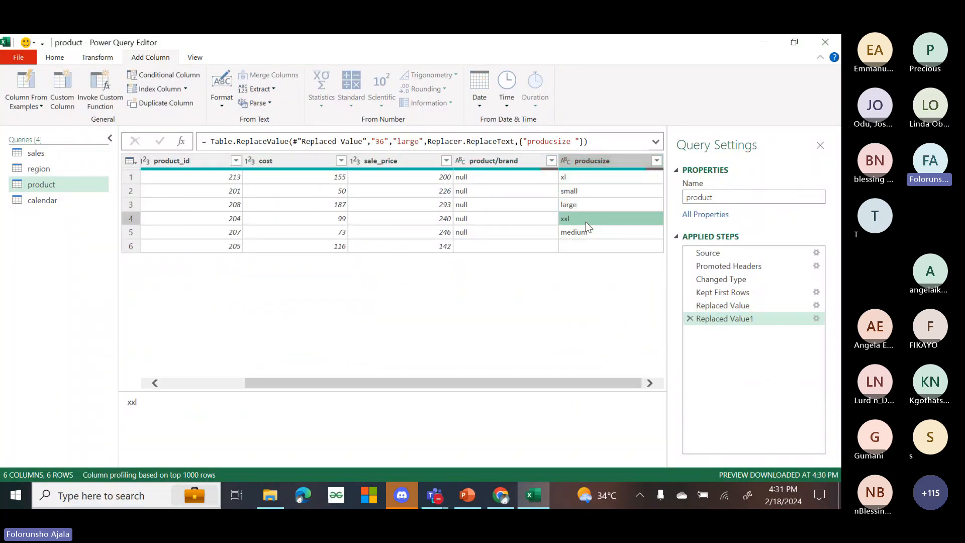
key(Down)
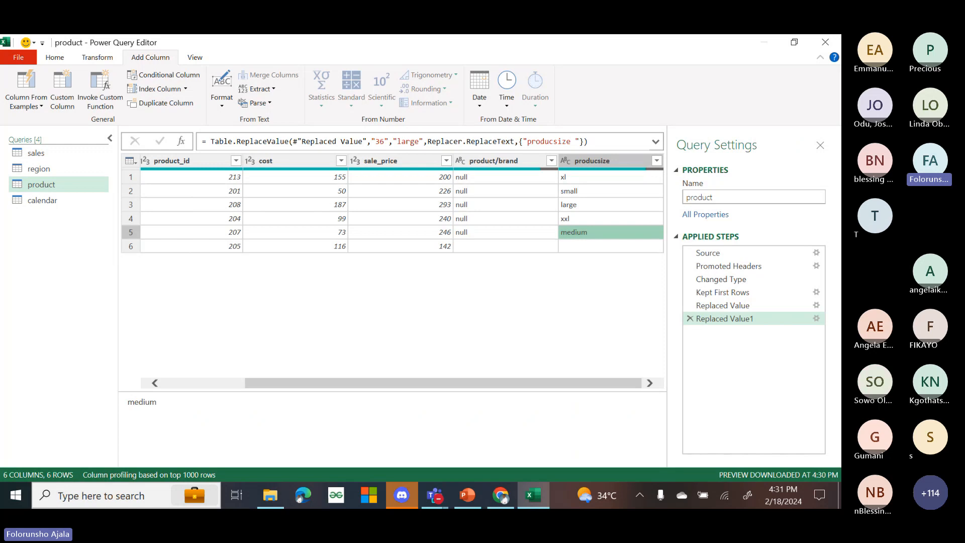
right_click(616, 227)
click(610, 223)
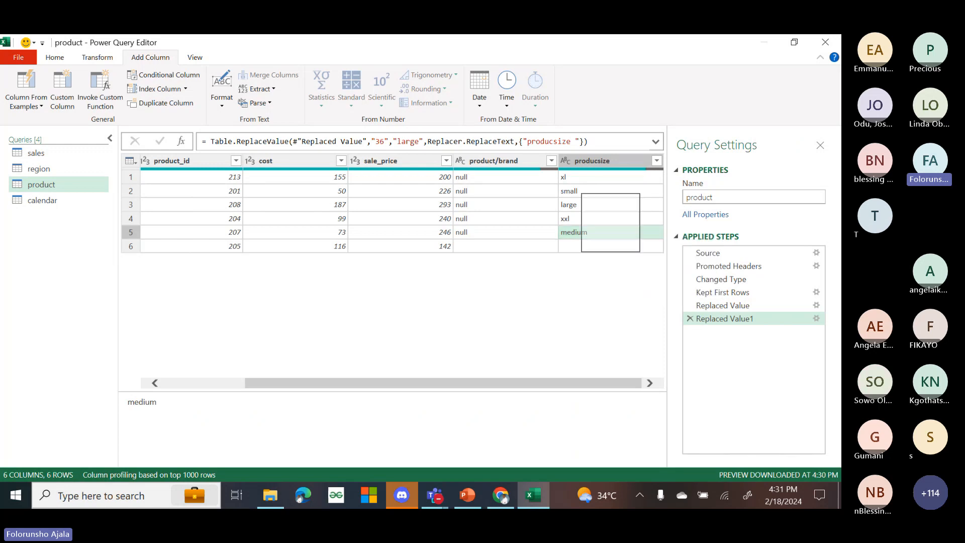
right_click(610, 222)
click(606, 210)
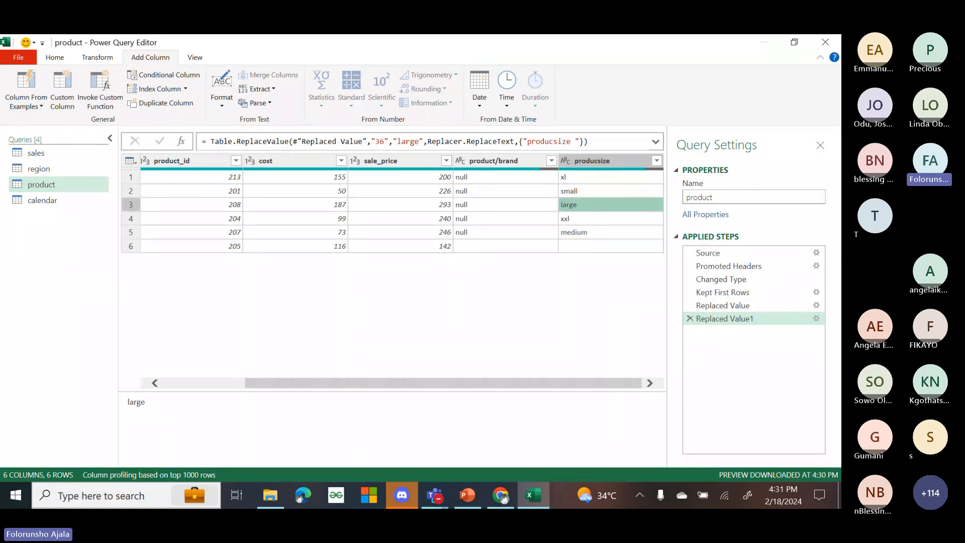
- Replace the value xxl with "extra large" in the product query's producsize column
right_click(608, 218)
click(654, 256)
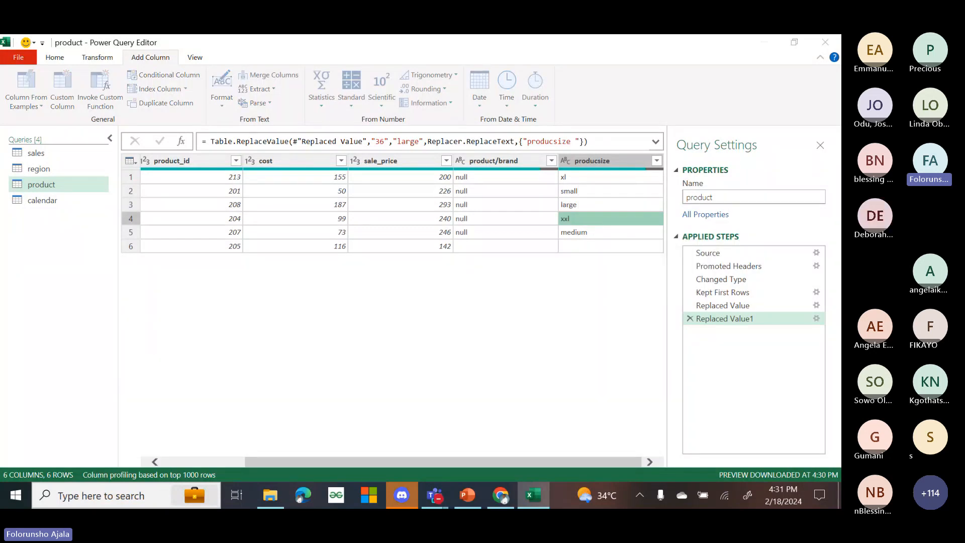
text(etra)
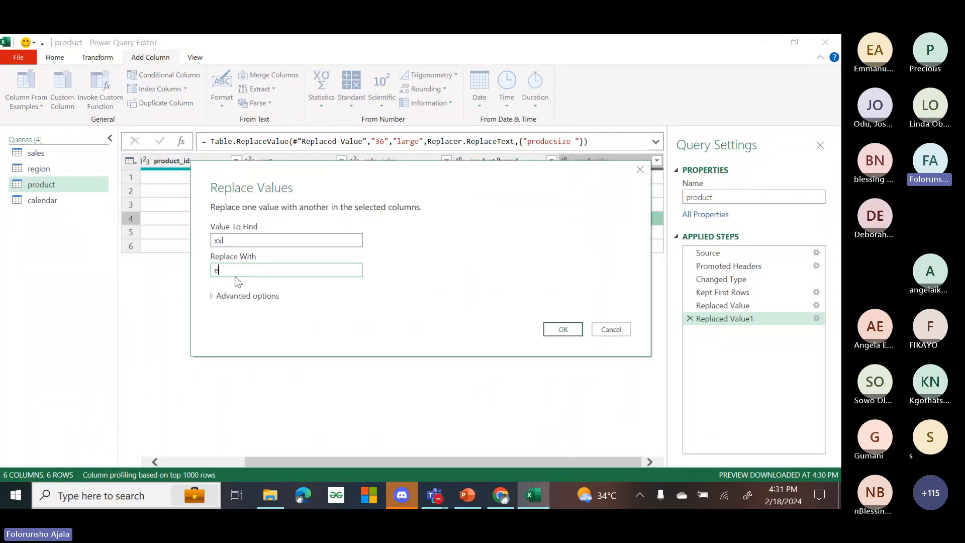
key(BackSpace)
key(BackSpace)
key(BackSpace)
text(xt)
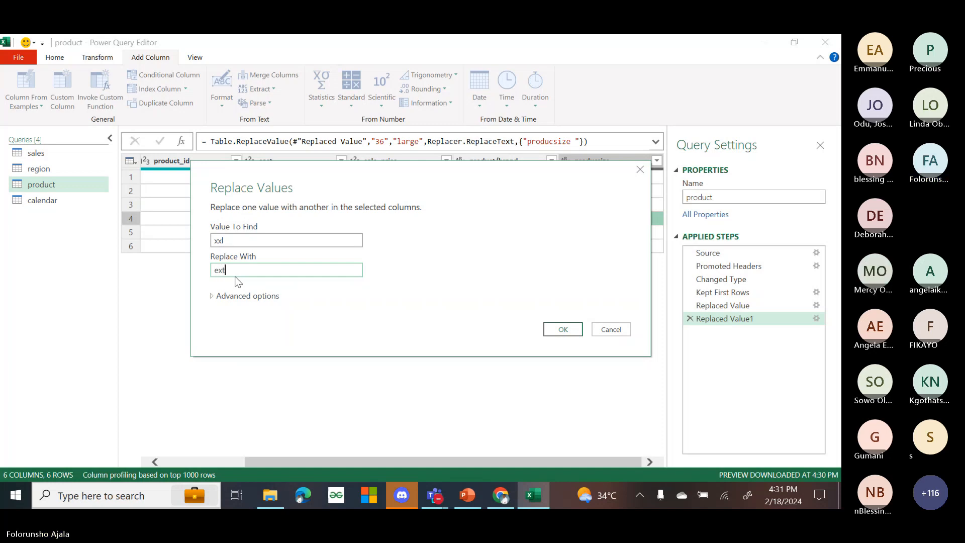
text(ra large)
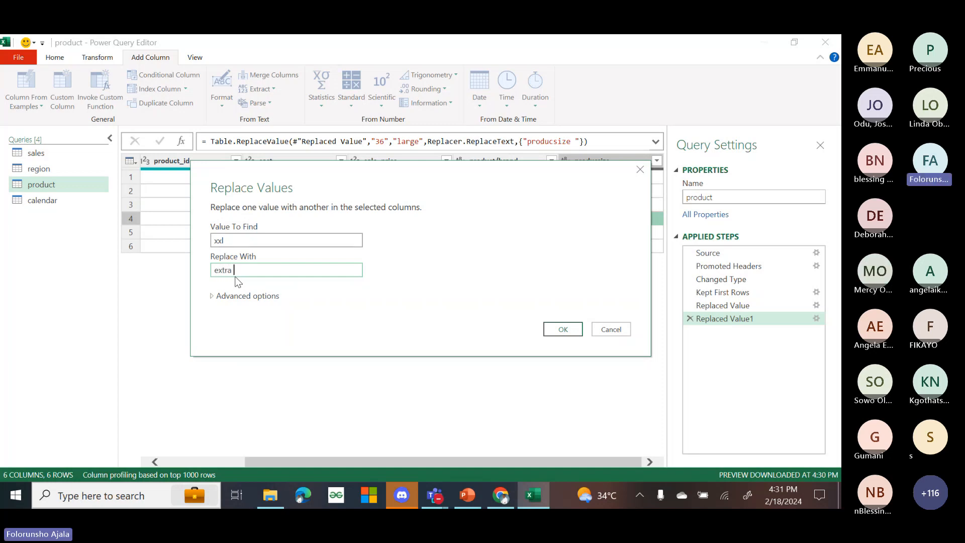
key(Return)
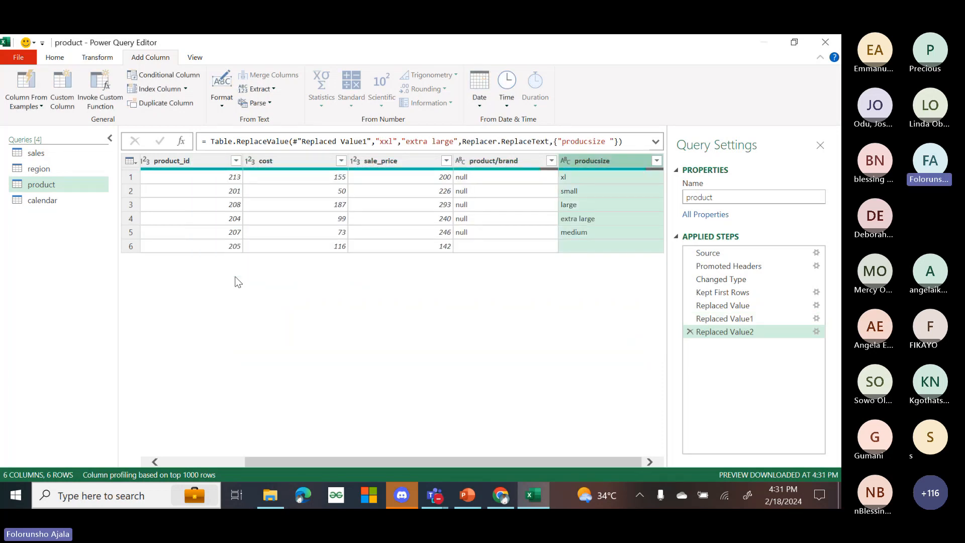
- Replace the value xl with "small" in the producsize column
click(589, 176)
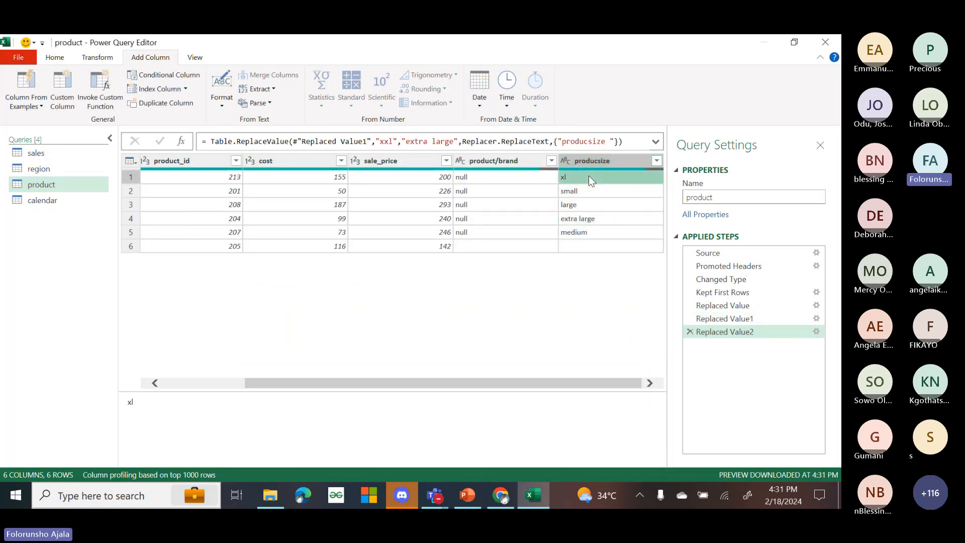
right_click(624, 177)
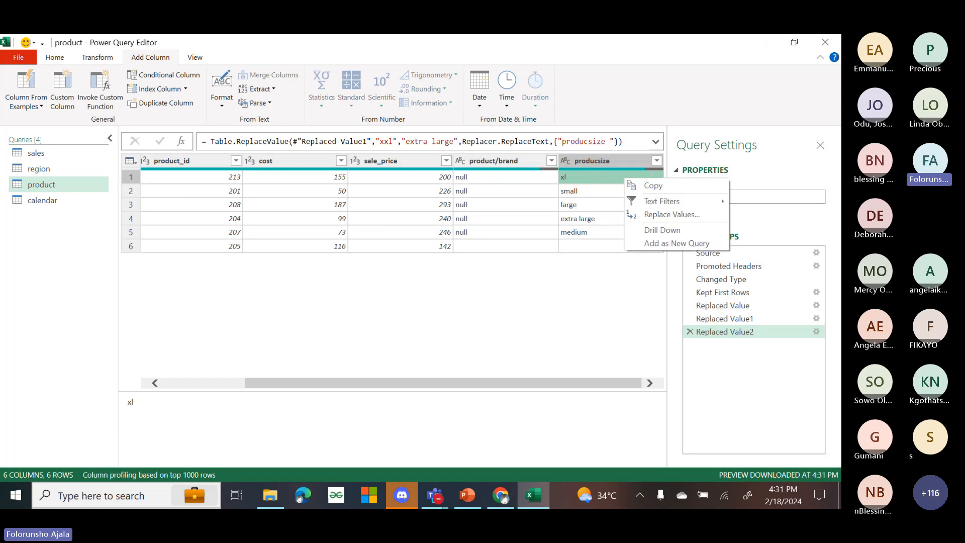
click(671, 214)
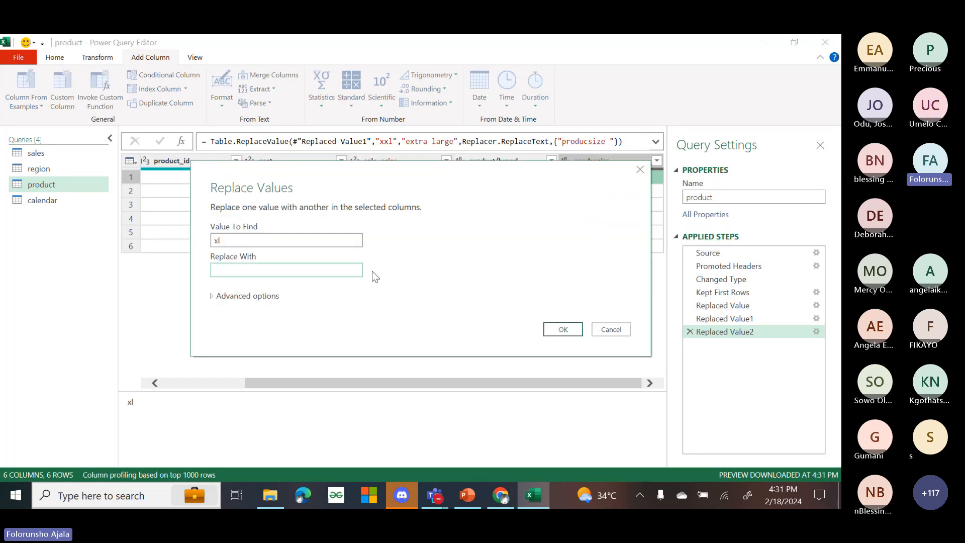
text(small)
click(555, 331)
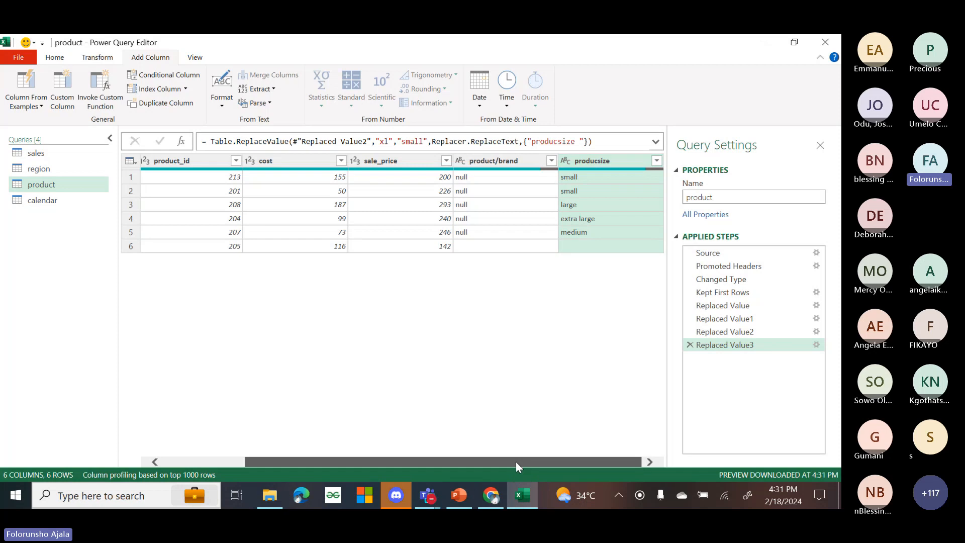
- Remove the product/brand column from the product query
click(579, 248)
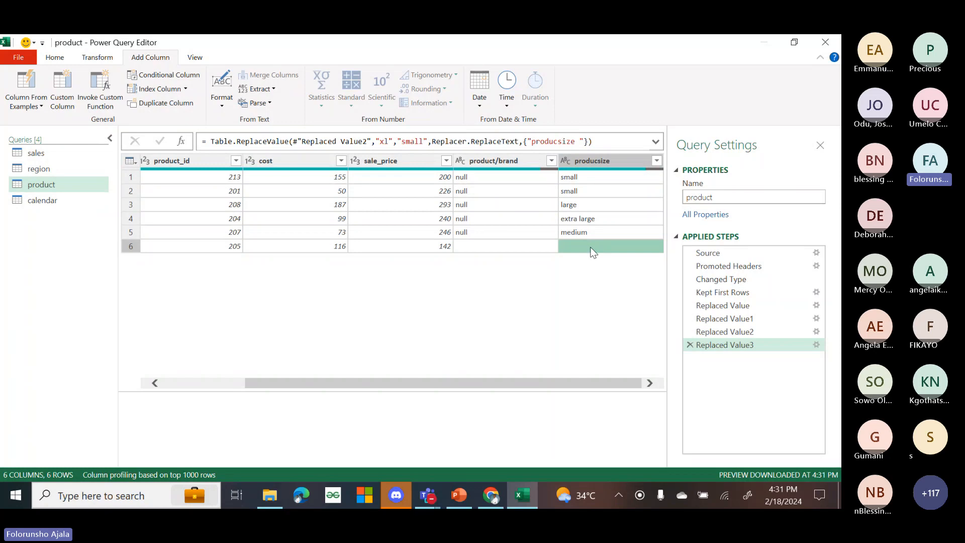
click(497, 163)
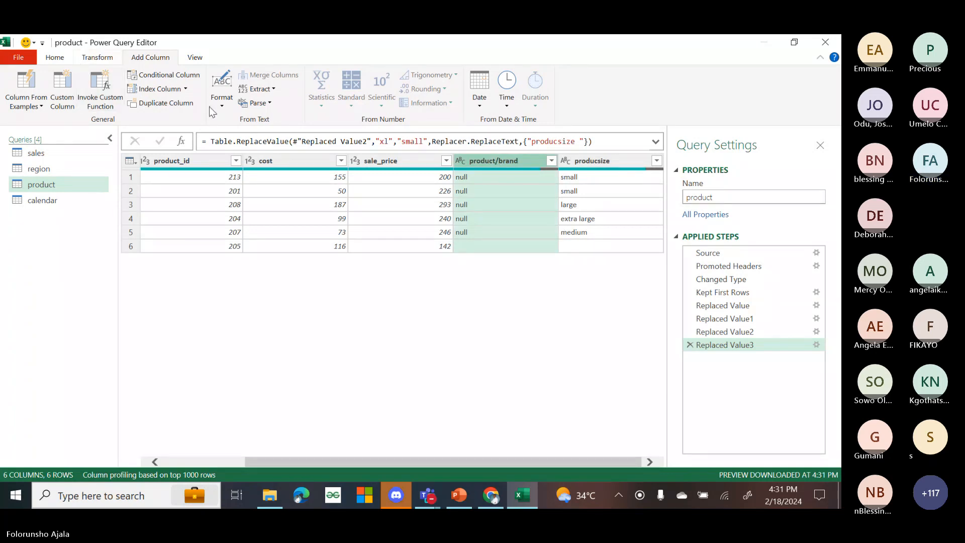
click(96, 57)
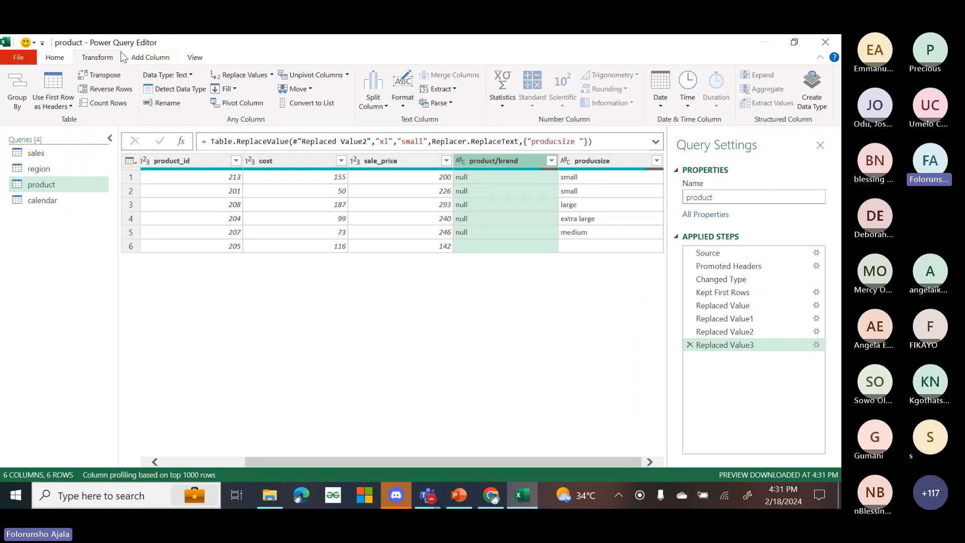
click(55, 58)
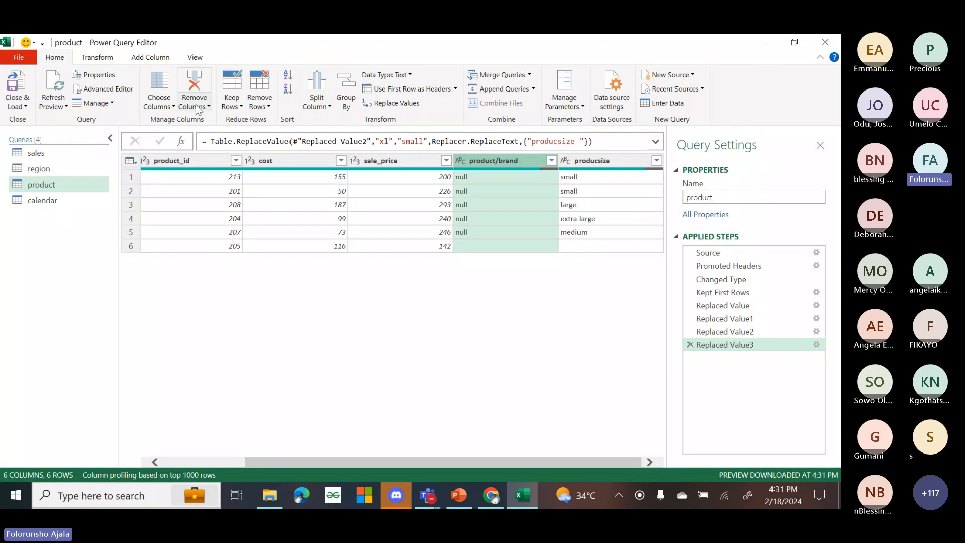
click(208, 108)
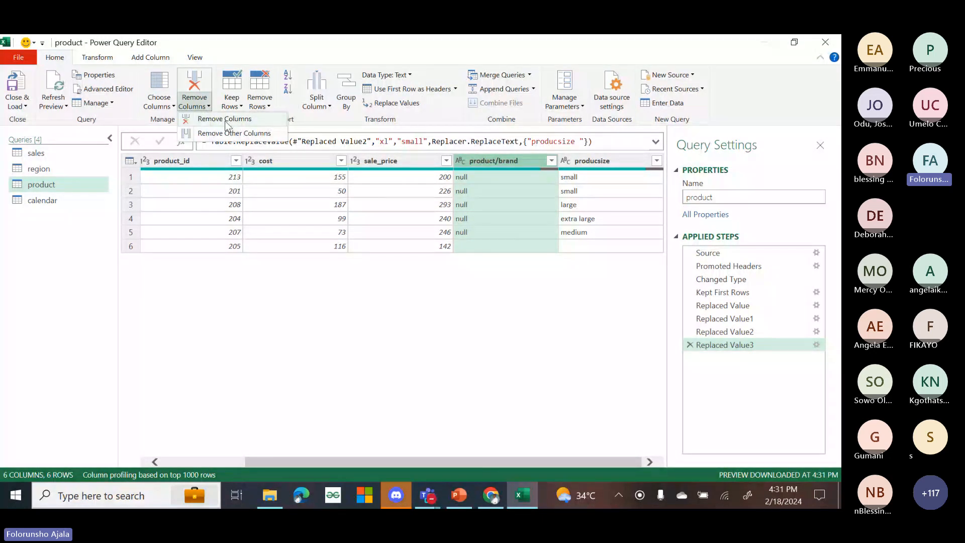
click(225, 121)
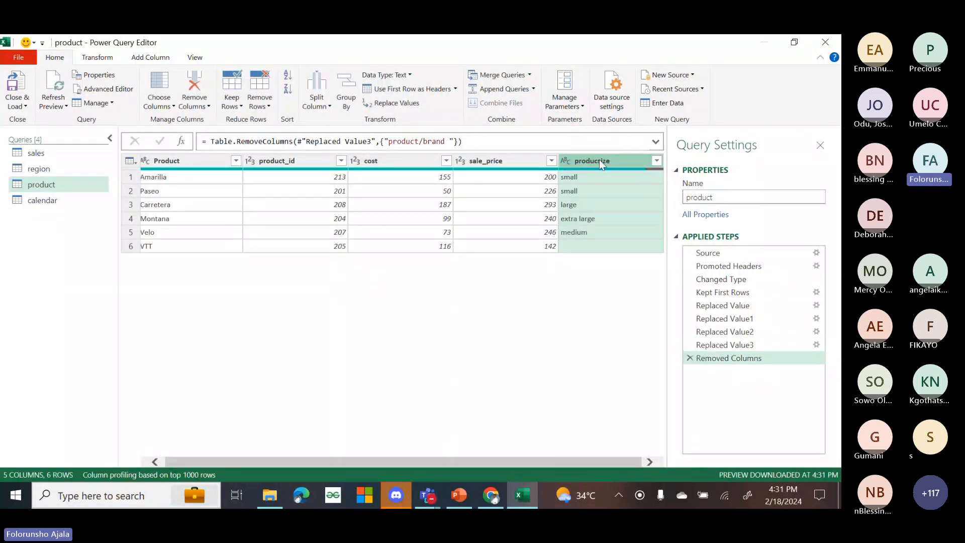
drag(584, 461, 665, 438)
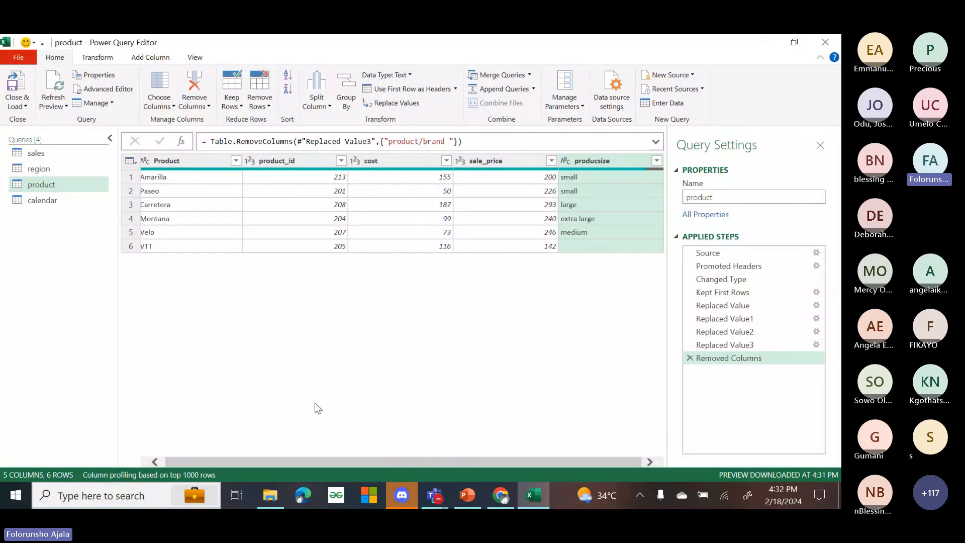
- Review the calendar query's DATE, Year and Month Name columns
click(57, 203)
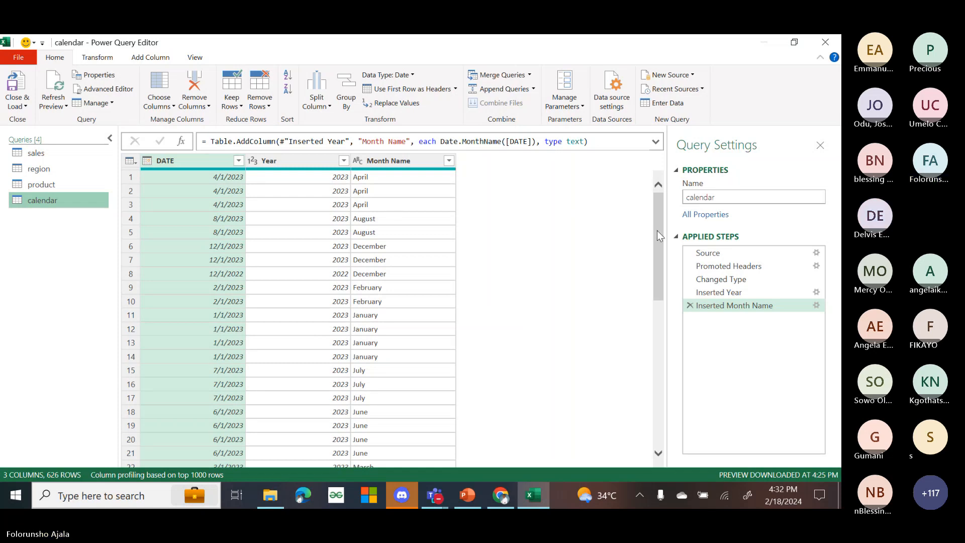
mouse_move(656, 230)
mouse_down()
mouse_move(657, 292)
mouse_move(655, 222)
mouse_up()
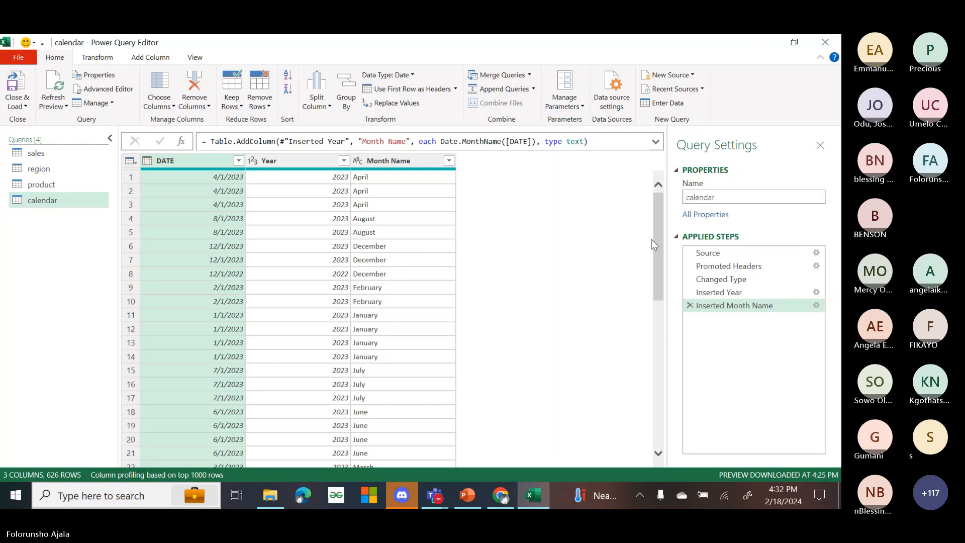
mouse_move(661, 246)
mouse_down()
mouse_move(659, 263)
mouse_move(660, 227)
mouse_up()
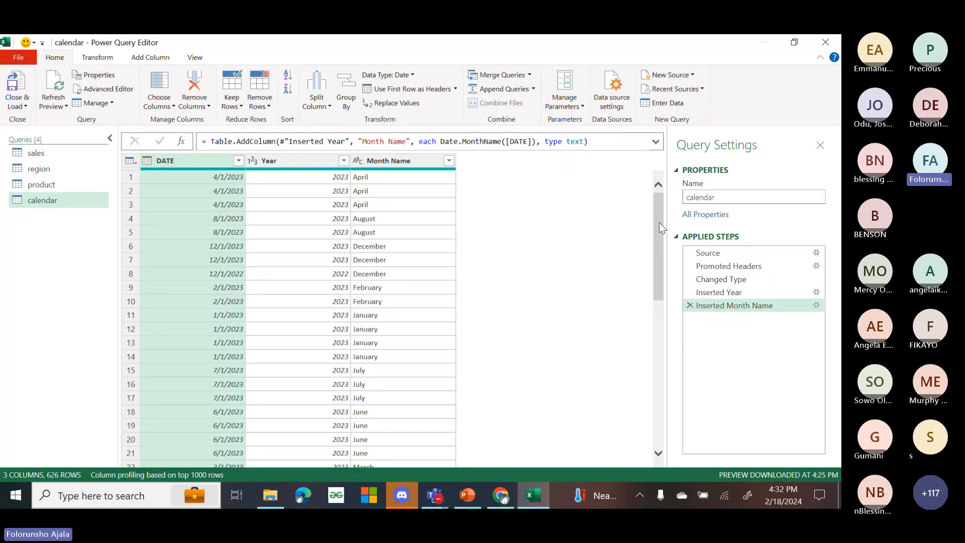
drag(659, 223, 654, 256)
scroll(660, 259, up, 3)
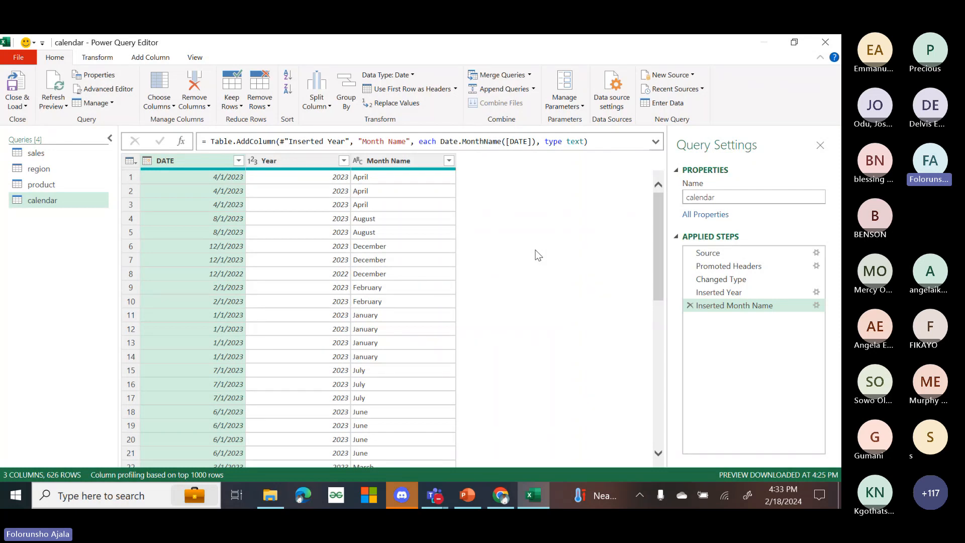
- Import the 2022 CSV file from the power query session's sales folder as a new query
click(692, 75)
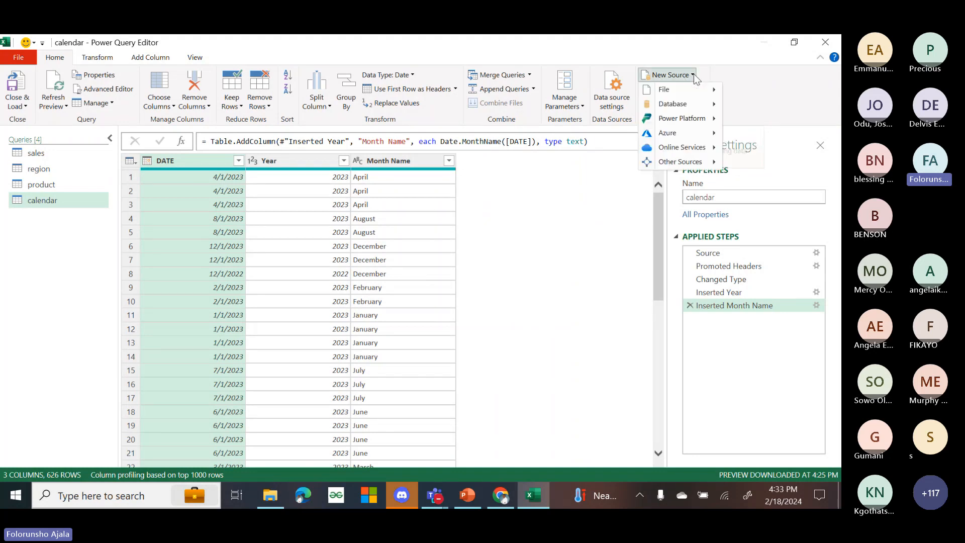
mouse_move(715, 94)
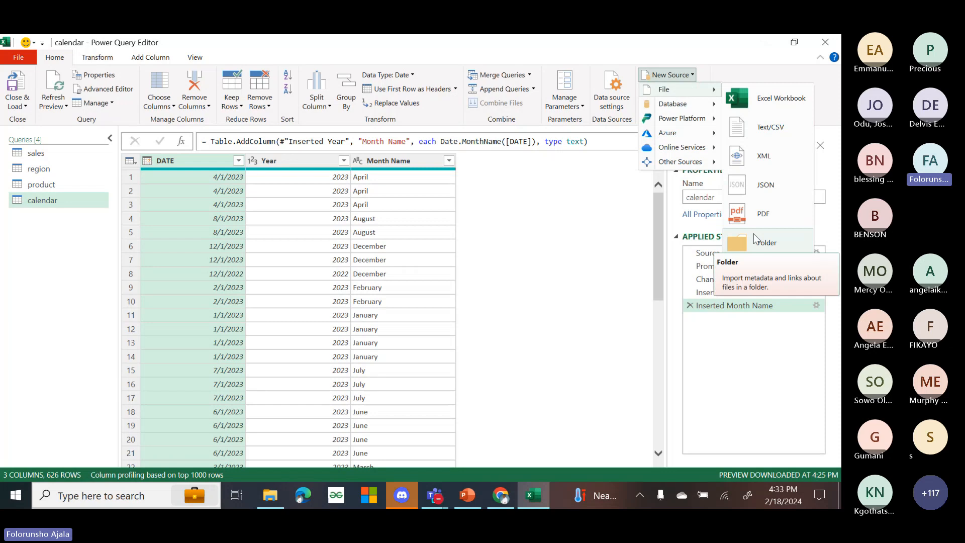
click(777, 126)
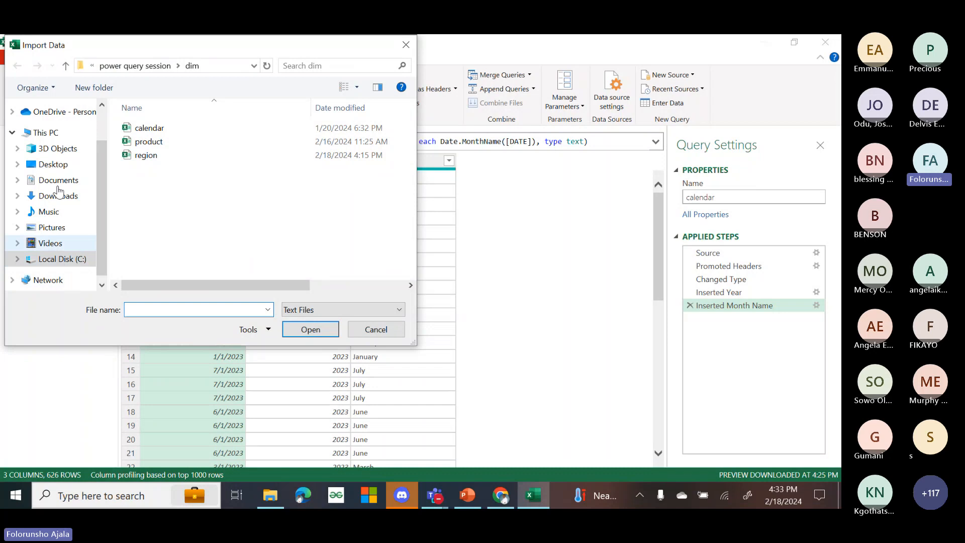
click(149, 65)
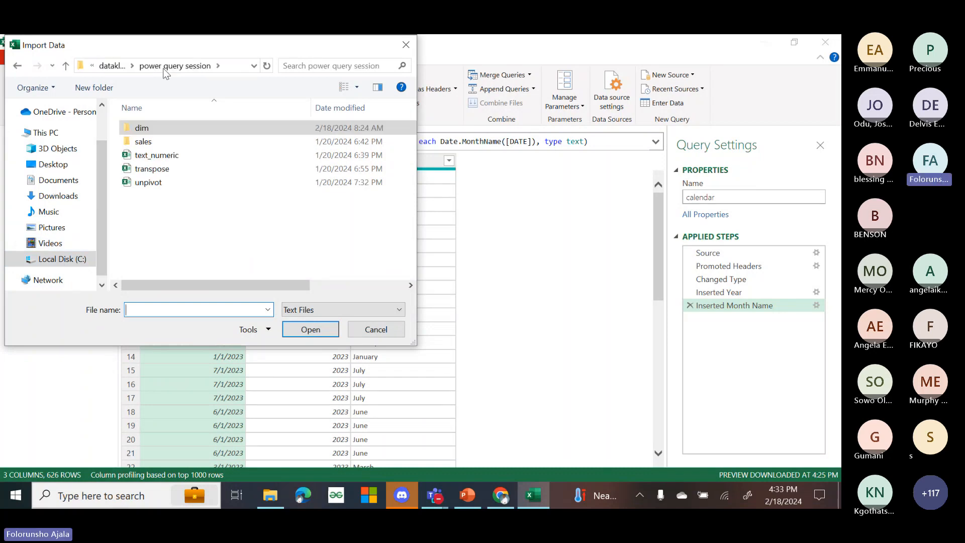
double_click(154, 141)
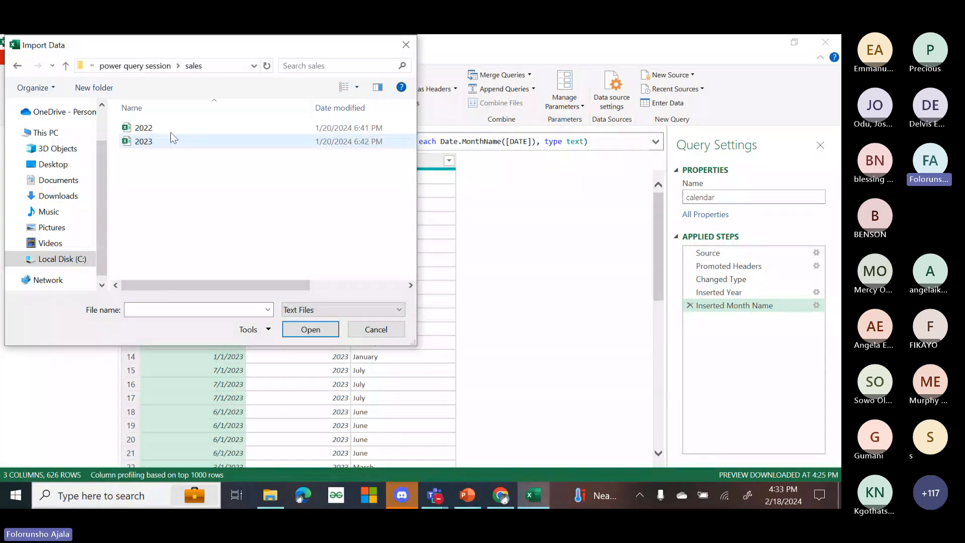
click(161, 127)
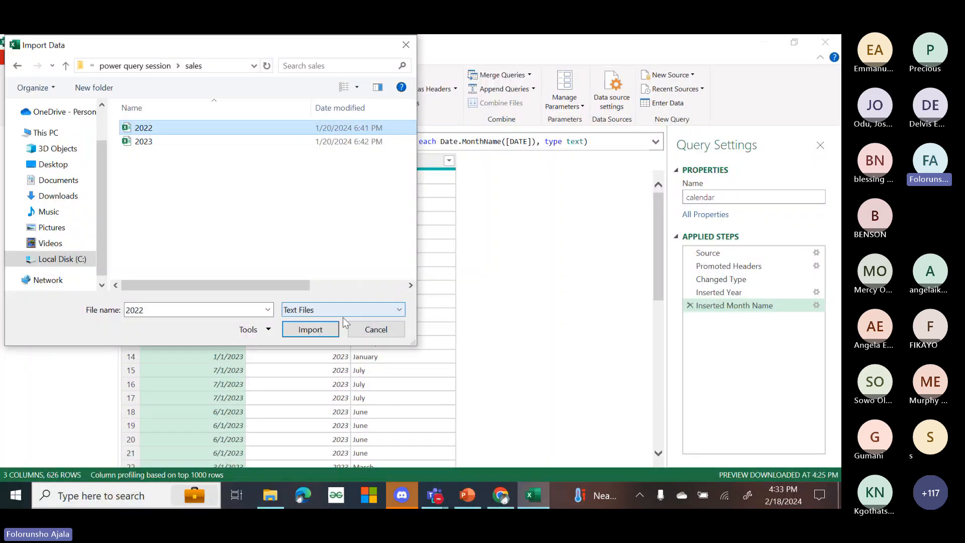
click(310, 329)
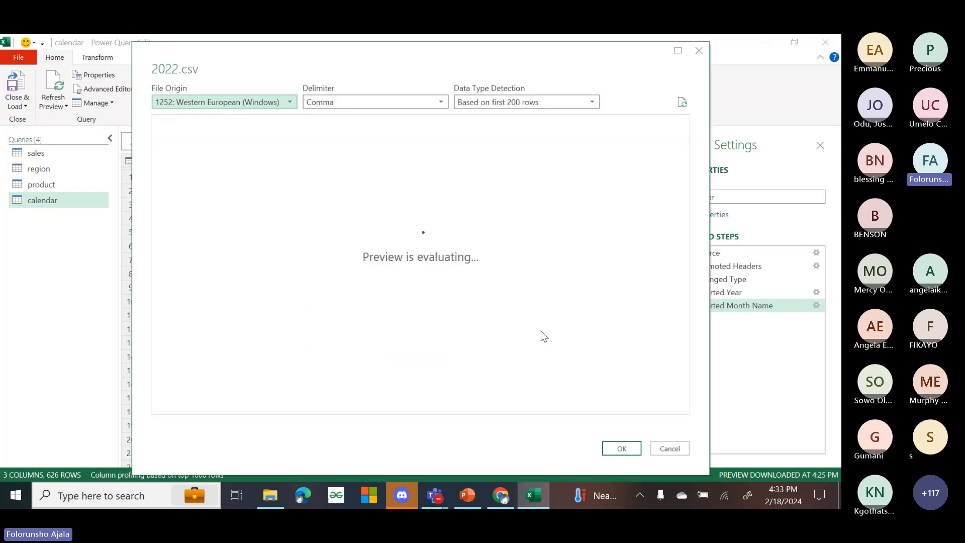
click(621, 447)
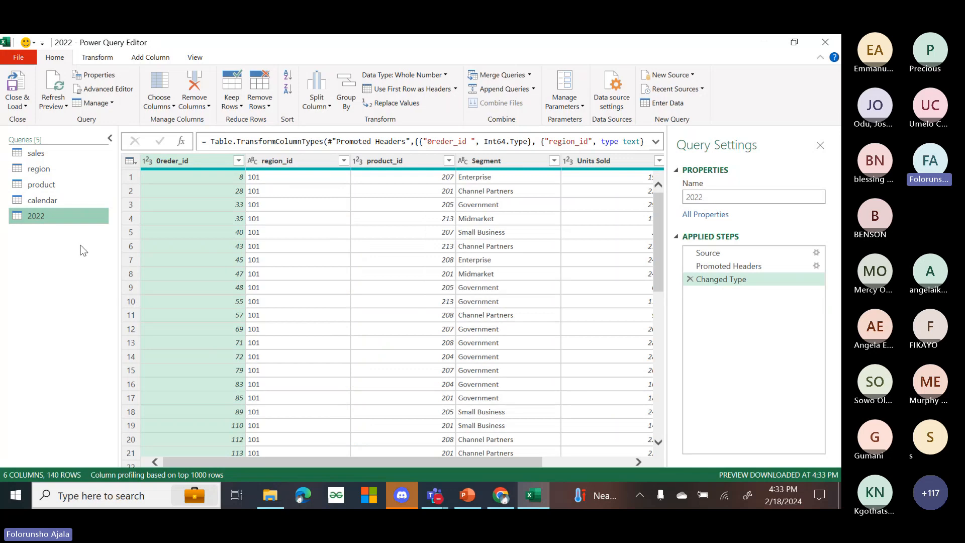
- Import the 2023 CSV file from the power query session's sales folder as a new query
click(693, 76)
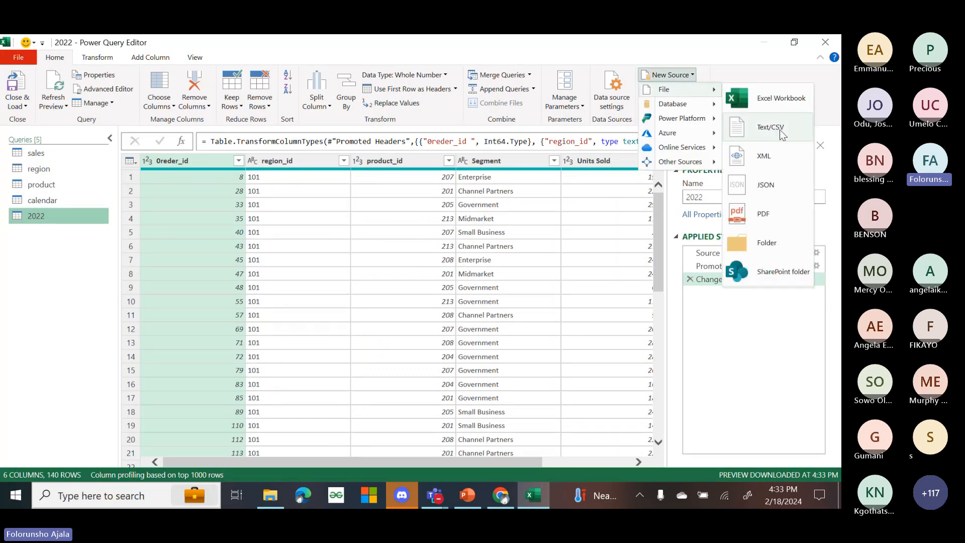
click(779, 130)
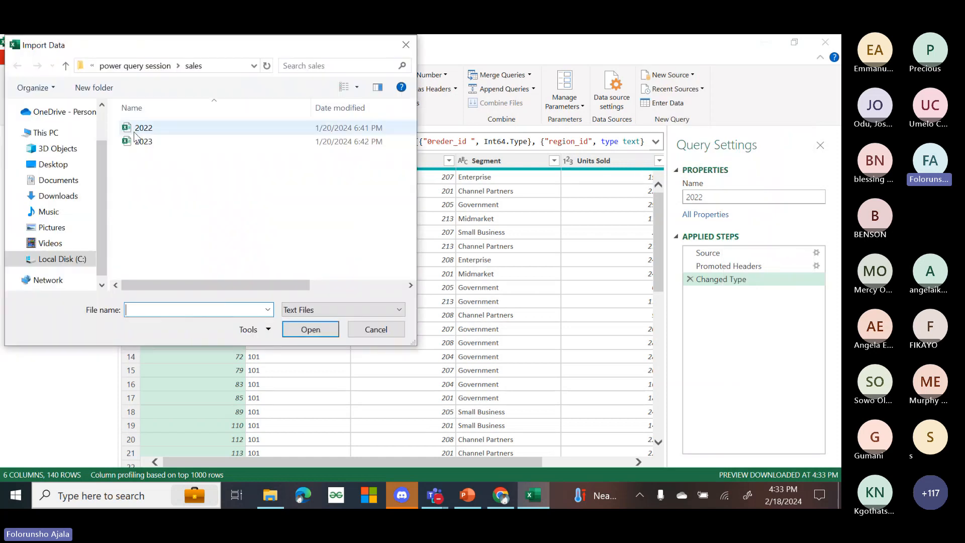
click(143, 143)
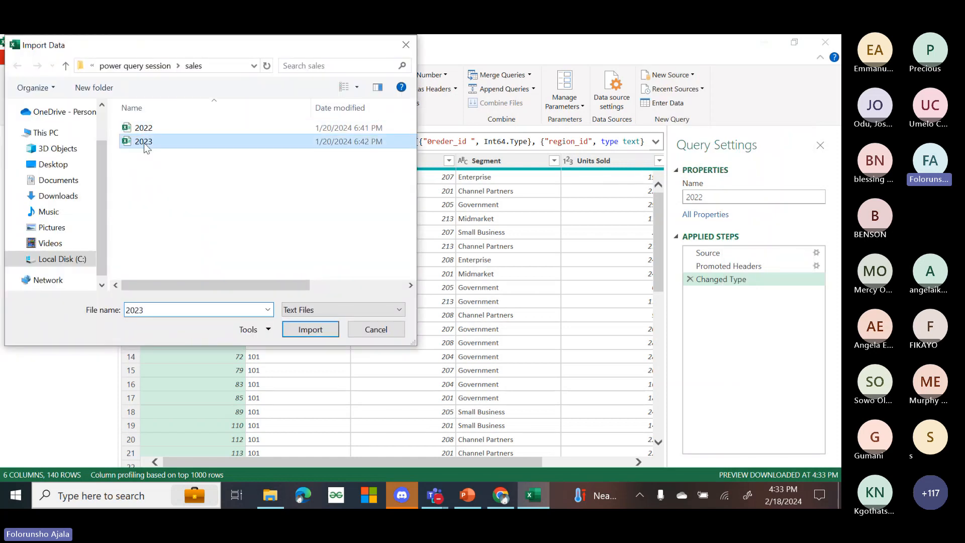
click(324, 331)
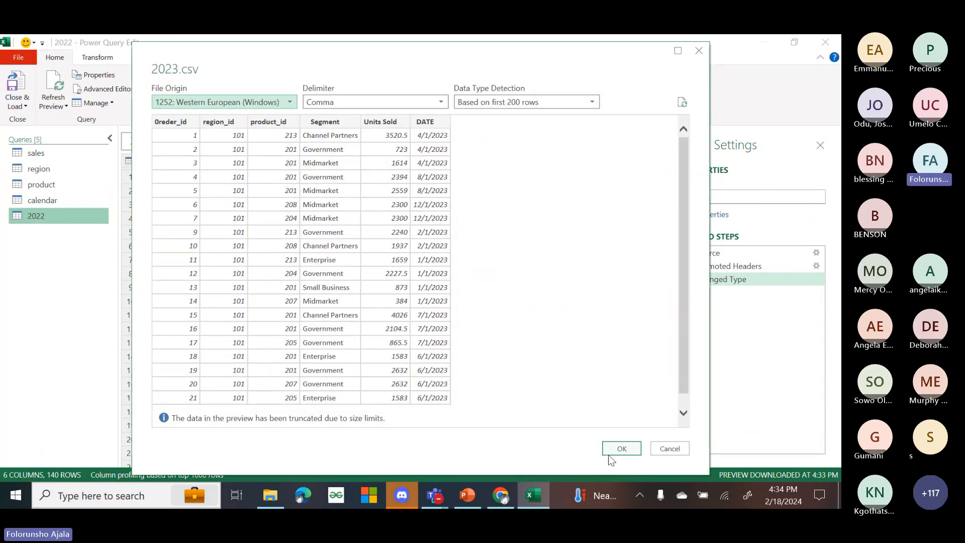
click(622, 448)
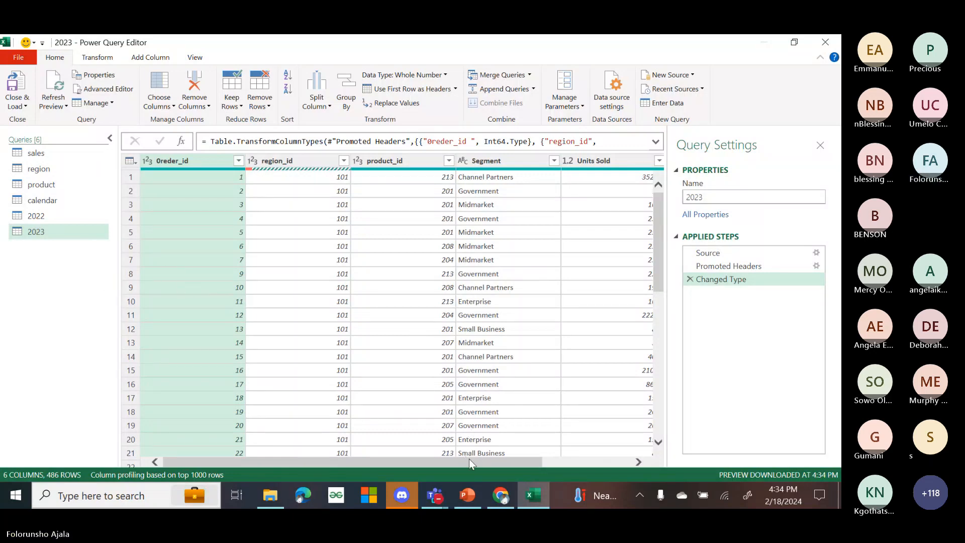
- Compare the 2022 and 2023 queries and check the filter values of the 2023 query's region_id column
drag(469, 459, 372, 458)
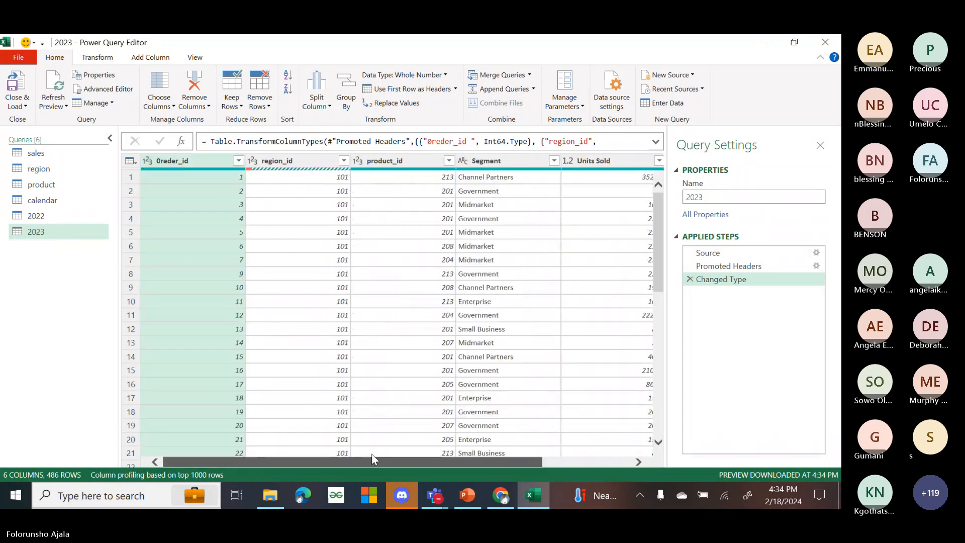
click(54, 217)
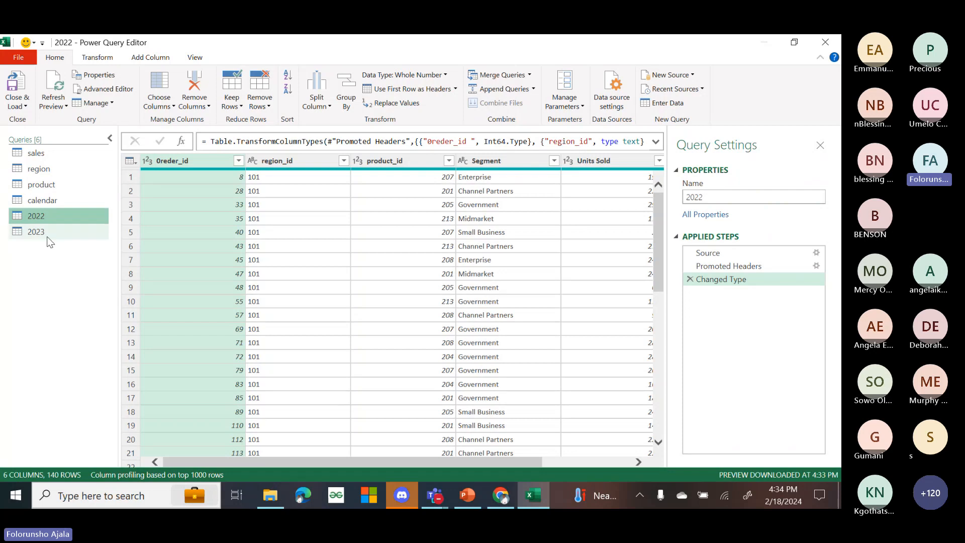
click(44, 234)
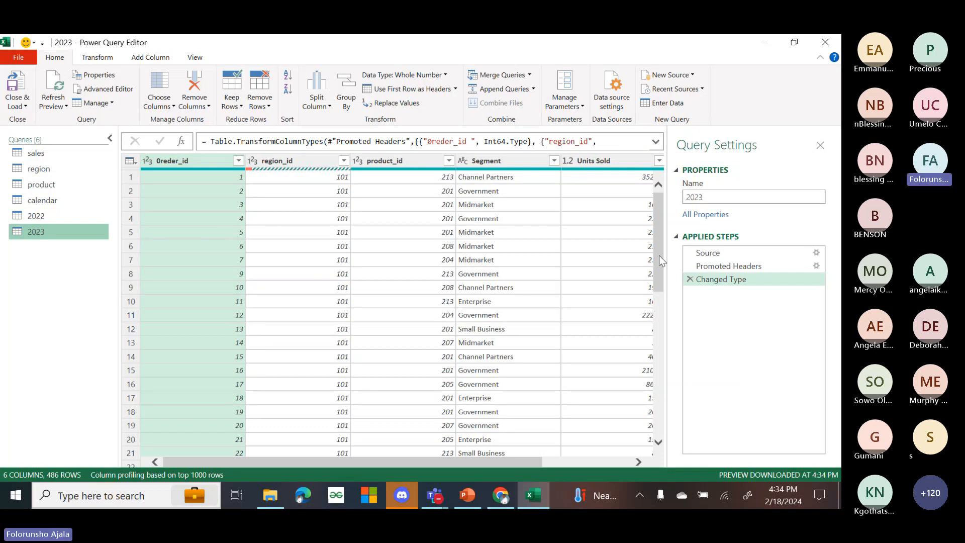
drag(658, 255, 621, 37)
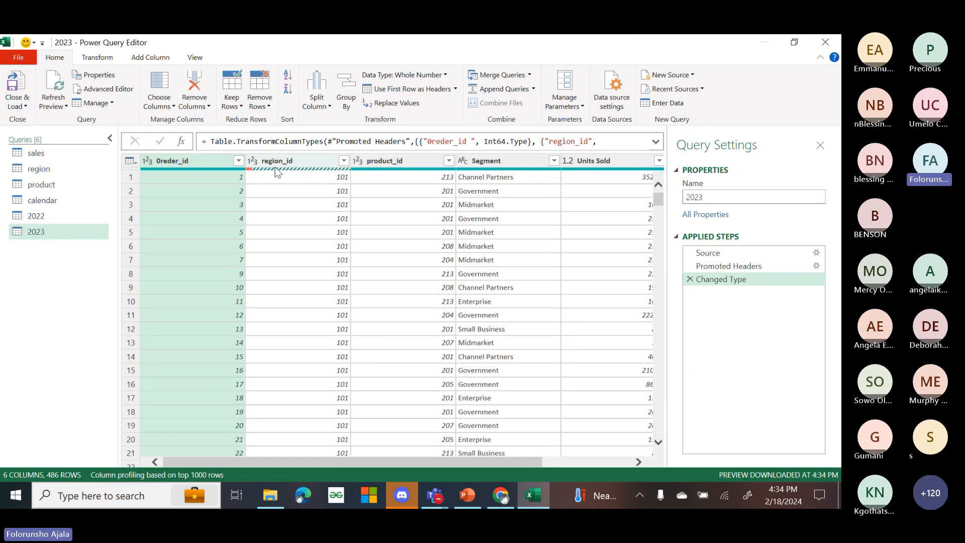
click(344, 160)
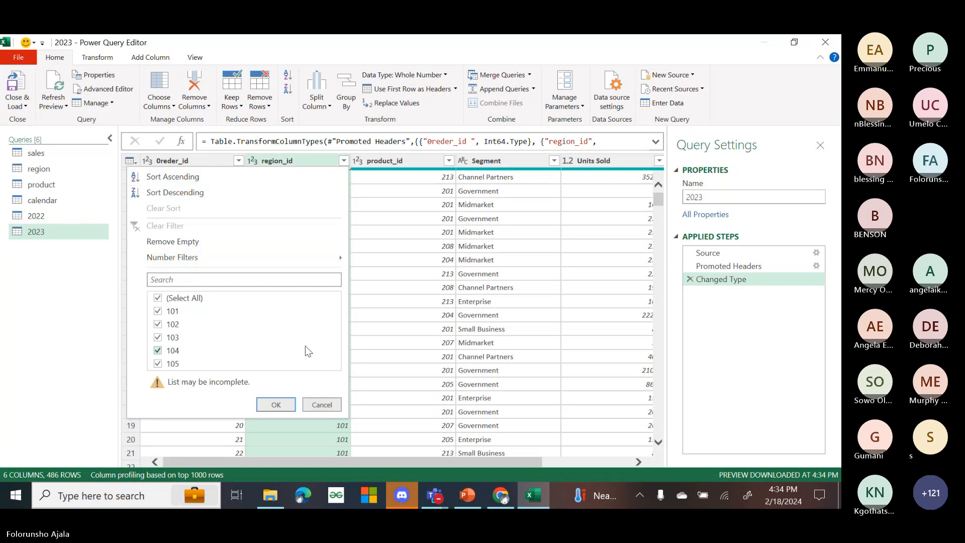
click(321, 405)
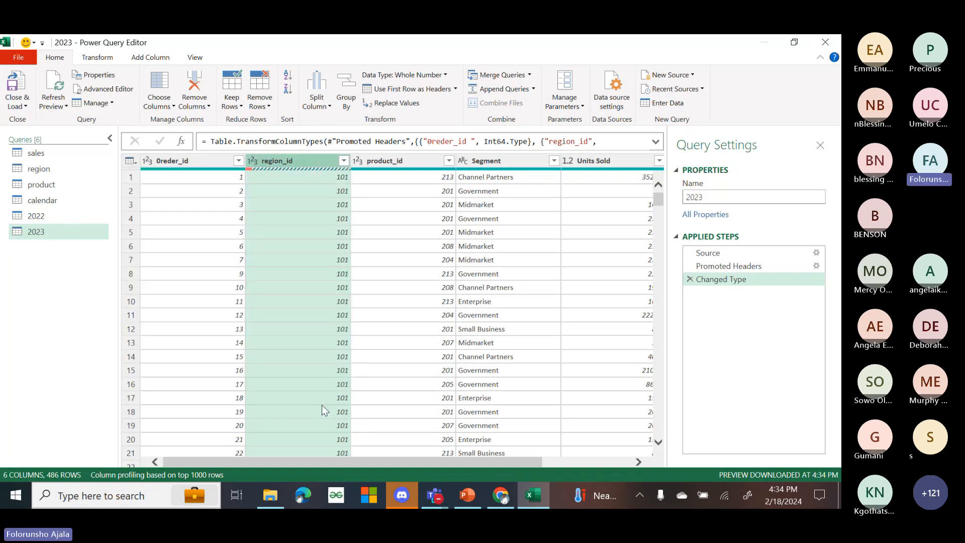
- Change the 2023 query's region_id column to the Text data type, replacing the current conversion
click(254, 163)
click(281, 297)
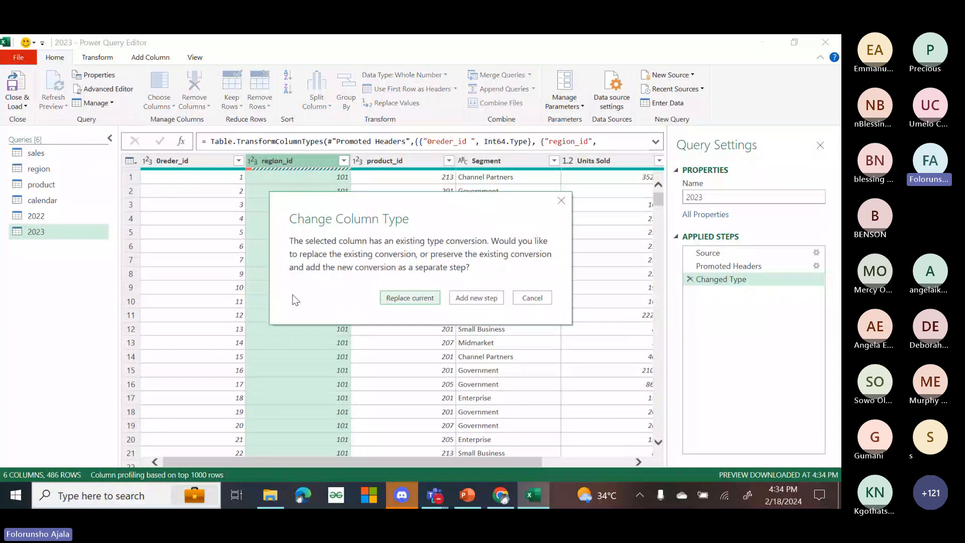
click(425, 299)
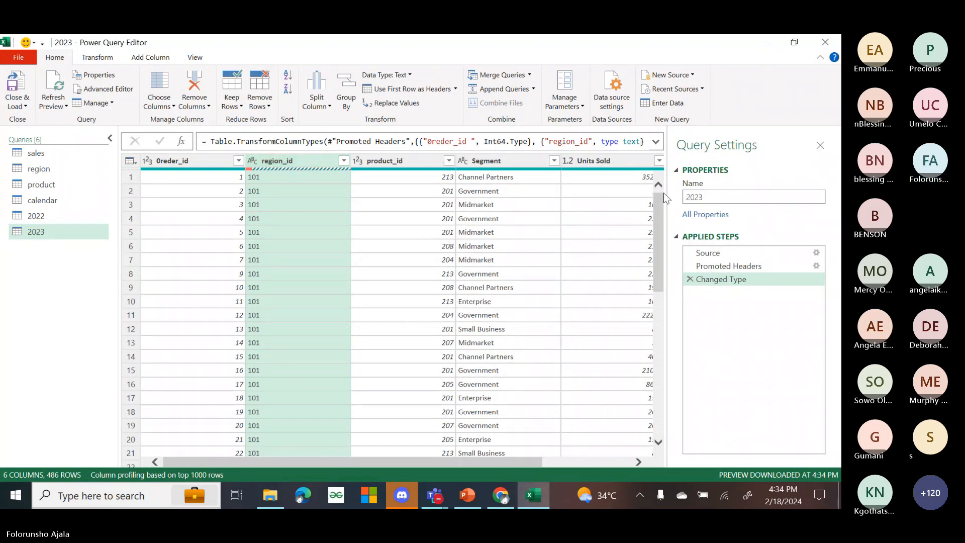
- Try removing the rows with errors in the region_id column, and undo that removal
drag(656, 205, 658, 260)
scroll(659, 271, up, 3)
mouse_move(305, 170)
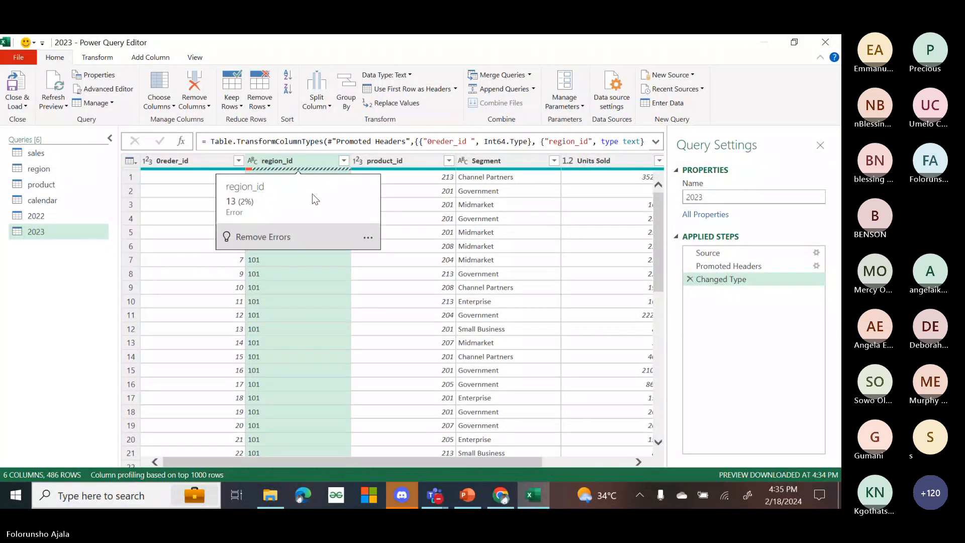
click(368, 237)
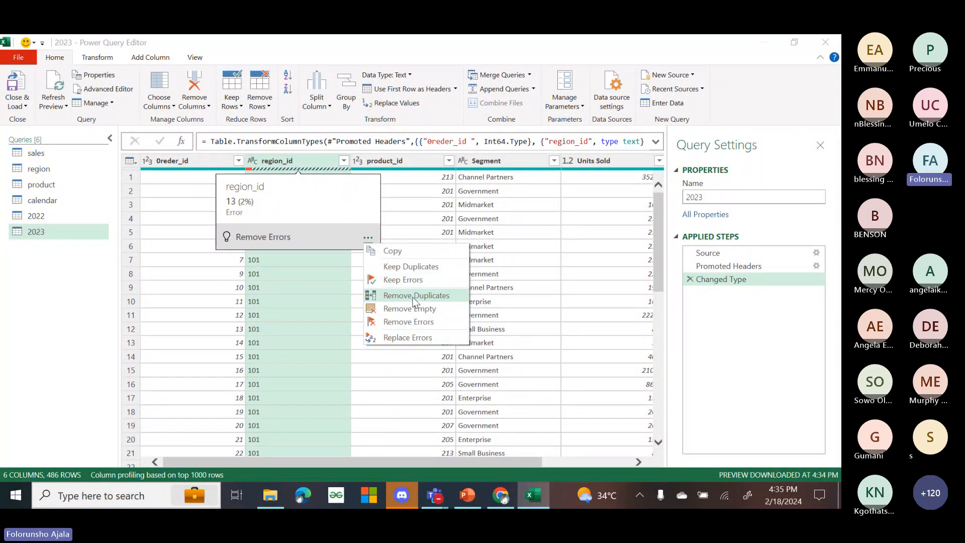
click(414, 321)
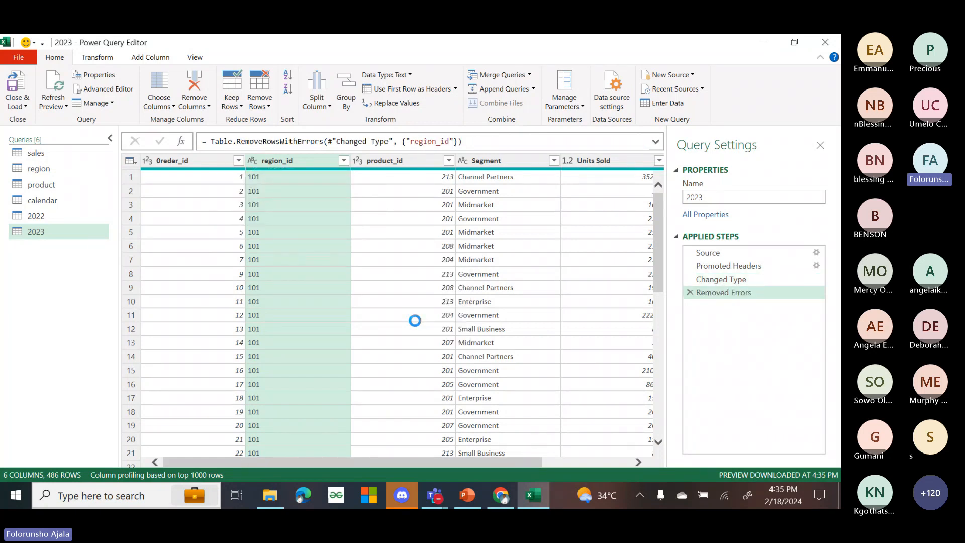
click(690, 292)
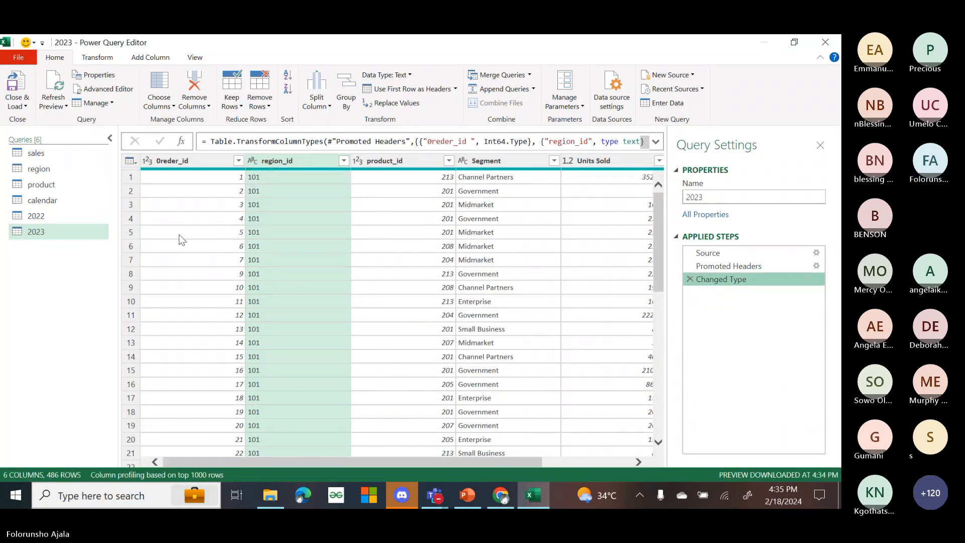
- Remove the Changed Type step from the 2023 query and check the data type options for region_id
click(690, 280)
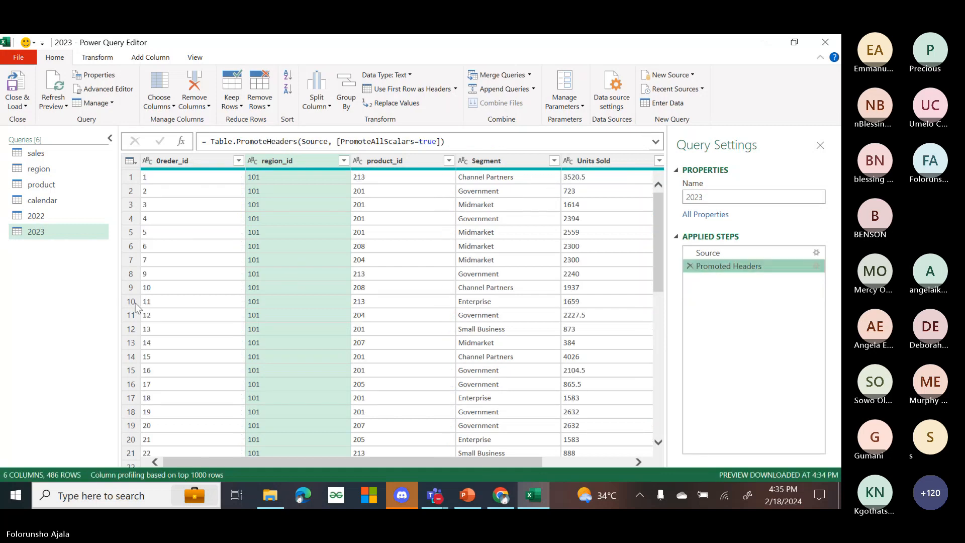
click(254, 161)
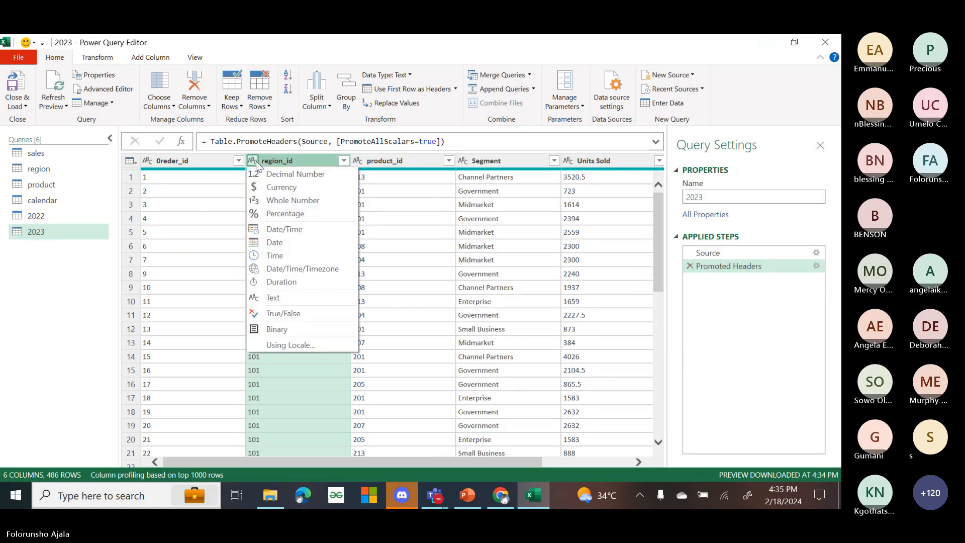
click(83, 301)
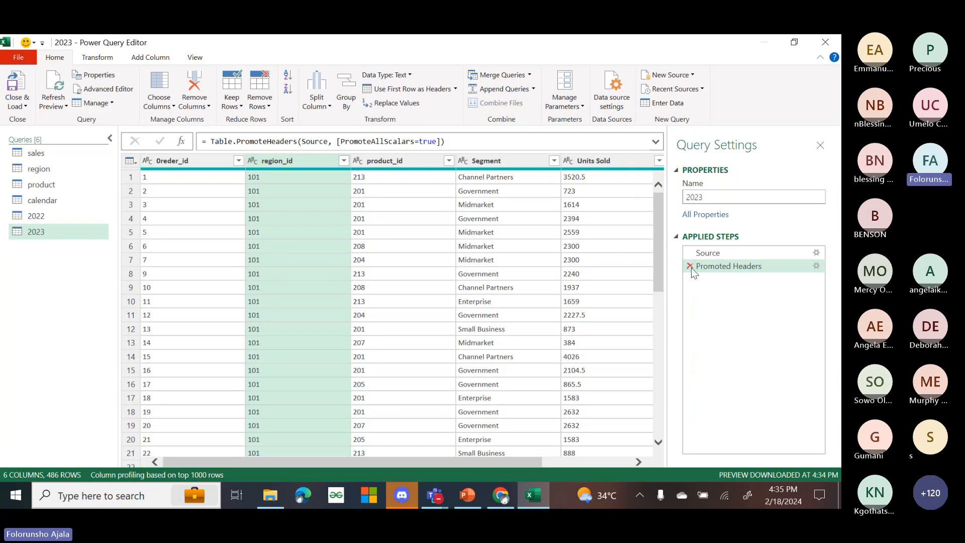
- Delete the 2023 query
right_click(43, 230)
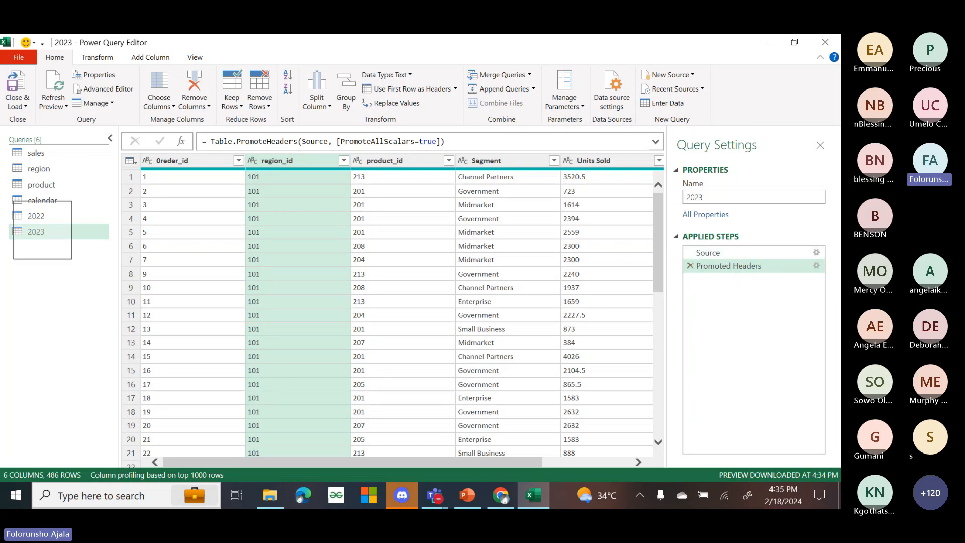
click(32, 377)
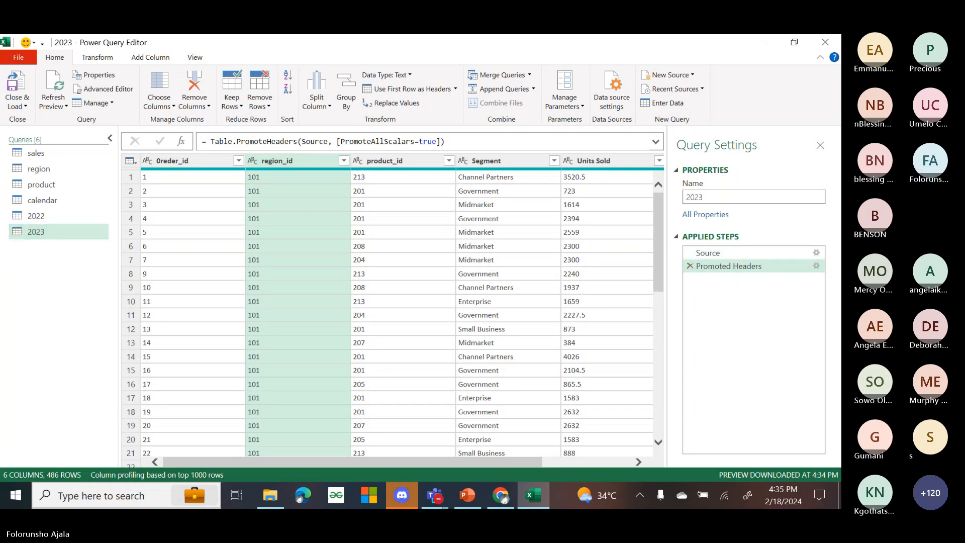
right_click(48, 234)
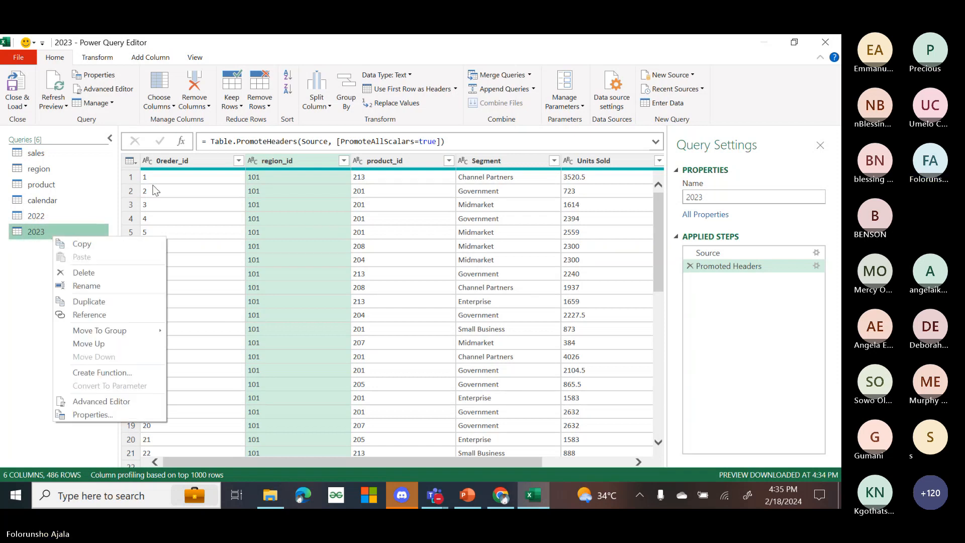
click(107, 270)
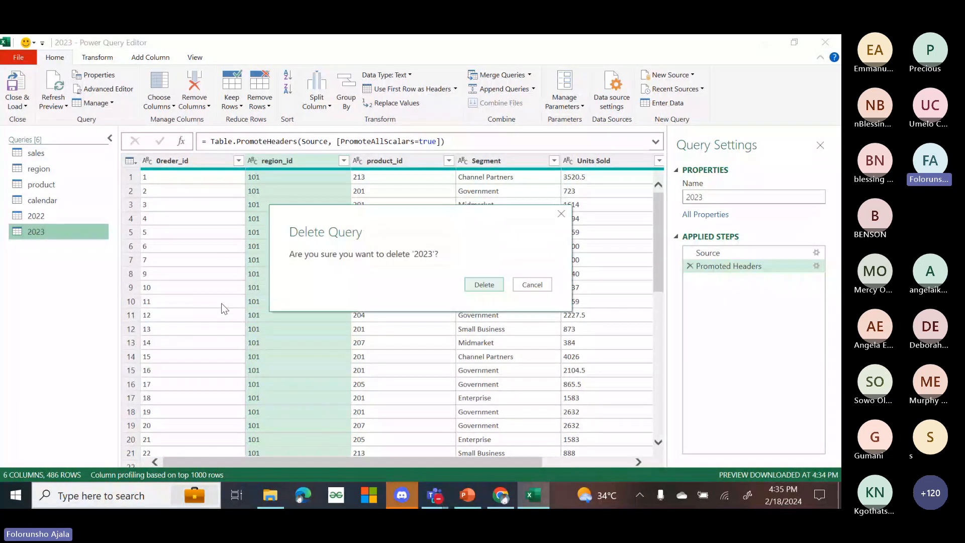
click(482, 285)
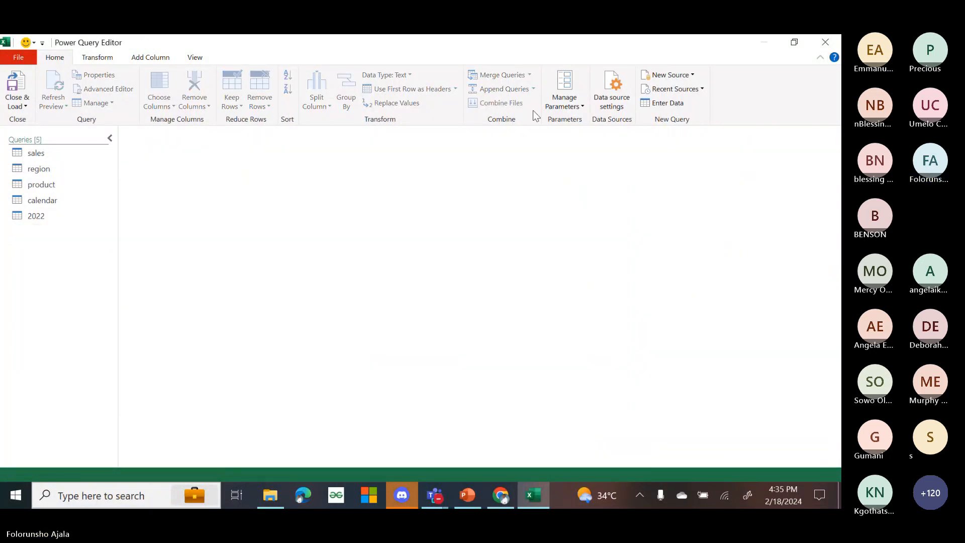
- Import the 2023 CSV file again as a new query, keeping the default comma delimiter and data type detection
click(689, 77)
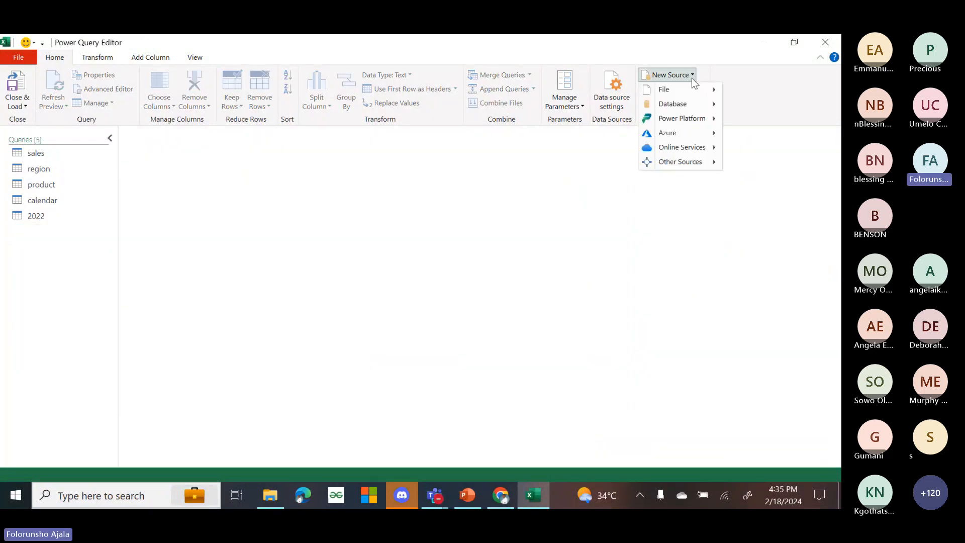
mouse_move(693, 97)
click(771, 130)
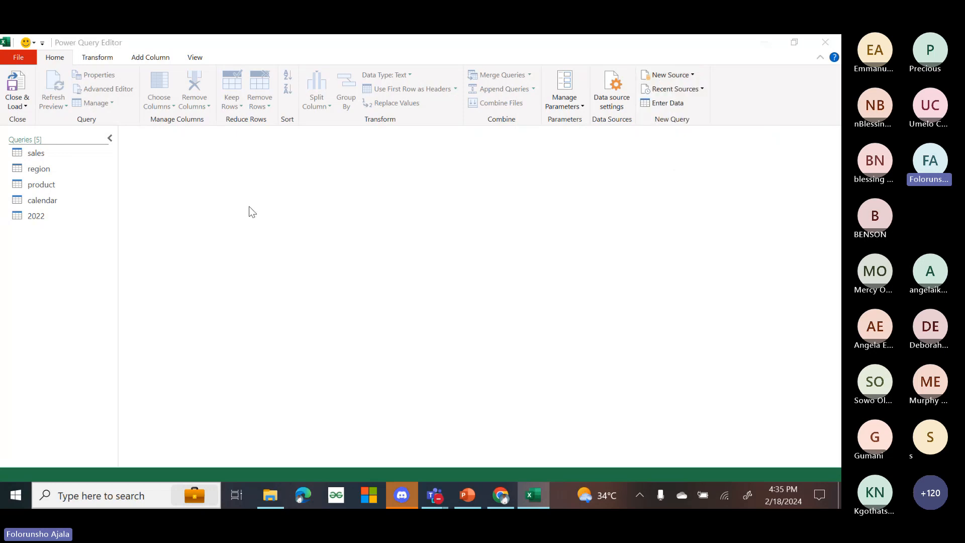
click(146, 143)
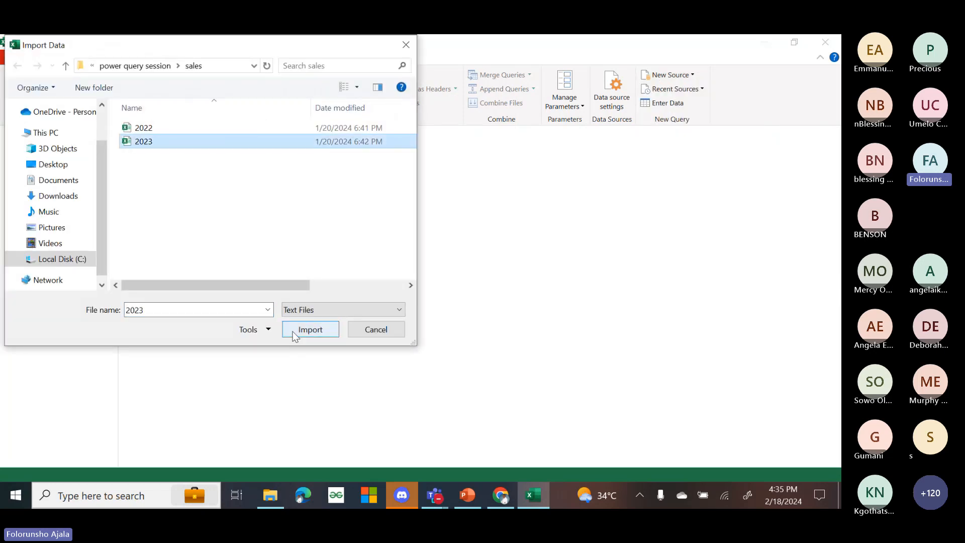
click(310, 330)
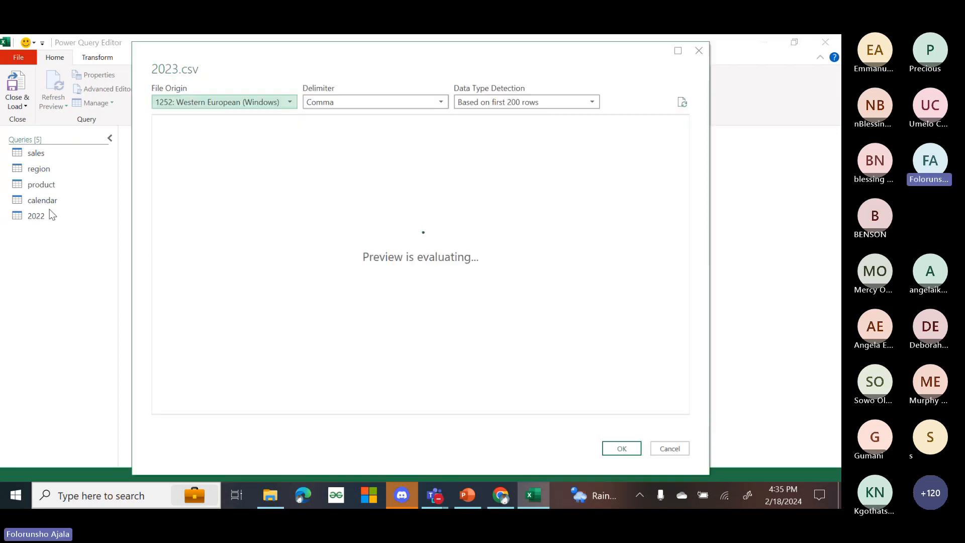
click(628, 448)
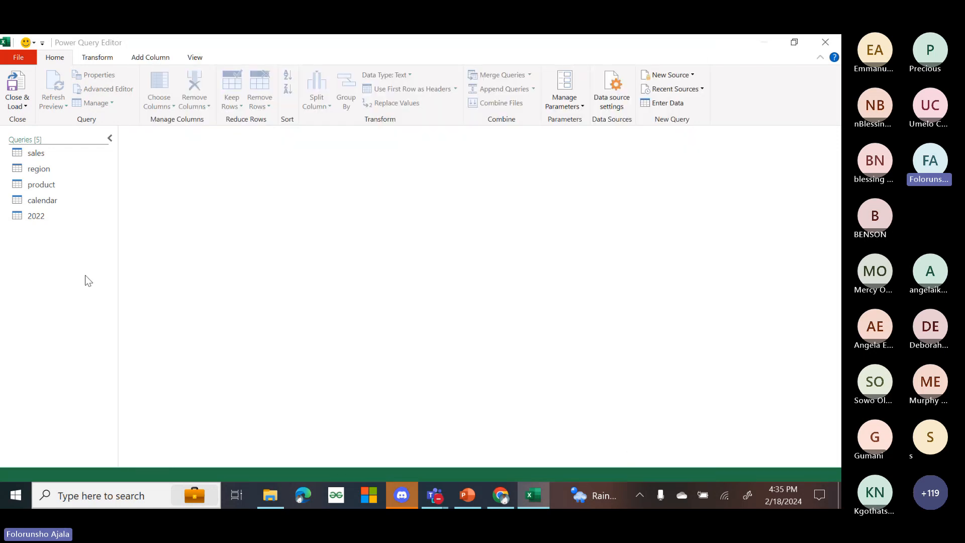
- Compare the columns of the 2022 and 2023 queries, including the 2022 query's Units Sold and DATE columns
click(40, 218)
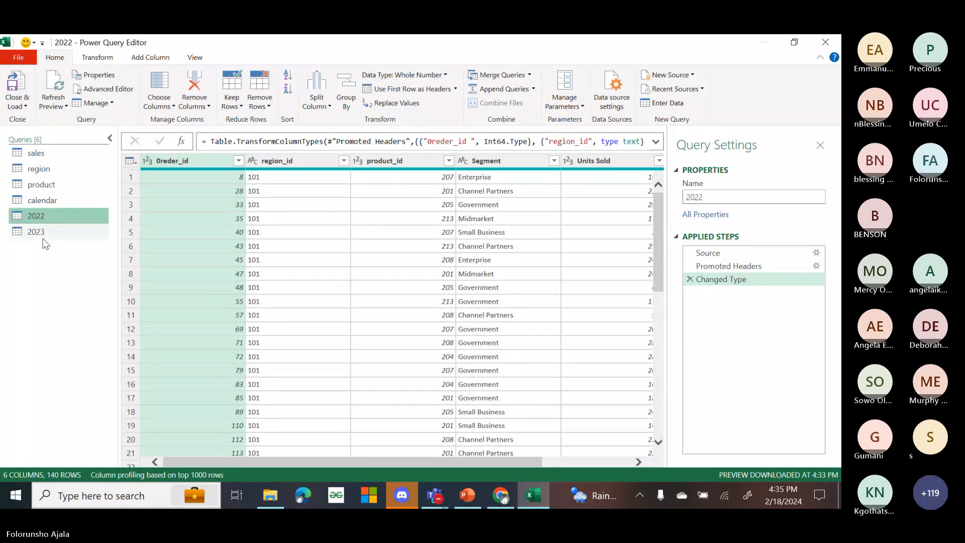
click(40, 234)
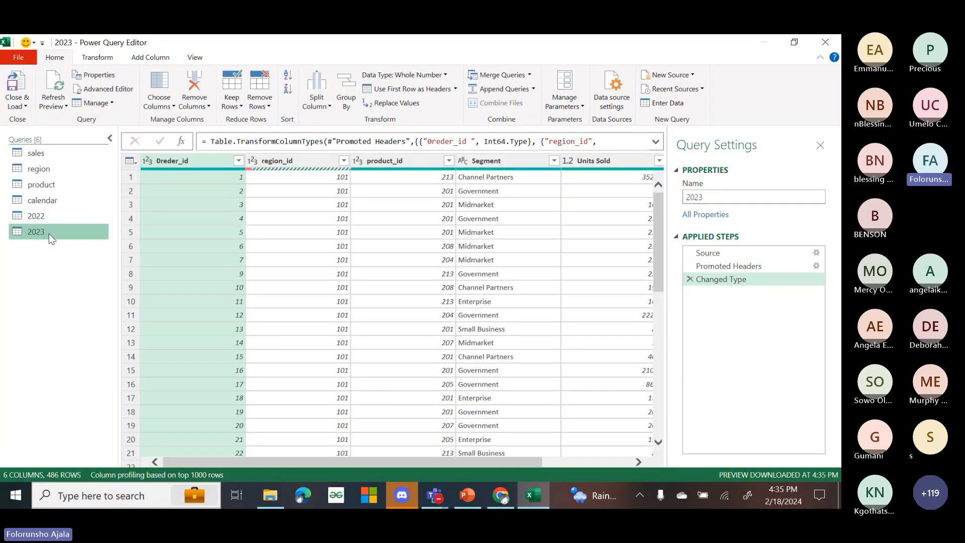
click(46, 215)
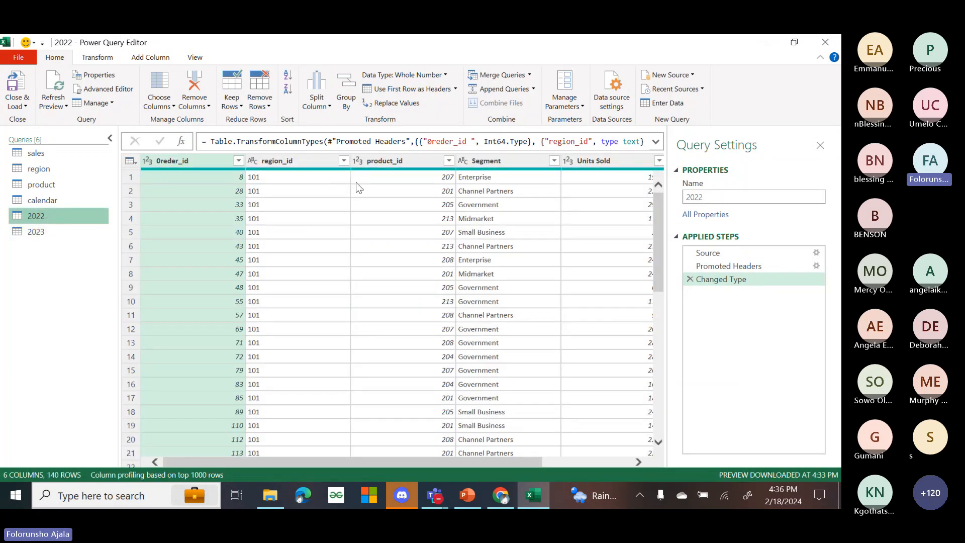
mouse_move(412, 461)
mouse_down()
mouse_move(433, 458)
mouse_move(402, 456)
mouse_up()
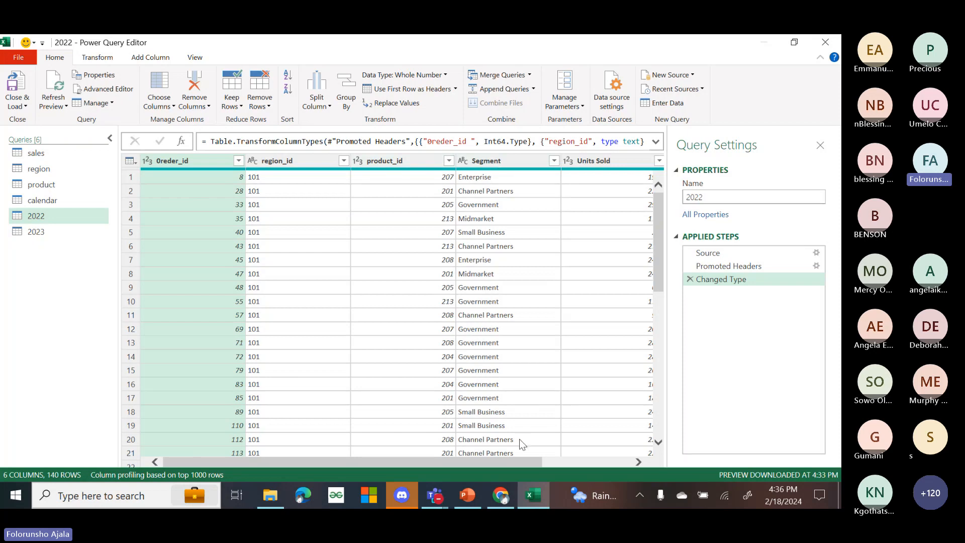
drag(479, 460, 665, 427)
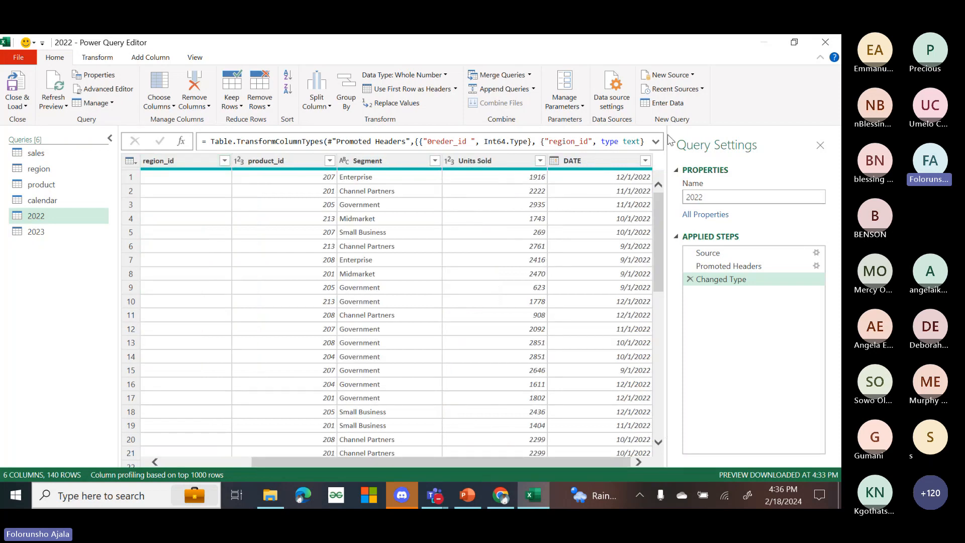
- Compare the column names and data types across the full width of the 2023 and 2022 queries
click(44, 235)
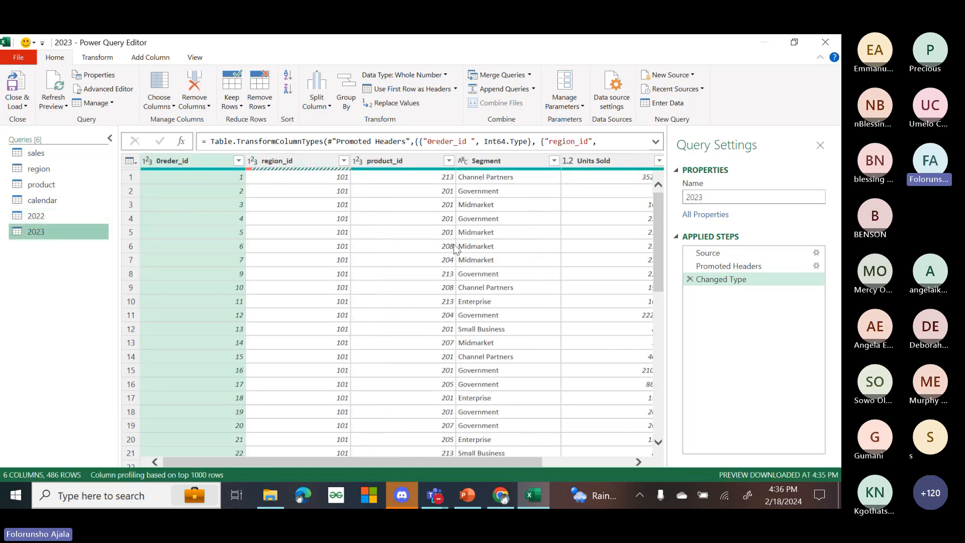
drag(414, 459, 571, 468)
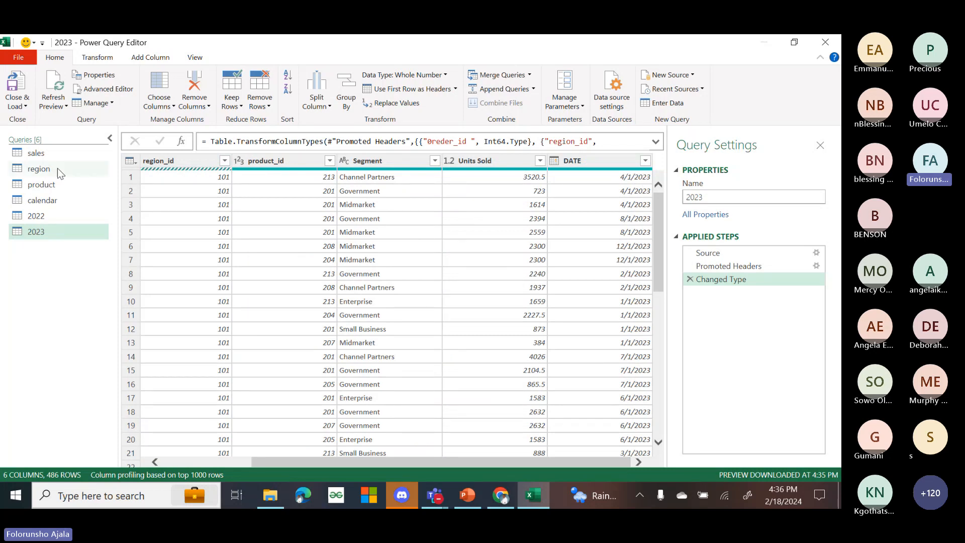
click(36, 215)
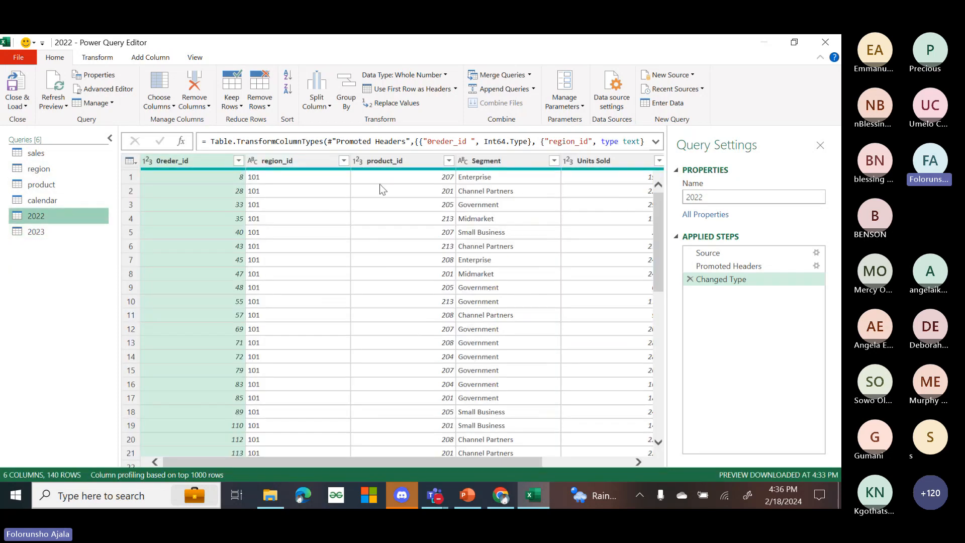
drag(335, 462, 684, 432)
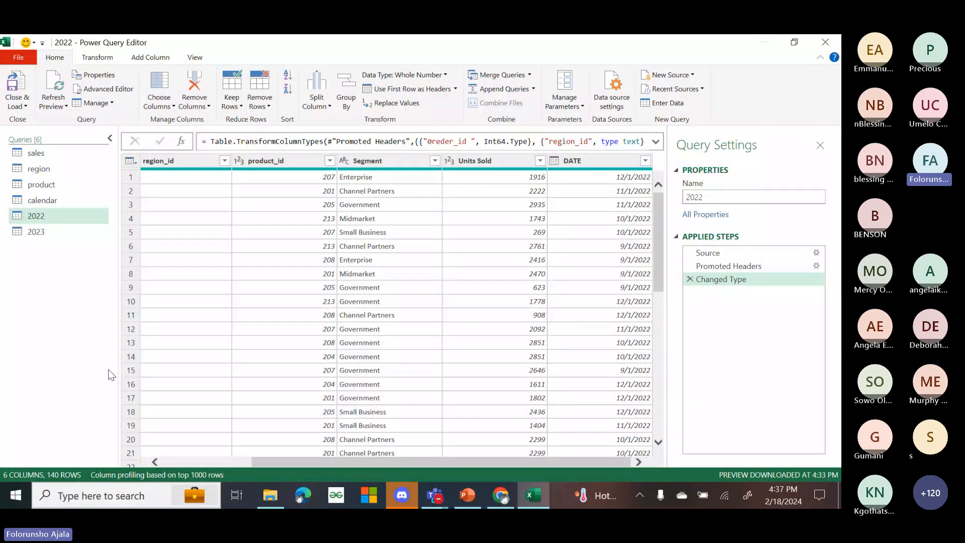
drag(272, 462, 86, 454)
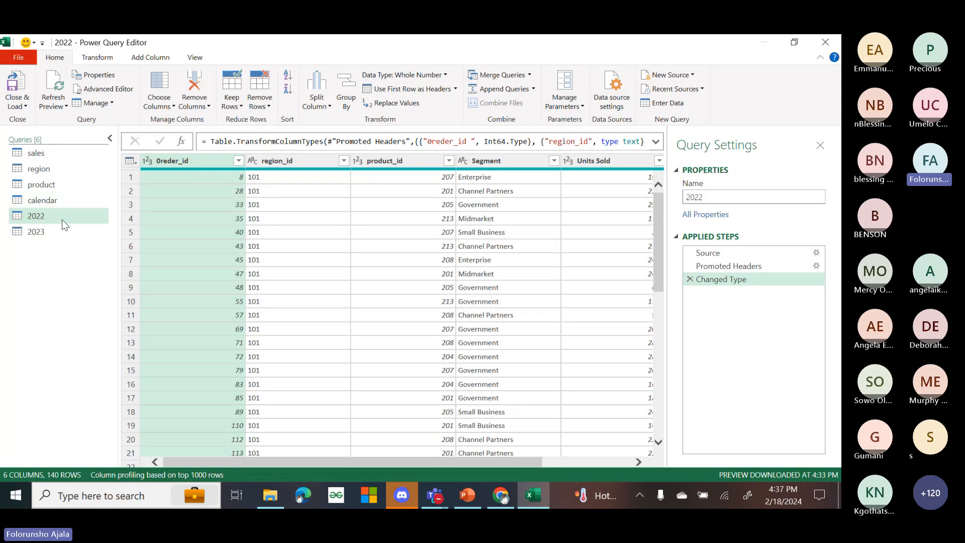
- Remove the rows with errors in the region_id column of the 2023 query
click(55, 231)
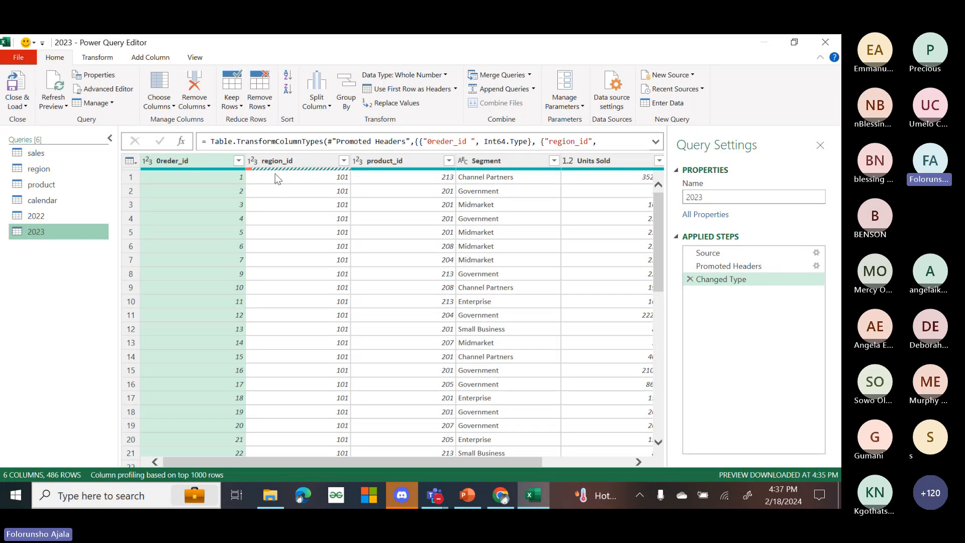
mouse_move(285, 170)
click(284, 169)
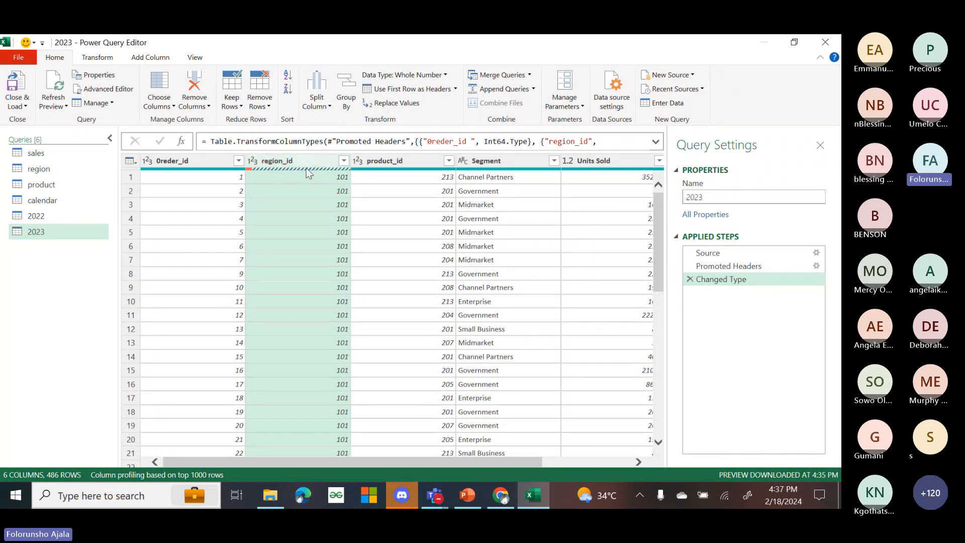
mouse_move(305, 170)
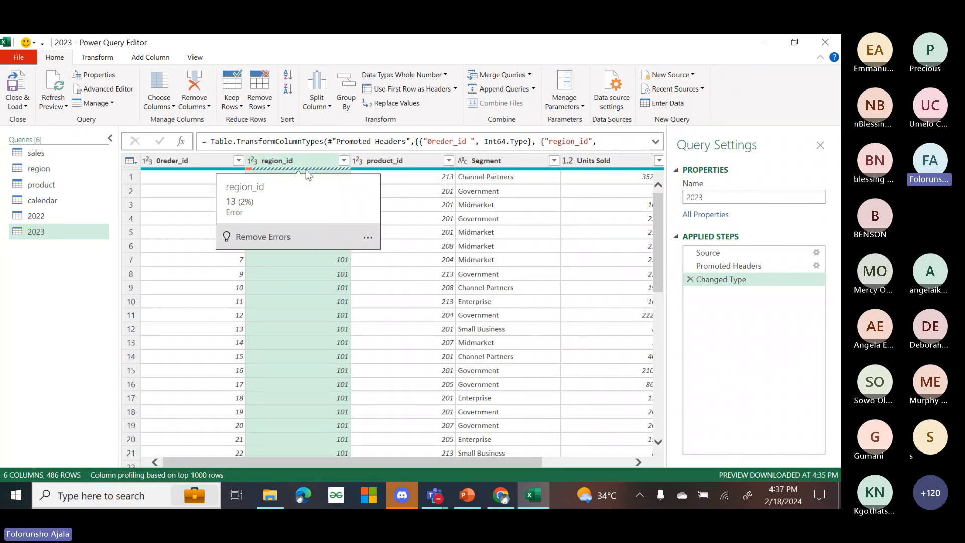
click(369, 236)
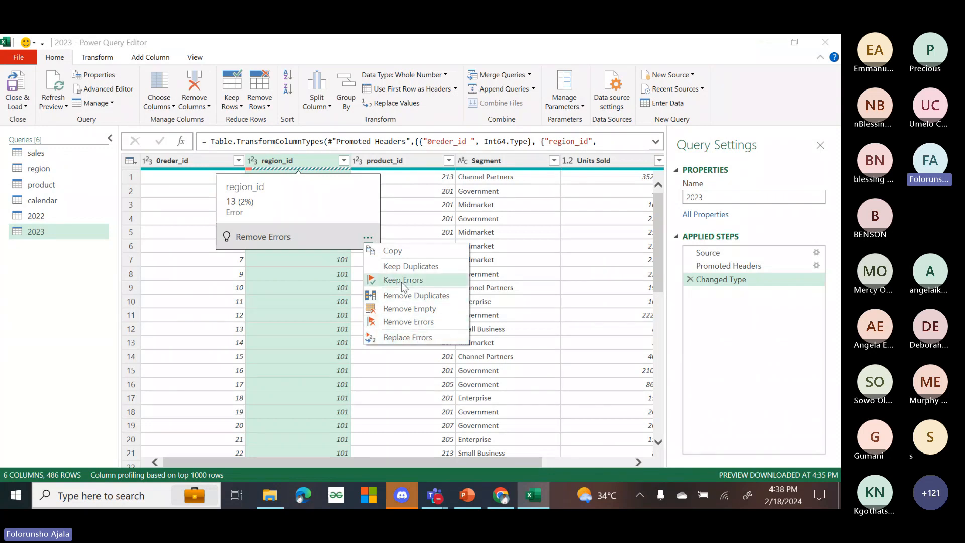
click(407, 322)
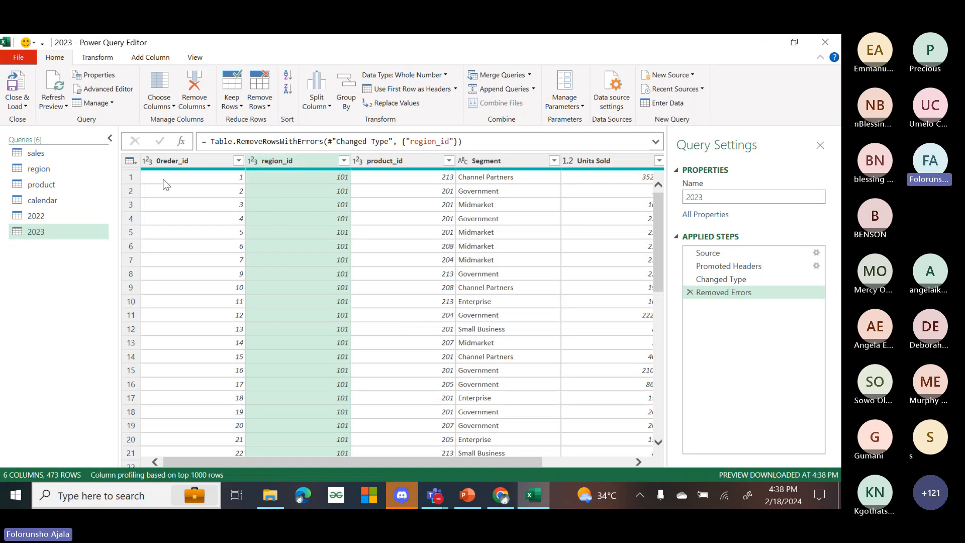
- Change the data type of region_id in the 2023 query to Text to match the 2022 query
click(46, 215)
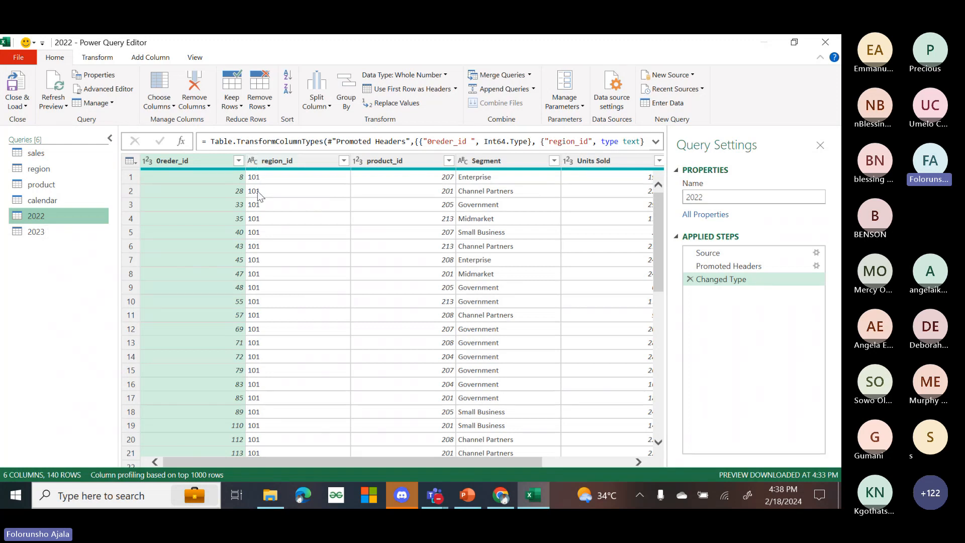
click(55, 232)
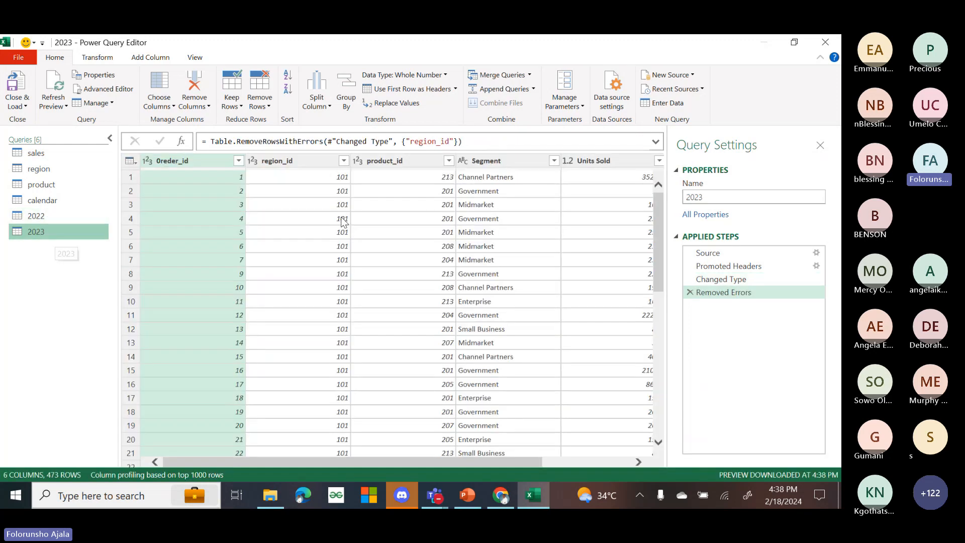
click(250, 164)
click(250, 164)
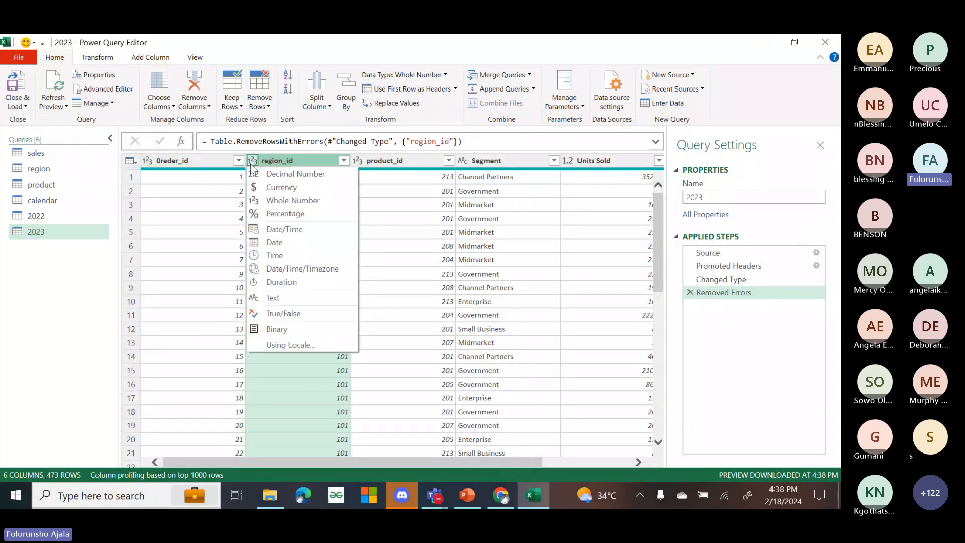
click(274, 299)
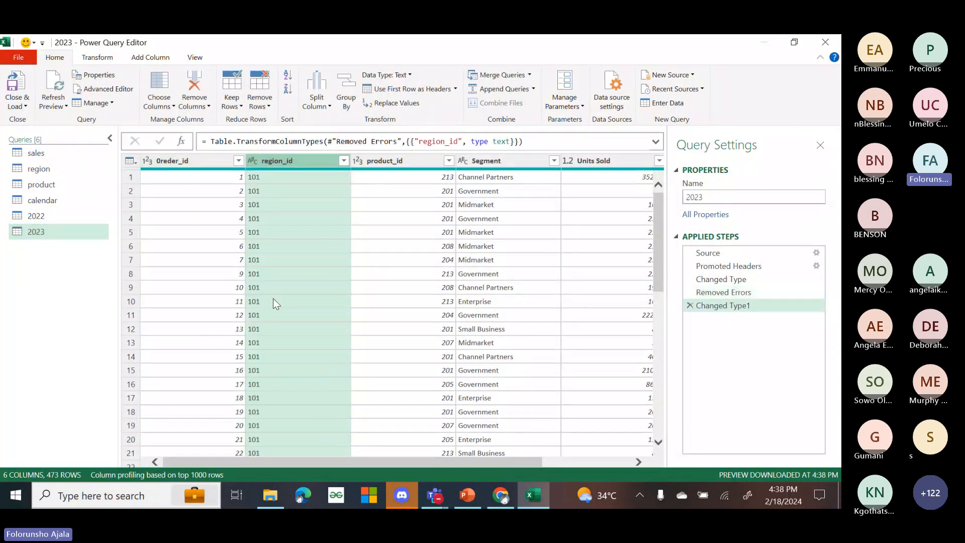
- Correct the misspelled order ID column header in the 2022 query to 0rder_id
click(48, 215)
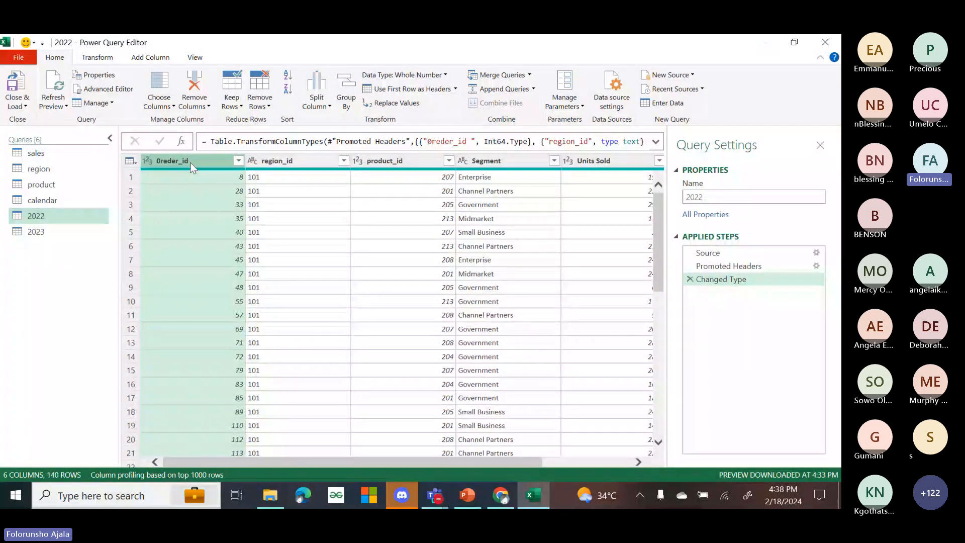
double_click(169, 160)
click(170, 159)
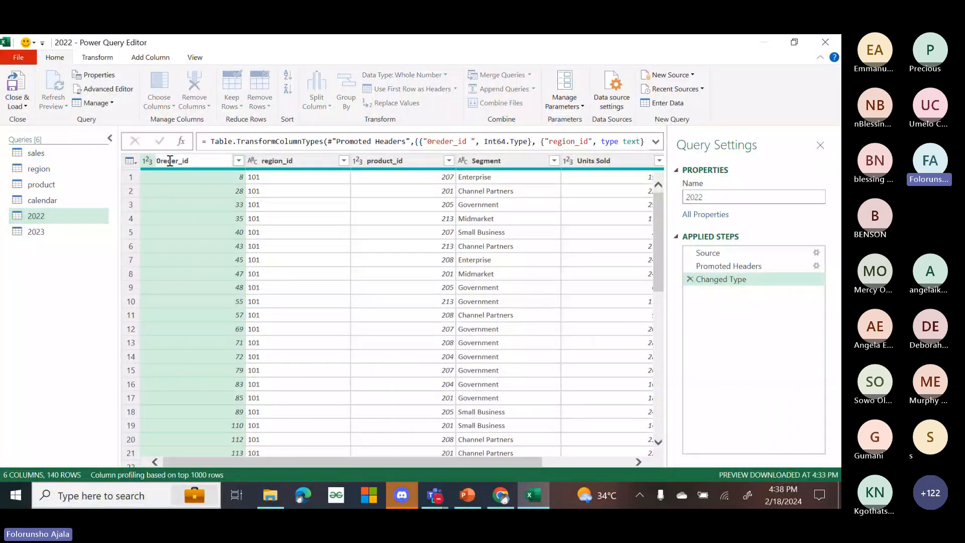
key(BackSpace)
key(Return)
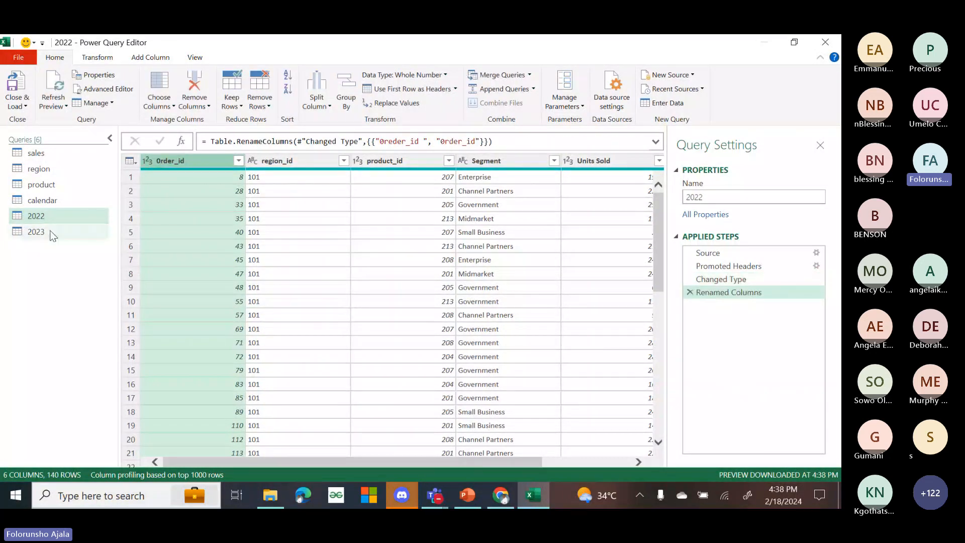
- Correct the order ID column header in the 2023 query to 0rder_id and check the remaining columns
click(50, 230)
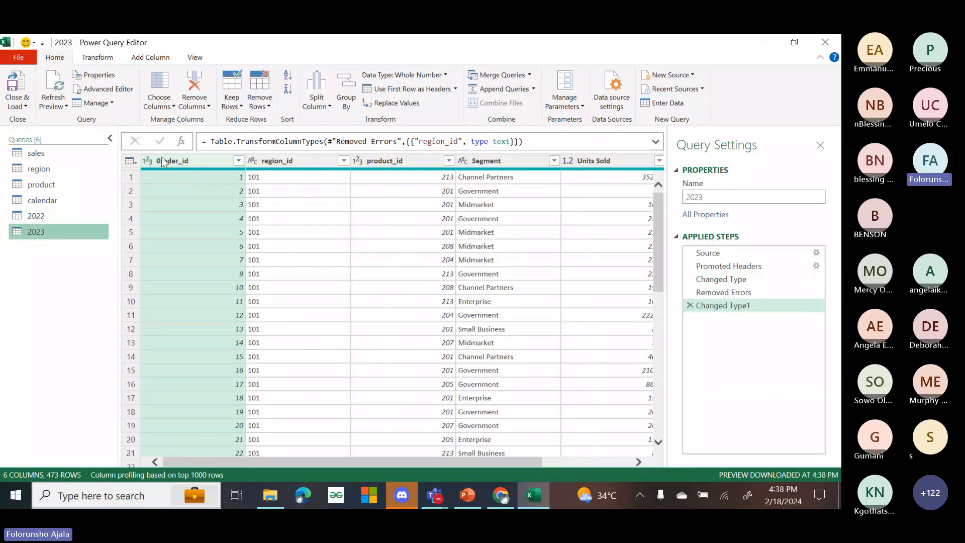
double_click(168, 159)
click(170, 160)
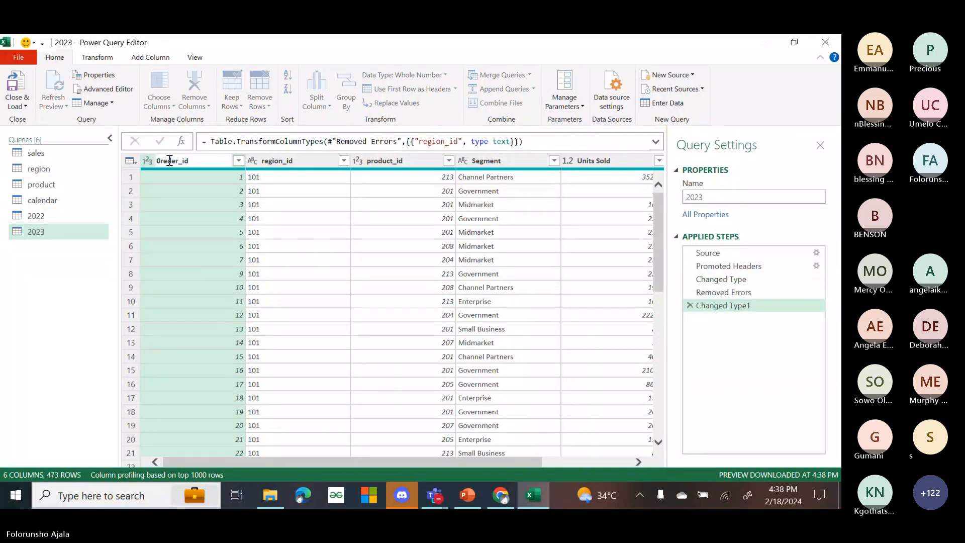
key(BackSpace)
key(Return)
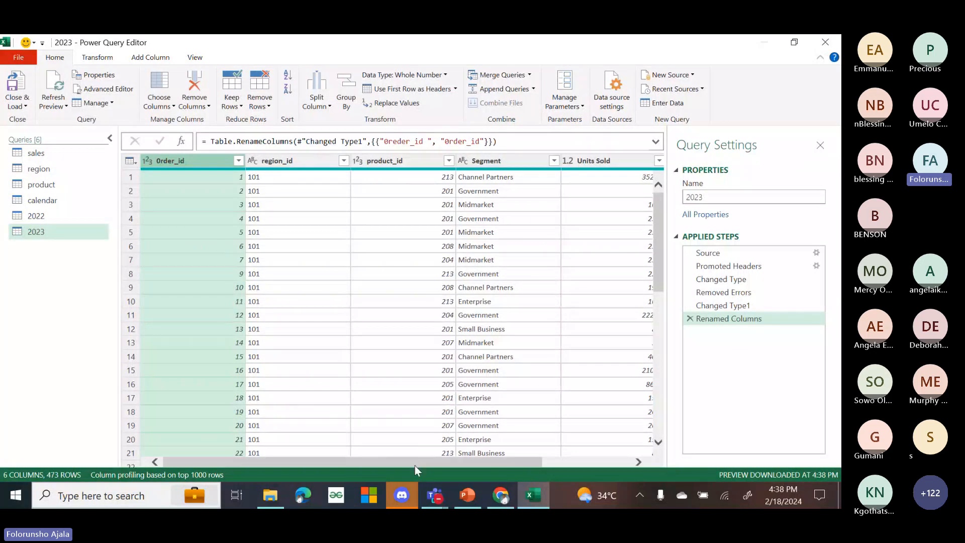
drag(414, 465, 51, 275)
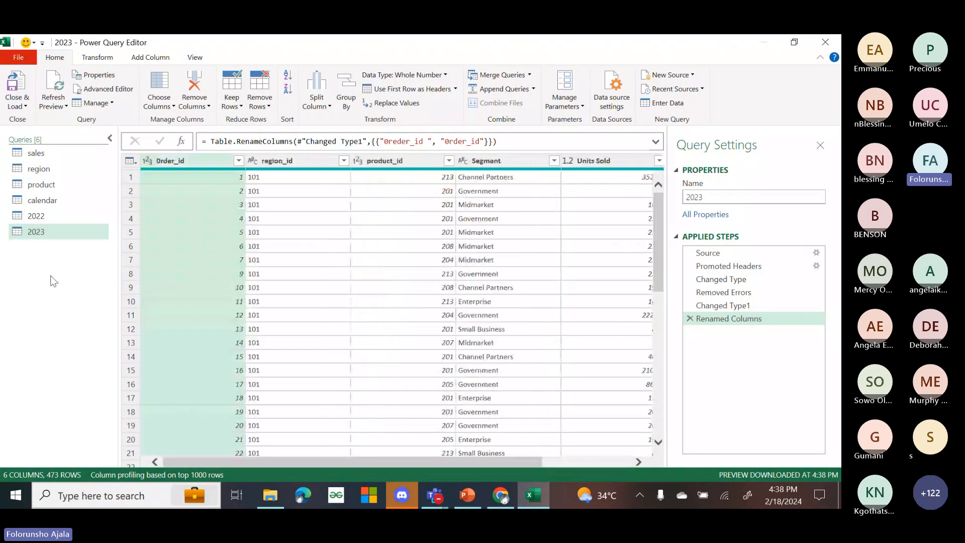
- Append the 2023 table to the existing 2022 query as a two-table append
click(56, 219)
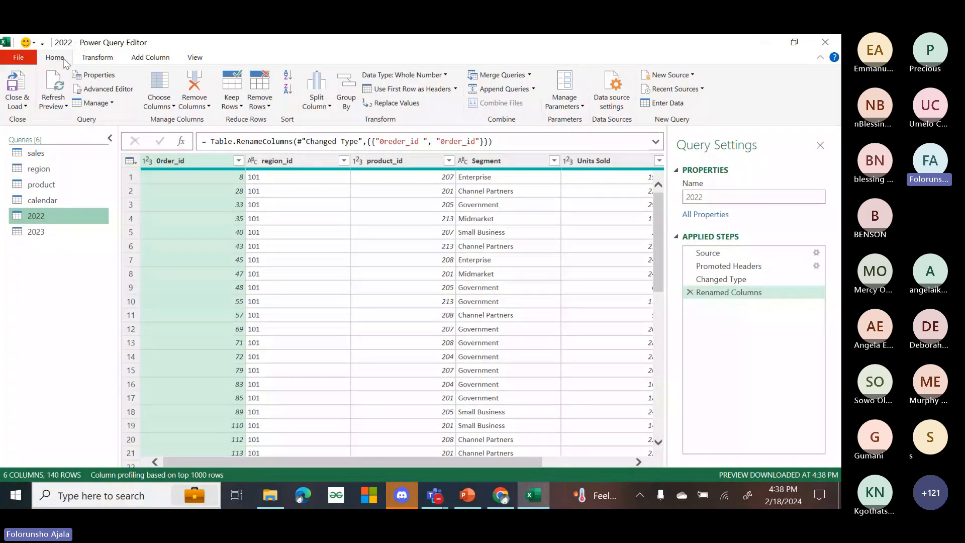
click(533, 89)
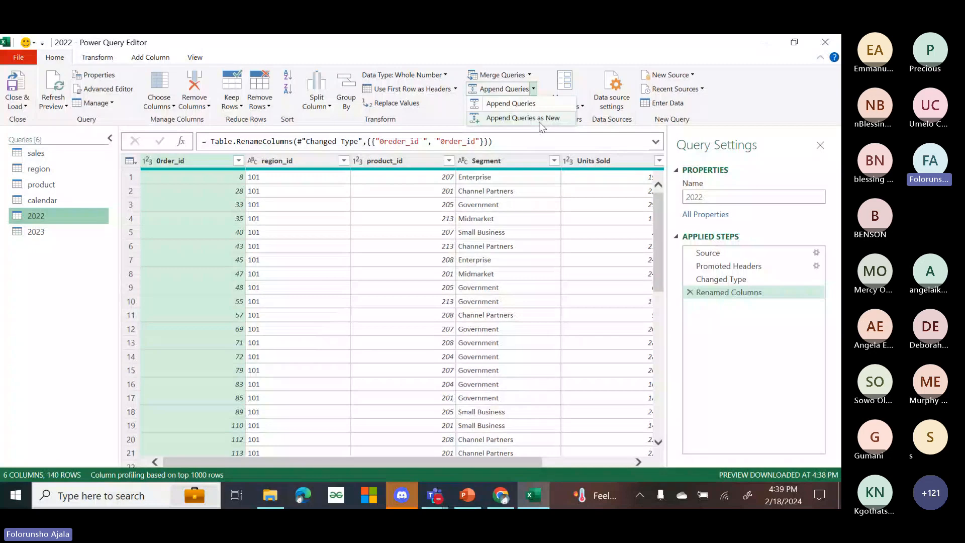
click(510, 103)
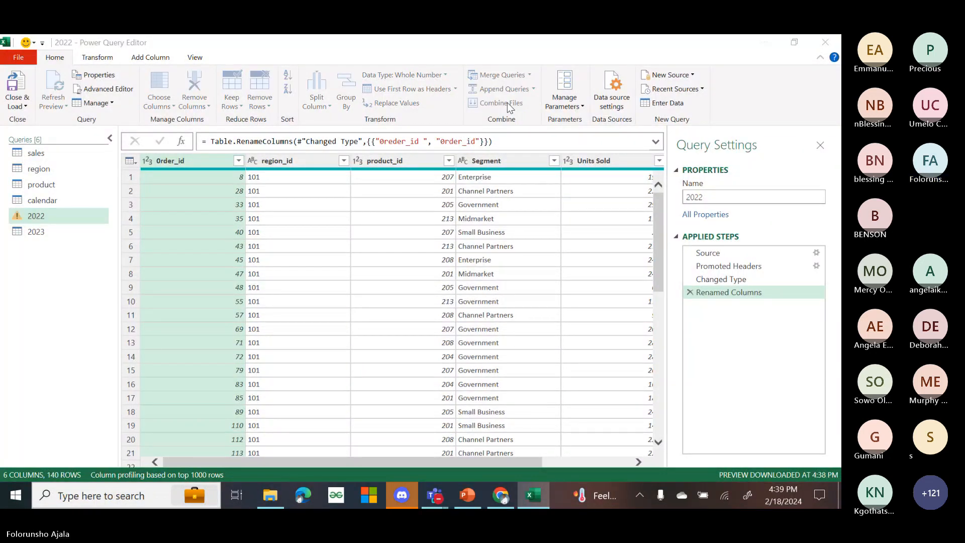
click(268, 279)
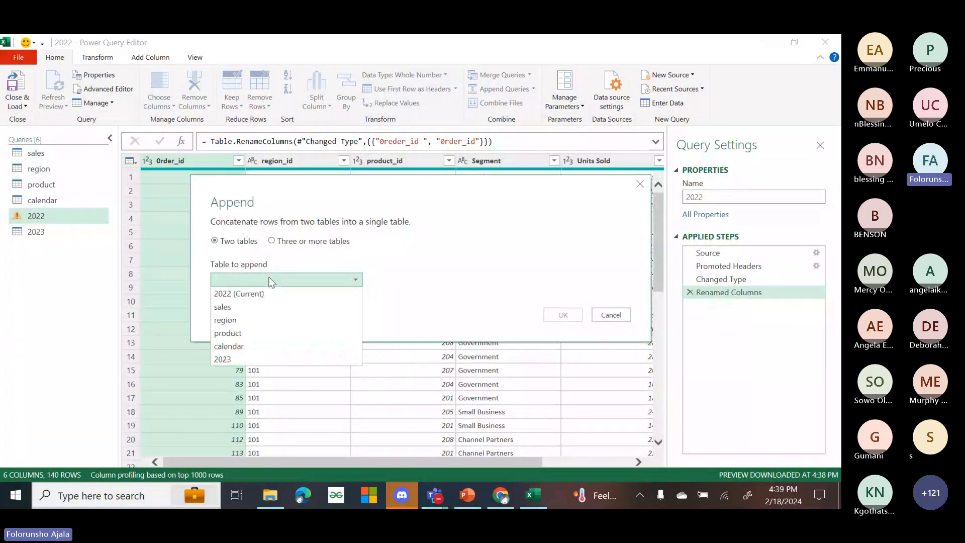
click(235, 358)
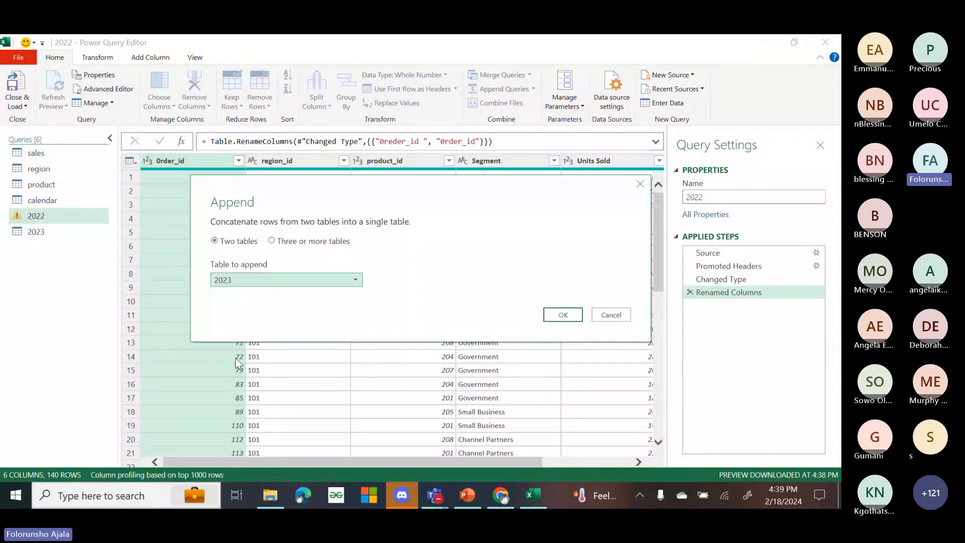
click(567, 319)
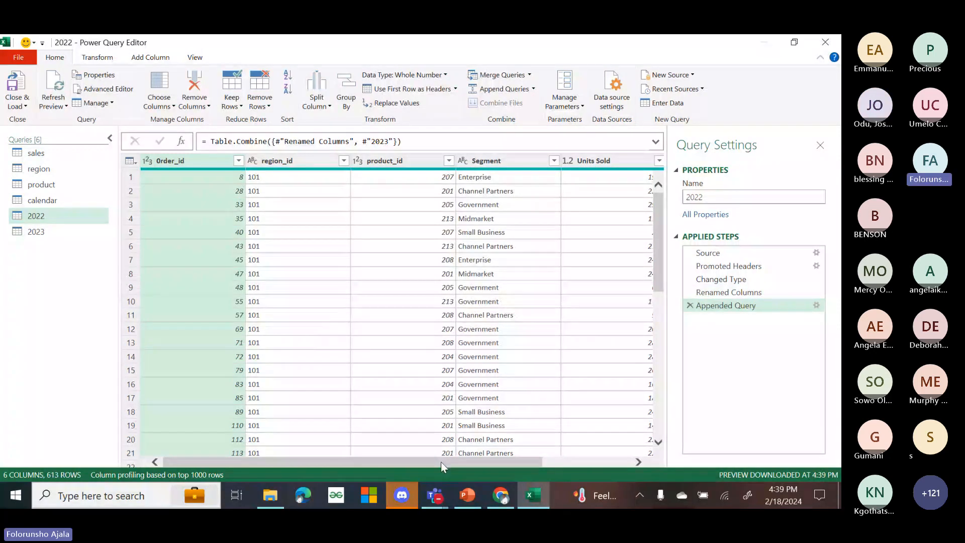
- Inspect the DATE column's filter values in the appended 2022 query for dates from both years, leaving the filter unchanged
drag(441, 461, 530, 461)
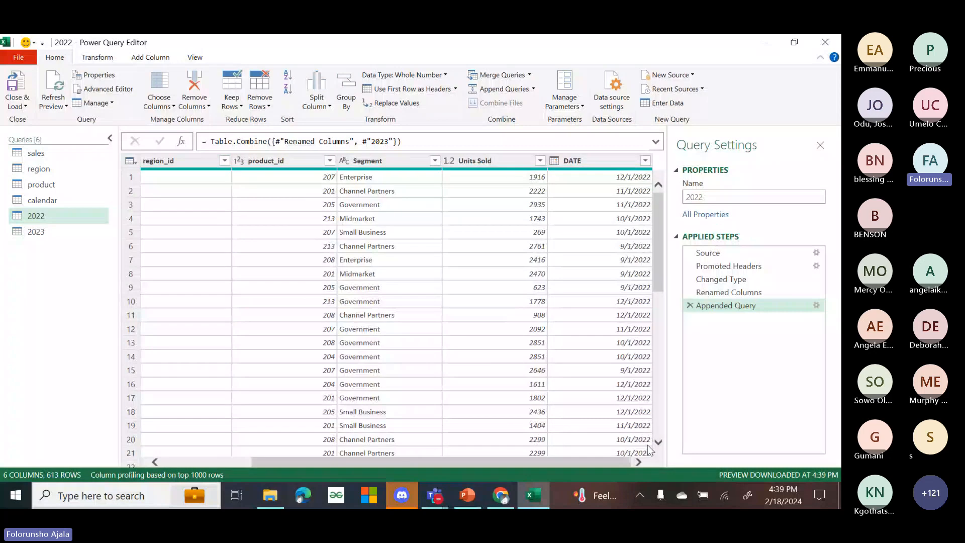
click(645, 161)
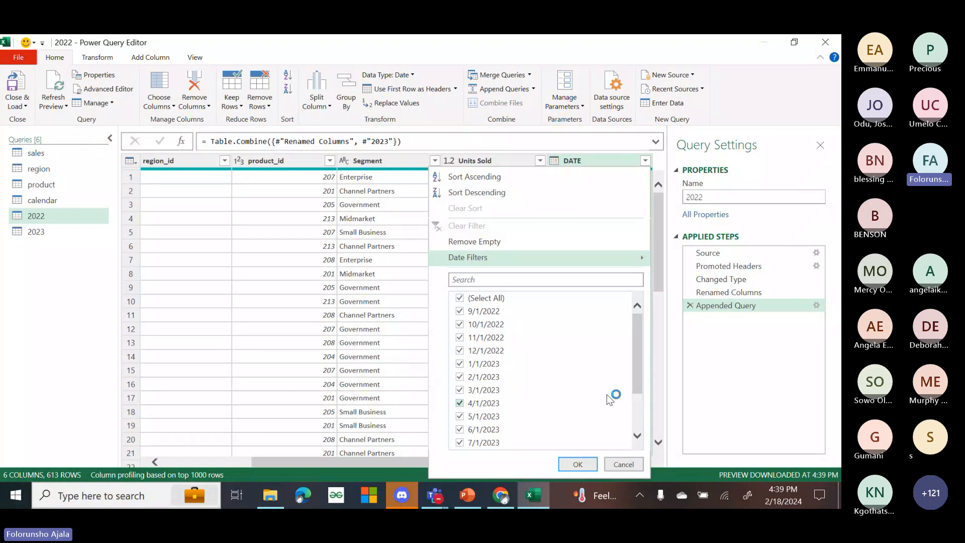
drag(638, 386, 637, 307)
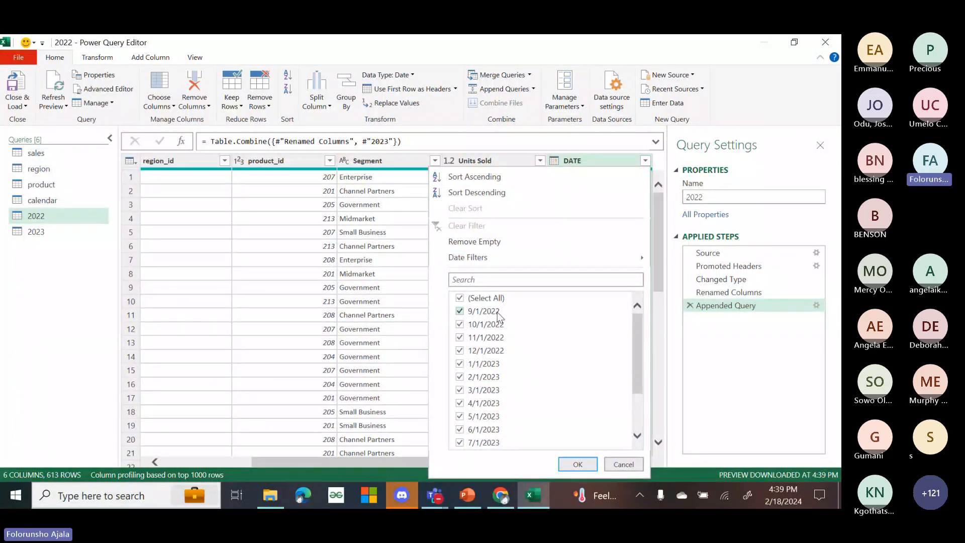
click(626, 466)
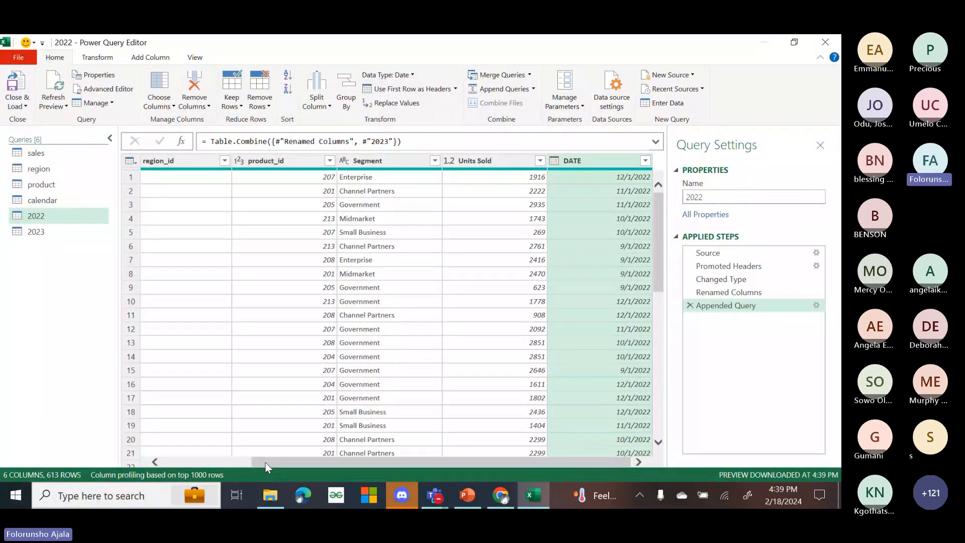
drag(263, 461, 170, 456)
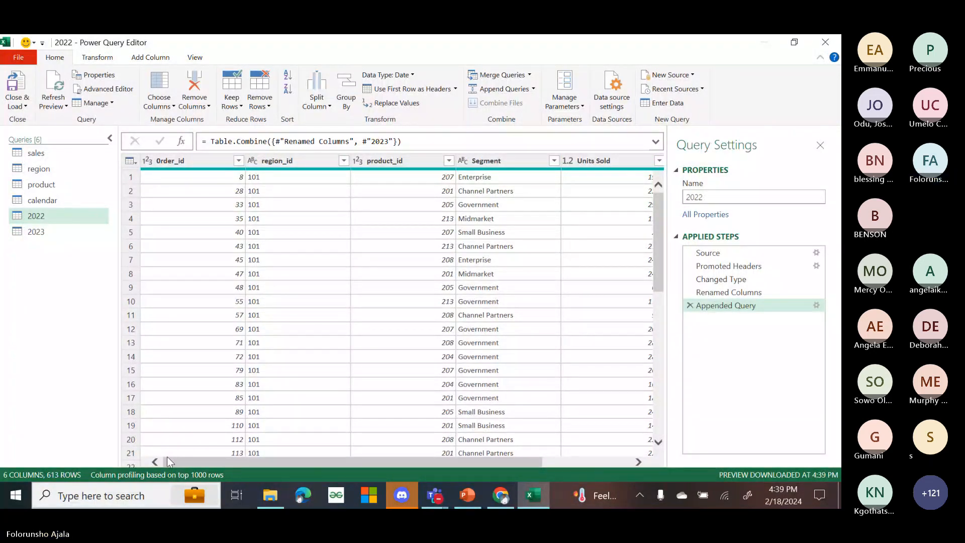
- Look at the region table's country and country_id columns and return to the appended 2022 query
click(49, 171)
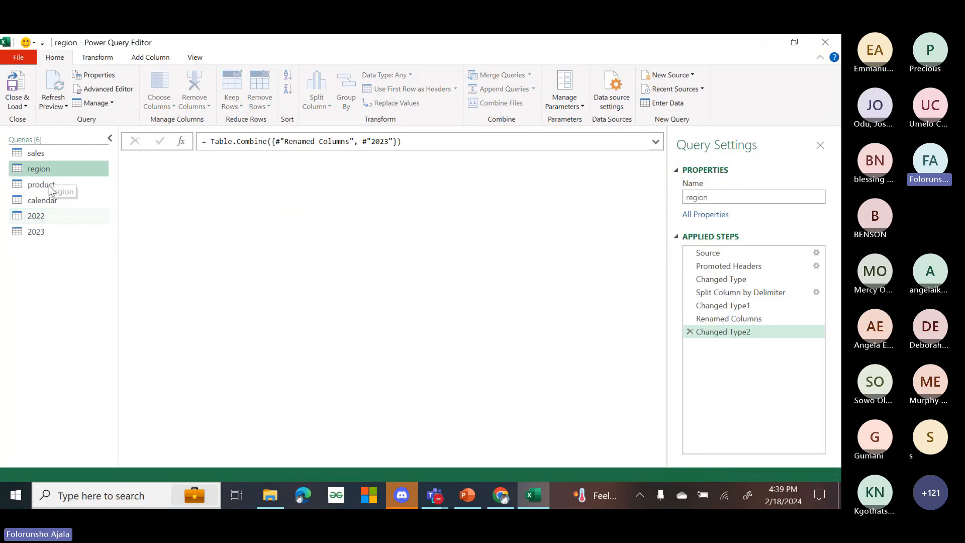
click(49, 185)
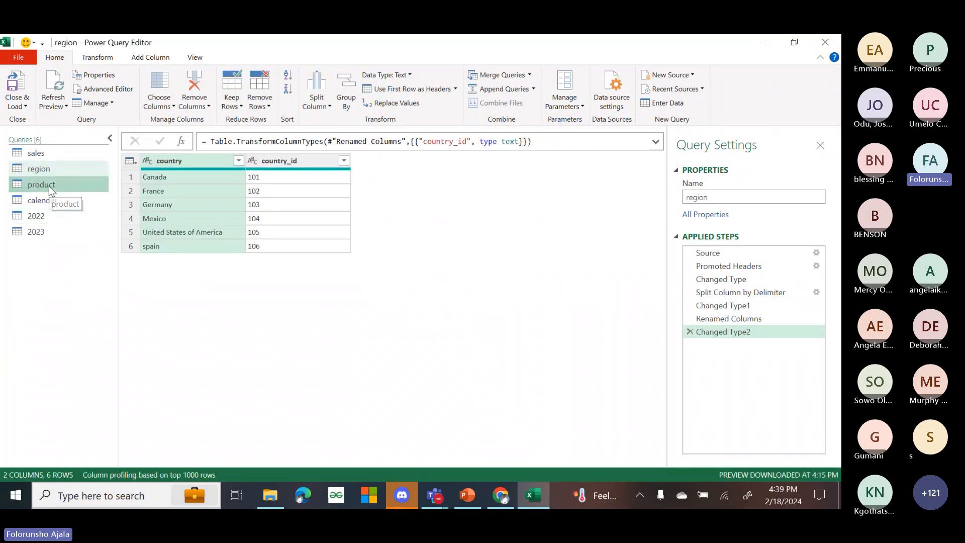
click(43, 216)
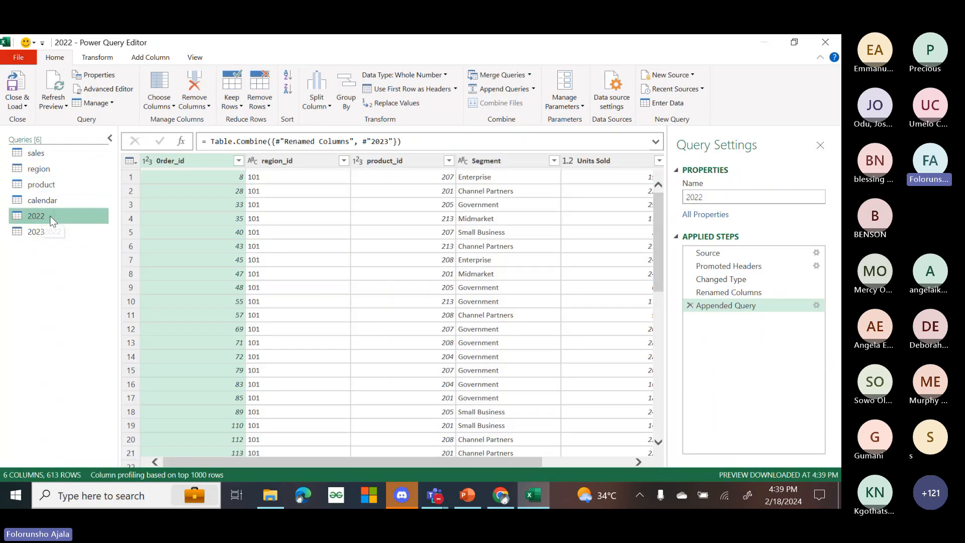
- Rename the appended 2022 query as all_sales
click(714, 197)
key(BackSpace)
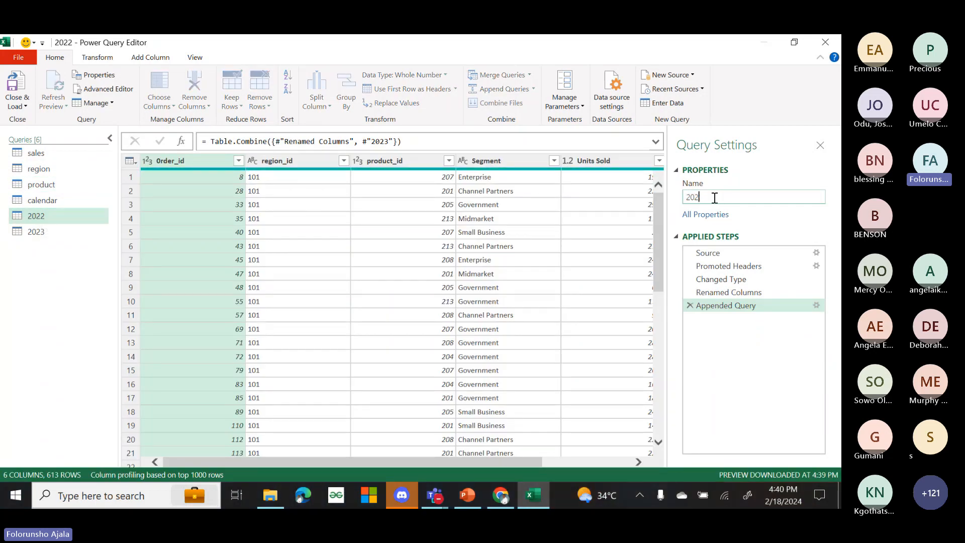
key(BackSpace)
key(BackSpace)
key(BackSpace)
text(all)
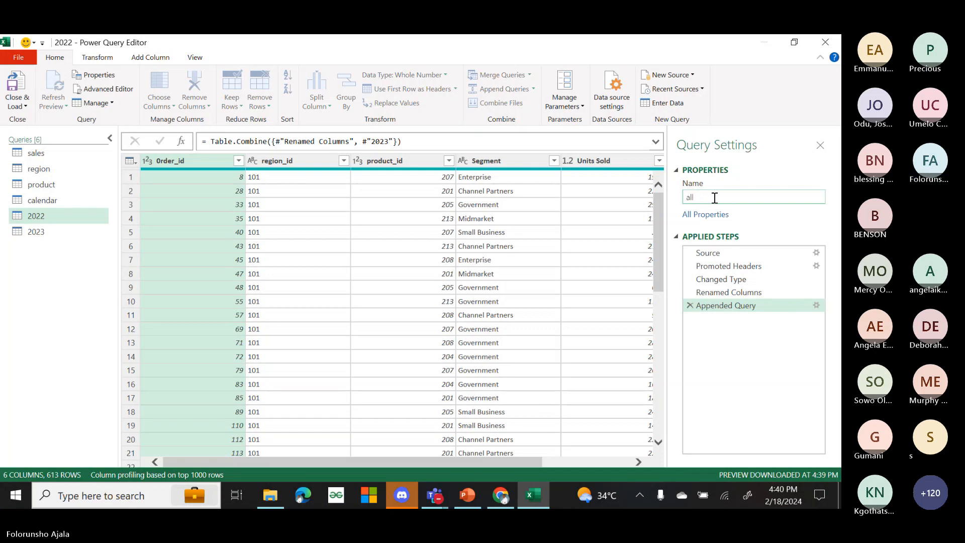
text(_sales)
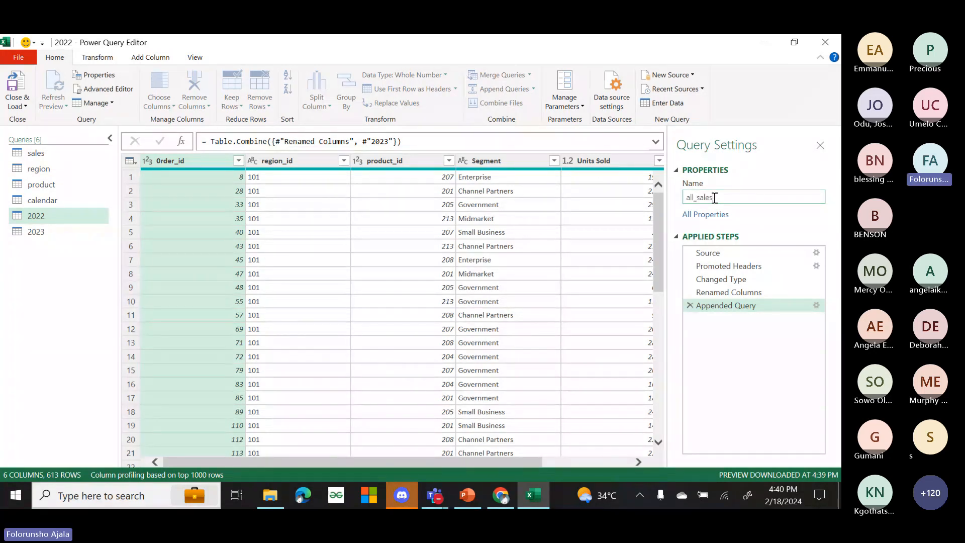
key(Return)
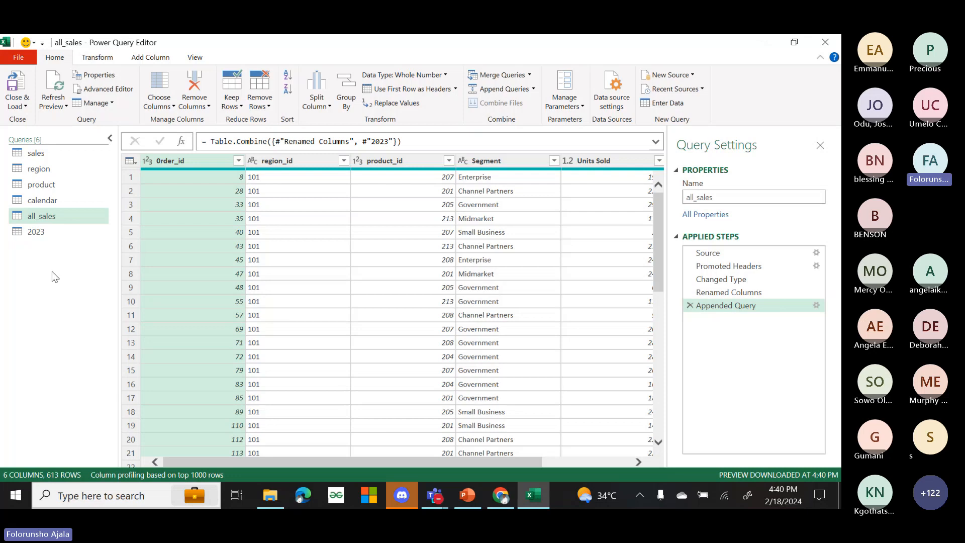
- Review the all_sales columns and change the product_id column's data type to Text
drag(262, 461, 164, 450)
drag(330, 462, 615, 446)
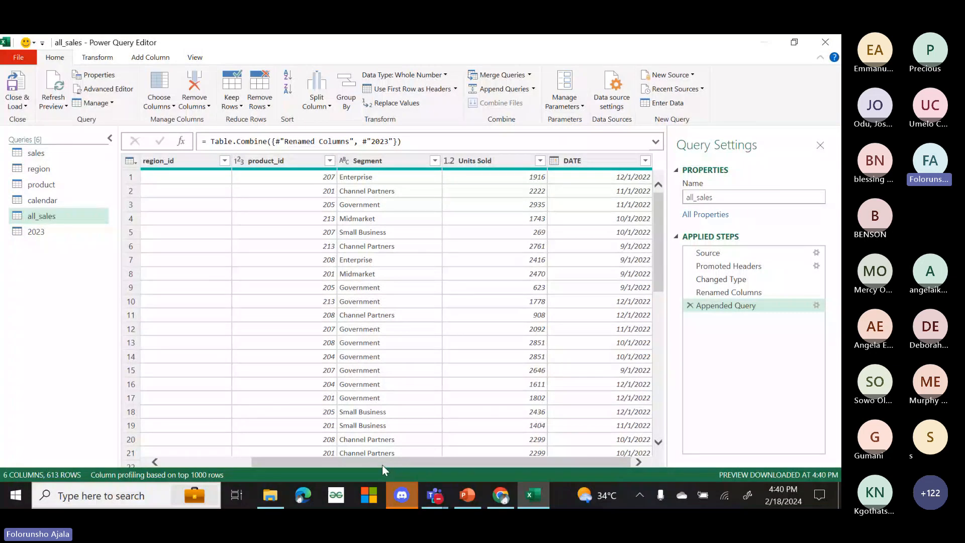
drag(382, 464, 294, 462)
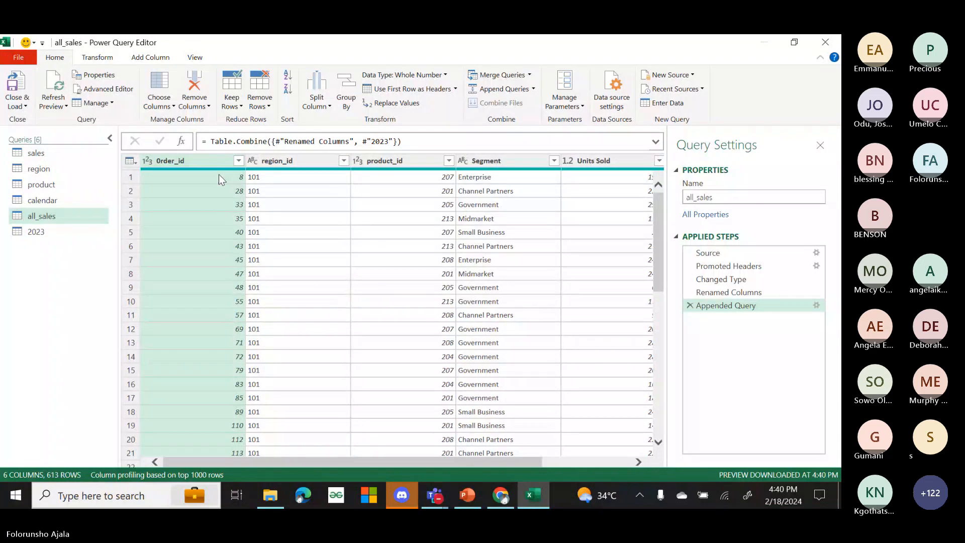
drag(417, 463, 508, 462)
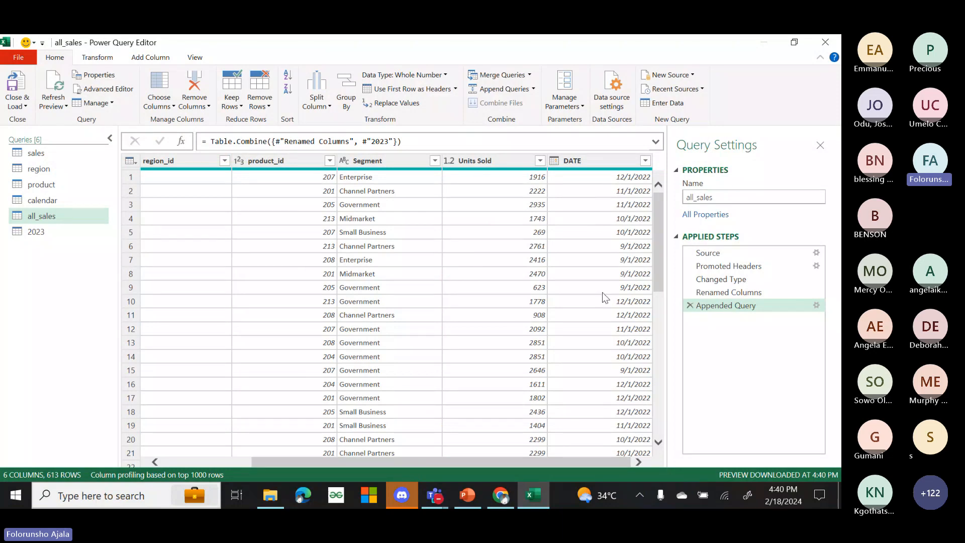
drag(544, 462, 363, 478)
click(322, 161)
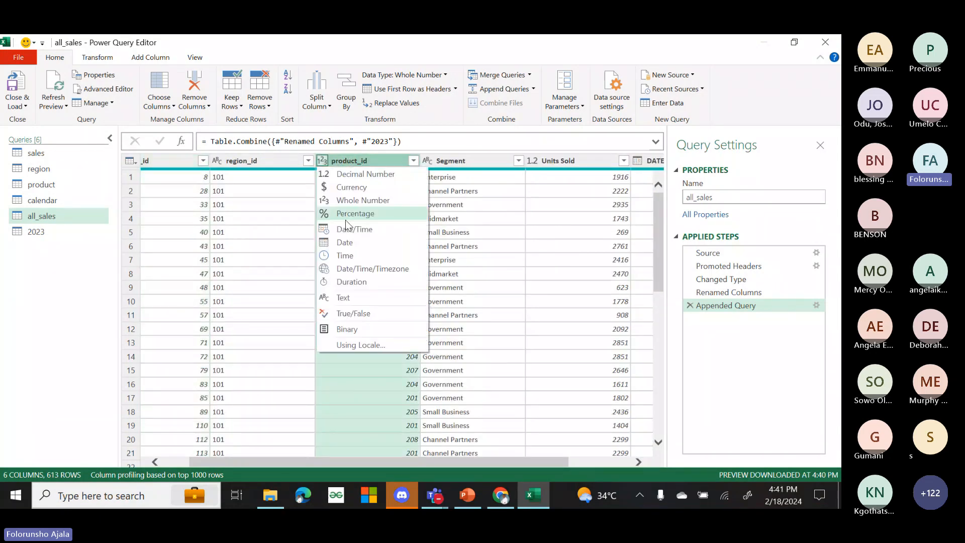
click(347, 299)
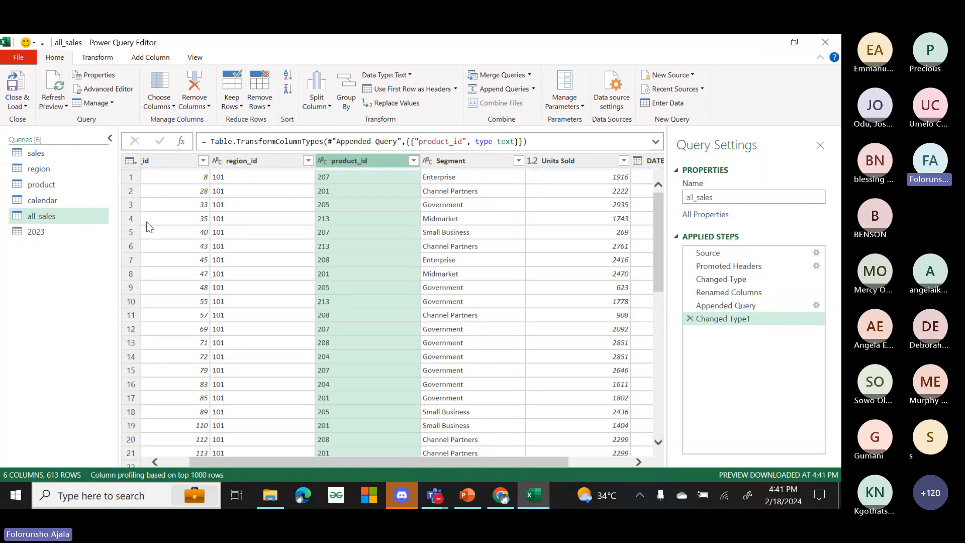
- Change the product_id column's data type to Text in the product query
click(55, 185)
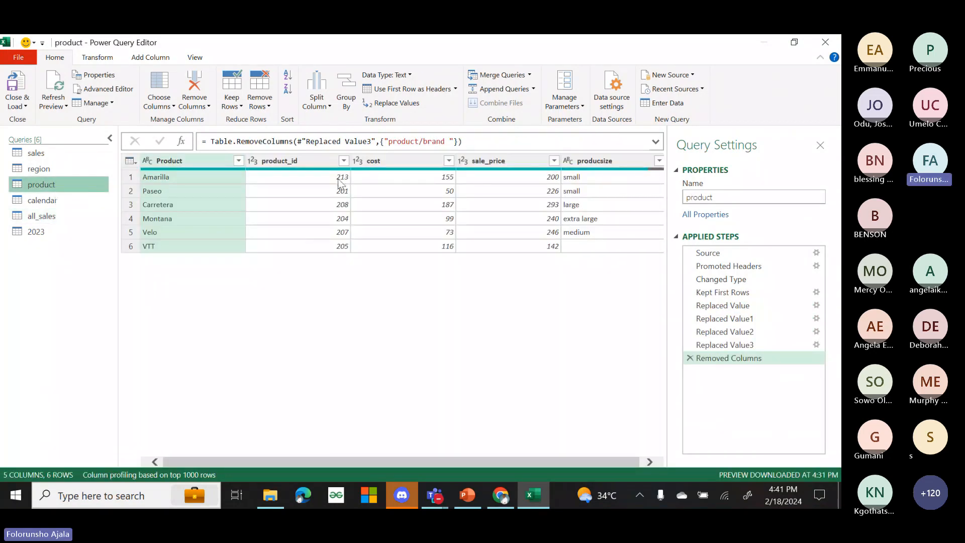
click(254, 161)
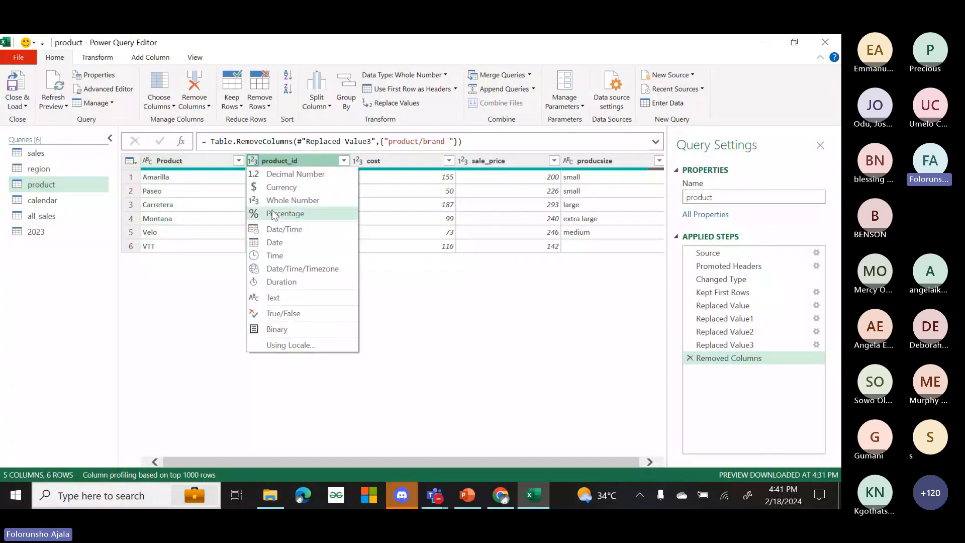
click(279, 297)
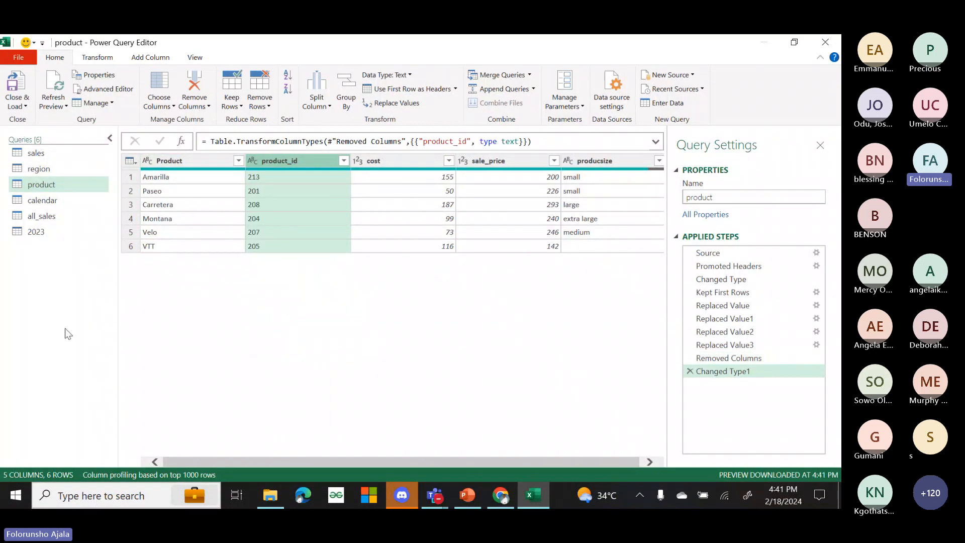
- Merge the product table into the all_sales query, matching both product_id columns with a Left Outer join
click(55, 216)
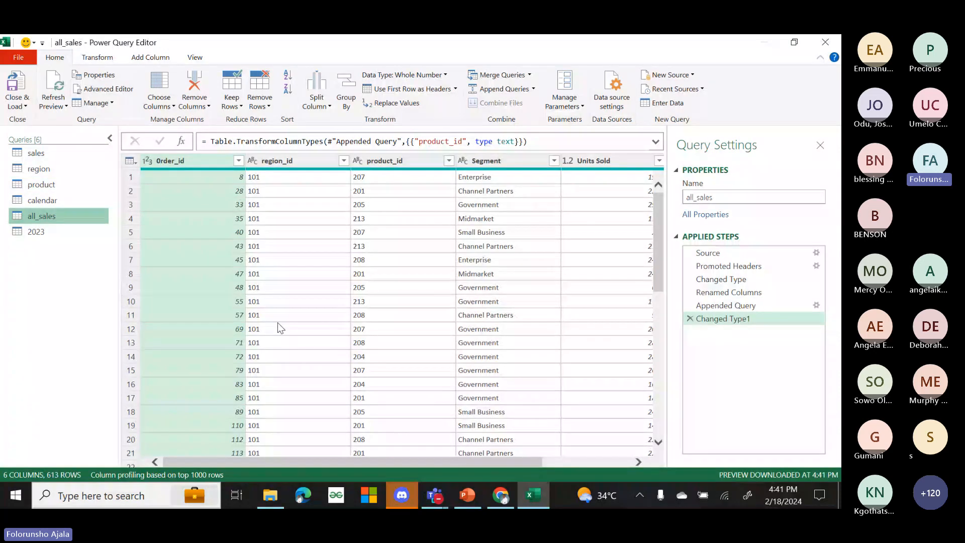
drag(399, 462, 546, 459)
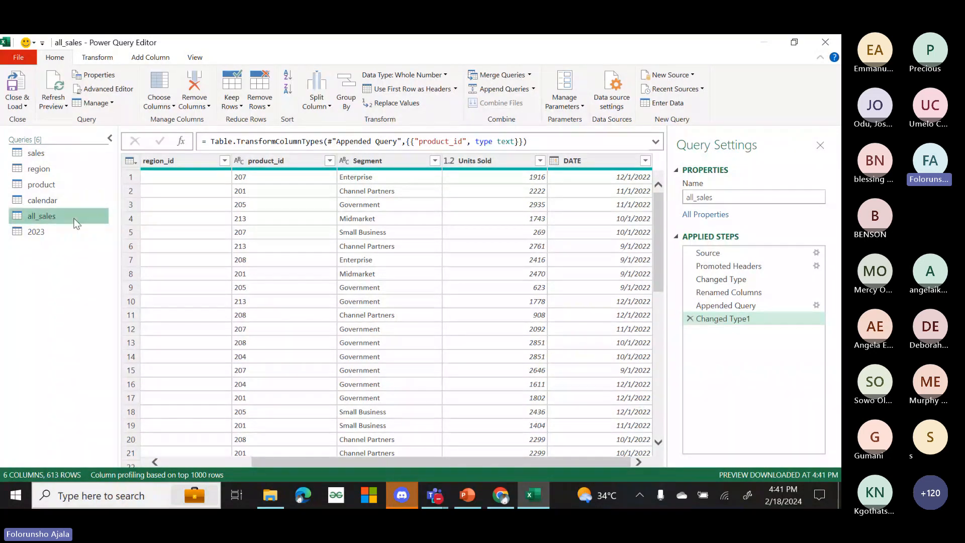
click(530, 75)
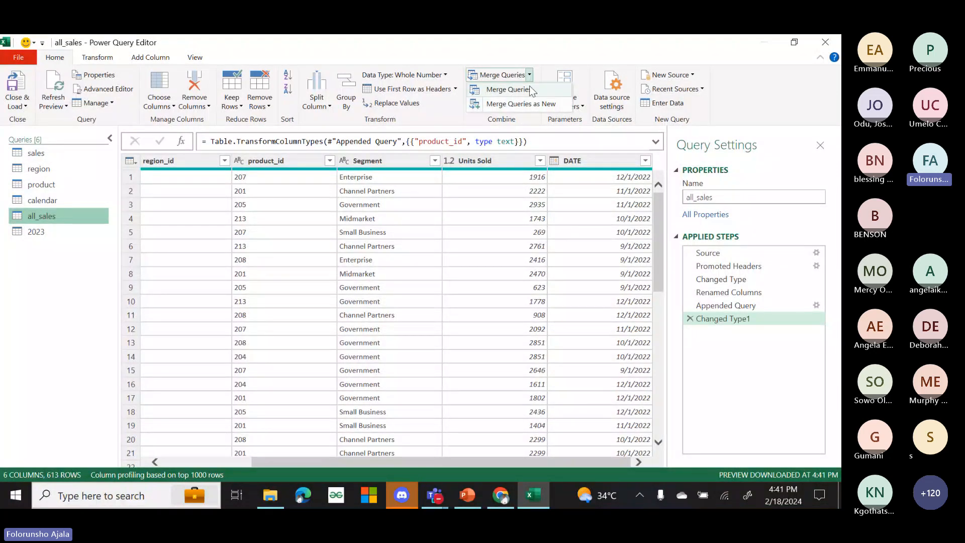
click(530, 89)
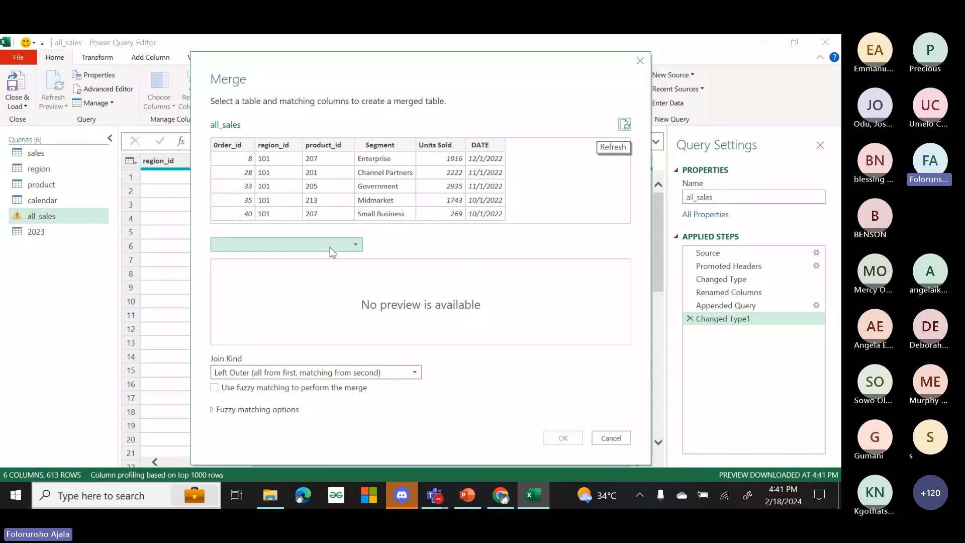
click(332, 246)
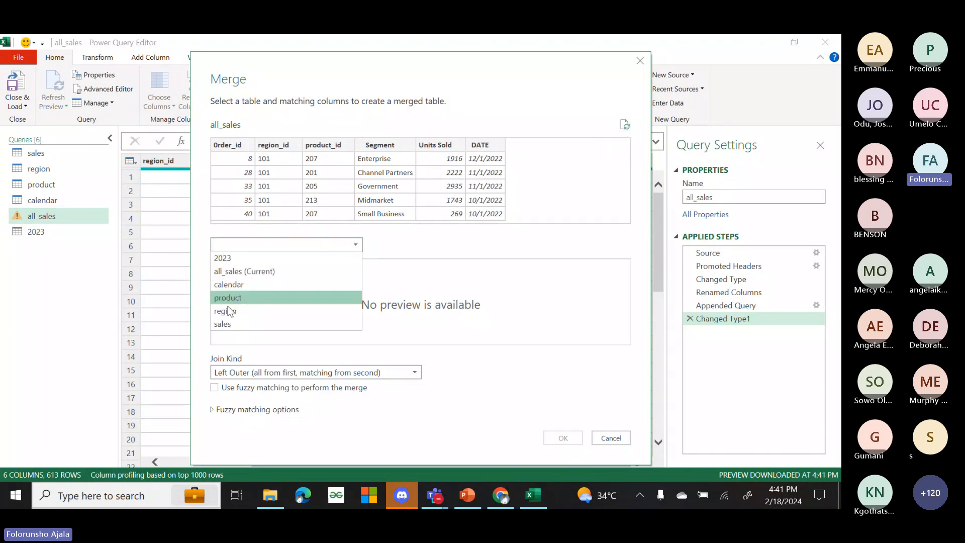
click(236, 300)
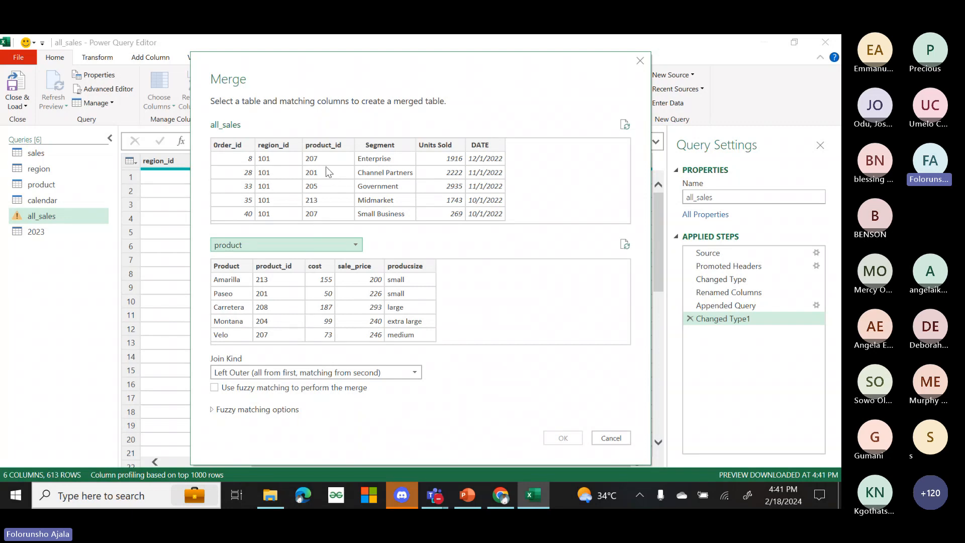
click(333, 140)
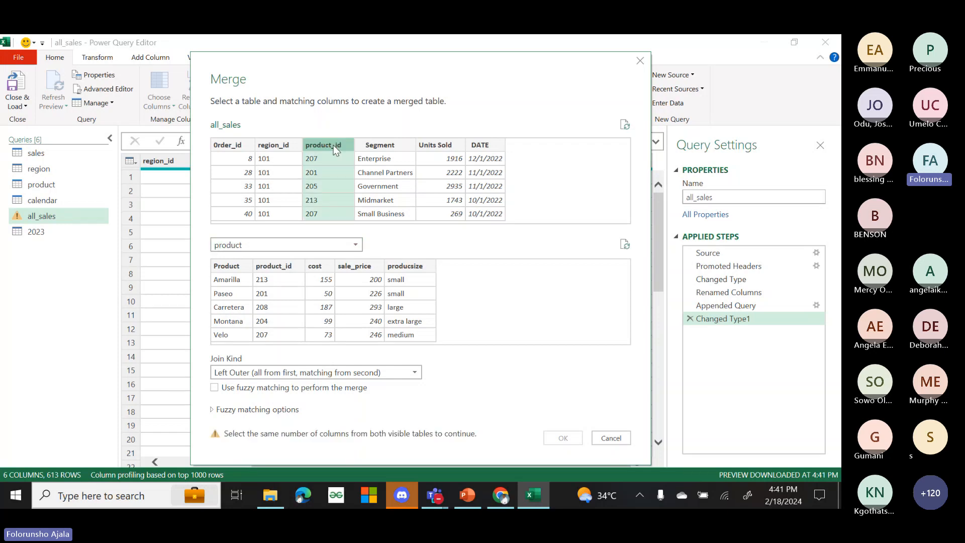
click(271, 270)
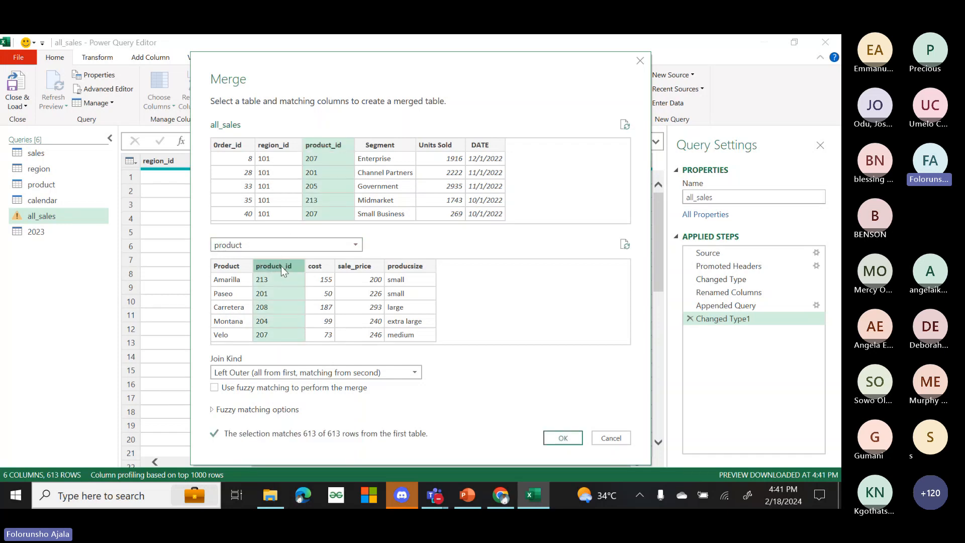
click(418, 376)
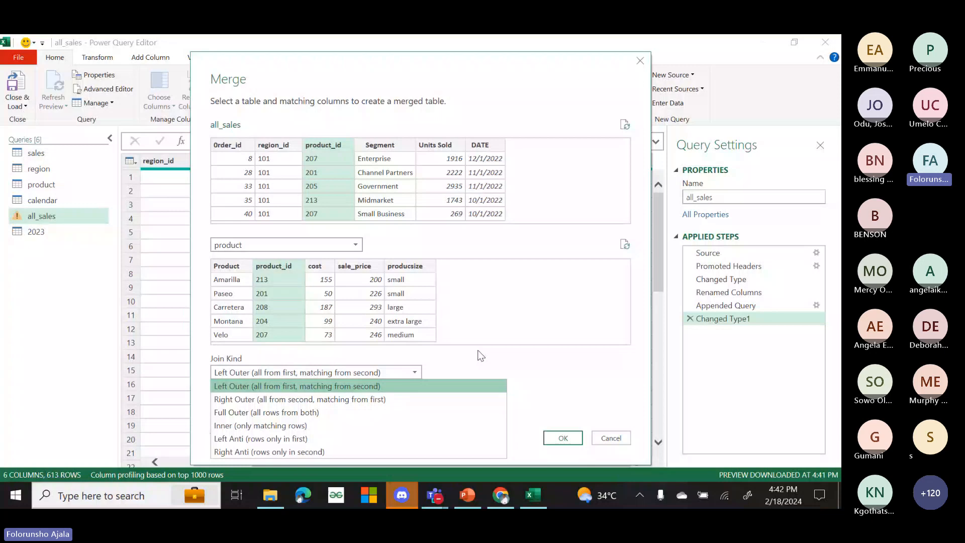
click(383, 374)
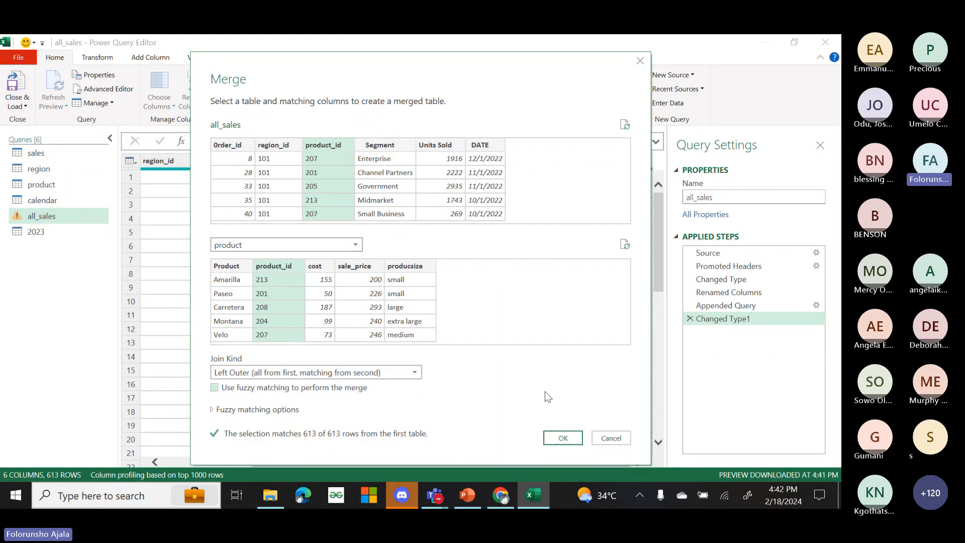
click(559, 437)
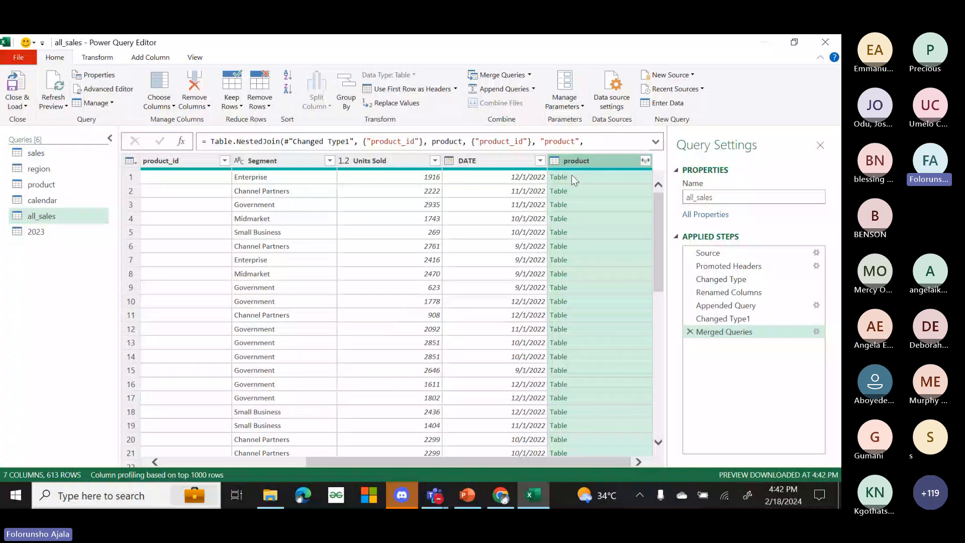
- Expand the merged product column to only the Product field, without the original column name as prefix
click(646, 161)
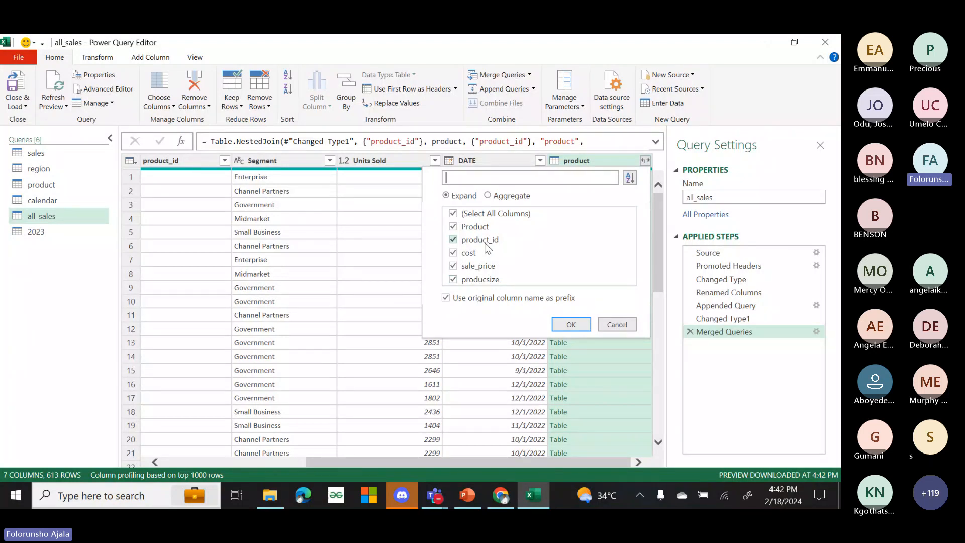
click(454, 214)
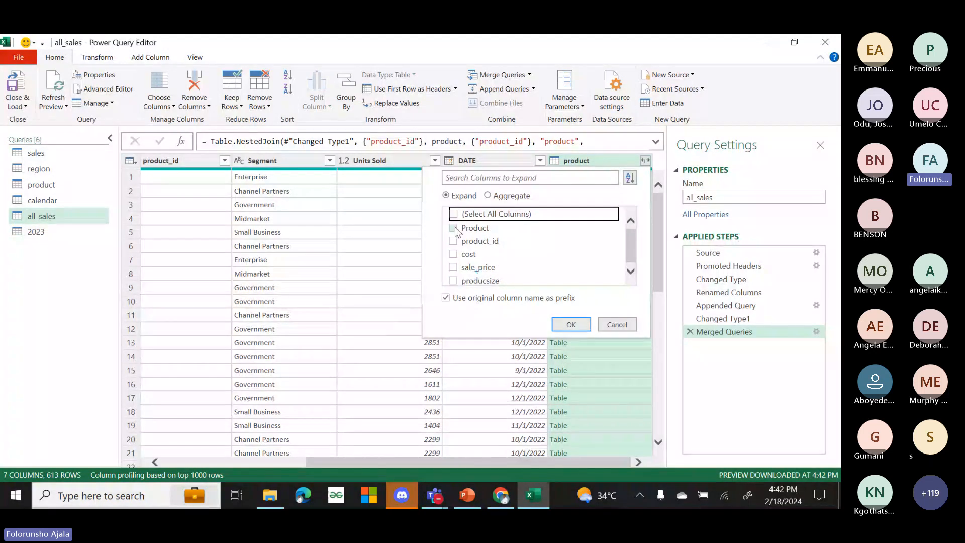
click(453, 227)
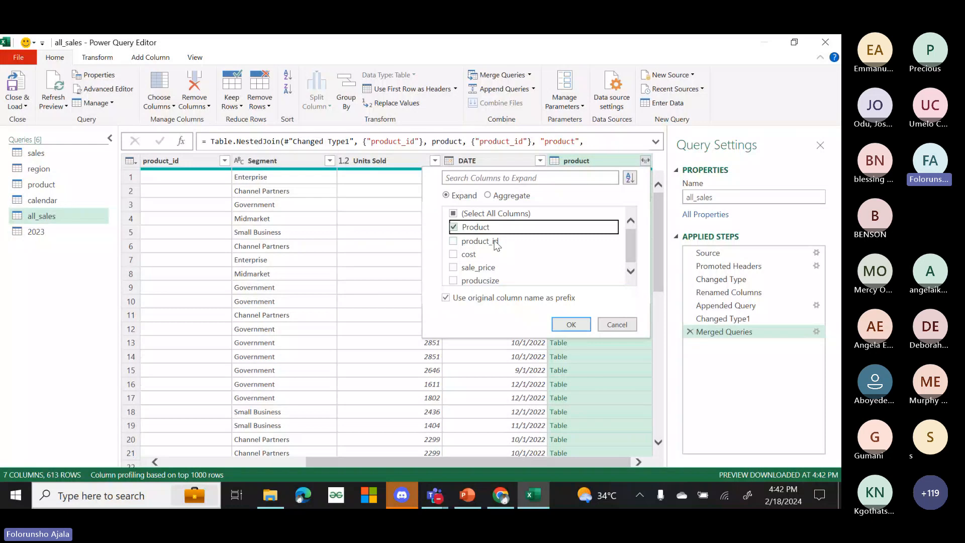
click(446, 298)
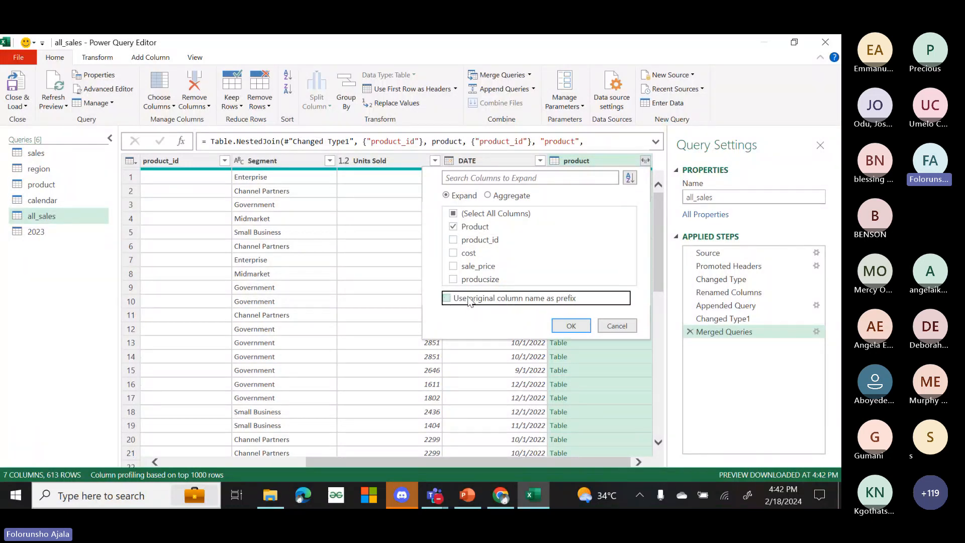
click(569, 325)
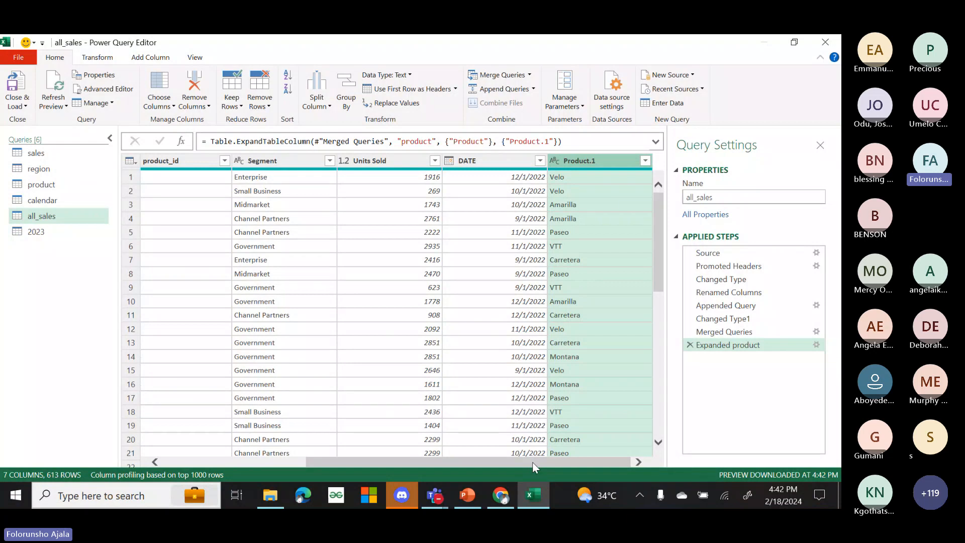
- Rename the expanded Product.1 column as Productname and review the other columns of all_sales
drag(532, 467, 593, 443)
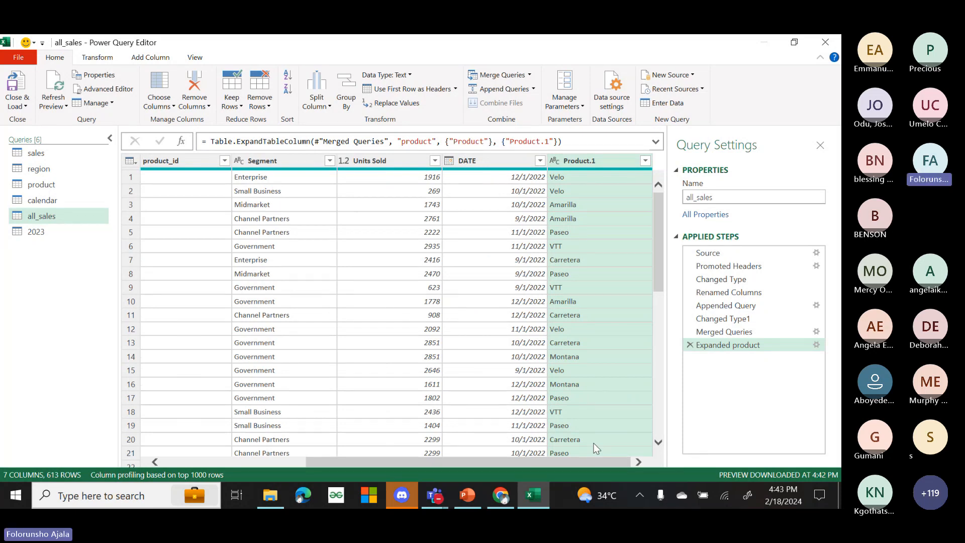
double_click(605, 161)
click(605, 162)
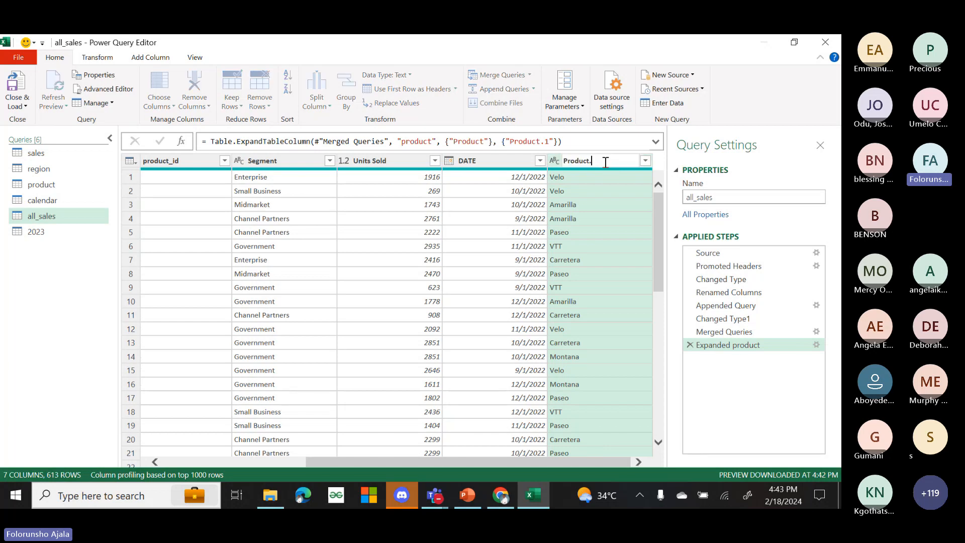
key(BackSpace)
key(BackSpace)
text(name)
key(Return)
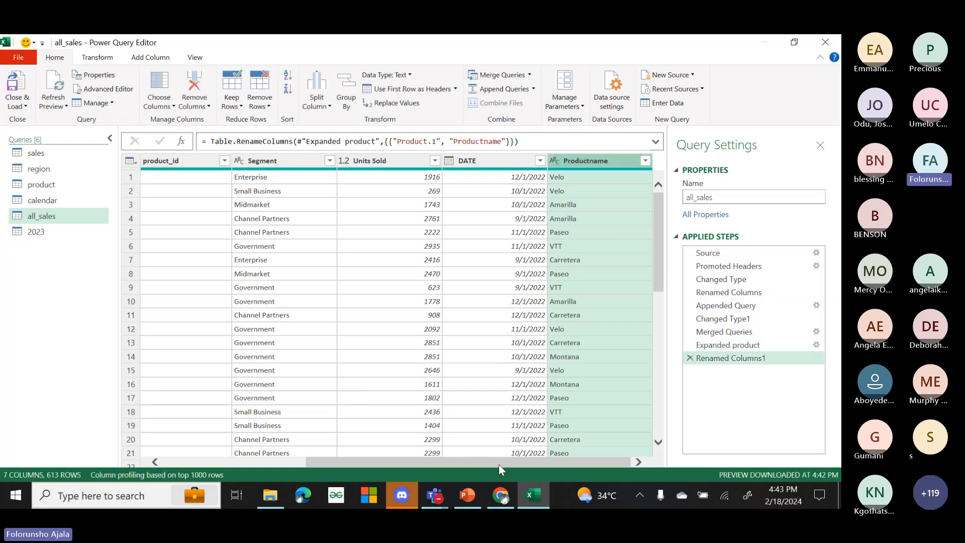
drag(498, 464, 222, 475)
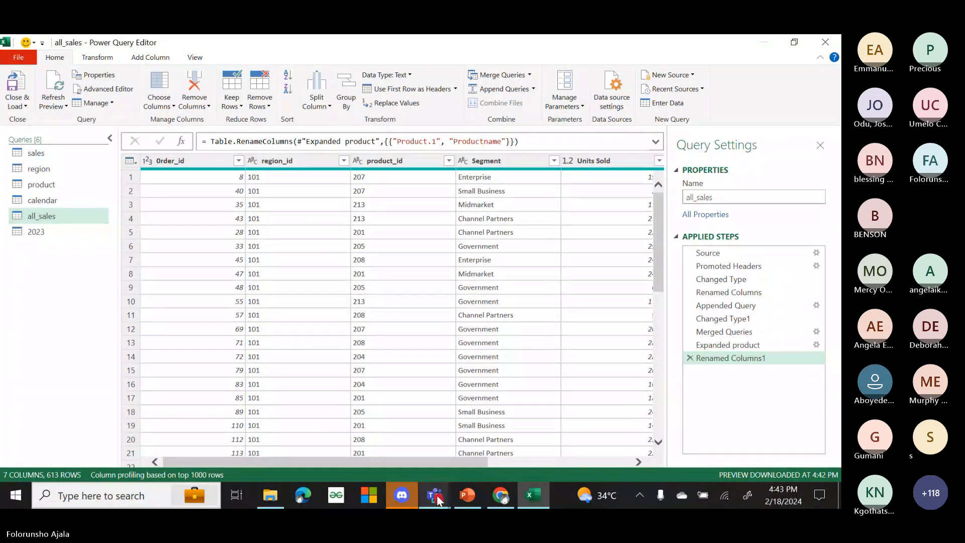
- Switch to the Teams meeting window to check the participants, and return to the Power Query Editor
mouse_move(437, 499)
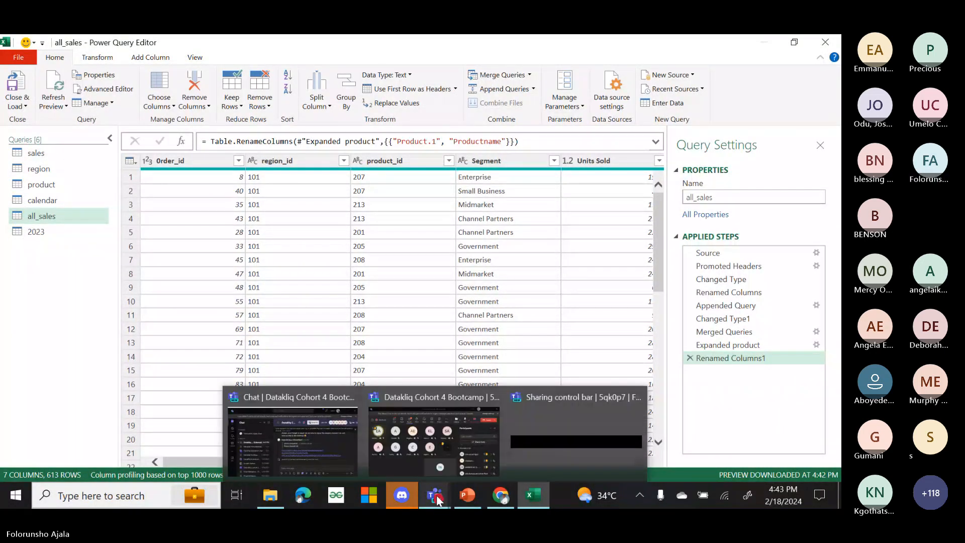
click(398, 468)
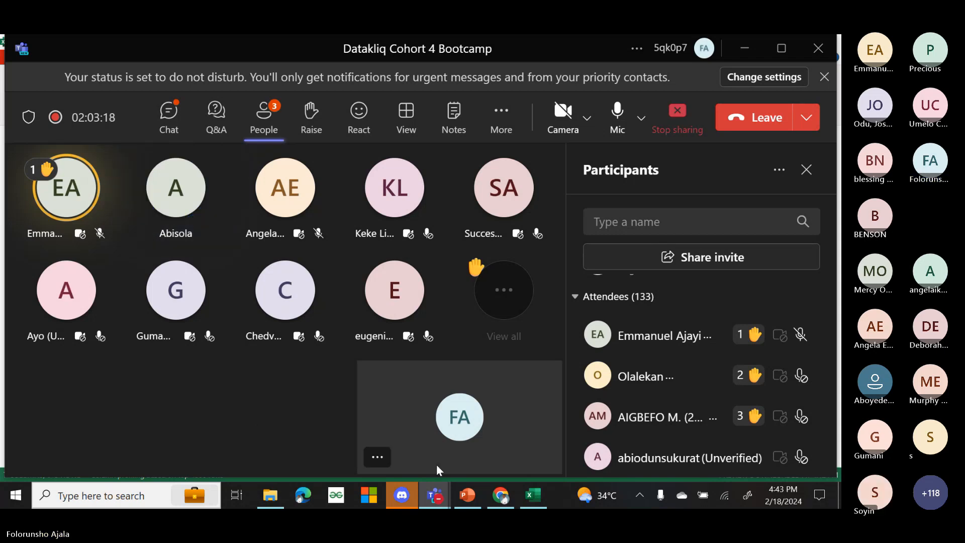
mouse_move(522, 504)
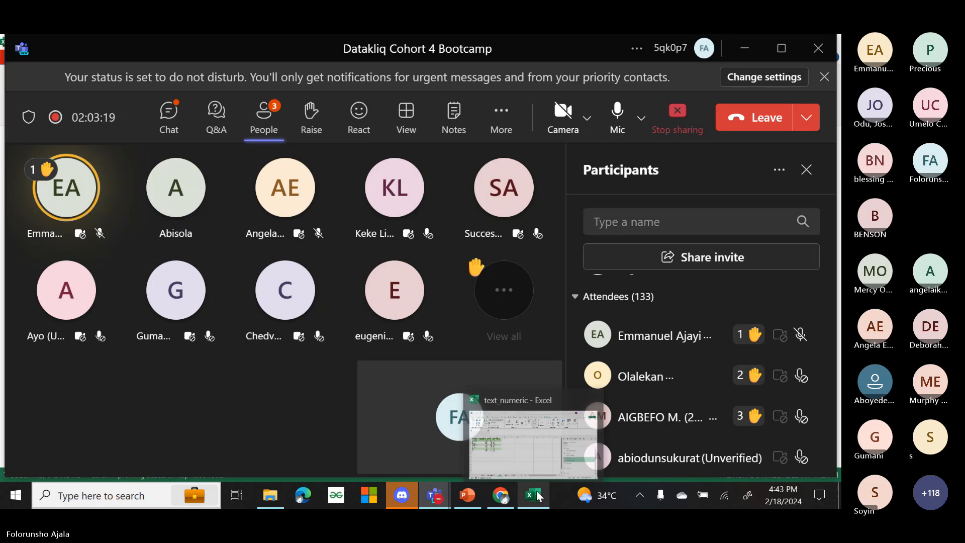
click(535, 459)
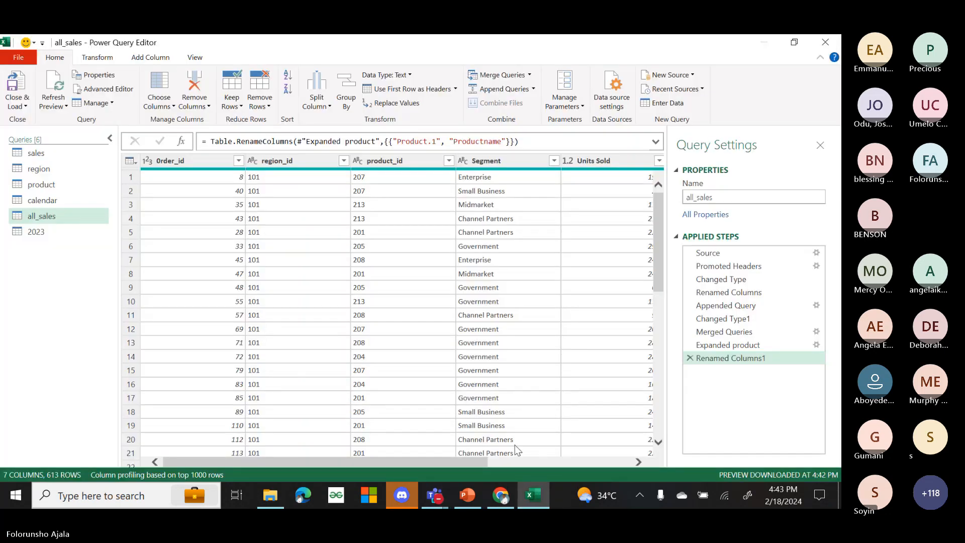
- Review the all_sales columns from product_id through to the merged Productname column
drag(468, 462, 635, 442)
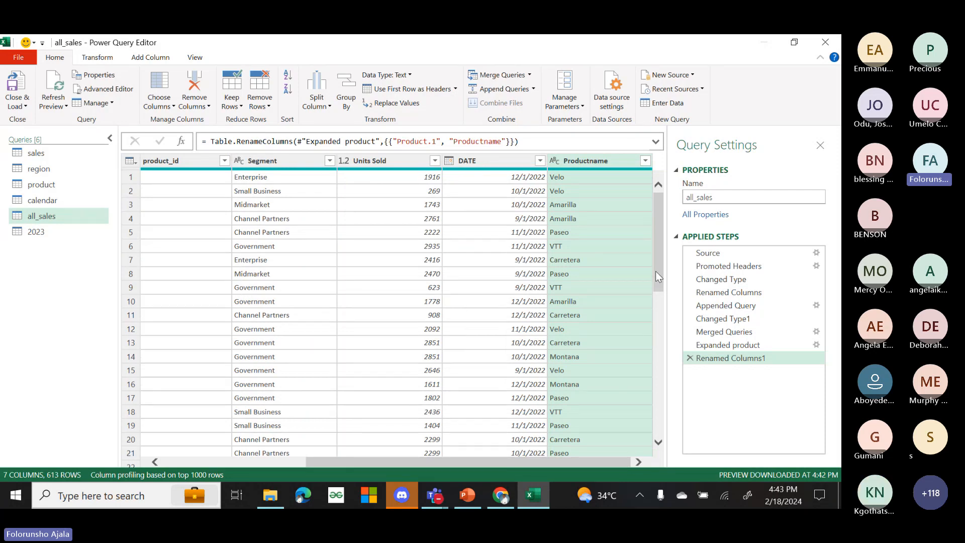
drag(655, 270, 656, 223)
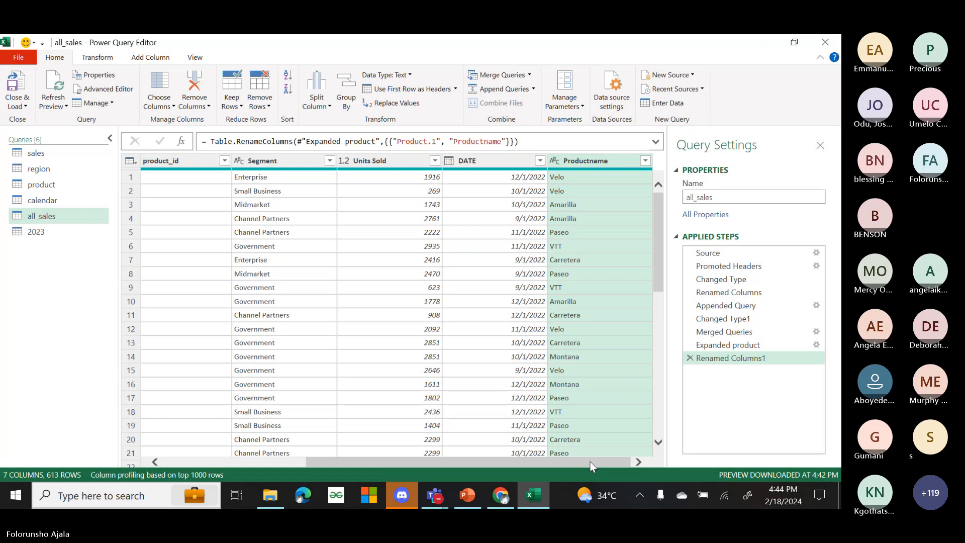
mouse_move(590, 461)
mouse_down()
mouse_move(511, 469)
mouse_move(593, 467)
mouse_up()
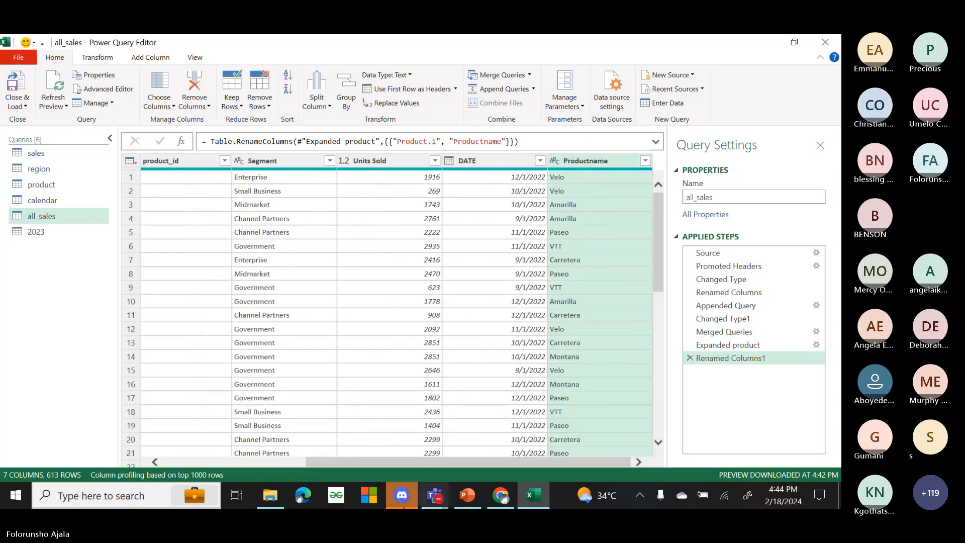
mouse_move(468, 462)
mouse_down()
mouse_move(426, 462)
mouse_move(477, 462)
mouse_up()
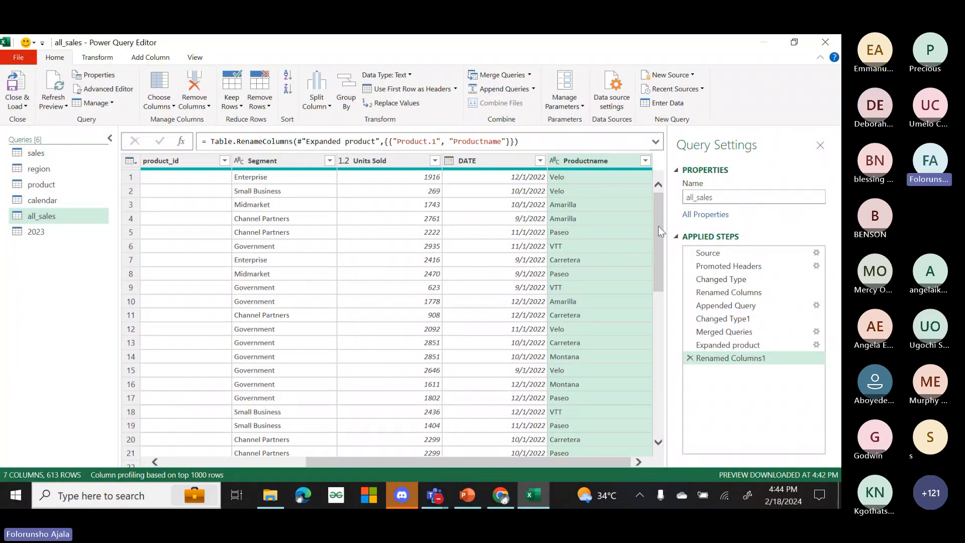
scroll(658, 226, down, 1)
scroll(659, 226, up, 1)
drag(656, 238, 670, 397)
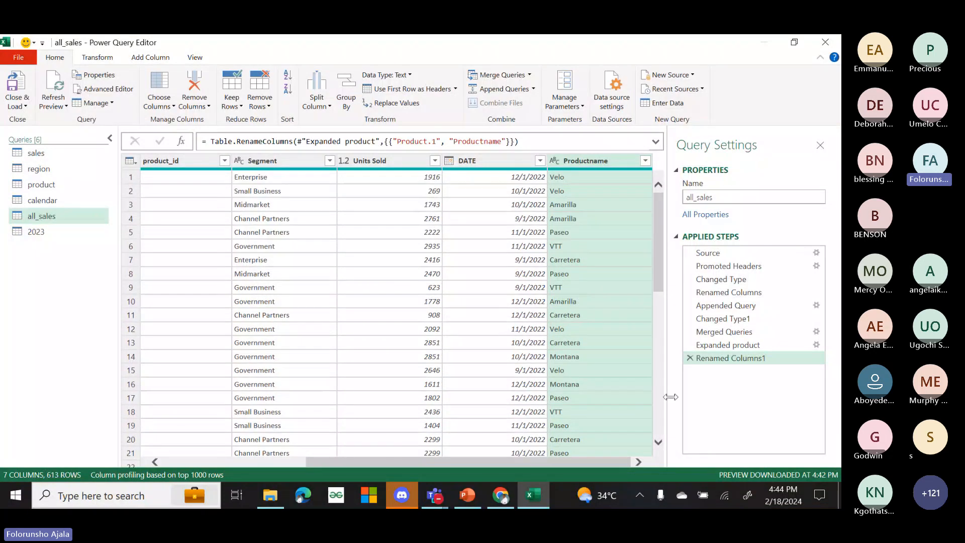
- Delete the Renamed Columns1, Expanded product and Merged Queries steps from the all_sales query
click(689, 357)
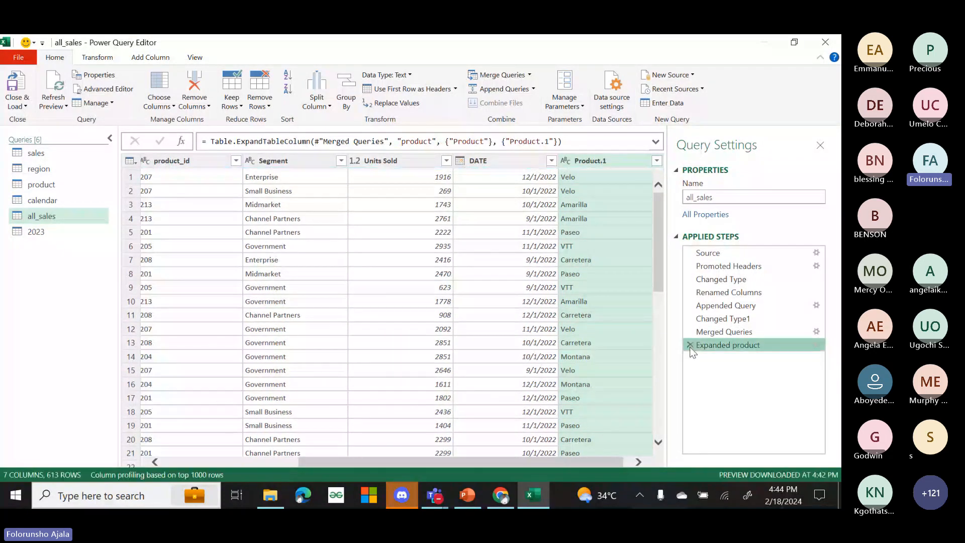
click(689, 345)
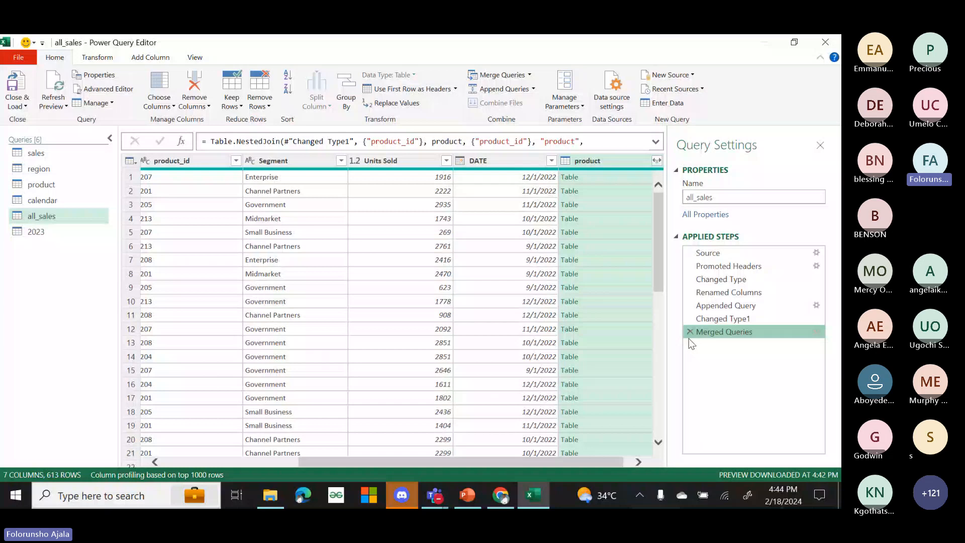
click(690, 331)
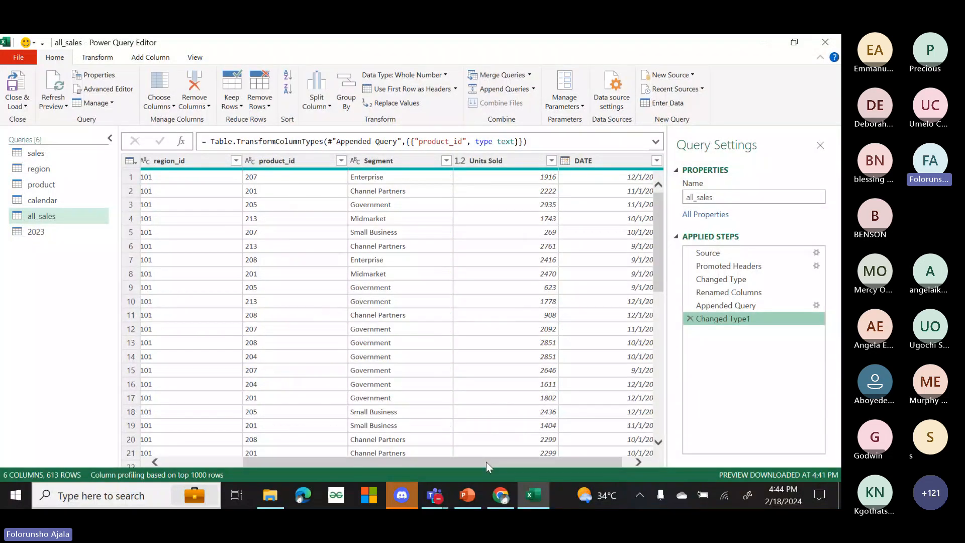
- Compare the product query's columns with the remaining columns of all_sales
drag(486, 463, 613, 457)
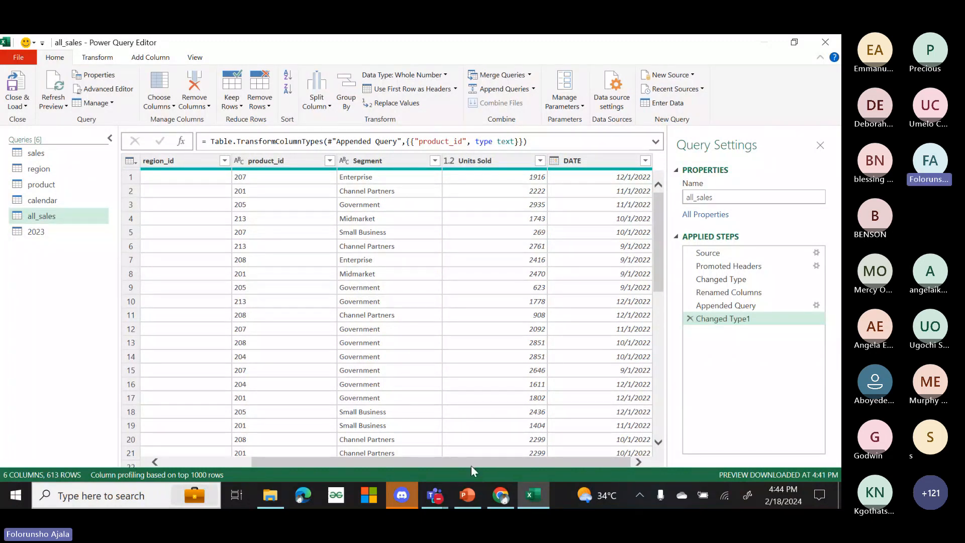
drag(472, 463, 550, 462)
click(47, 185)
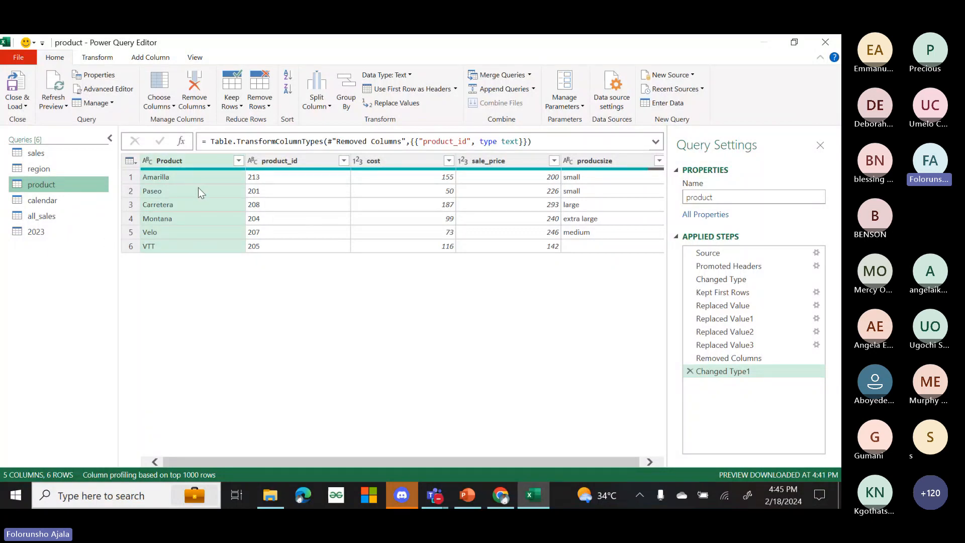
click(66, 221)
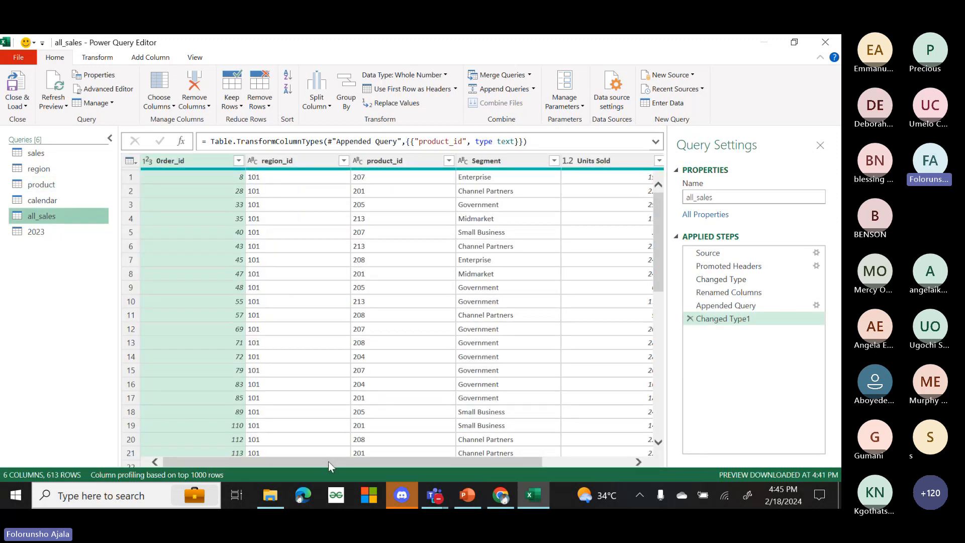
drag(328, 462, 522, 459)
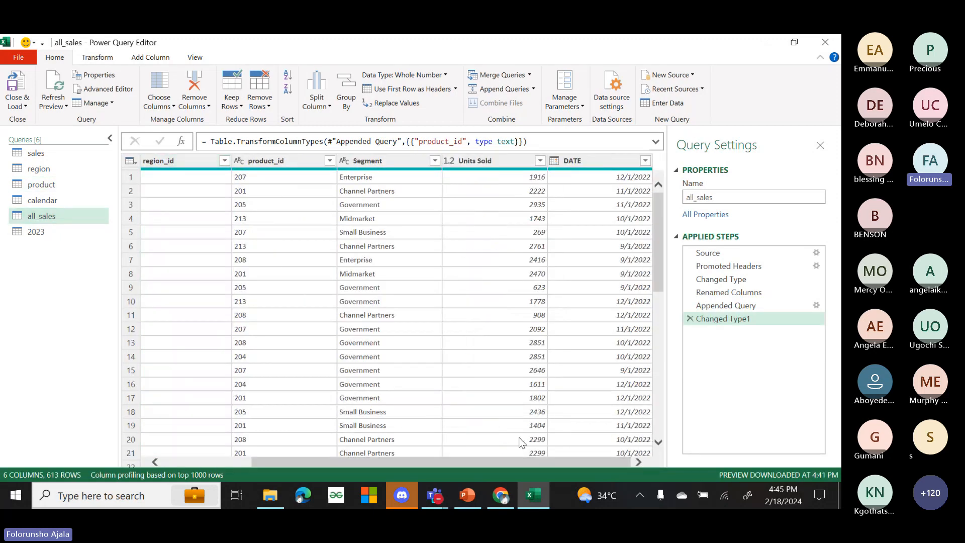
- Merge the region table into all_sales, matching region_id with country_id in a Left Outer join
click(530, 74)
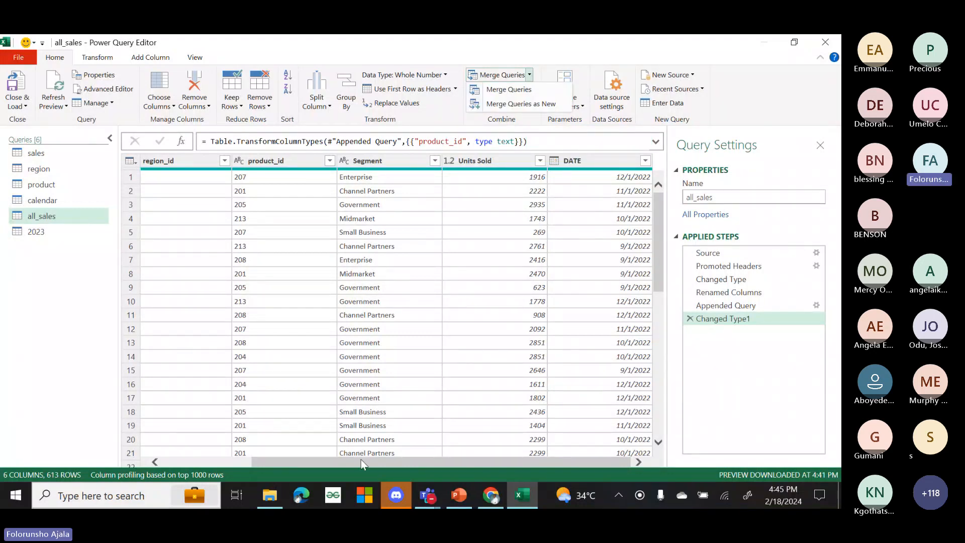
click(459, 461)
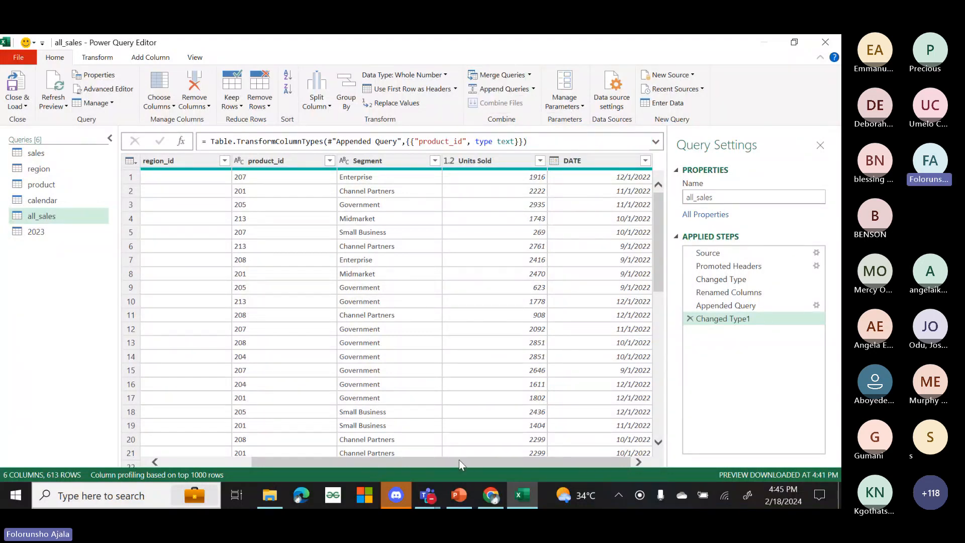
click(529, 75)
click(533, 94)
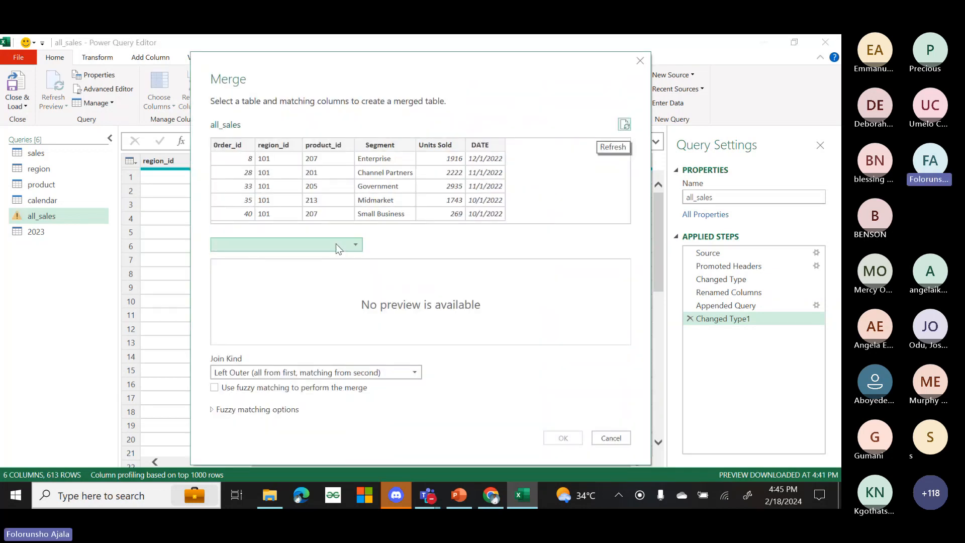
click(336, 244)
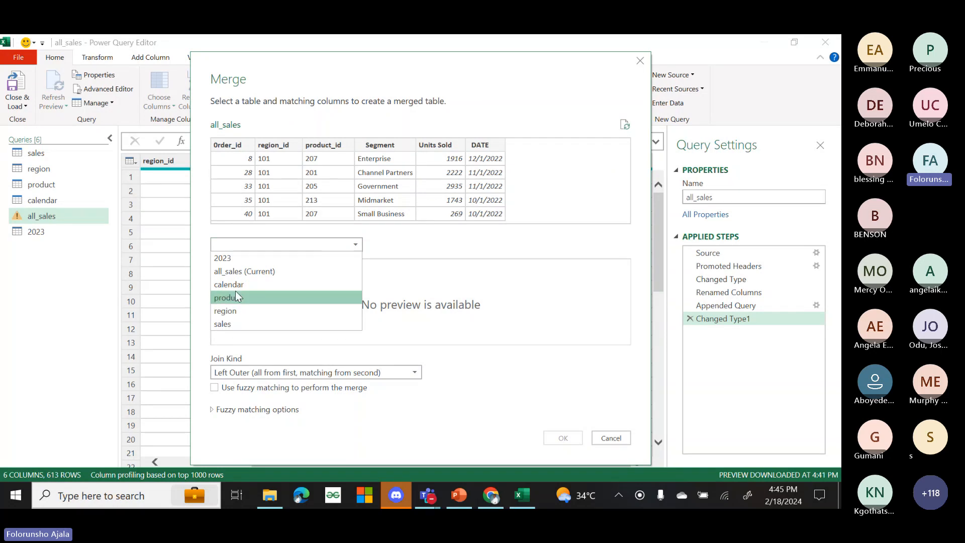
click(236, 297)
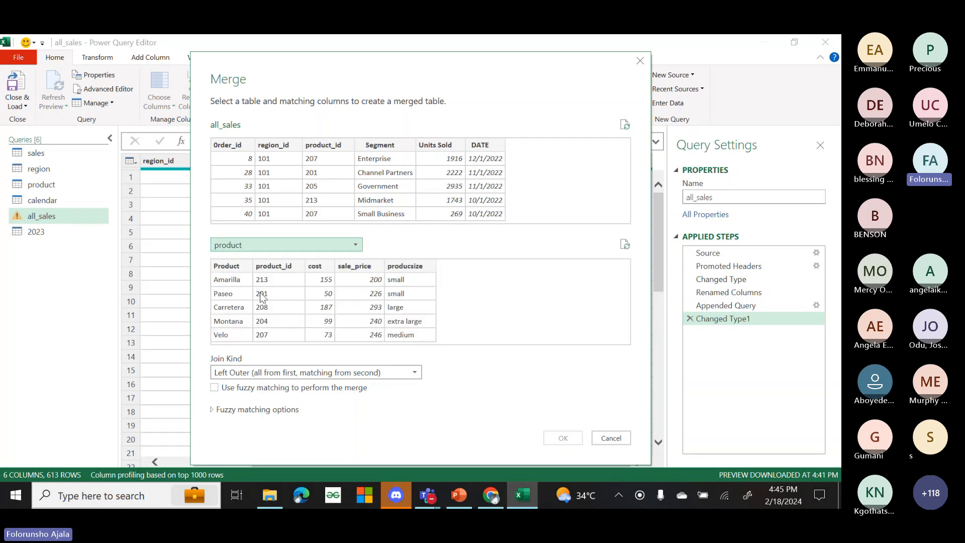
click(303, 246)
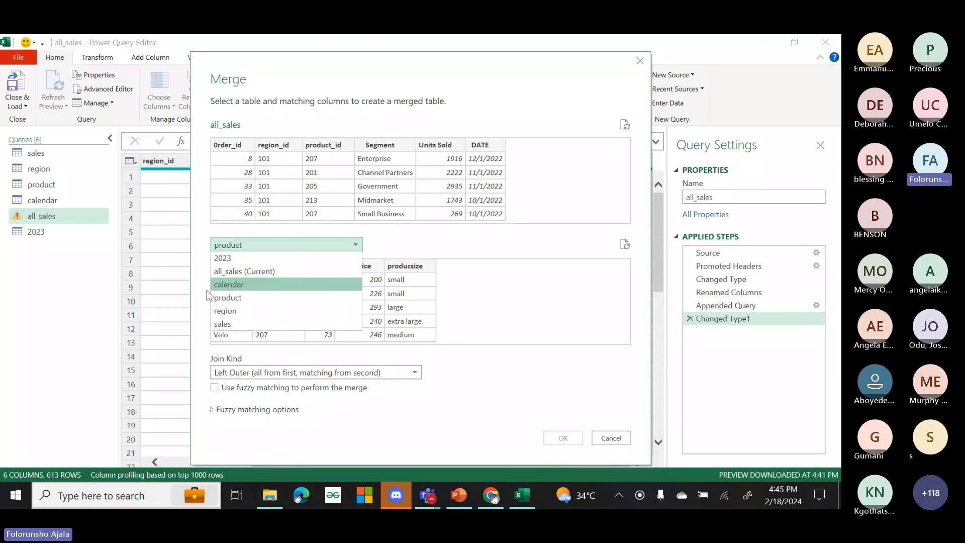
click(227, 311)
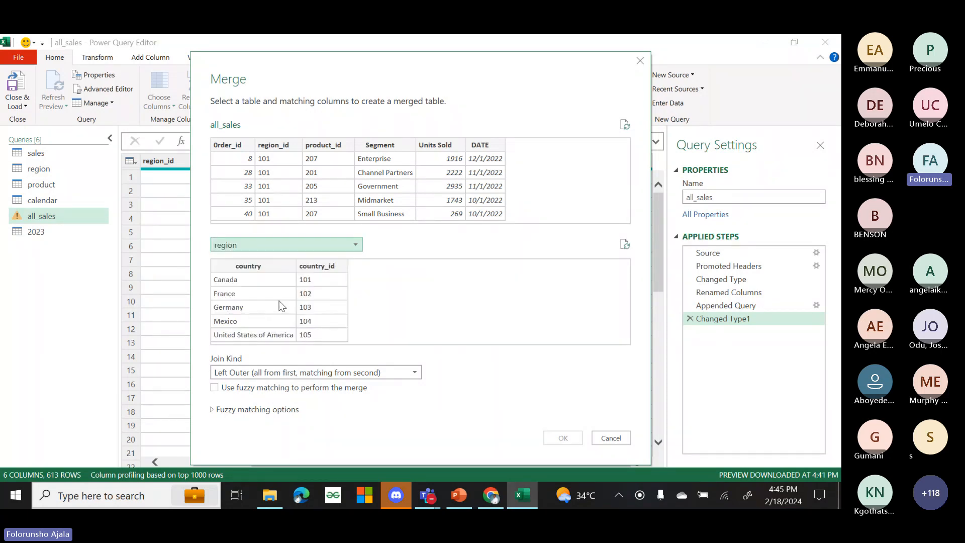
click(327, 266)
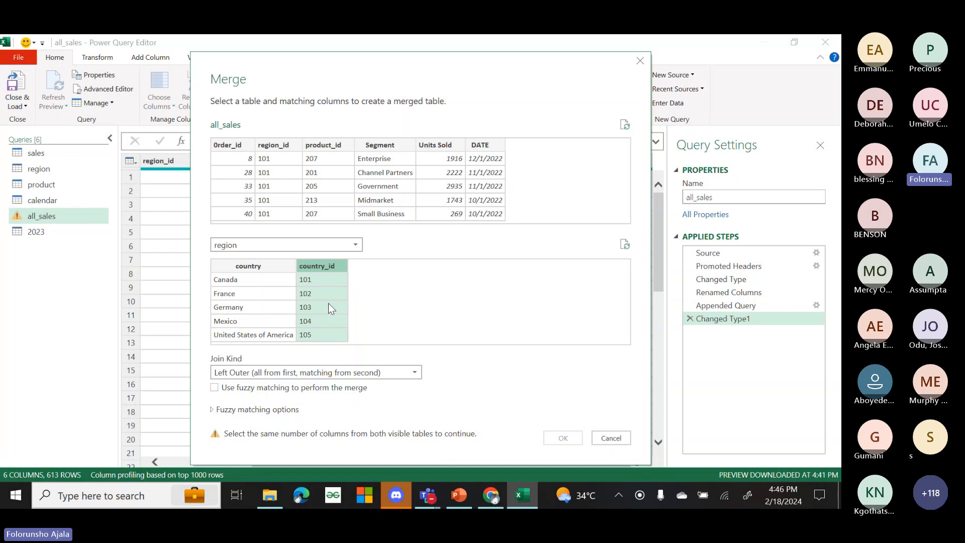
click(273, 145)
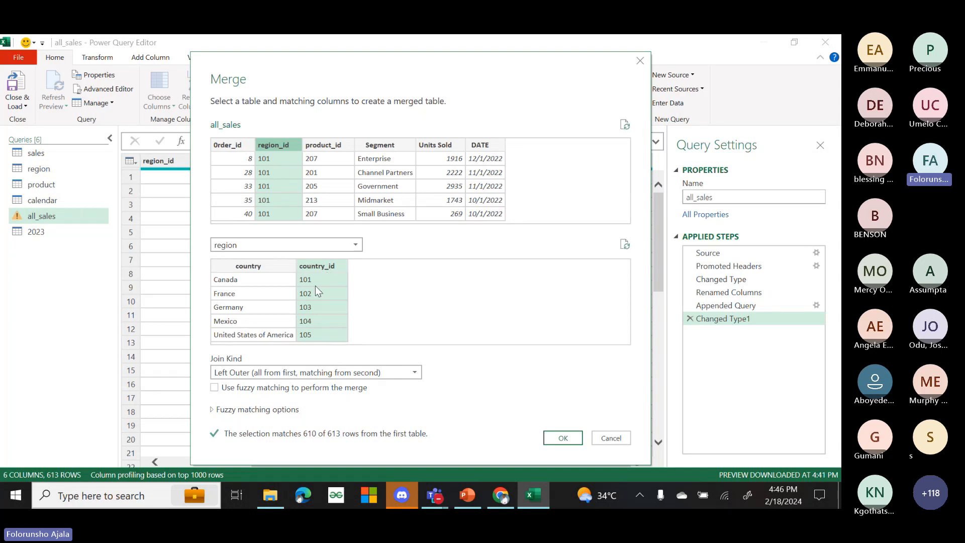
click(553, 436)
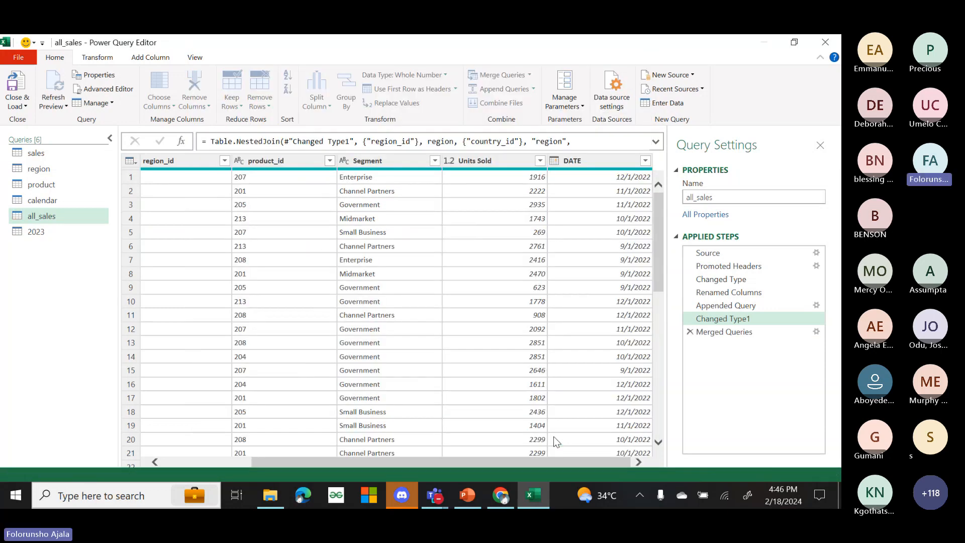
- Expand the merged region column to only the country field, without the original column name as prefix
click(645, 160)
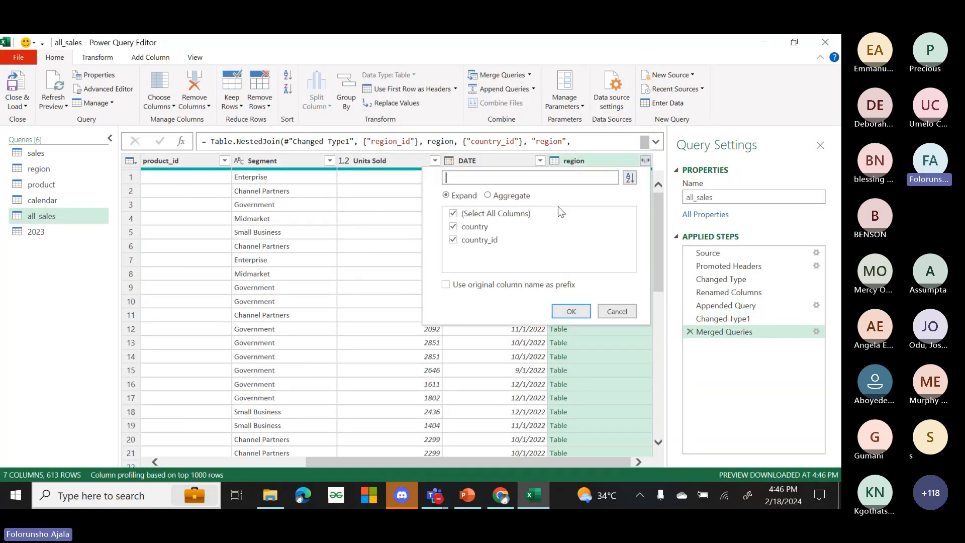
click(453, 213)
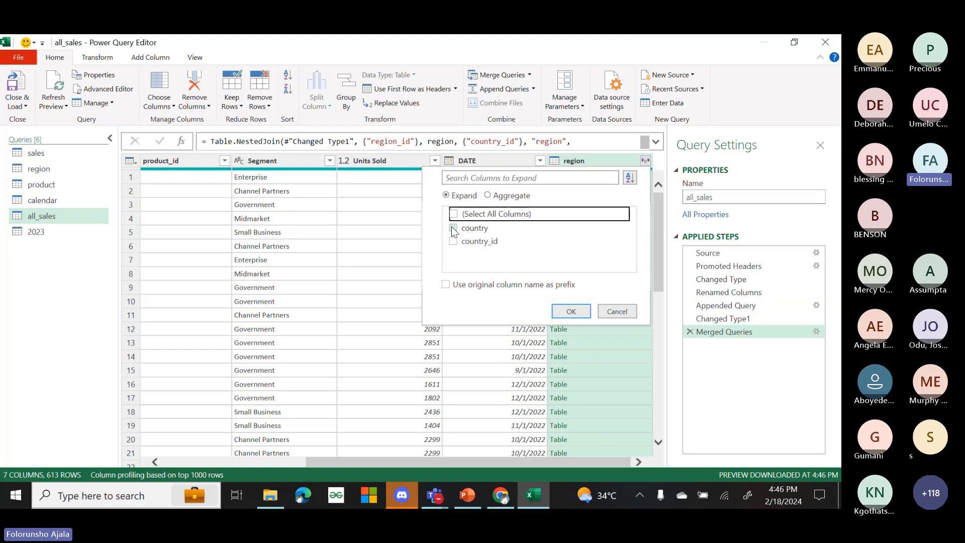
click(453, 227)
click(572, 311)
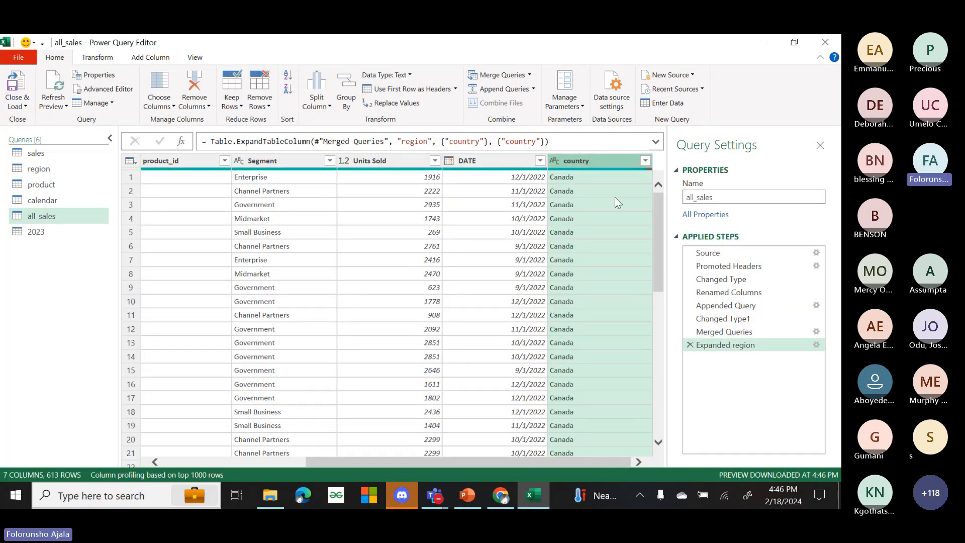
- Check the values in the country column's filter and apply it with every value selected
click(645, 161)
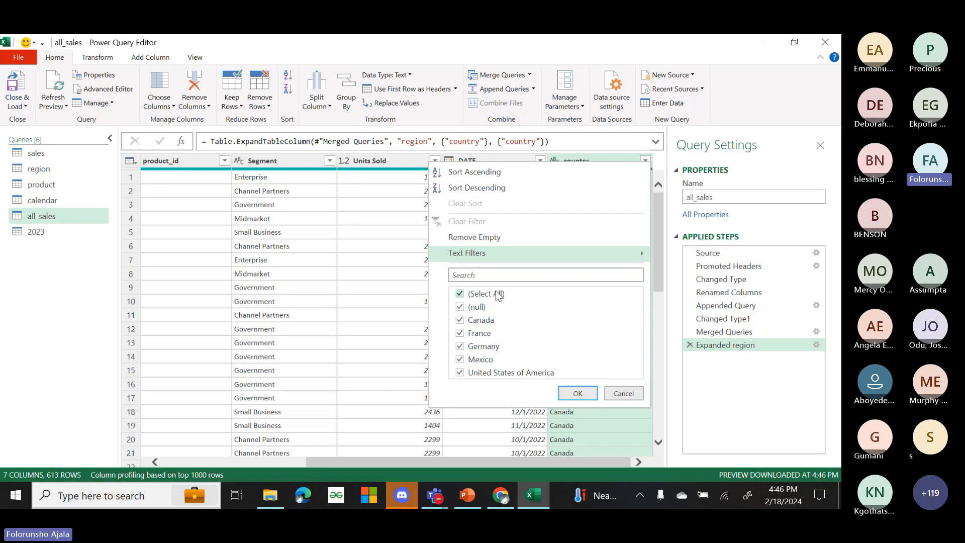
click(578, 393)
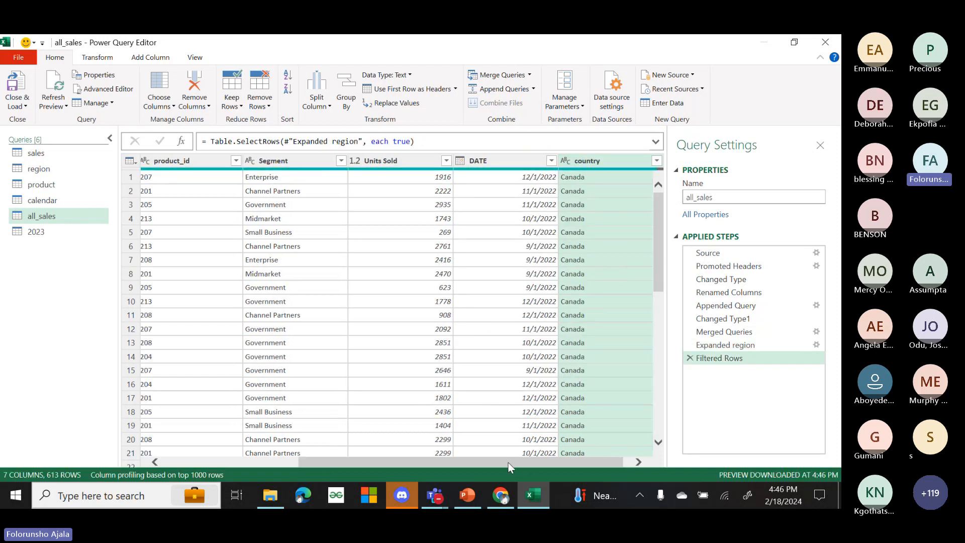
drag(508, 462, 352, 461)
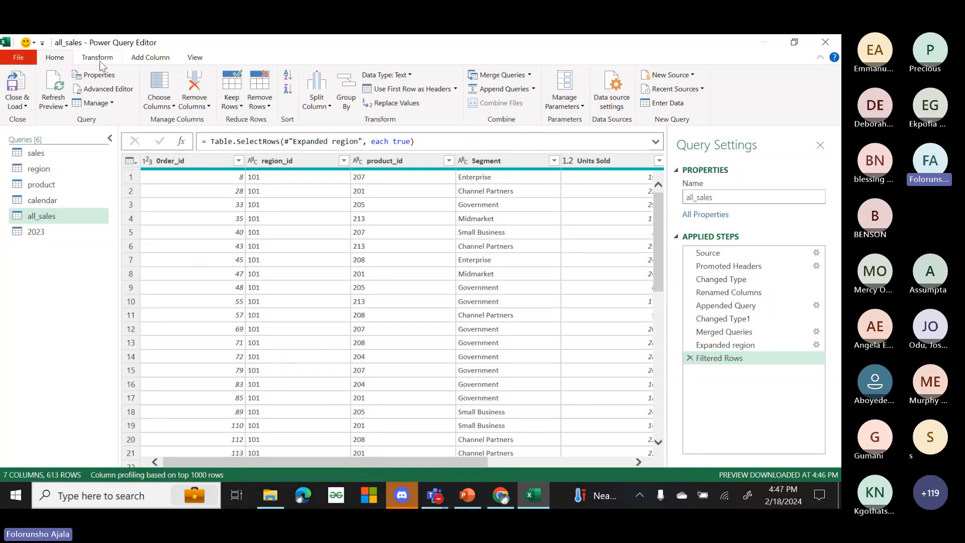
- Import the transpose CSV file from the power query session folder as a new query, keeping the comma delimiter
click(692, 76)
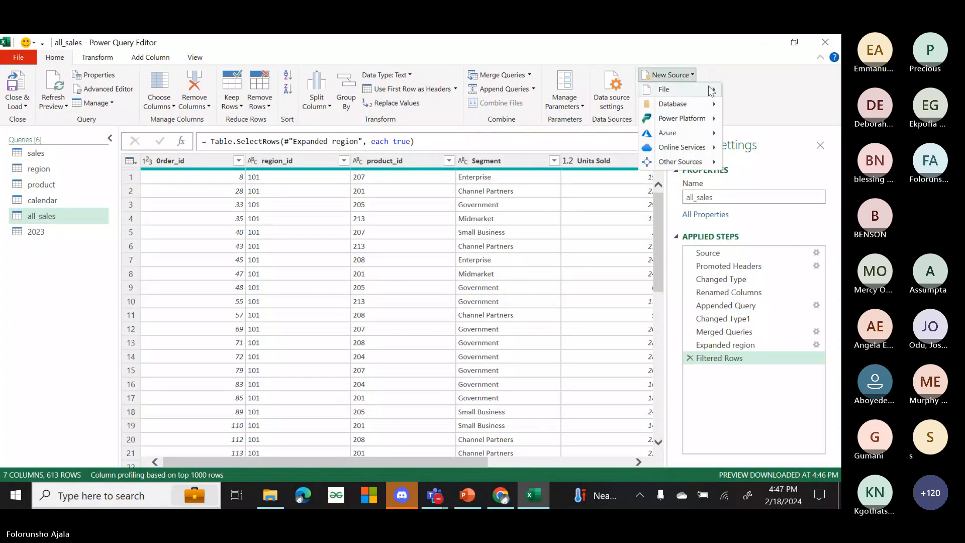
mouse_move(716, 94)
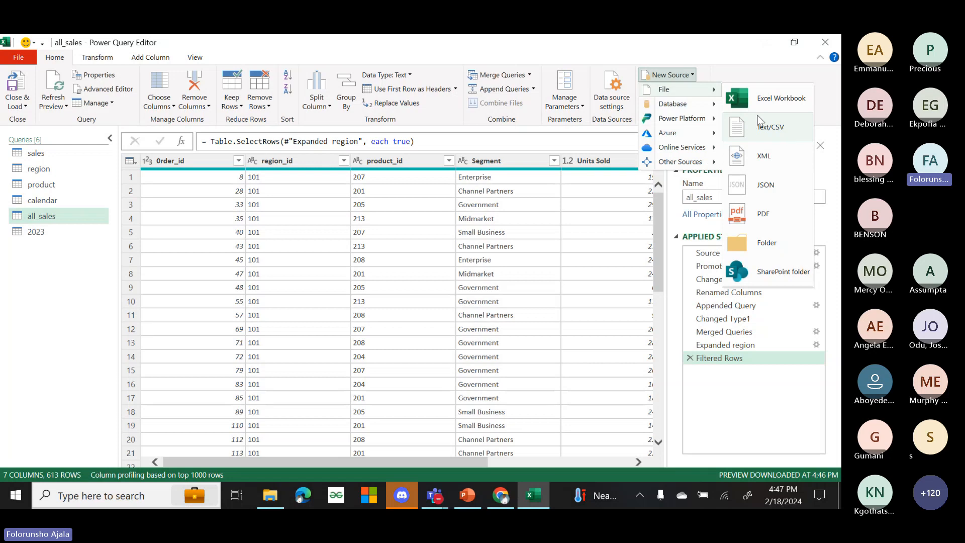
click(766, 126)
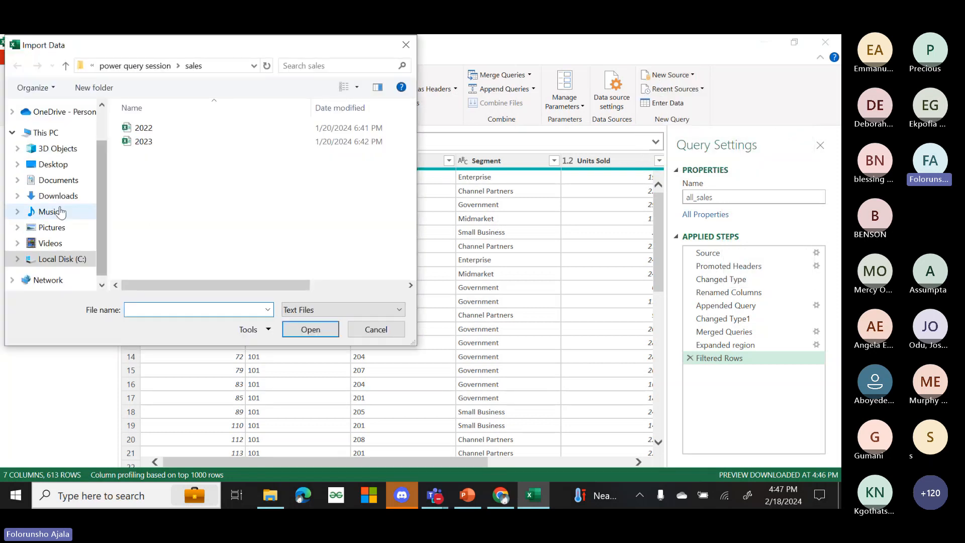
click(143, 66)
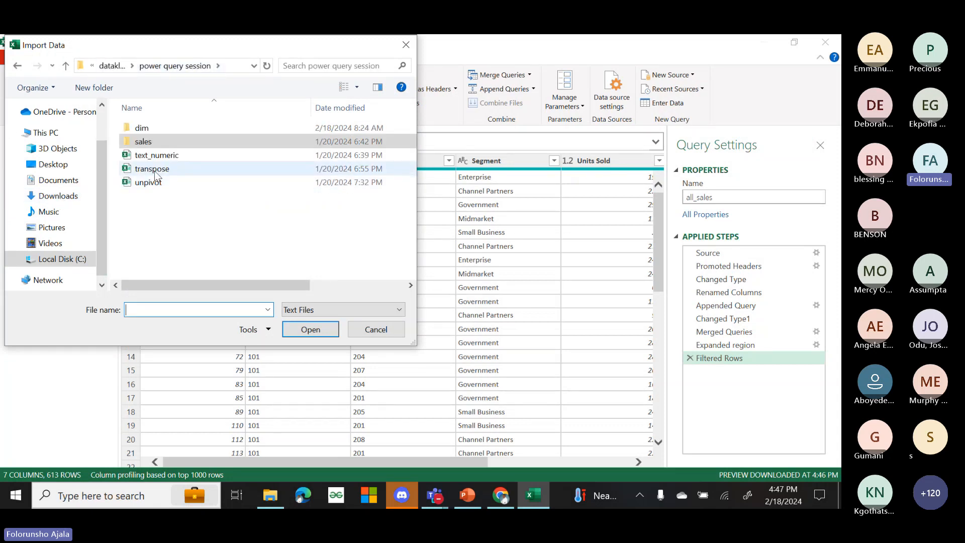
click(155, 173)
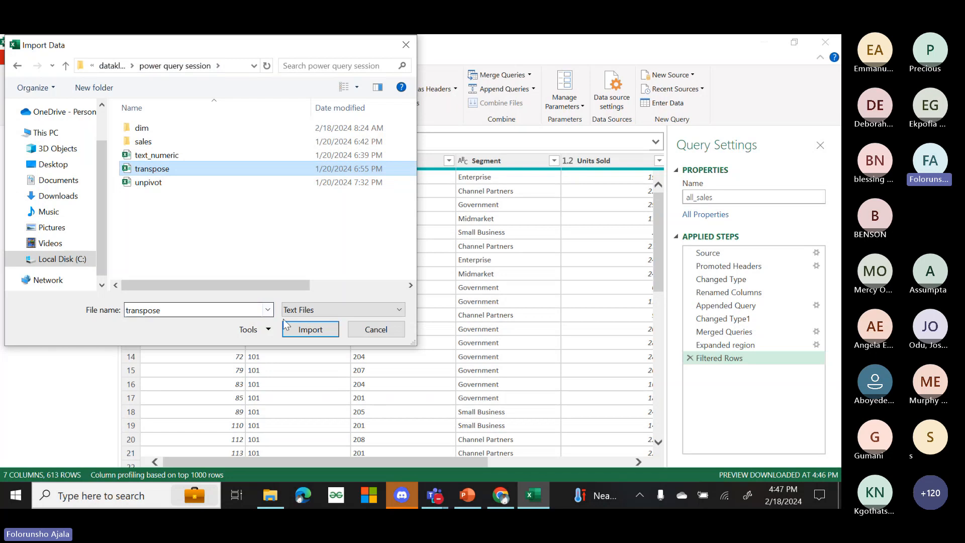
click(294, 328)
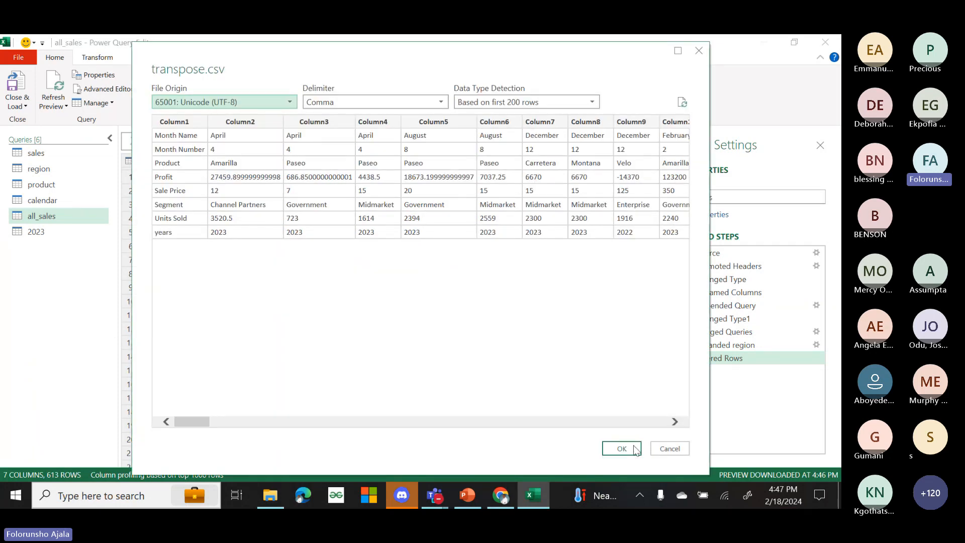
click(621, 448)
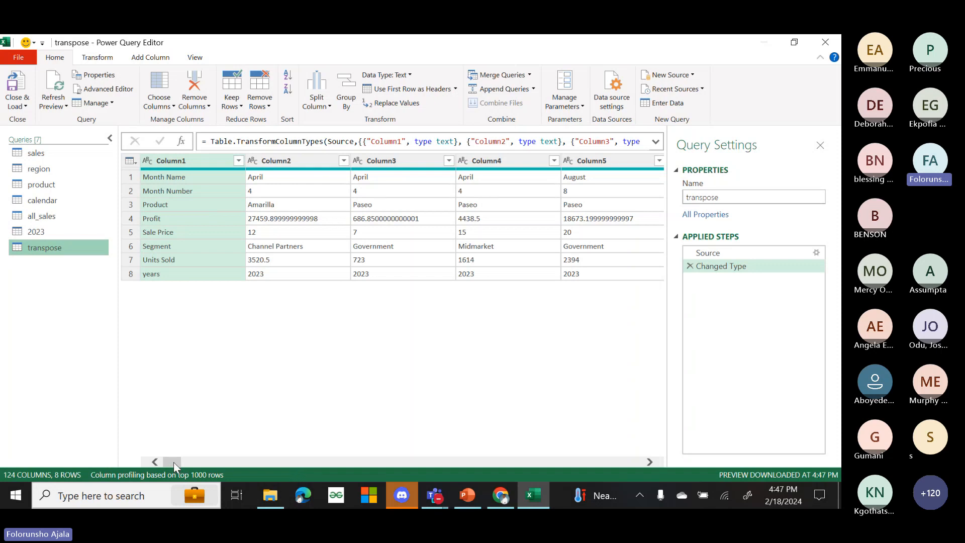
- Promote the first row of the transpose query to column headers
drag(174, 461, 437, 424)
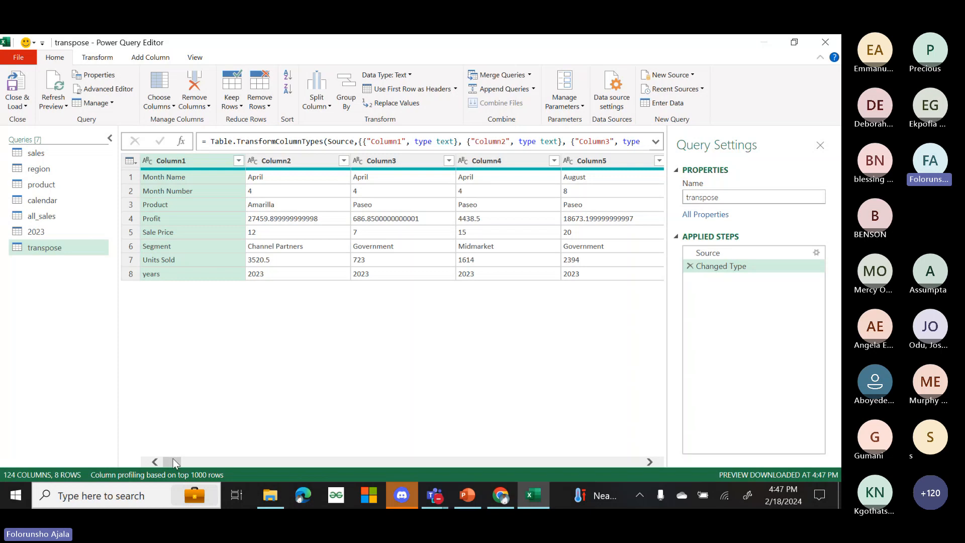
drag(176, 462, 177, 179)
click(456, 89)
click(444, 105)
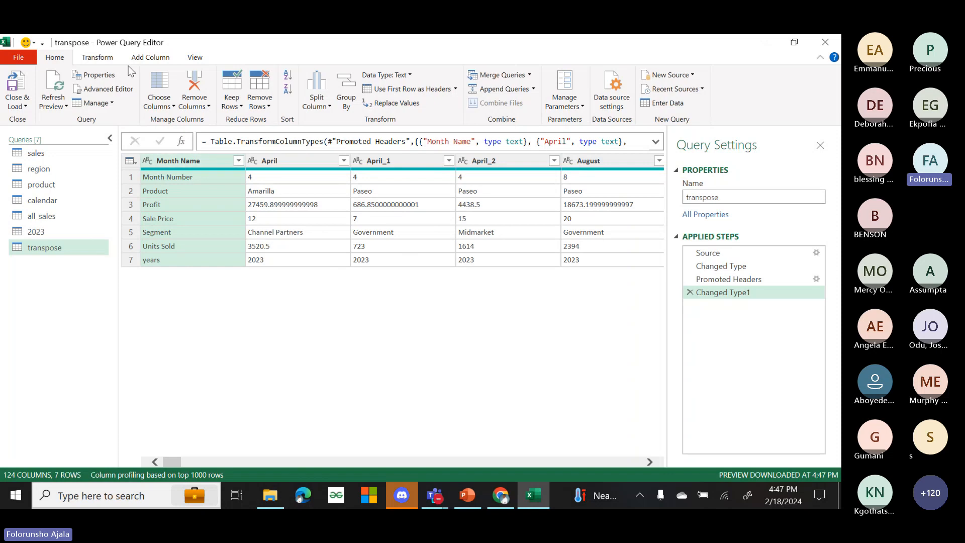
- Transpose the table so rows become columns, and promote the resulting first row to headers
click(97, 57)
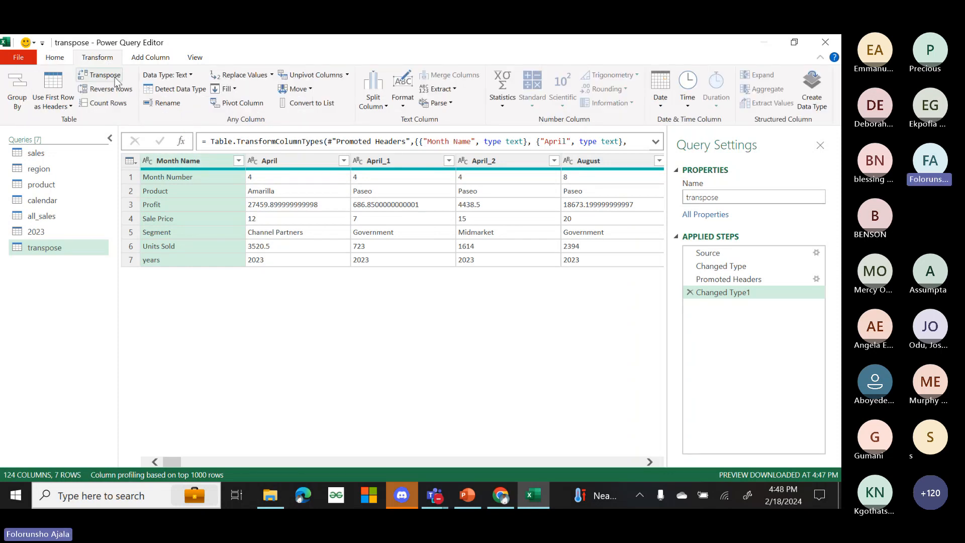
click(103, 75)
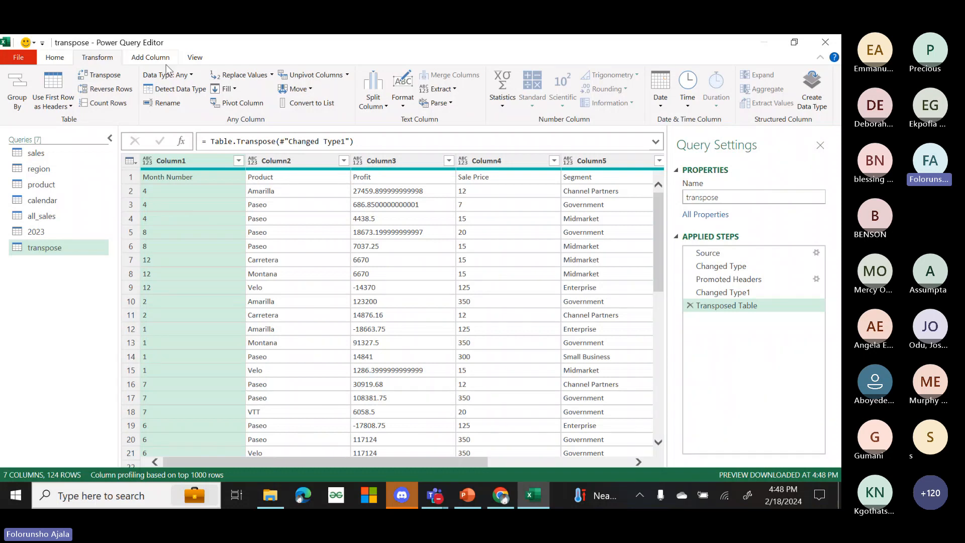
click(55, 57)
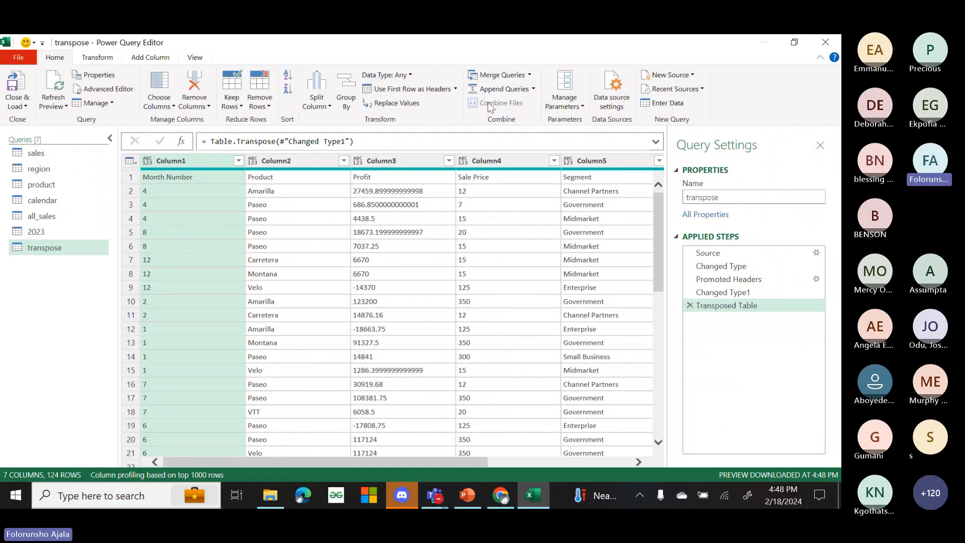
click(451, 89)
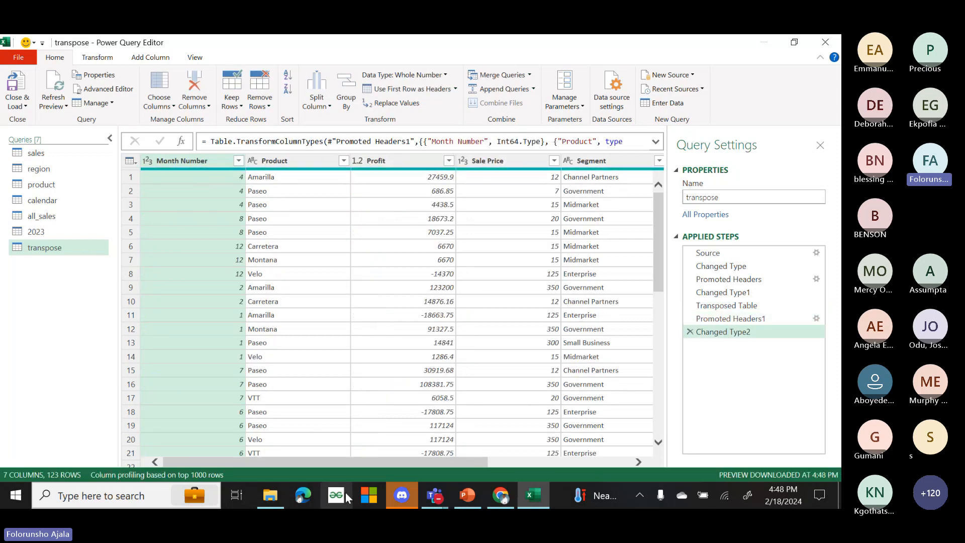
drag(346, 460, 538, 468)
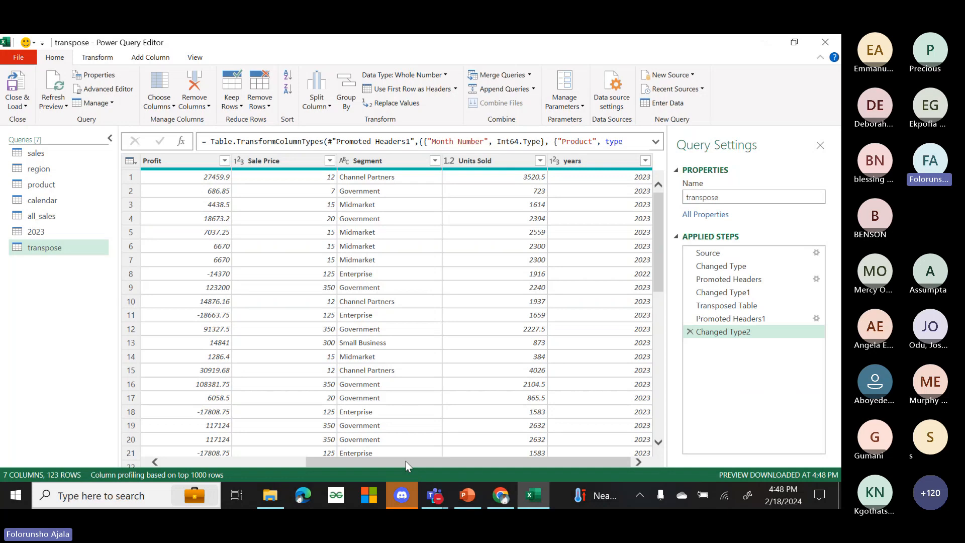
drag(407, 466, 221, 461)
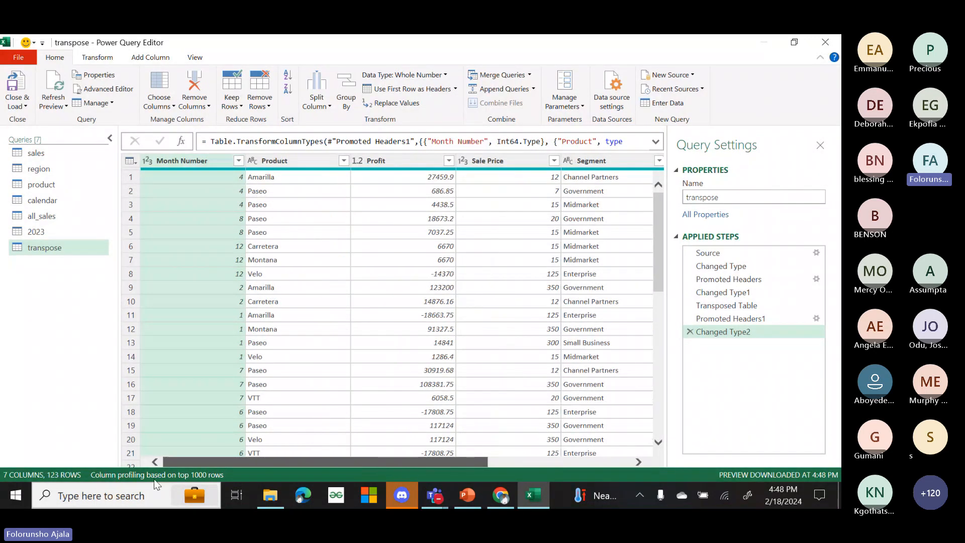
- Import the unpivot CSV file from the power query session folder as a new query, keeping the comma delimiter
click(693, 77)
mouse_move(673, 89)
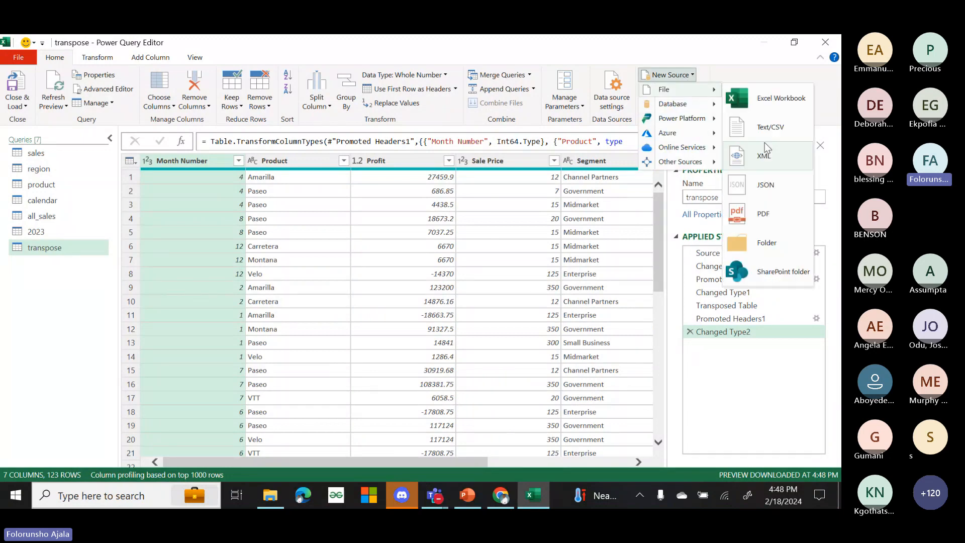
click(771, 128)
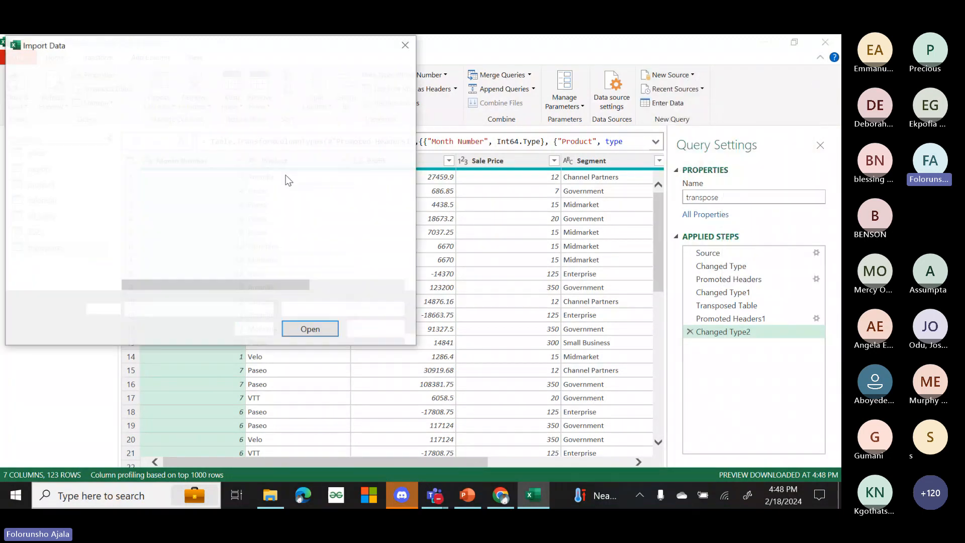
click(179, 185)
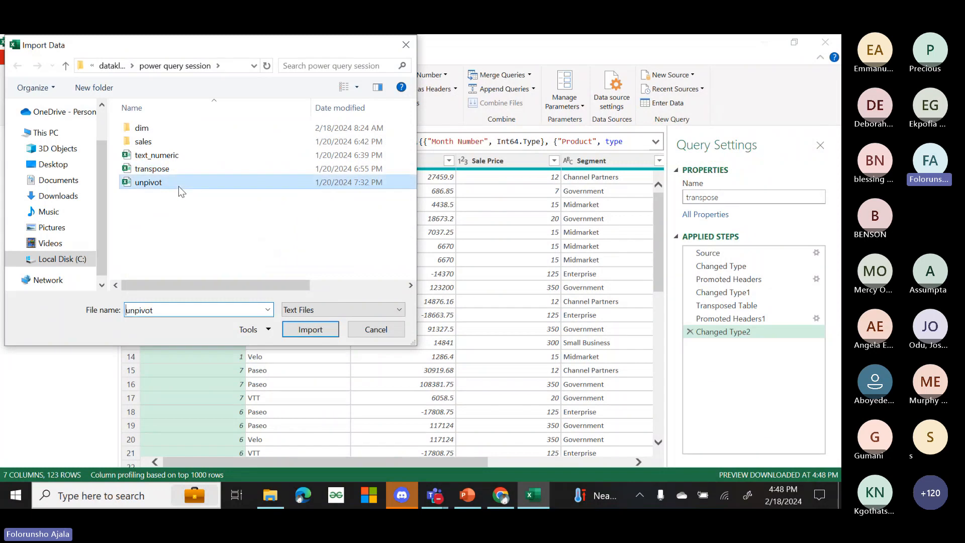
click(317, 333)
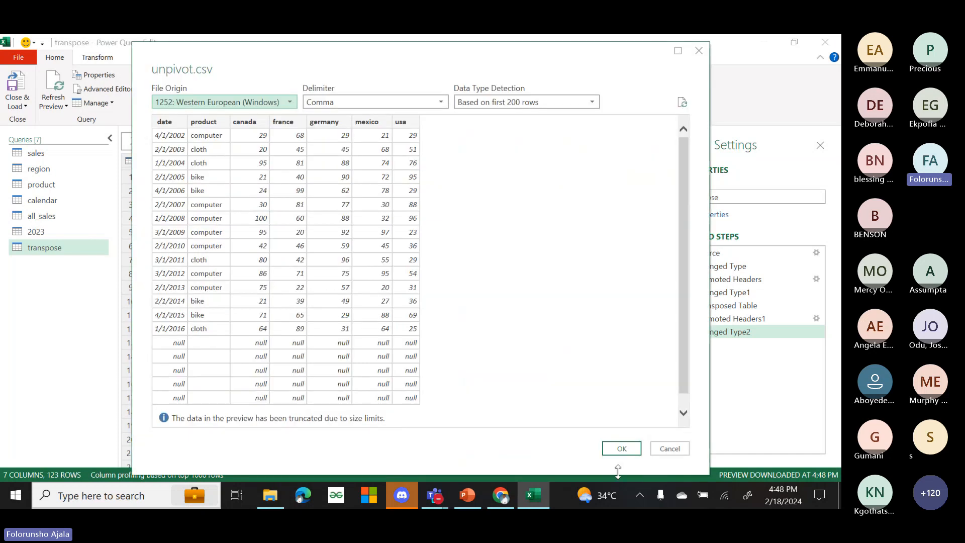
click(621, 449)
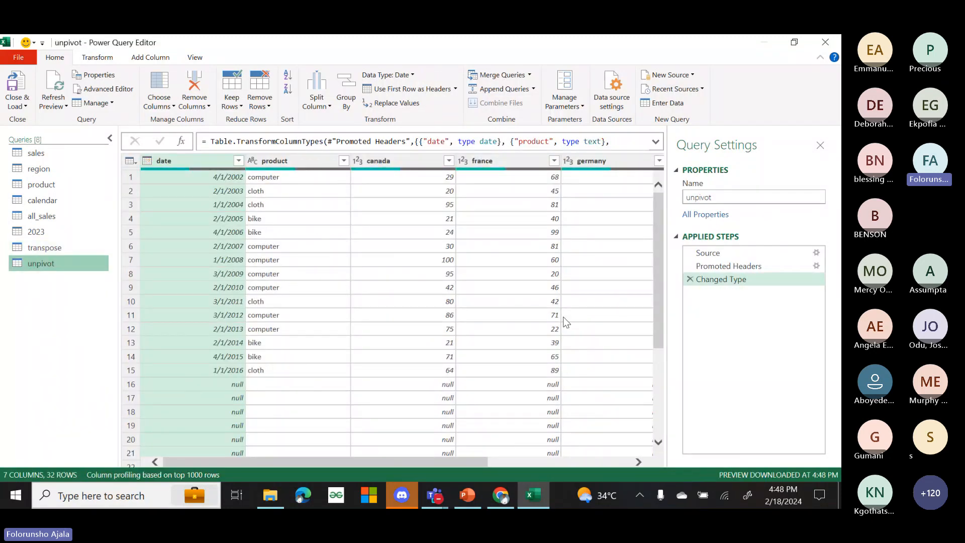
- Keep only the top 15 rows of the unpivot query to drop the null rows
scroll(654, 292, down, 5)
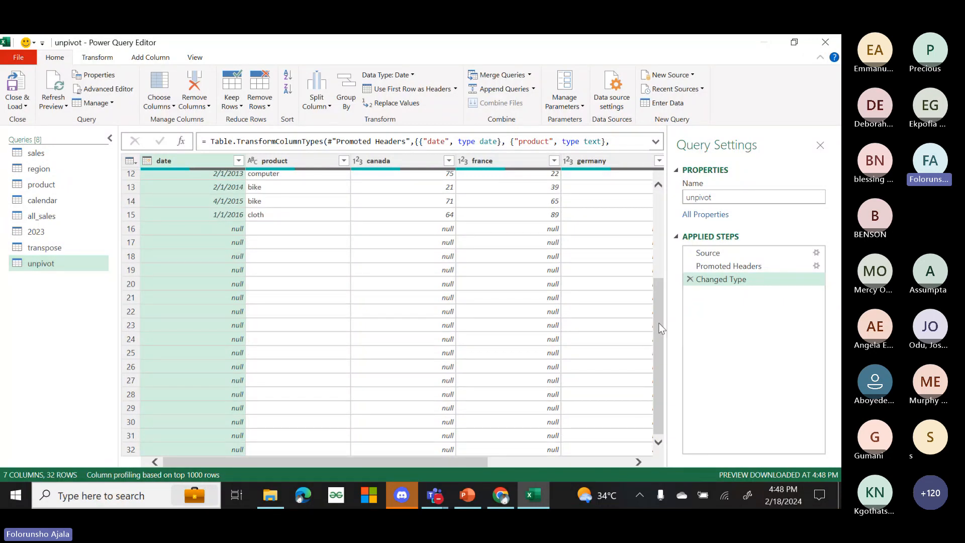
scroll(658, 322, up, 5)
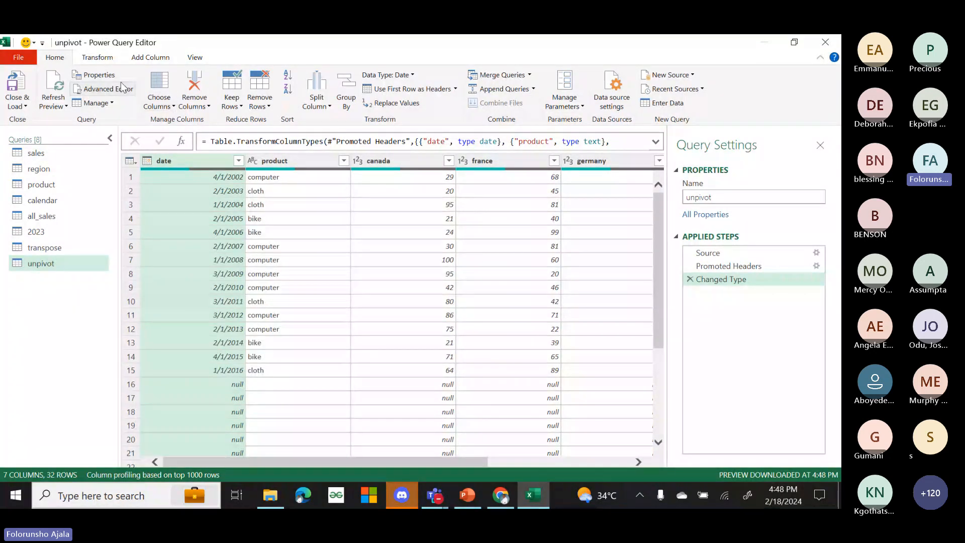
click(97, 58)
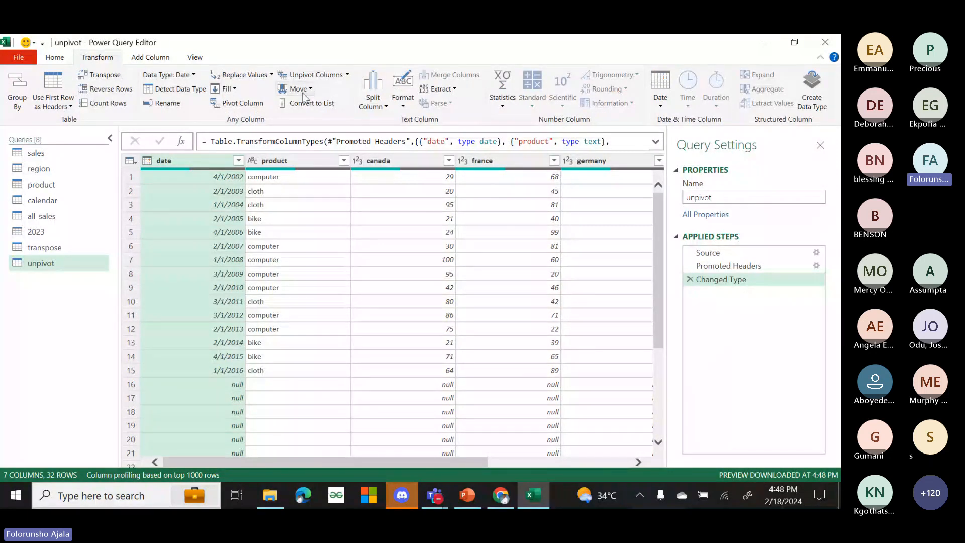
click(68, 60)
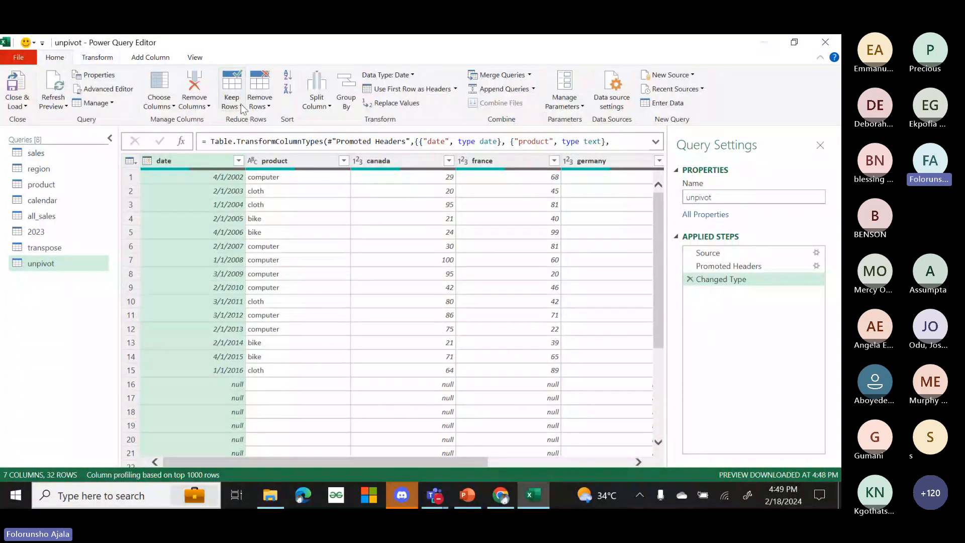
click(240, 106)
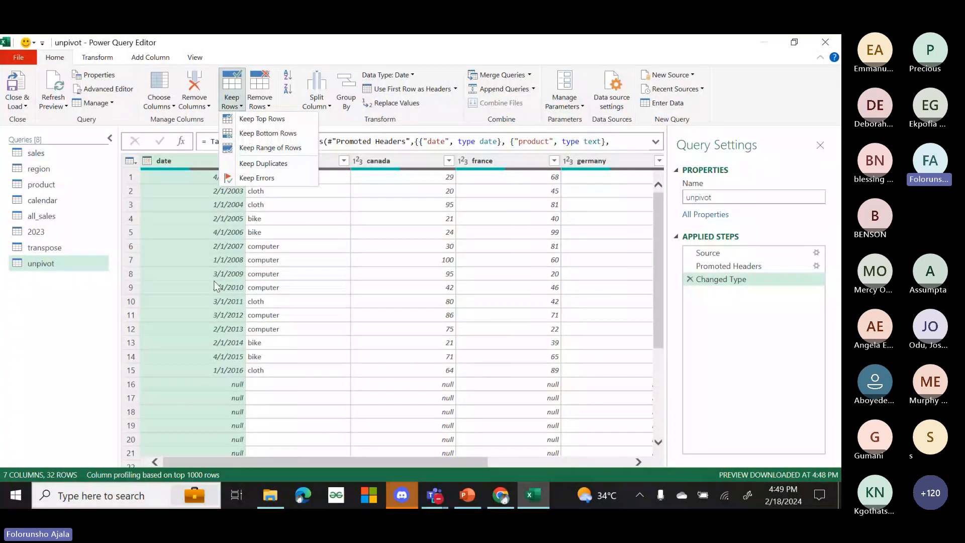
click(262, 120)
text(1)
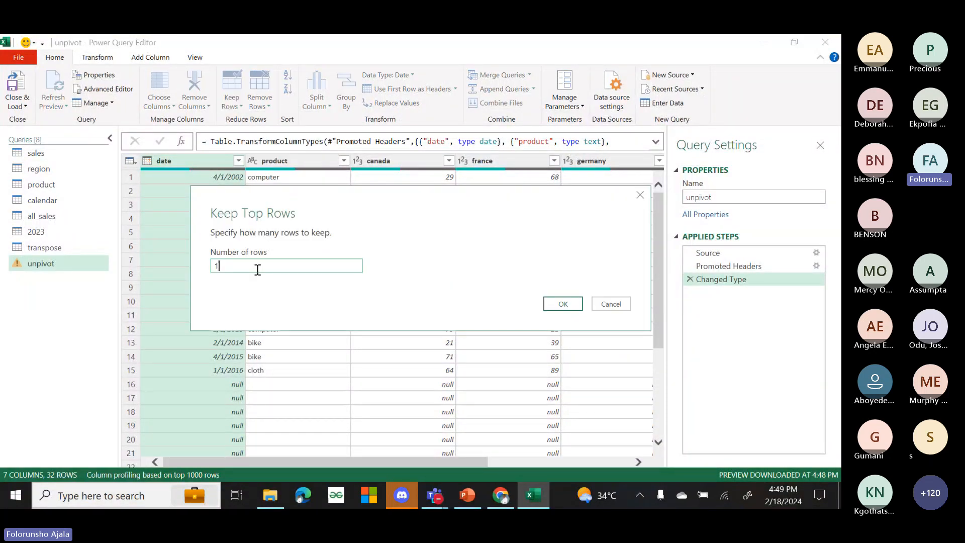
text(5)
click(560, 304)
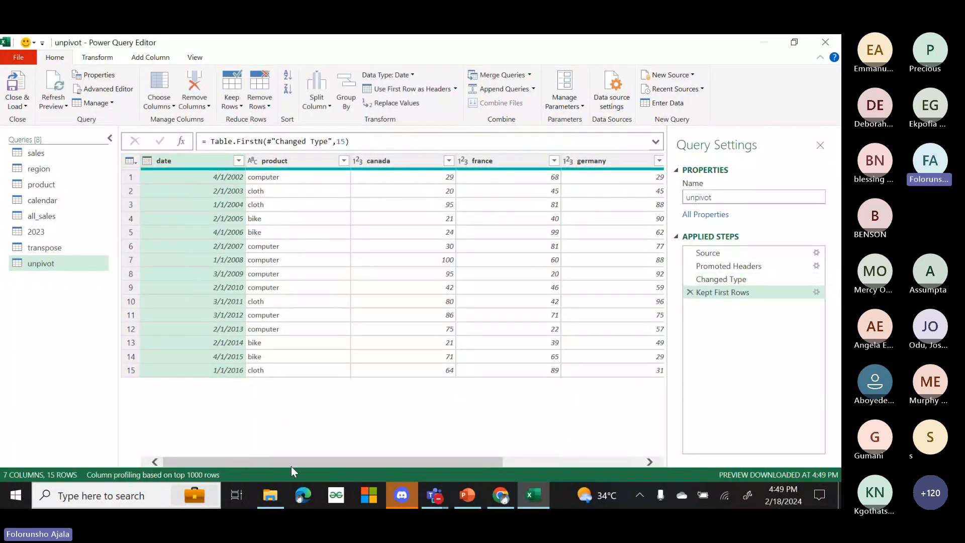
- Examine how the unpivot table spreads its values across the country columns beside date and product
drag(284, 462, 224, 429)
drag(382, 462, 436, 465)
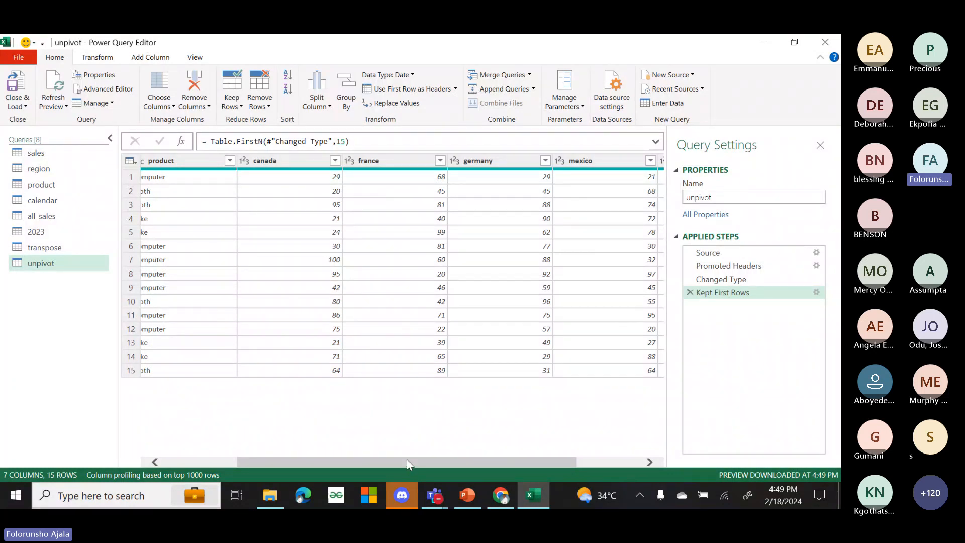
drag(406, 460, 325, 459)
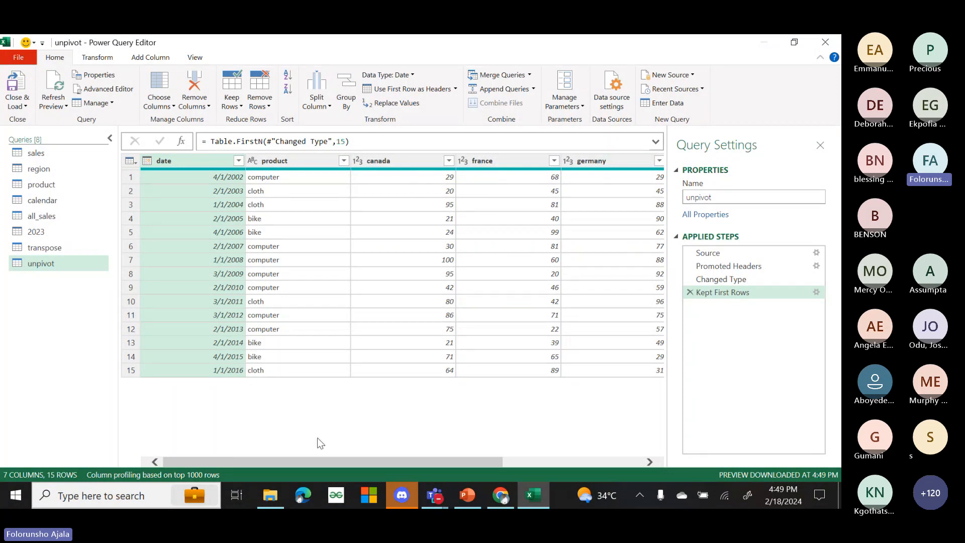
drag(324, 460, 451, 460)
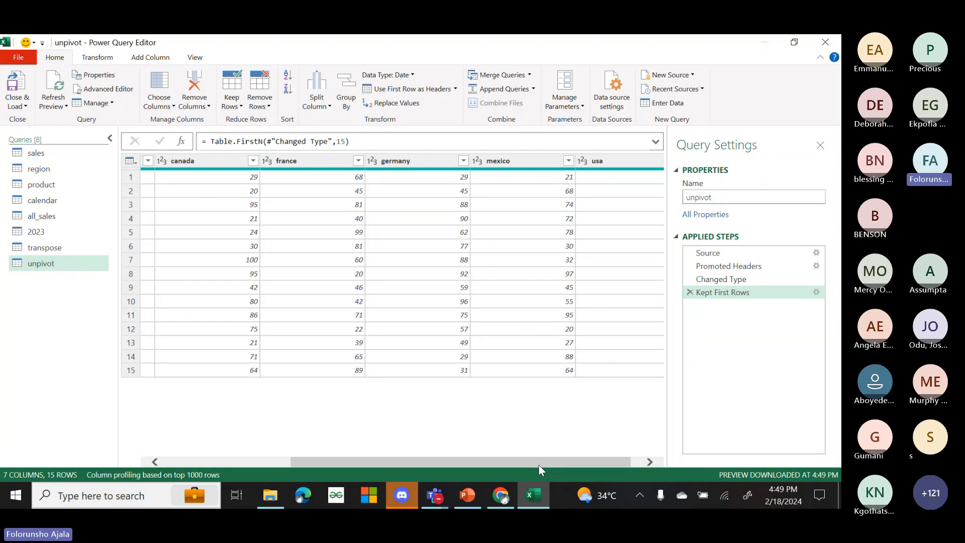
drag(538, 465, 409, 462)
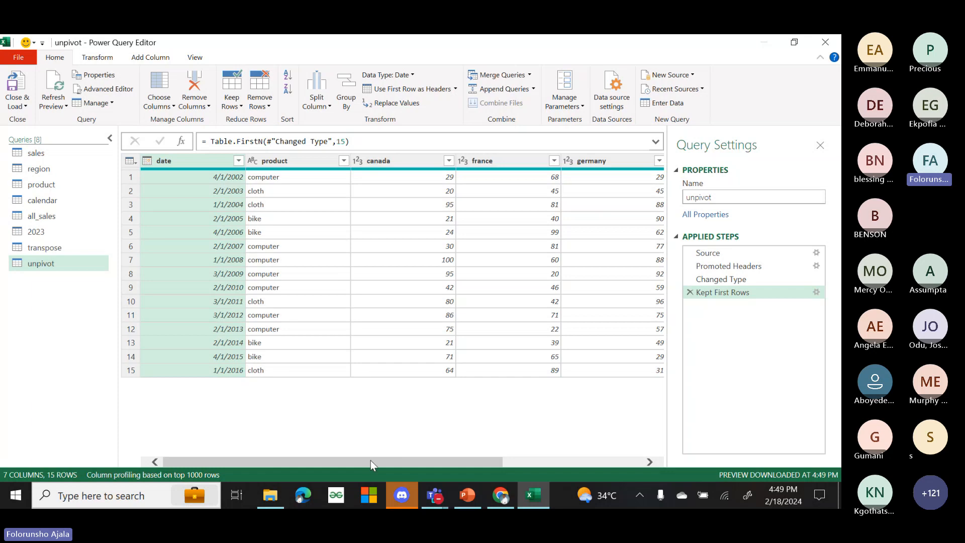
drag(370, 459, 401, 461)
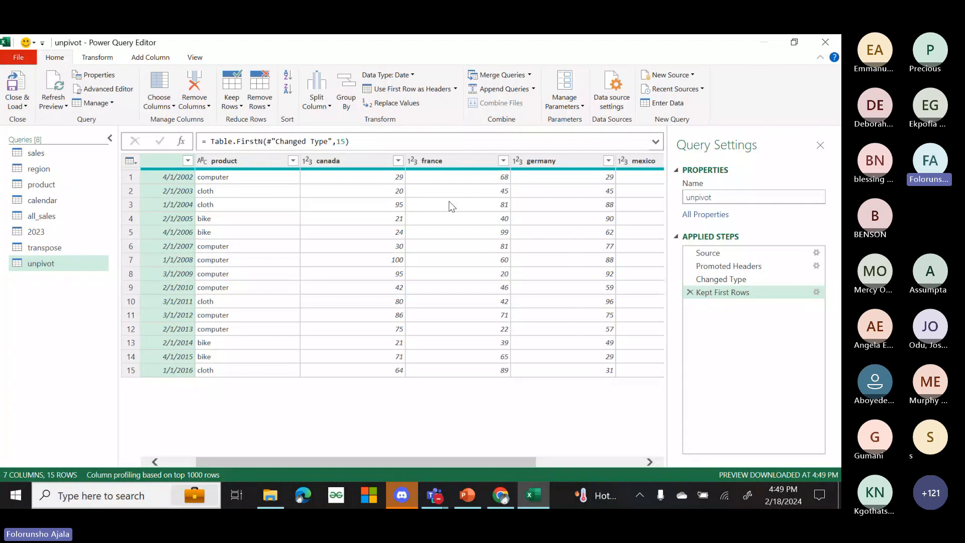
drag(355, 457, 322, 457)
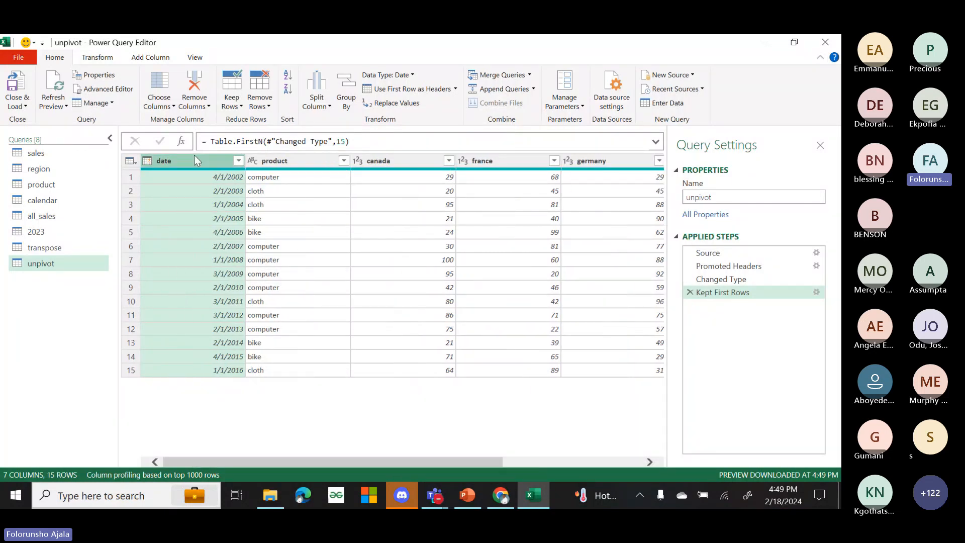
- Unpivot every column of the unpivot query except date and product, using Unpivot Other Columns
ctrl+click(299, 164)
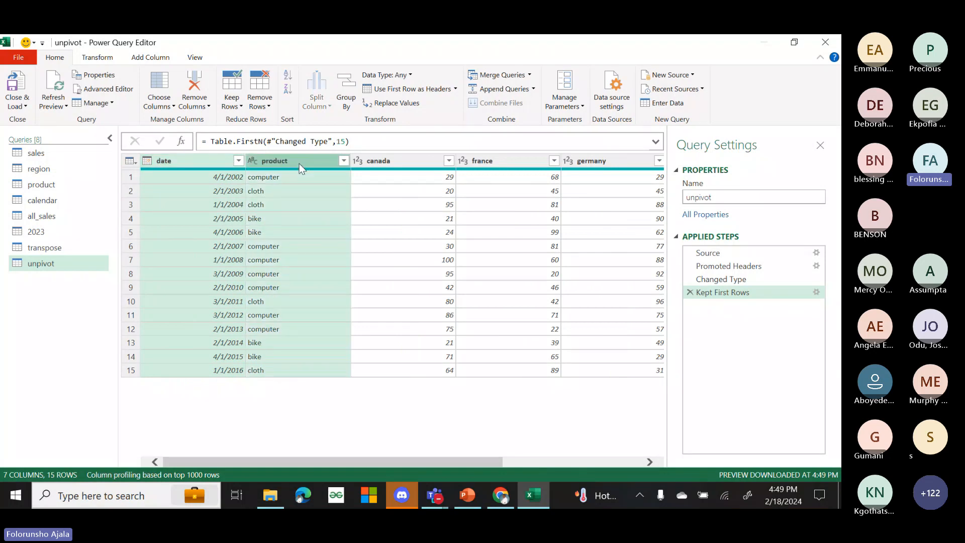
click(100, 60)
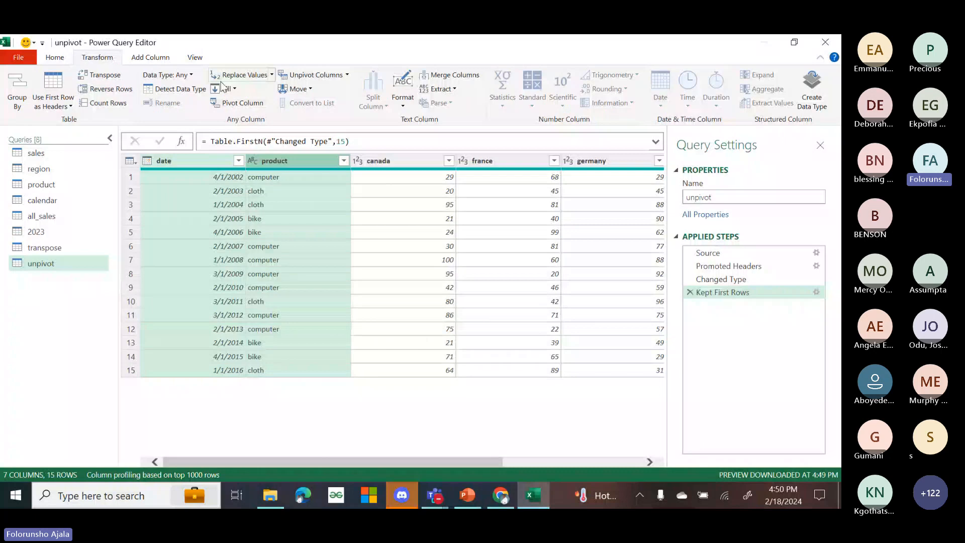
click(347, 75)
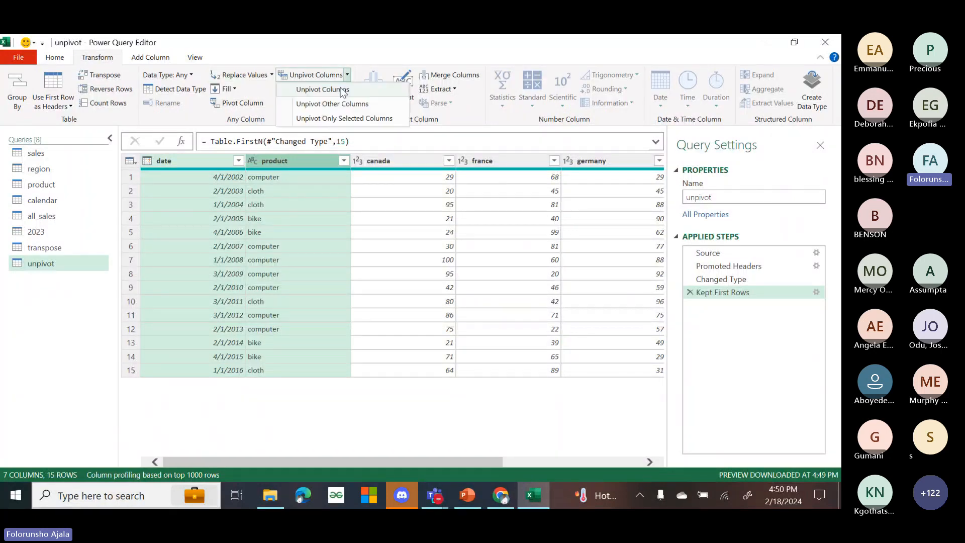
click(363, 104)
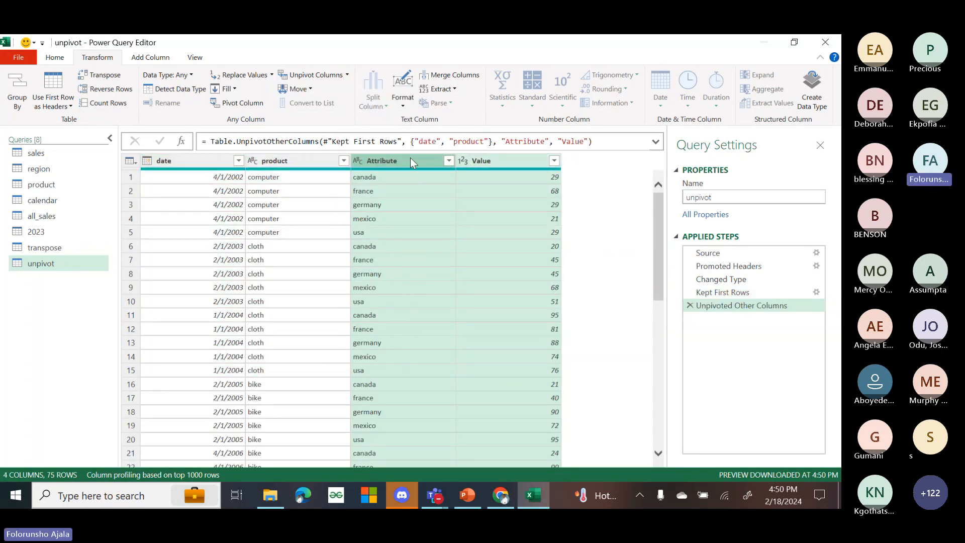
- Rename the Attribute column to country
double_click(411, 162)
key(BackSpace)
text(co)
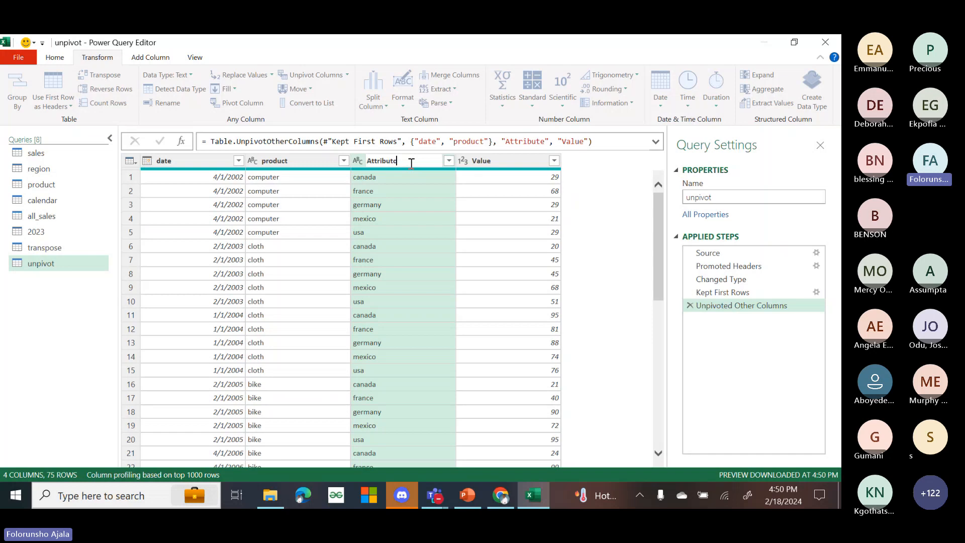
key(BackSpace)
key(BackSpace)
text(e)
key(Return)
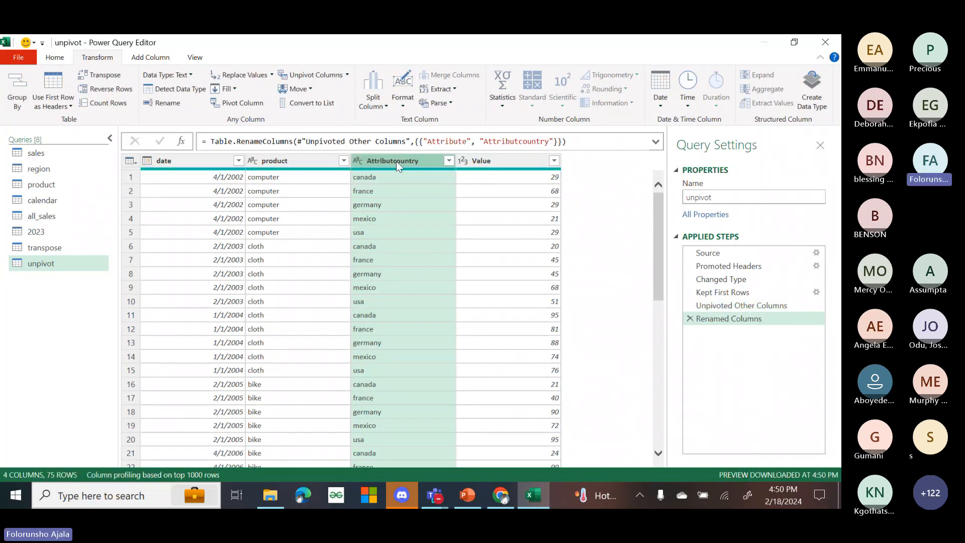
double_click(390, 161)
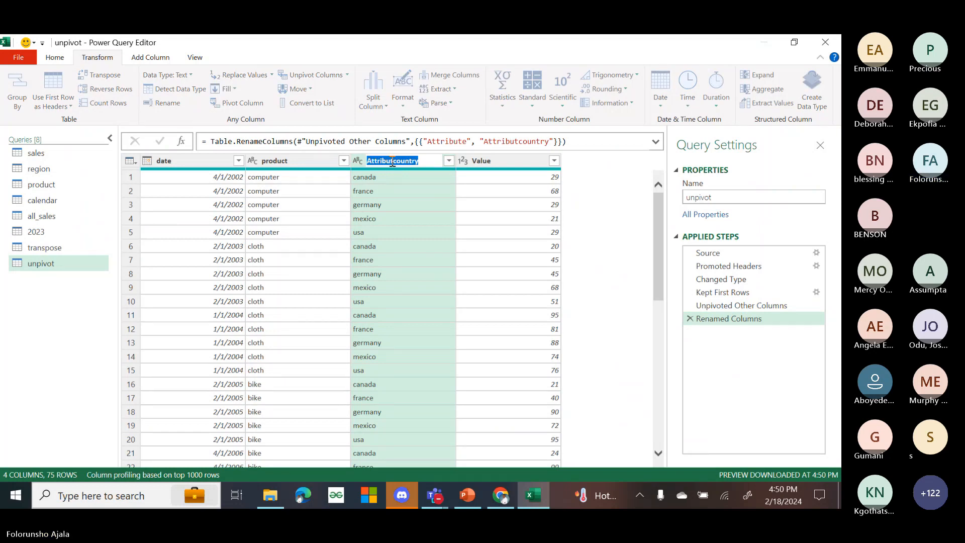
click(392, 161)
key(BackSpace)
key(BackSpace)
key(BackSpace)
key(BackSpace)
key(BackSpace)
key(BackSpace)
key(BackSpace)
key(BackSpace)
key(Return)
- Rename the Value column to unit sold
double_click(500, 160)
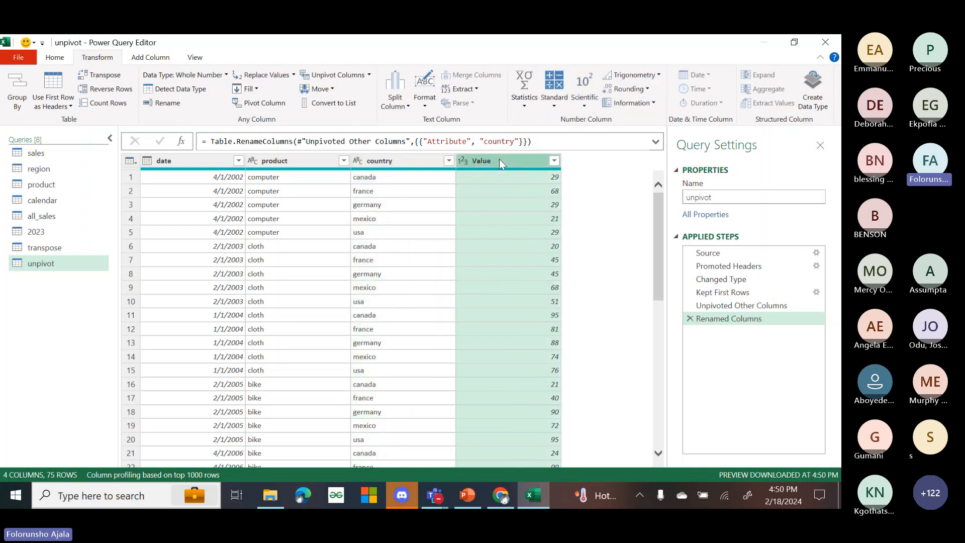
text(ubnit)
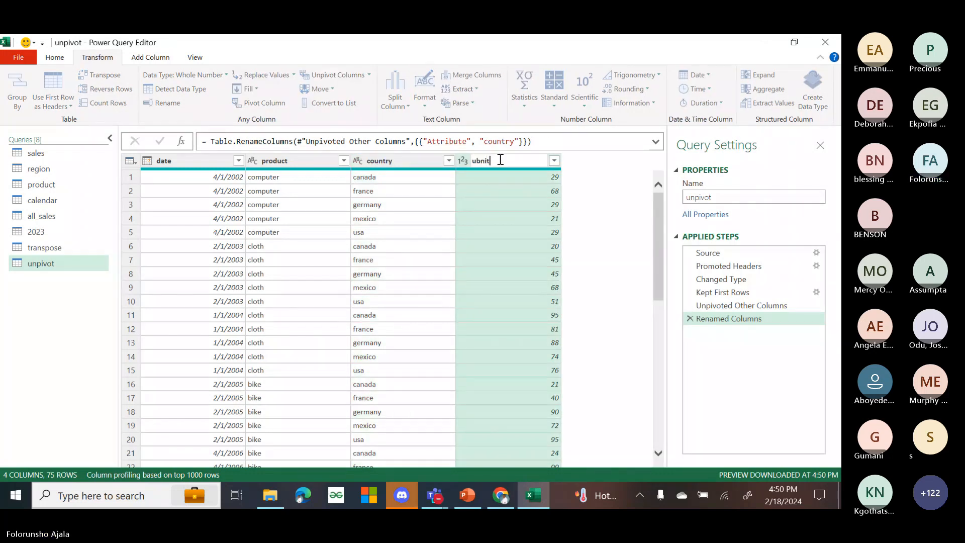
key(BackSpace)
key(BackSpace)
key(BackSpace)
key(BackSpace)
key(BackSpace)
text(unit)
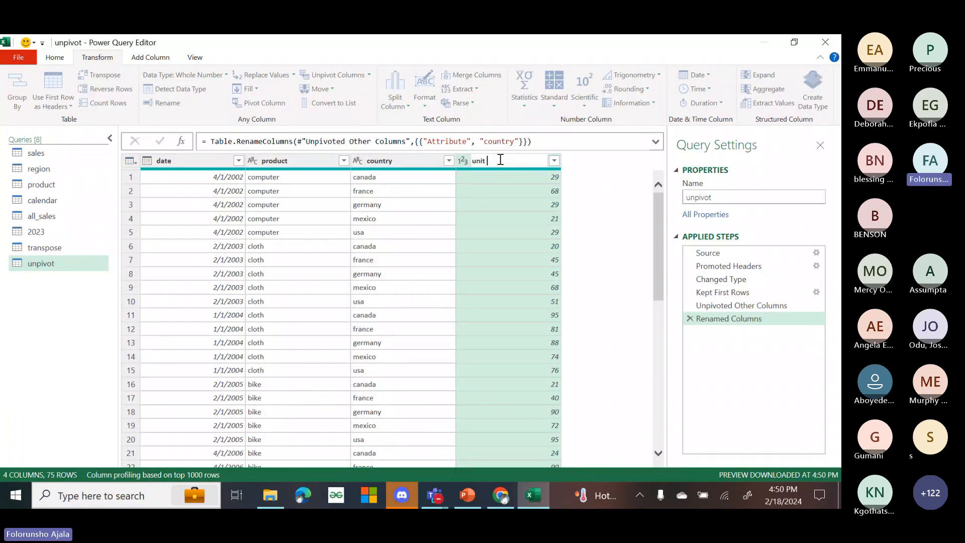
text( sold)
key(Return)
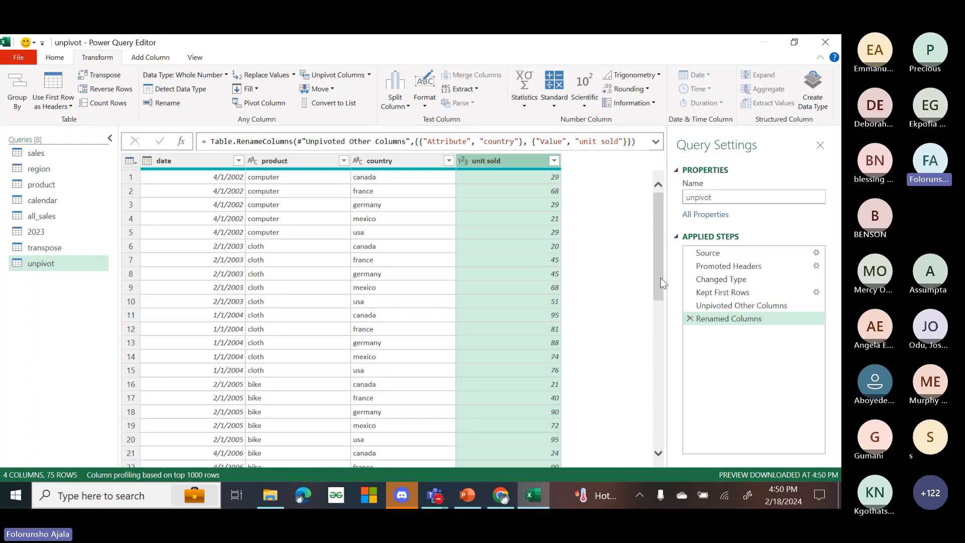
drag(658, 278, 651, 219)
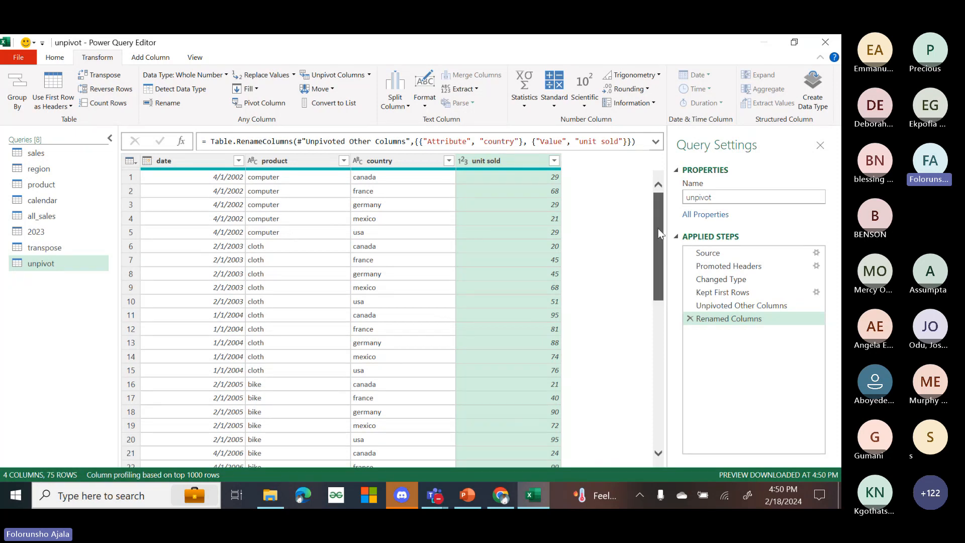
mouse_move(659, 228)
mouse_down()
mouse_move(659, 306)
mouse_move(653, 224)
mouse_up()
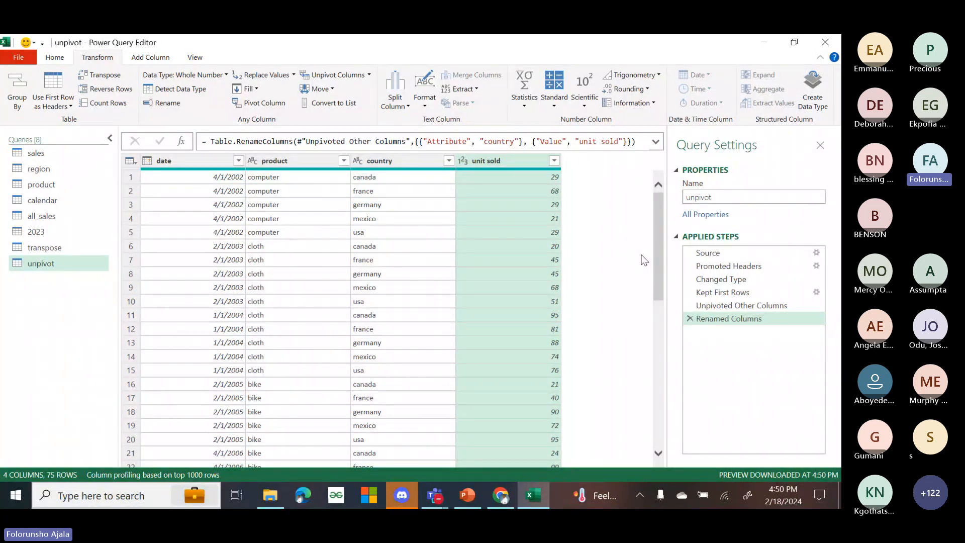
drag(657, 266, 586, 402)
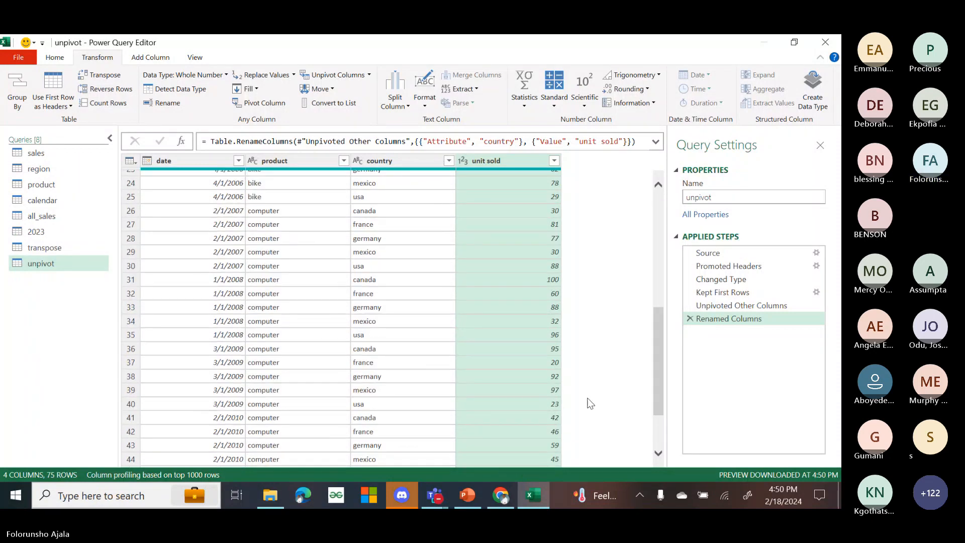
- Switch to the Teams meeting window to check the participants and raised hands, and return to the Power Query Editor
mouse_move(497, 498)
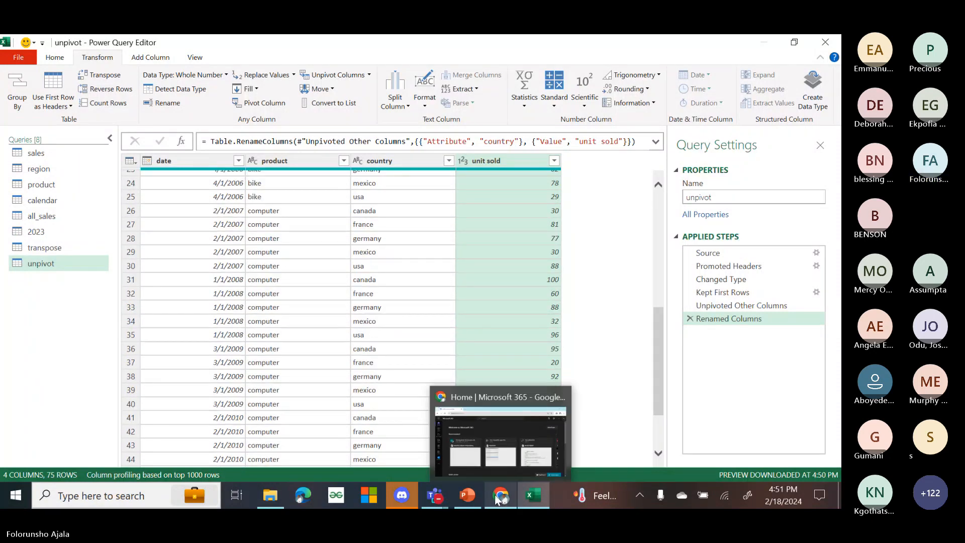
mouse_move(466, 502)
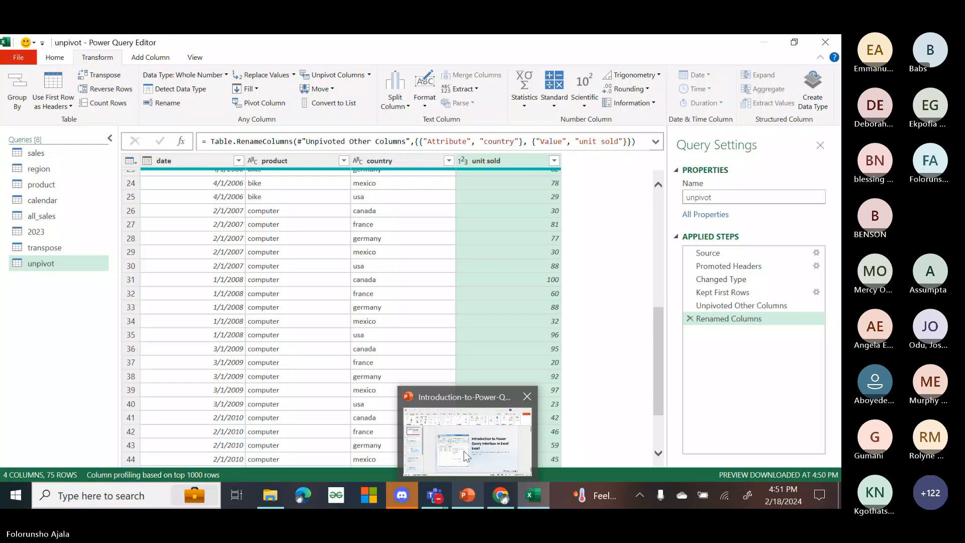
mouse_move(443, 490)
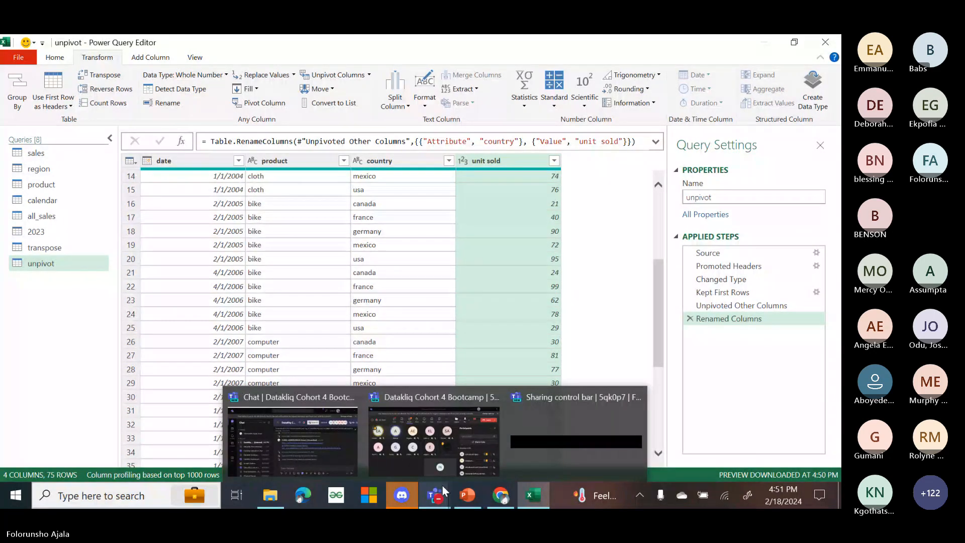
click(418, 455)
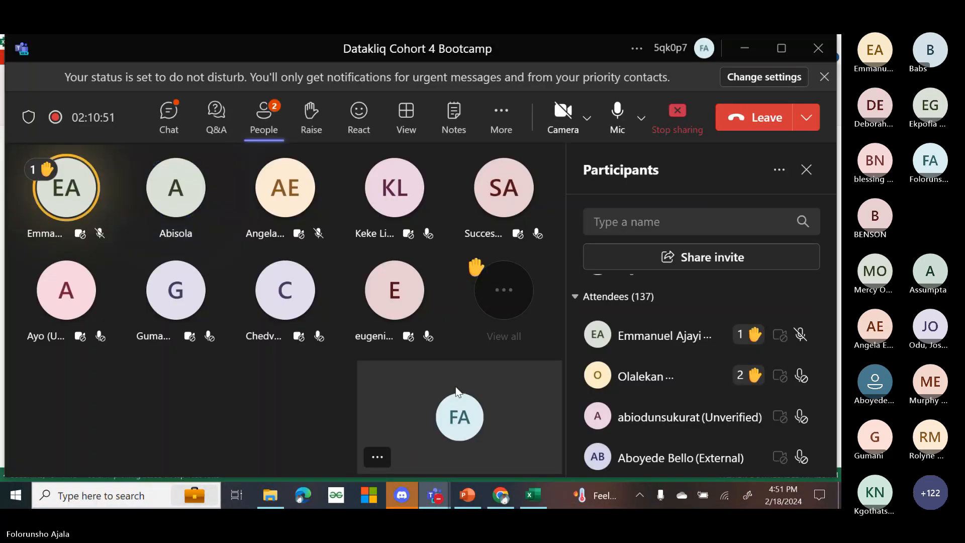
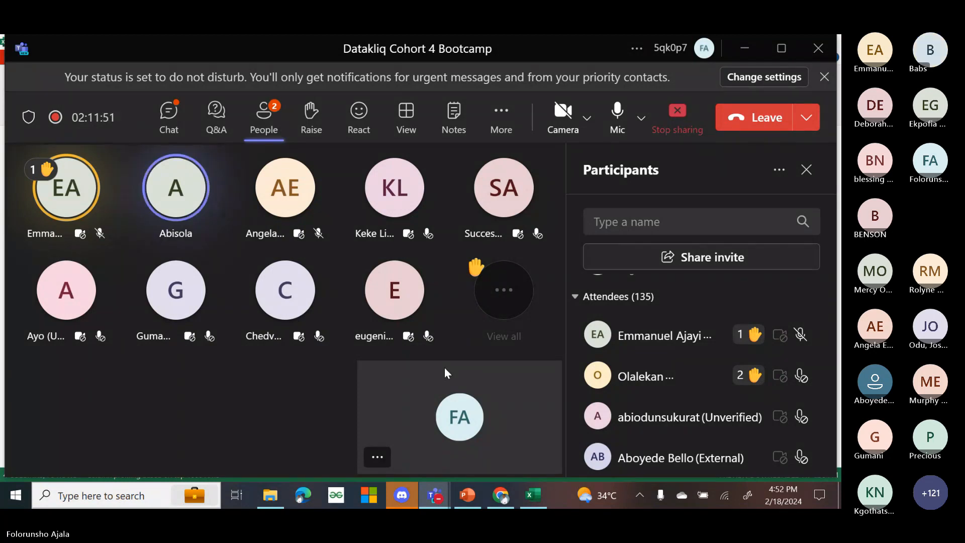
click(522, 495)
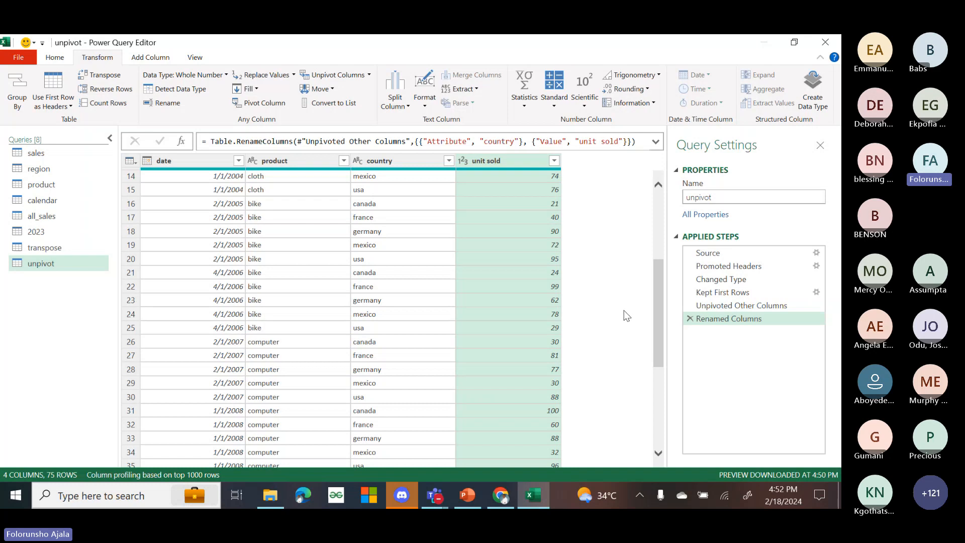
- Remove the Renamed Columns and Unpivoted Other Columns steps from the unpivot query
click(690, 319)
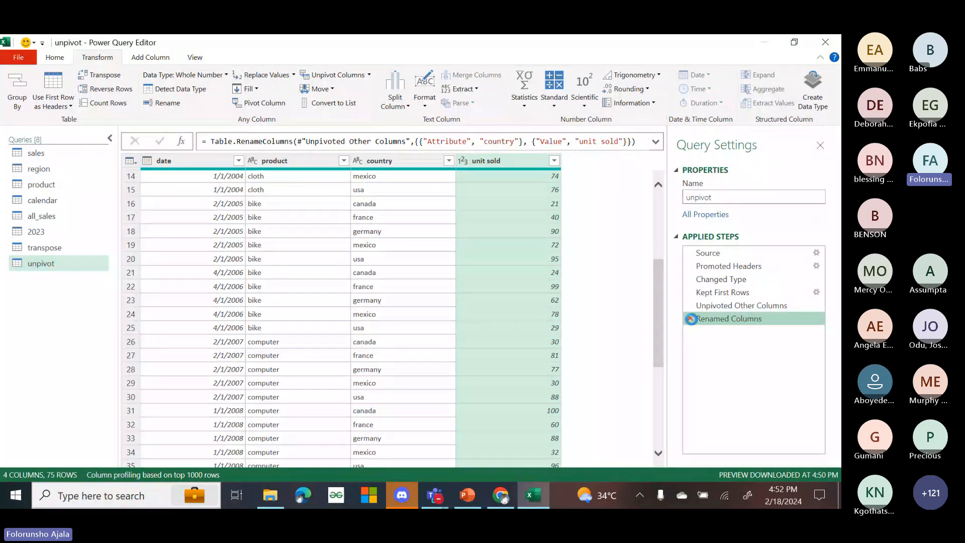
click(689, 305)
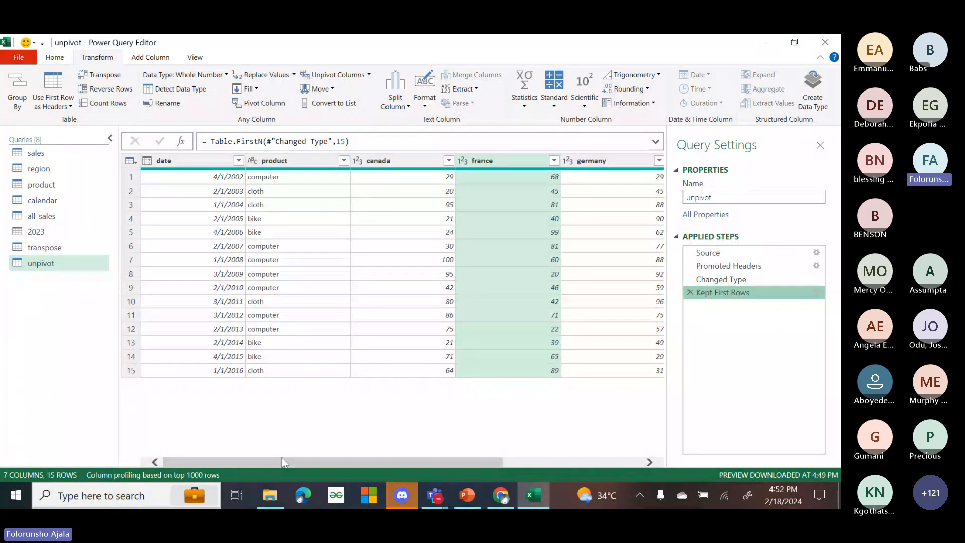
- Review the country columns, and unpivot all columns other than date and product
drag(282, 456, 245, 250)
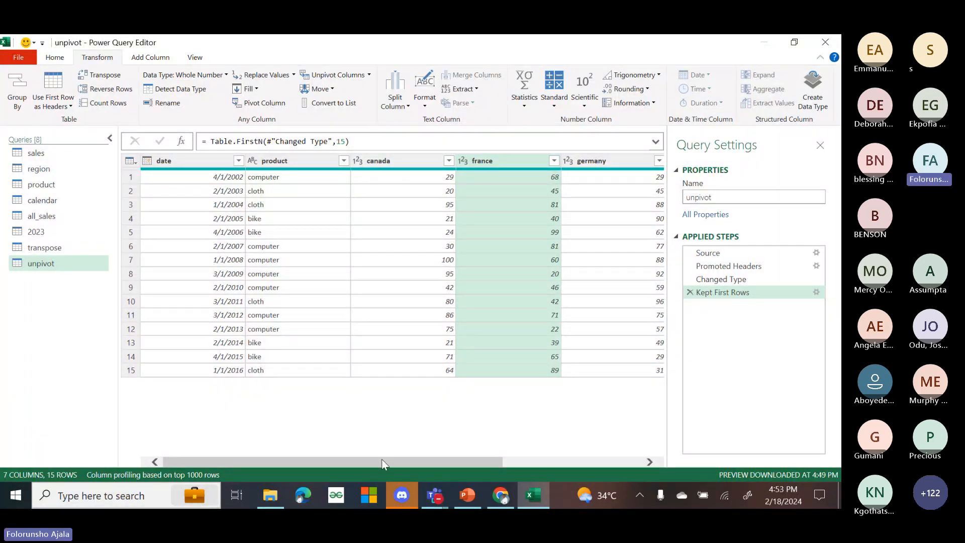
drag(382, 461, 402, 466)
mouse_move(417, 173)
drag(474, 460, 680, 401)
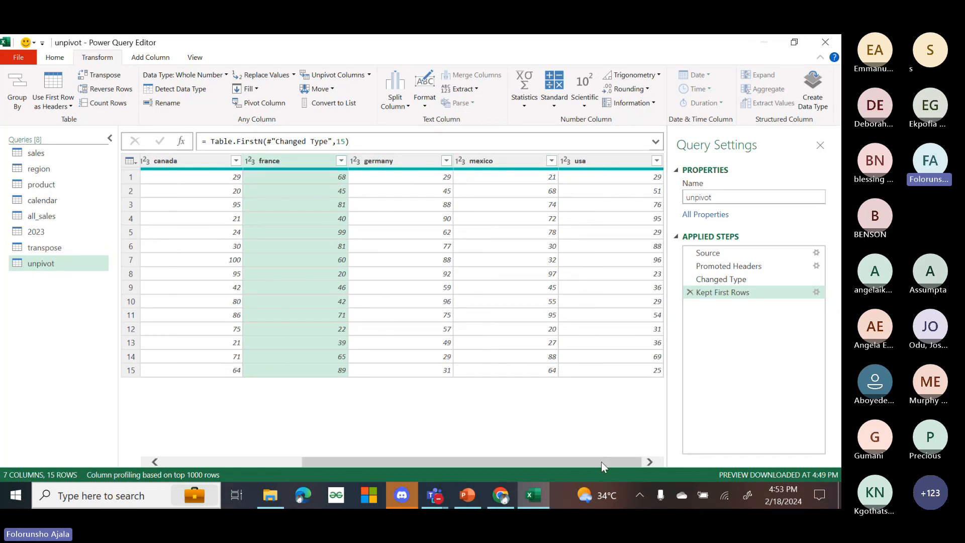
drag(601, 462, 302, 461)
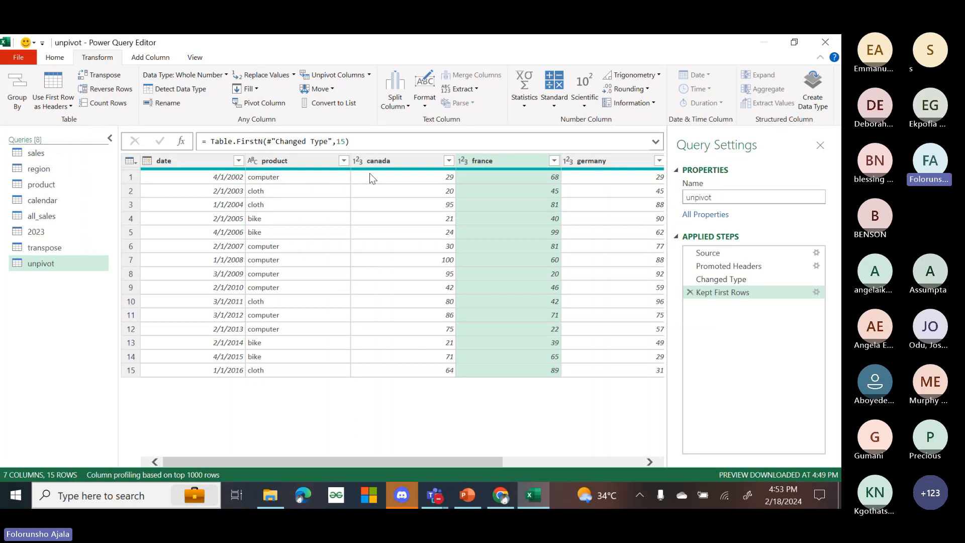
click(183, 166)
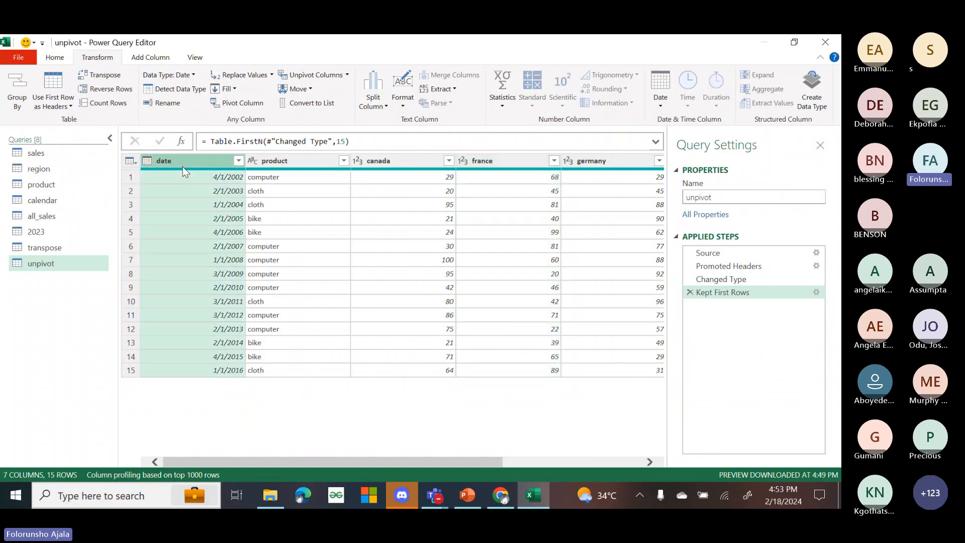
ctrl+click(279, 162)
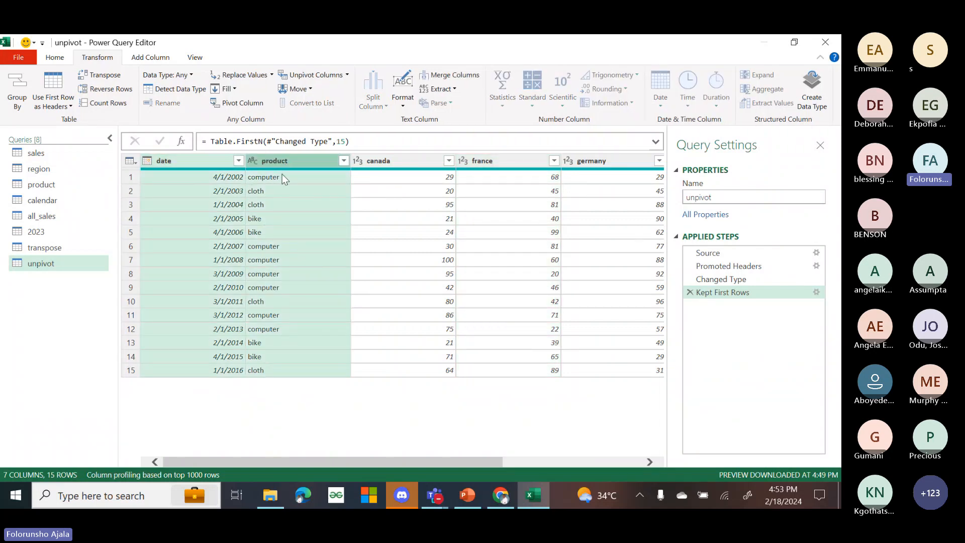
drag(422, 464, 492, 463)
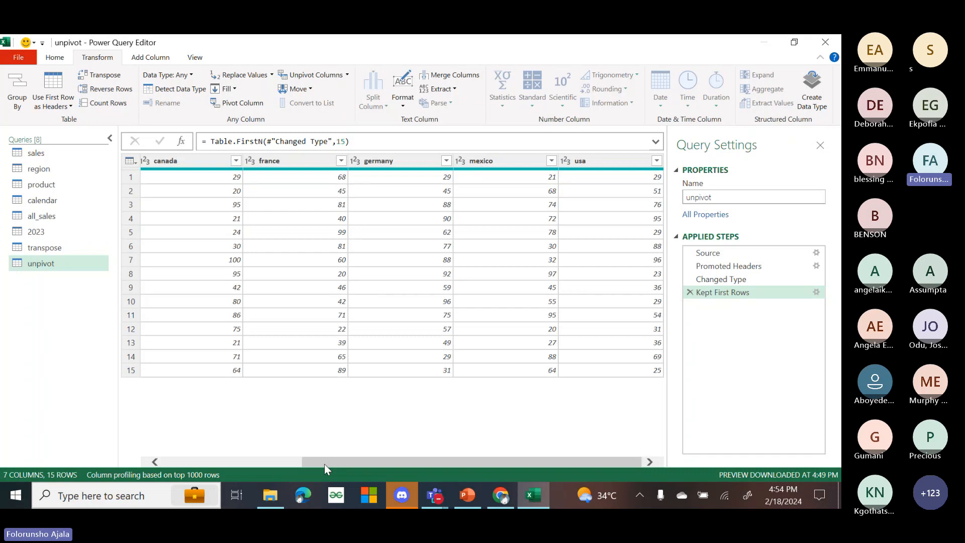
drag(323, 464, 145, 453)
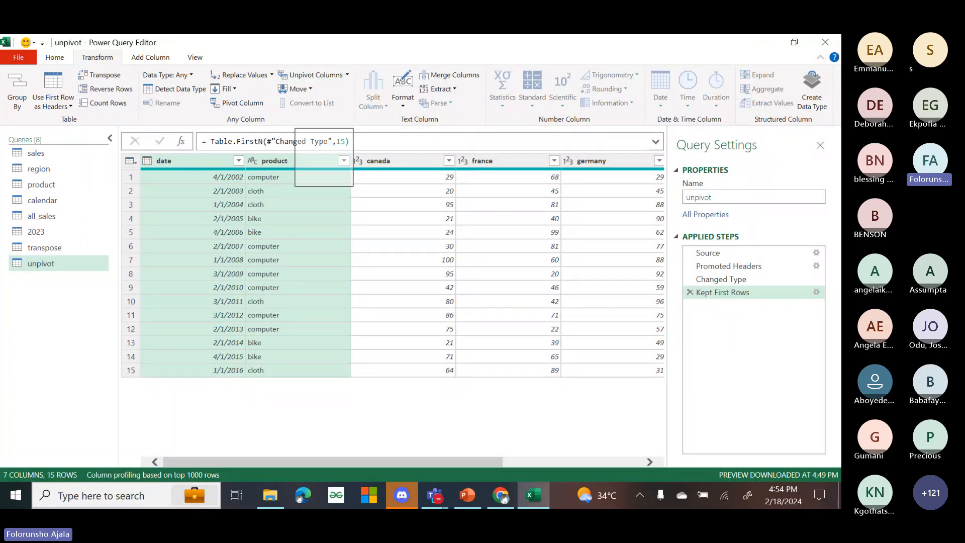
right_click(325, 161)
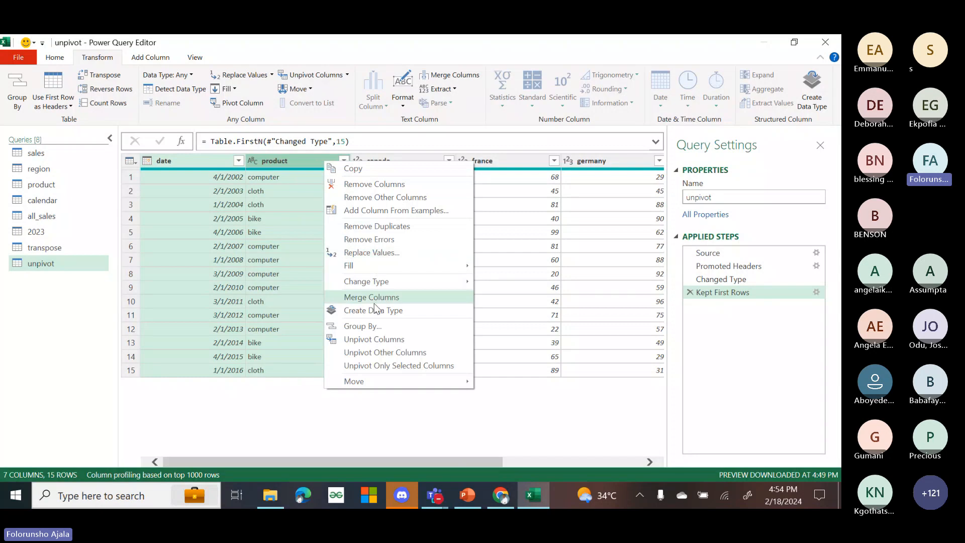
click(390, 355)
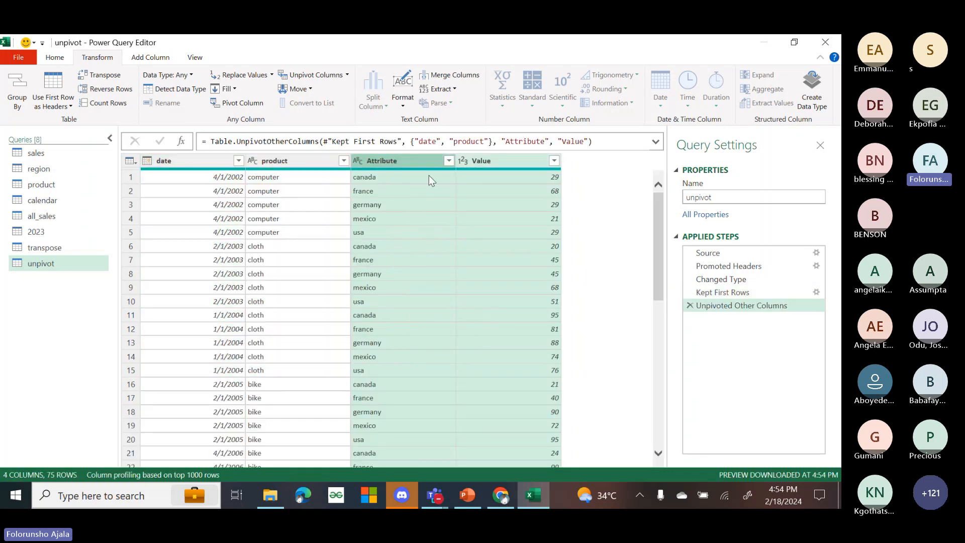
- Rename the Attribute column of the unpivoted table to country
double_click(405, 159)
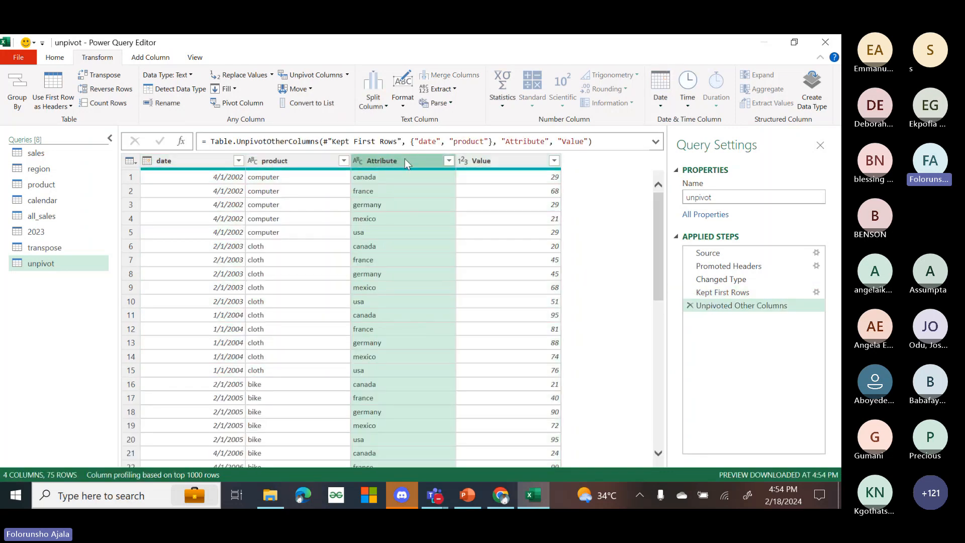
text(country)
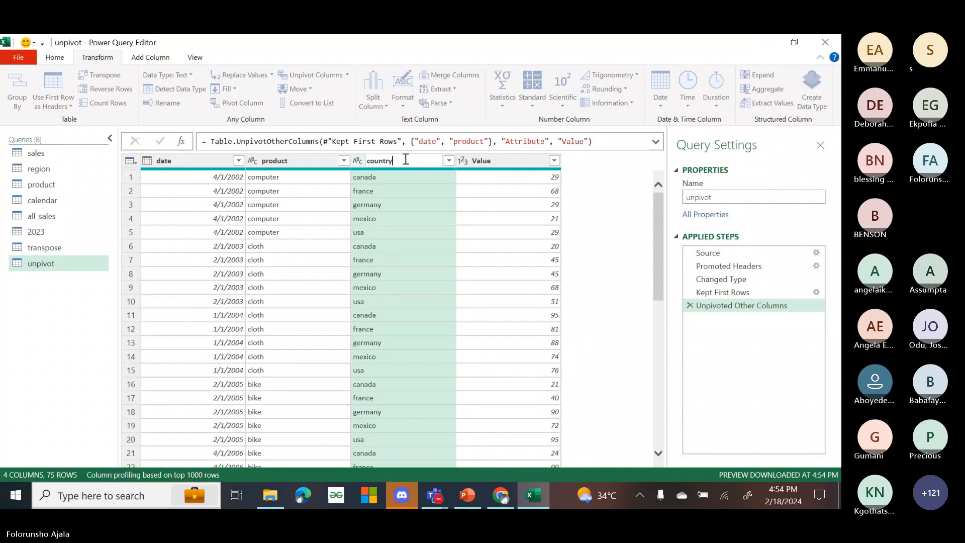
key(Return)
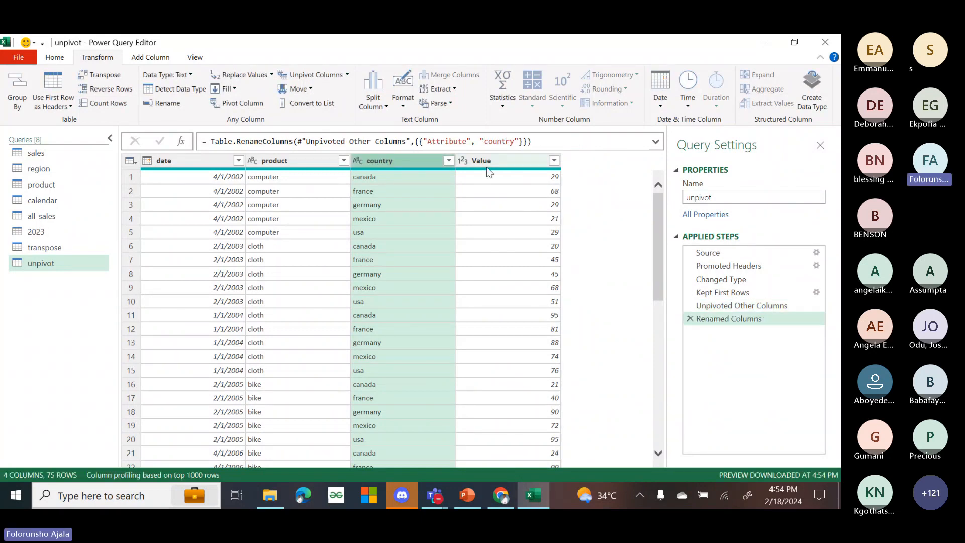
- Rename the Value column of the unpivoted table to unit sold, and look through the resulting rows
double_click(503, 161)
text(u)
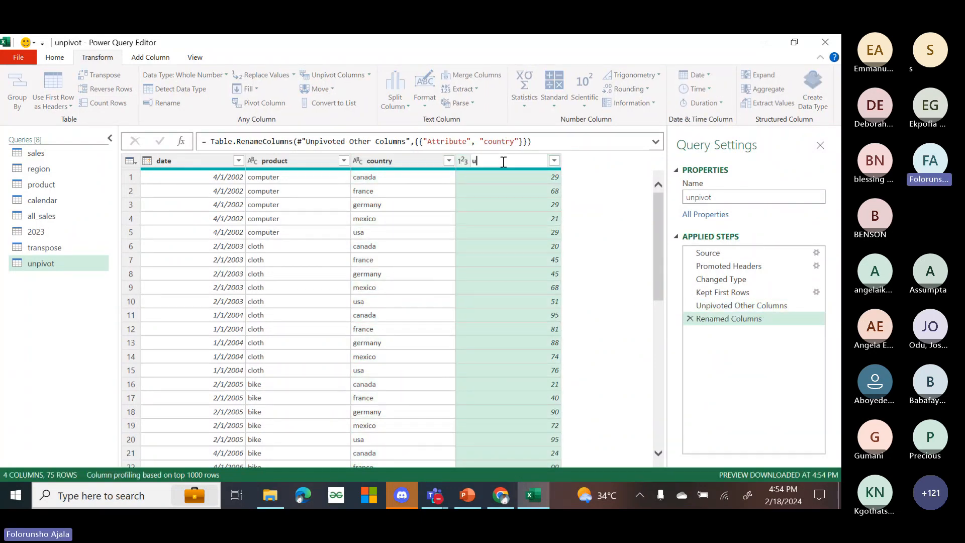
text(nit sold)
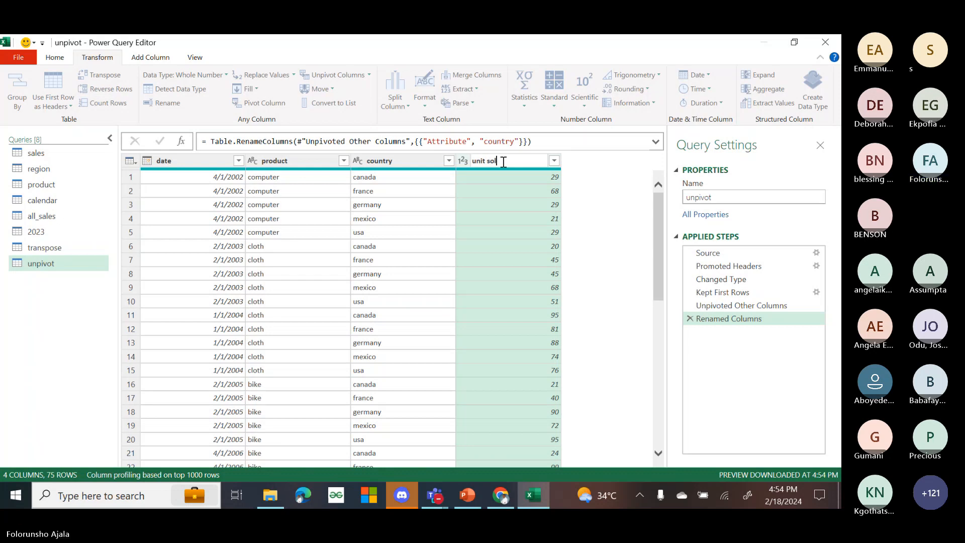
key(Return)
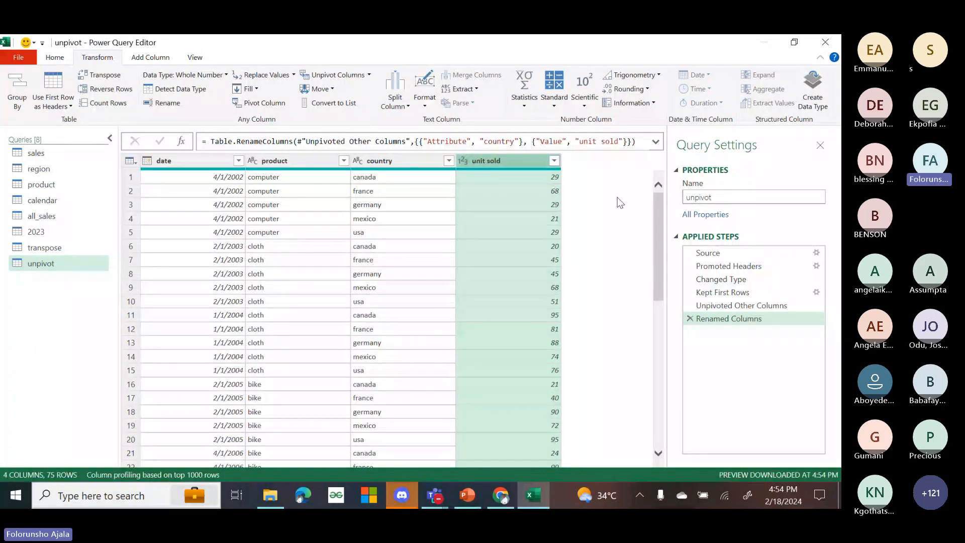
mouse_move(655, 212)
mouse_down()
mouse_move(656, 245)
mouse_move(657, 198)
mouse_up()
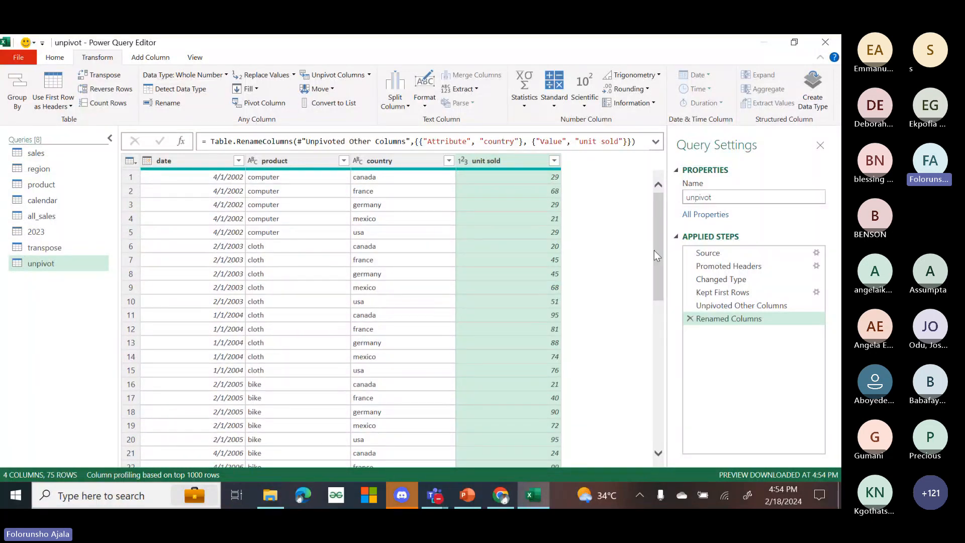
drag(657, 247, 637, 182)
- Check the raised hands in the Teams meeting window, and switch to the PowerPoint presentation to show the Special Invitation slide
mouse_move(447, 492)
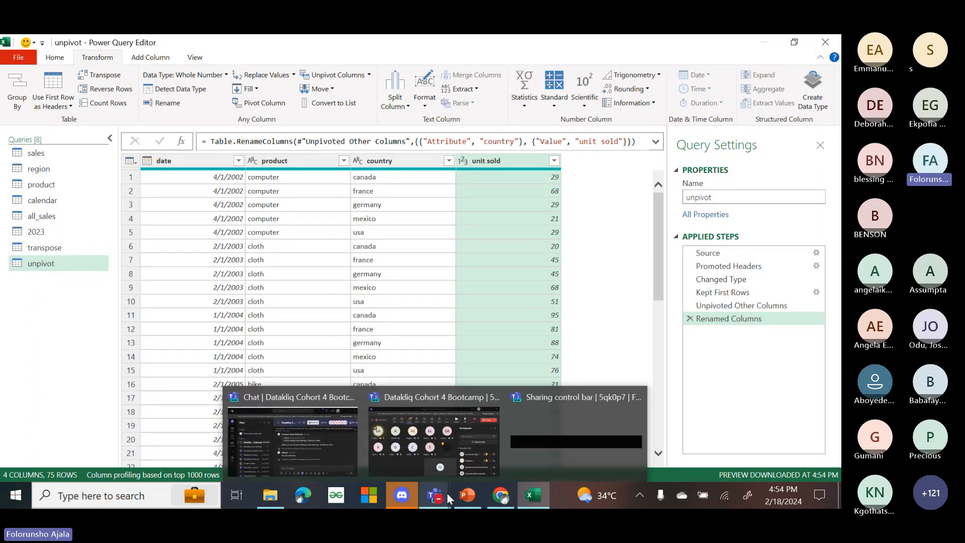
click(403, 464)
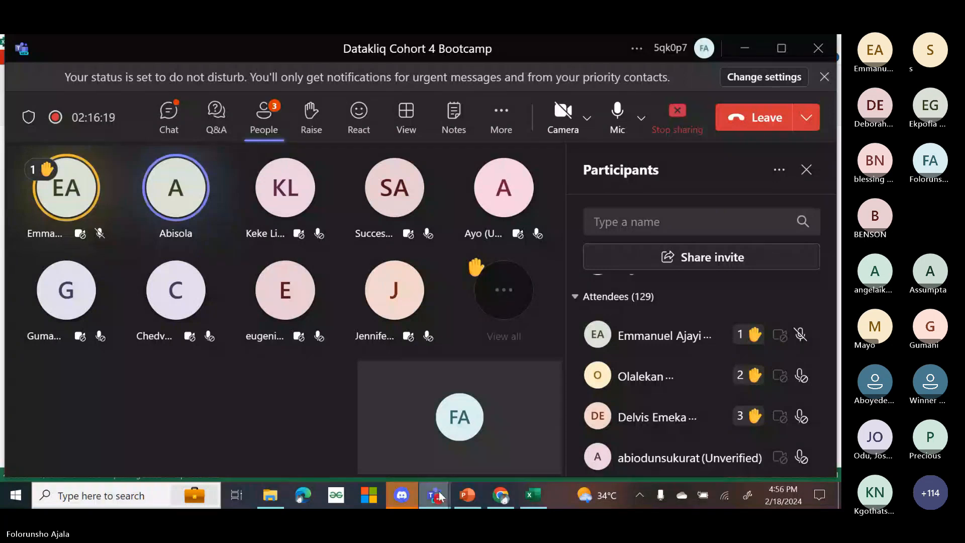
click(468, 494)
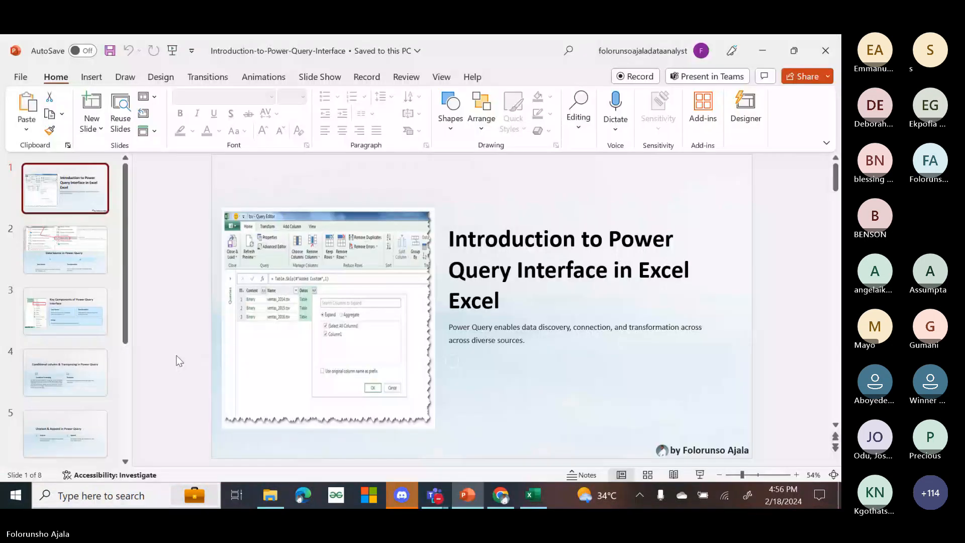
scroll(125, 354, down, 4)
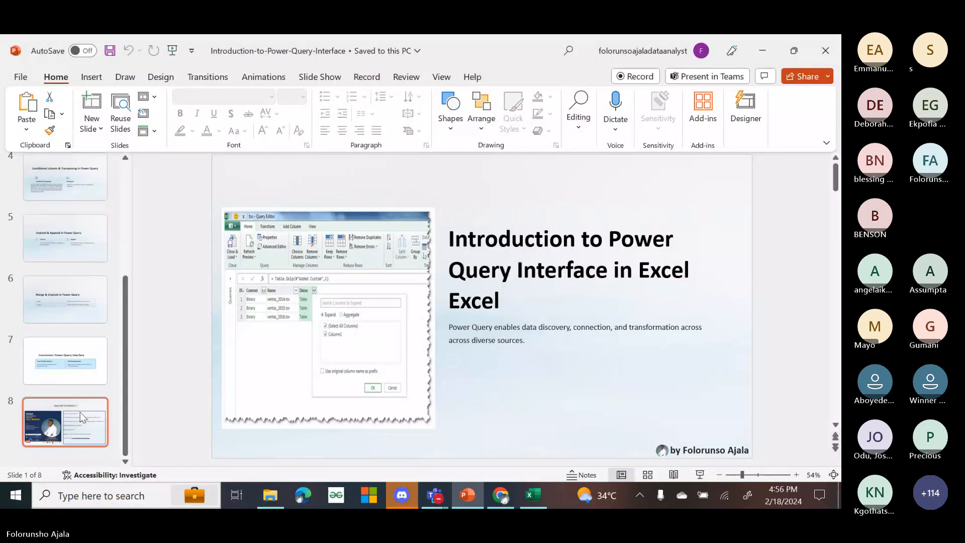
click(79, 412)
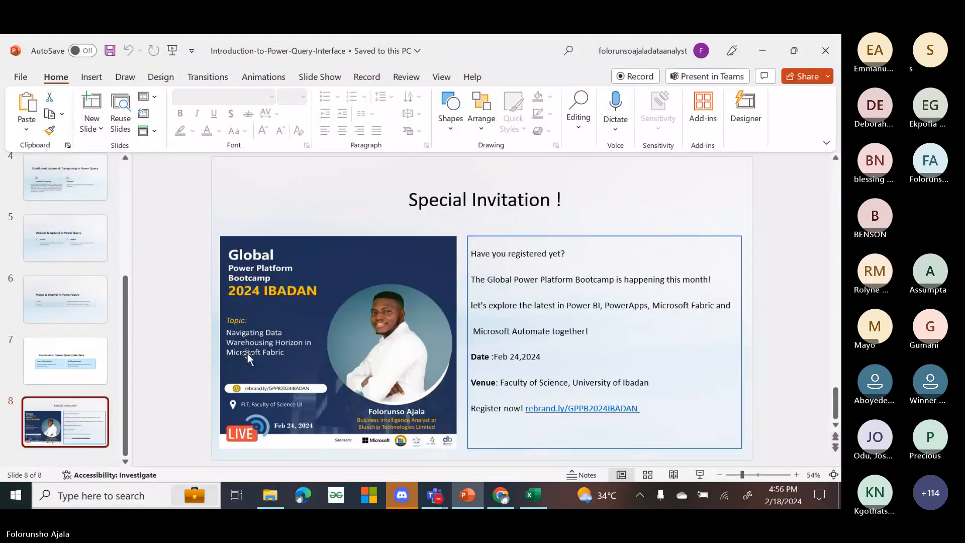